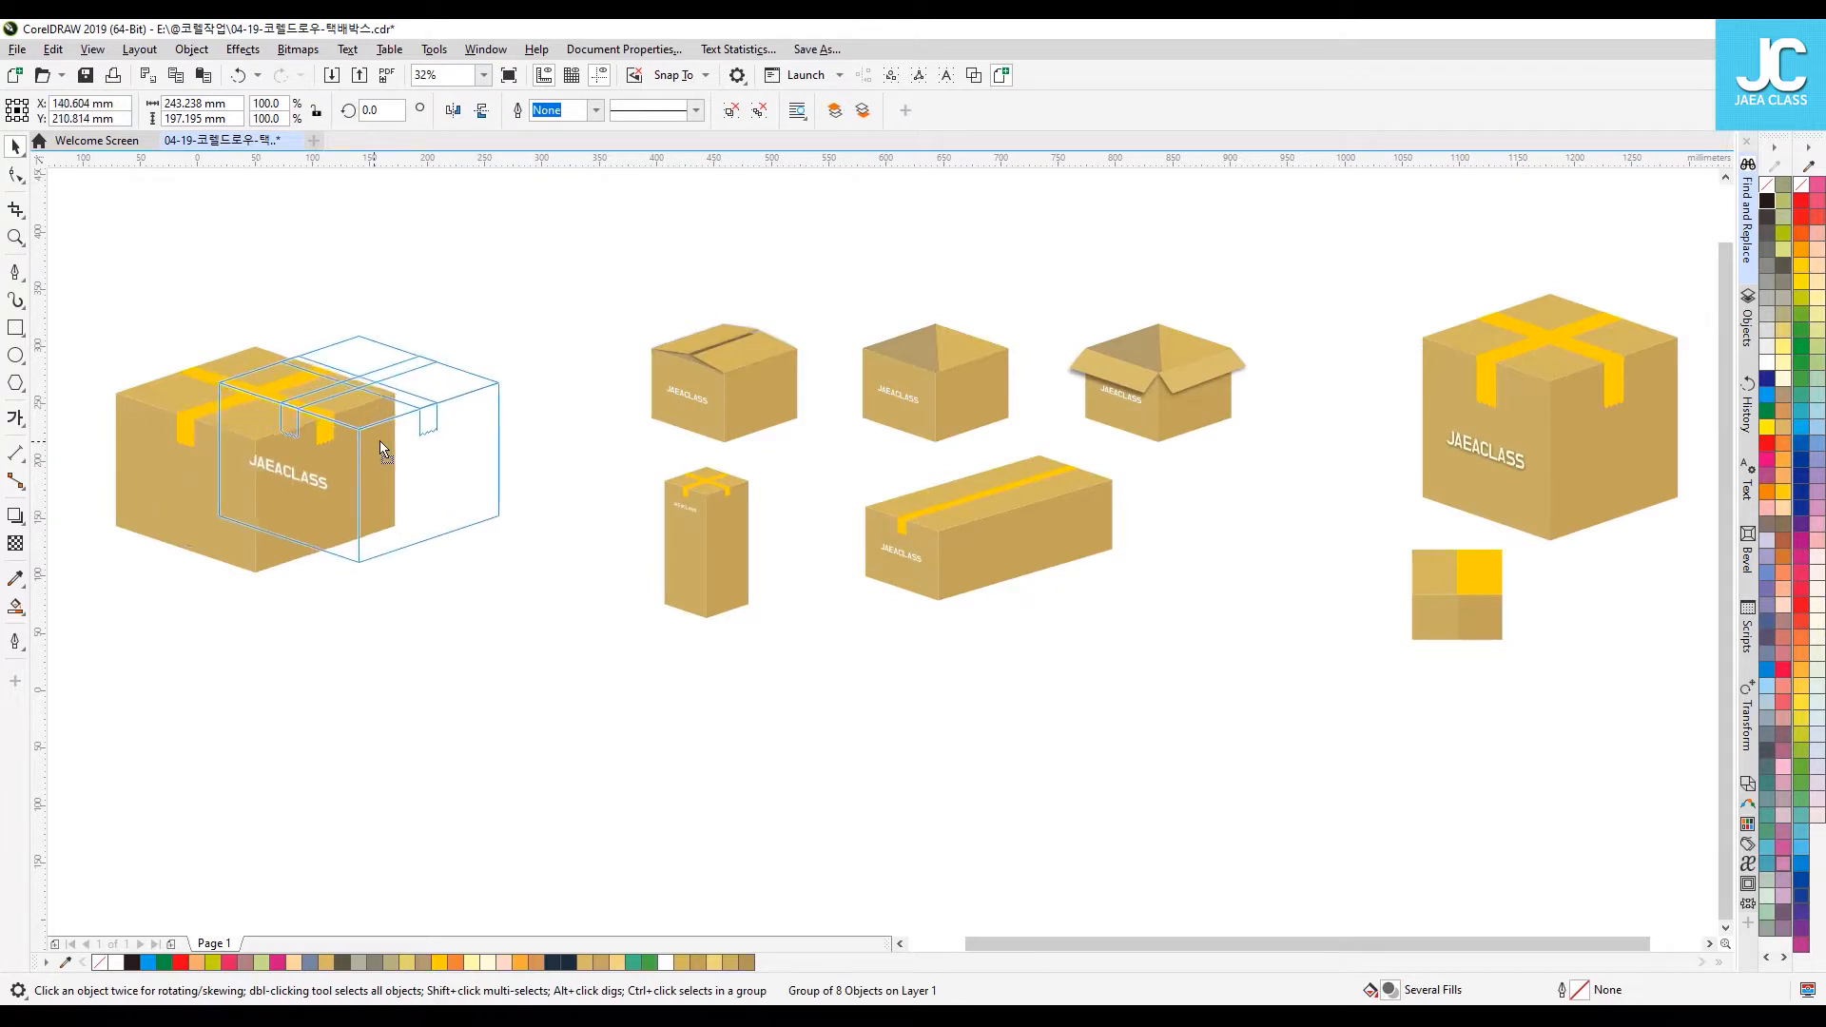
Step: Place a horizontal guideline across the page just below the existing rows of boxes
click(562, 269)
key(z)
drag(232, 206, 1687, 885)
click(15, 147)
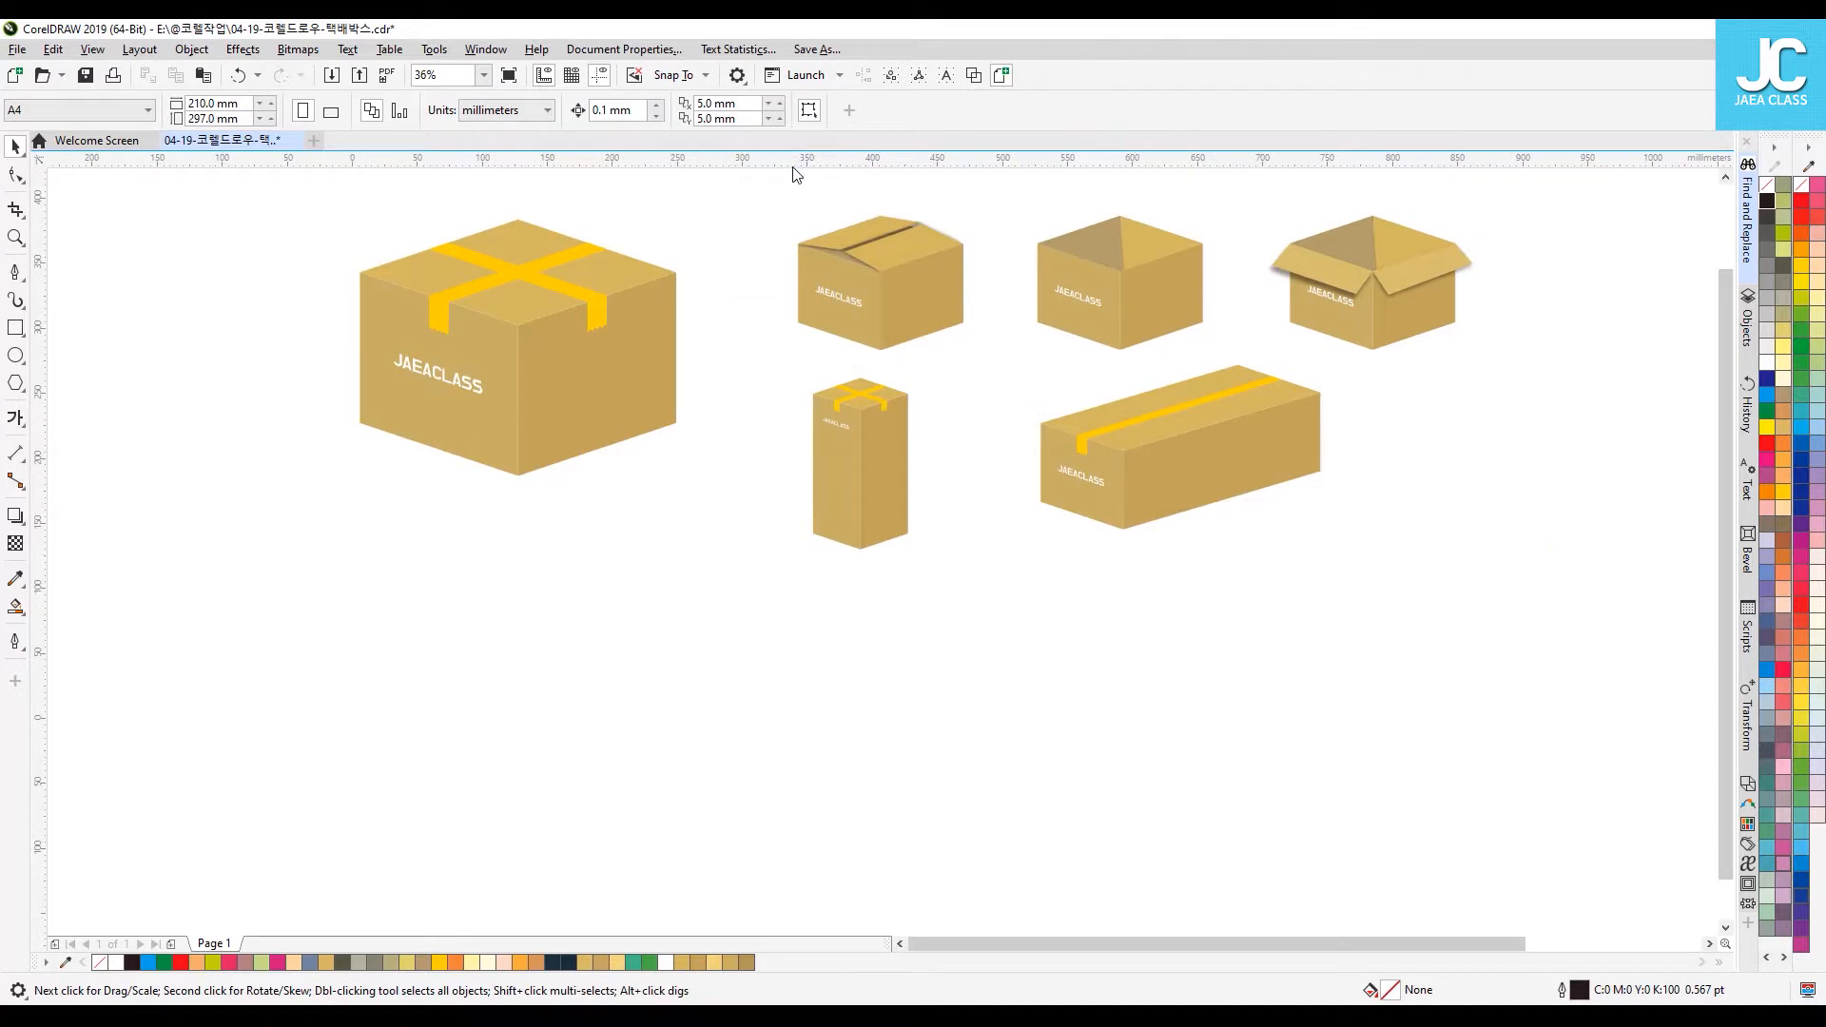
drag(802, 160, 819, 575)
click(754, 674)
Step: Place a copy of the large taped box below the guideline, centred under the small boxes
click(469, 294)
drag(468, 295, 847, 702)
drag(1729, 418, 1727, 439)
click(1280, 687)
drag(847, 700, 852, 706)
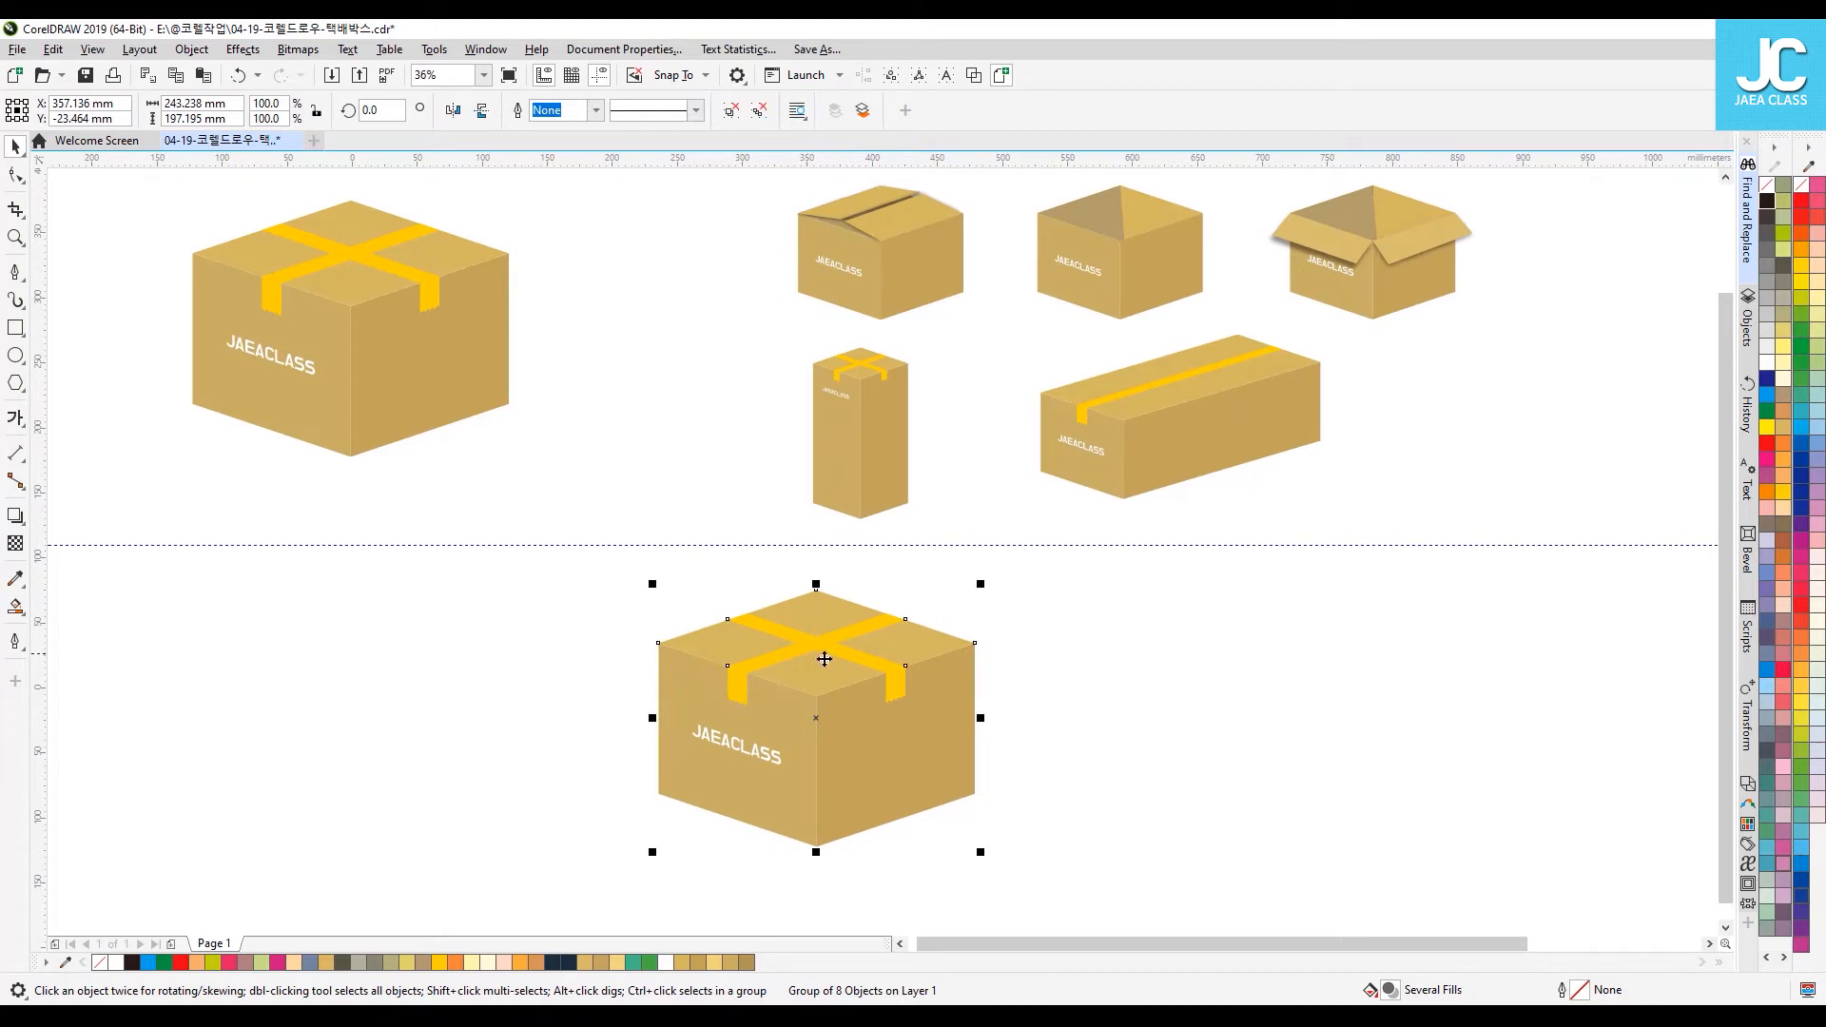
Step: Ungroup the copied box into its separate faces, tape pieces and lettering
click(1078, 714)
click(800, 664)
click(731, 111)
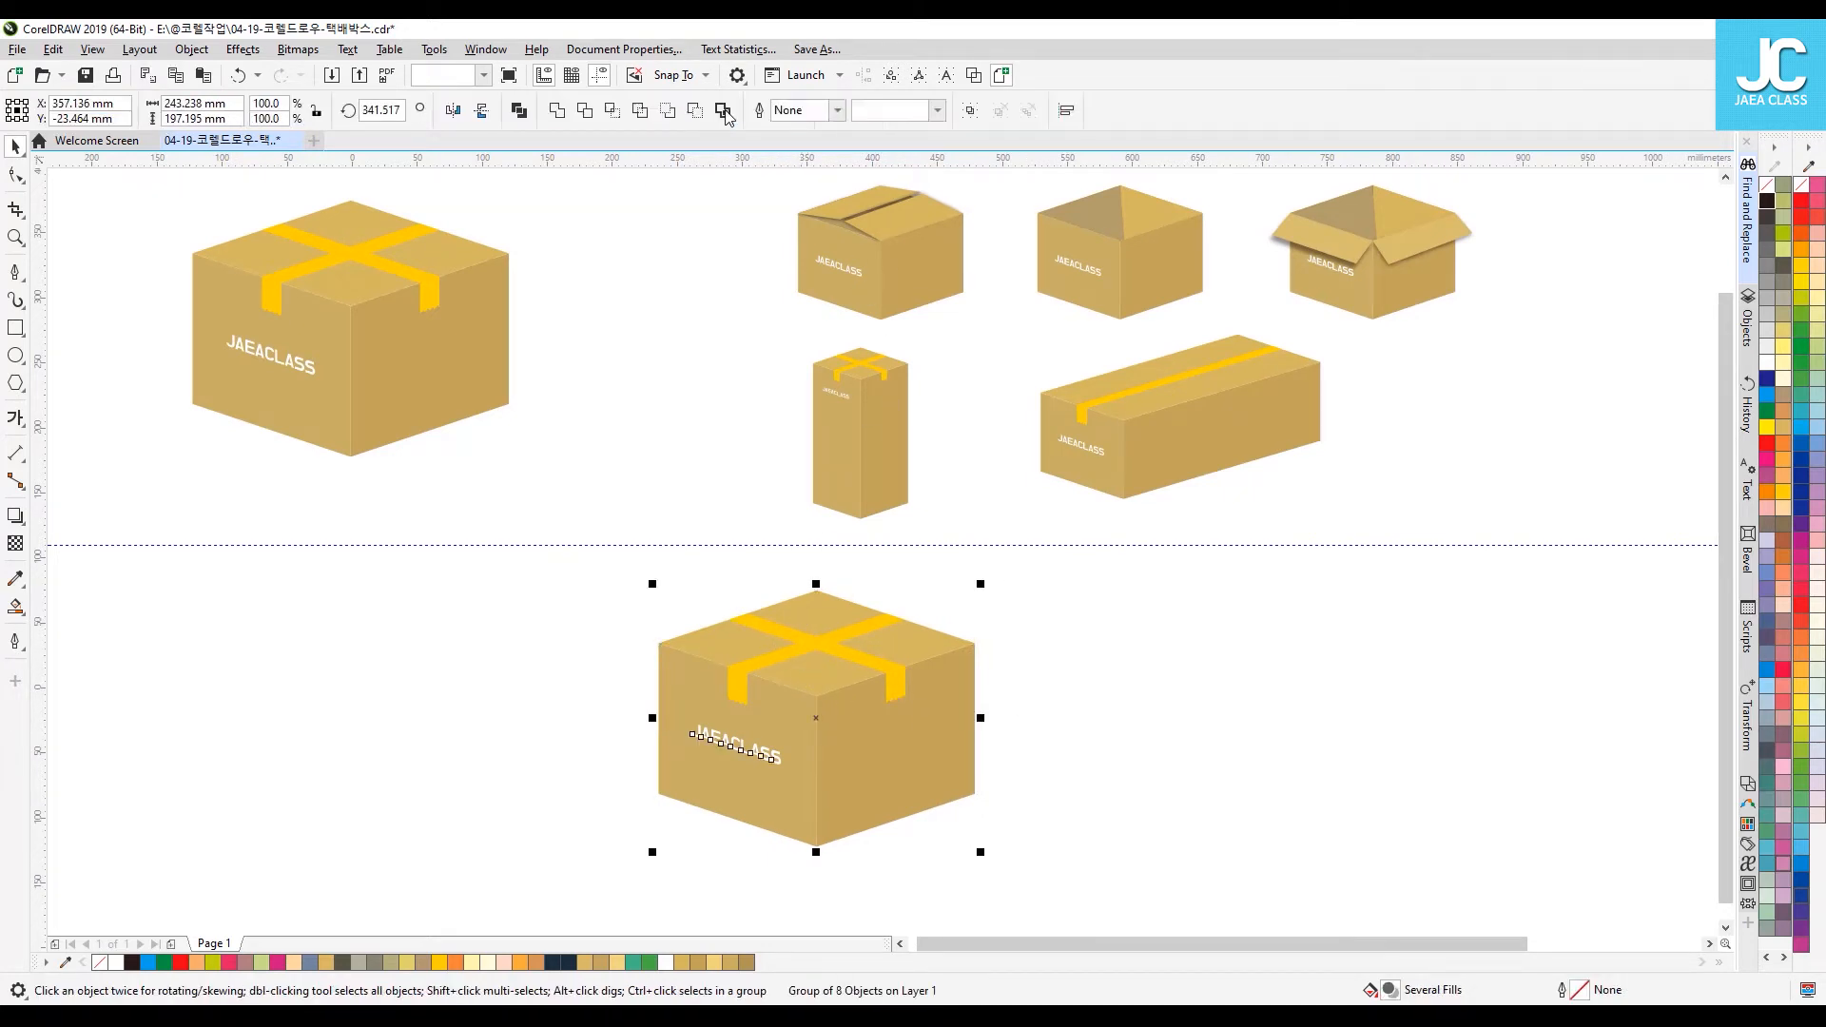
click(579, 642)
click(778, 687)
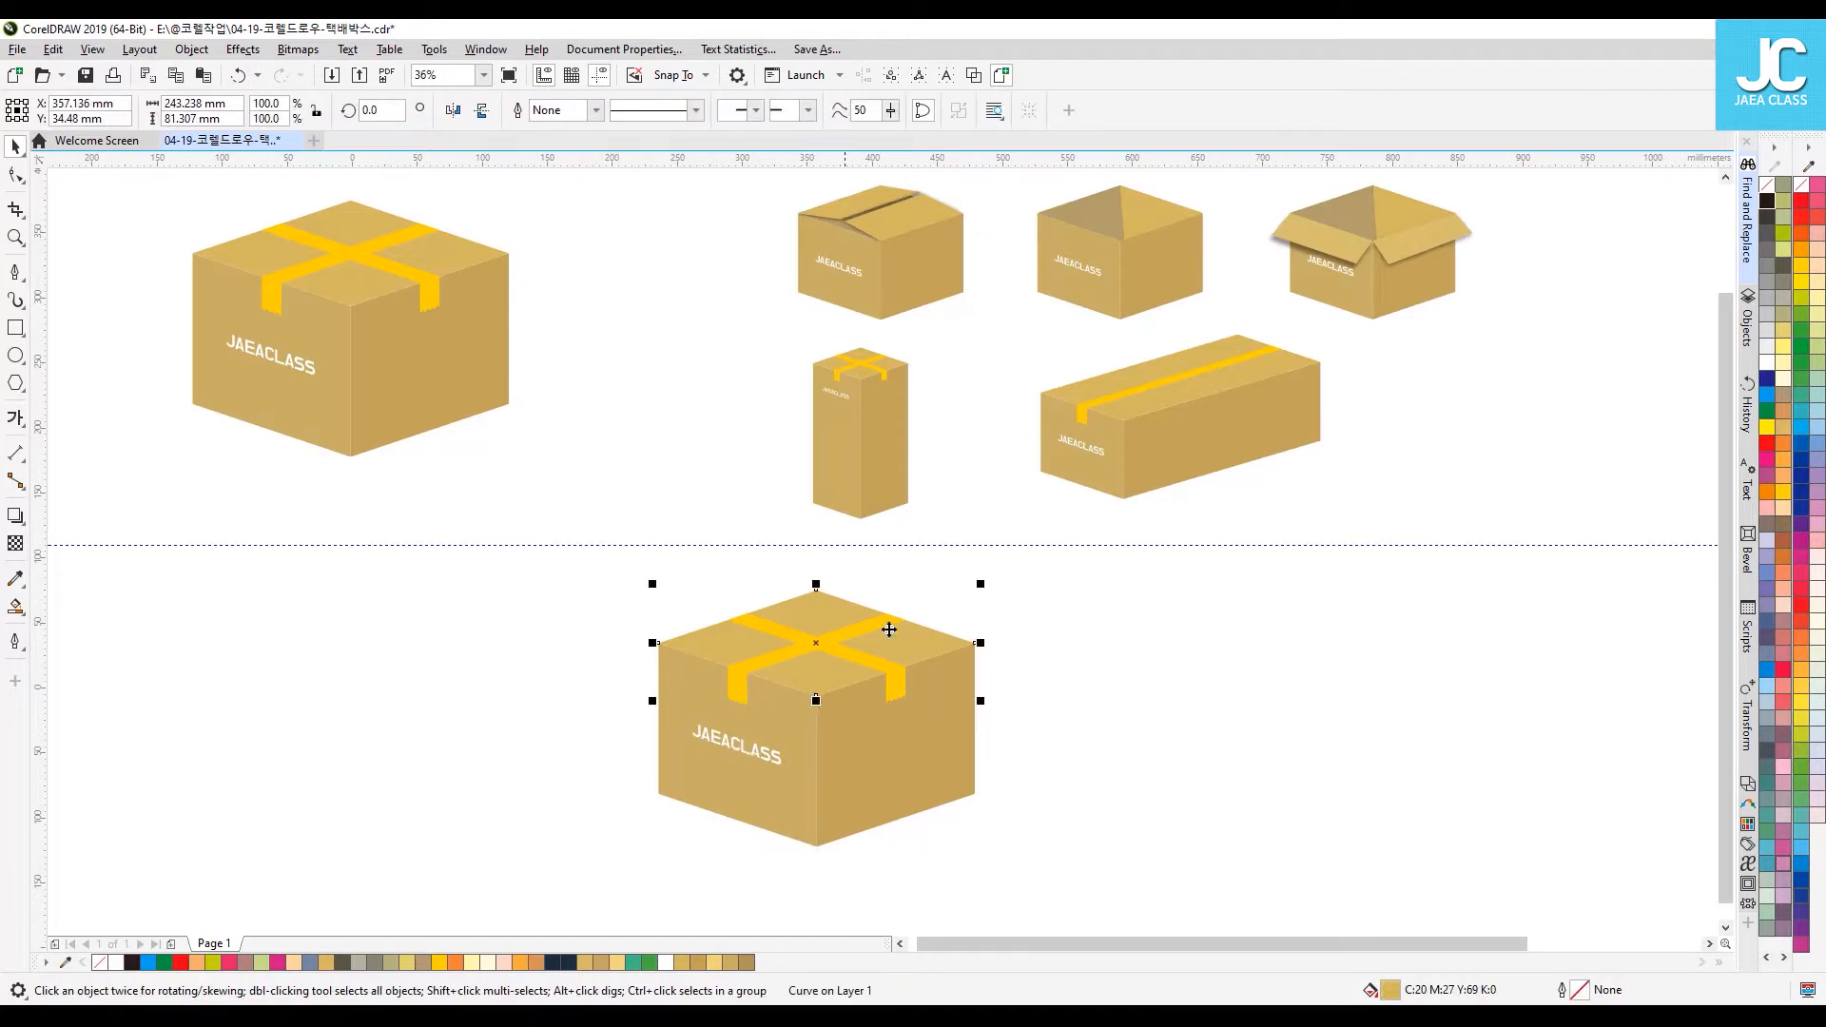
key(Escape)
Step: Delete all four yellow tape pieces from the copied box
click(808, 635)
key(Delete)
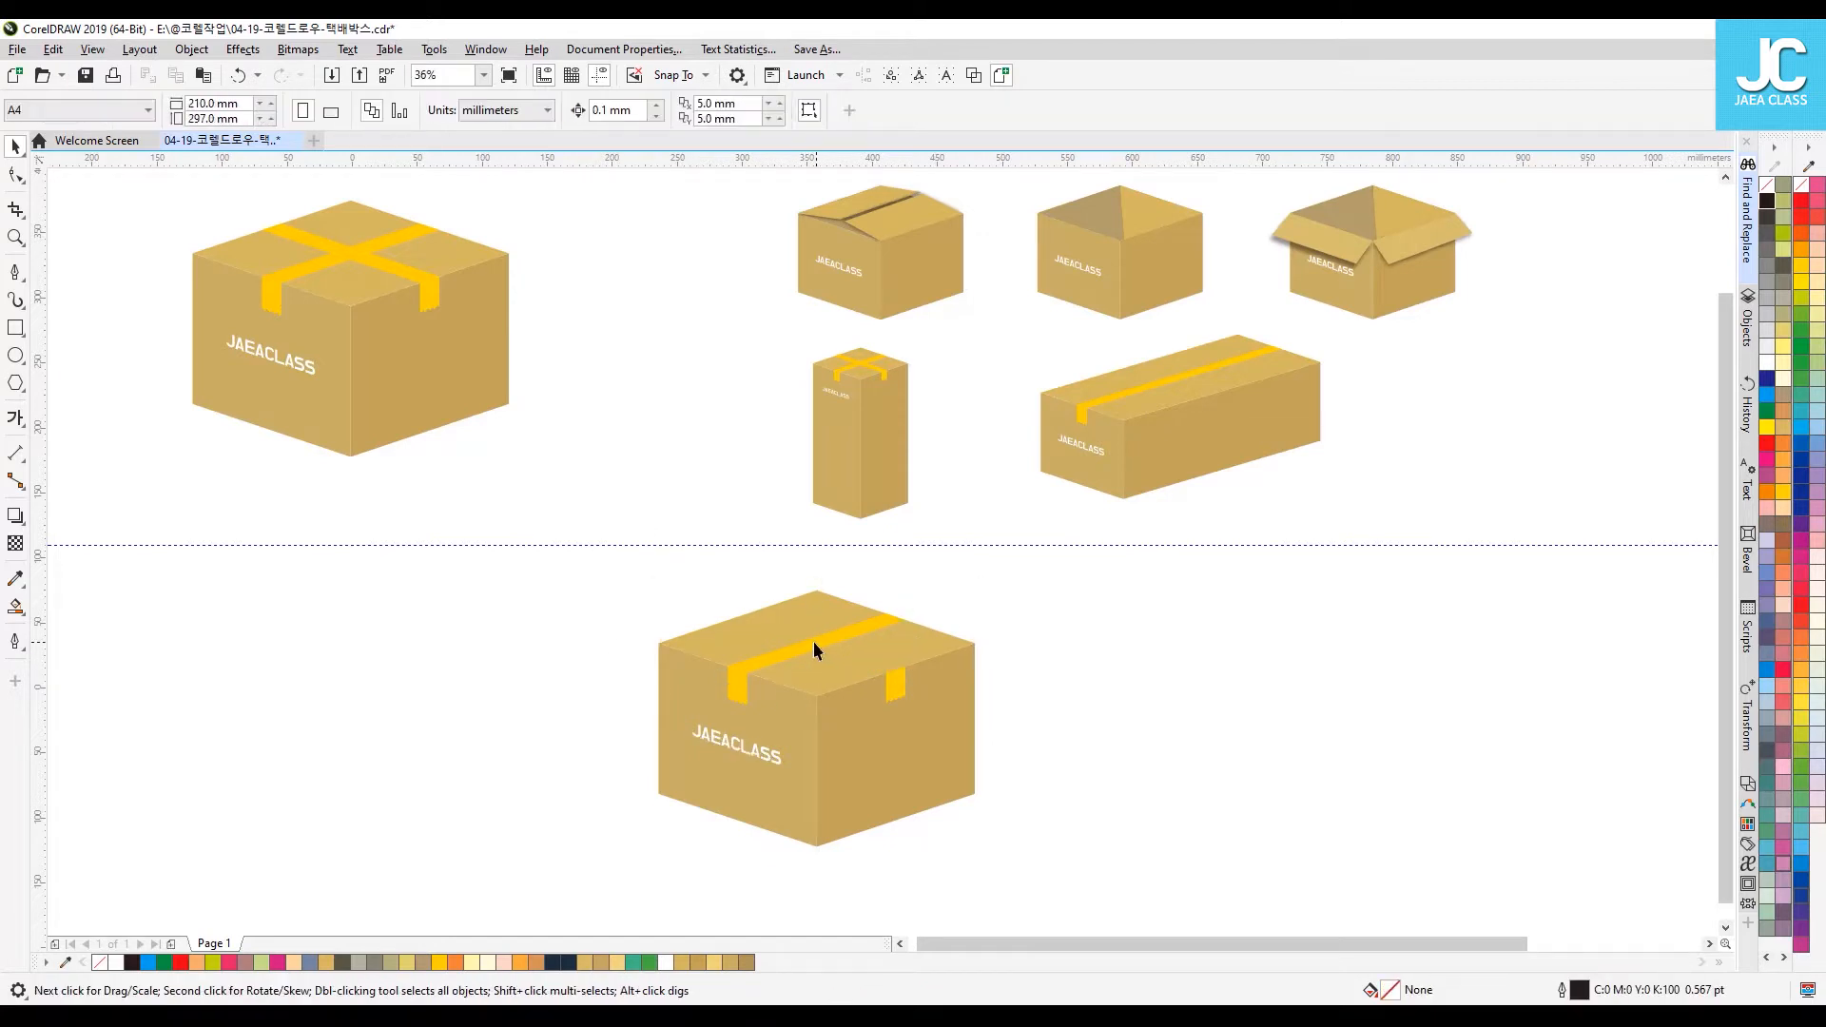
click(808, 647)
key(Delete)
click(899, 685)
key(Delete)
click(739, 684)
key(Delete)
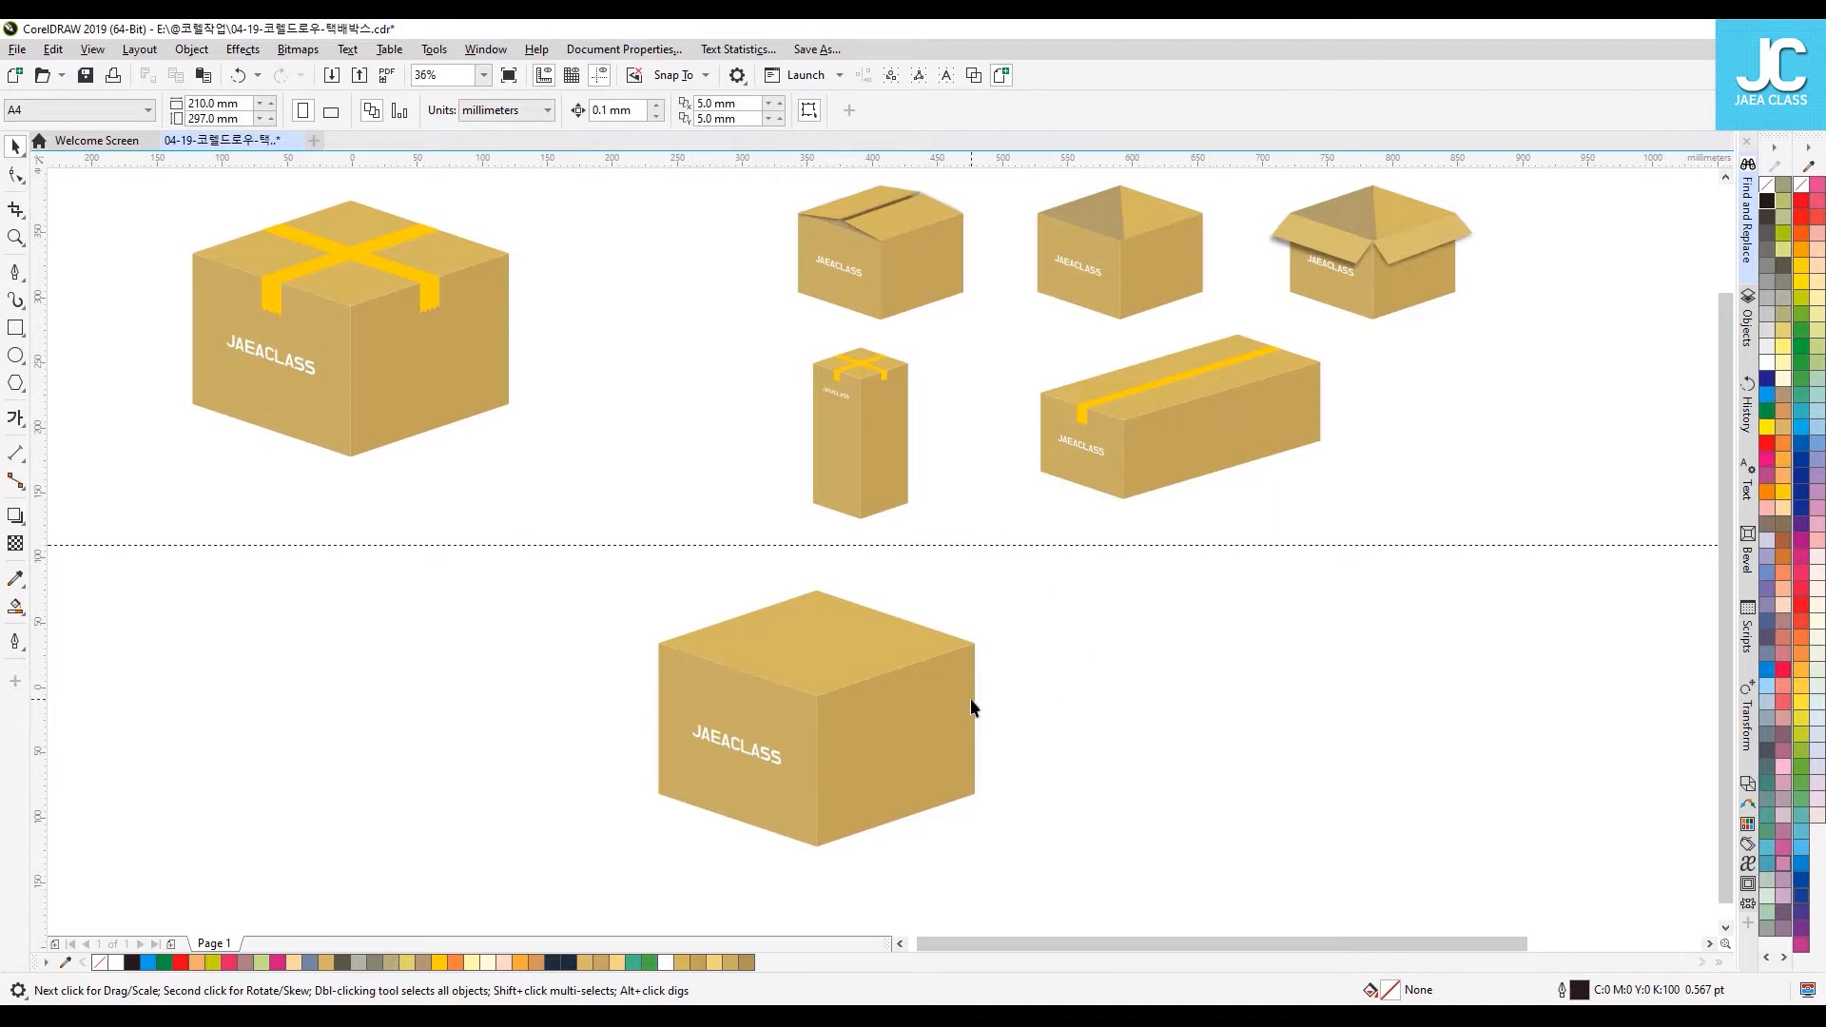
Step: Activate the Pen tool and enable snapping to objects
click(14, 272)
click(90, 275)
click(14, 272)
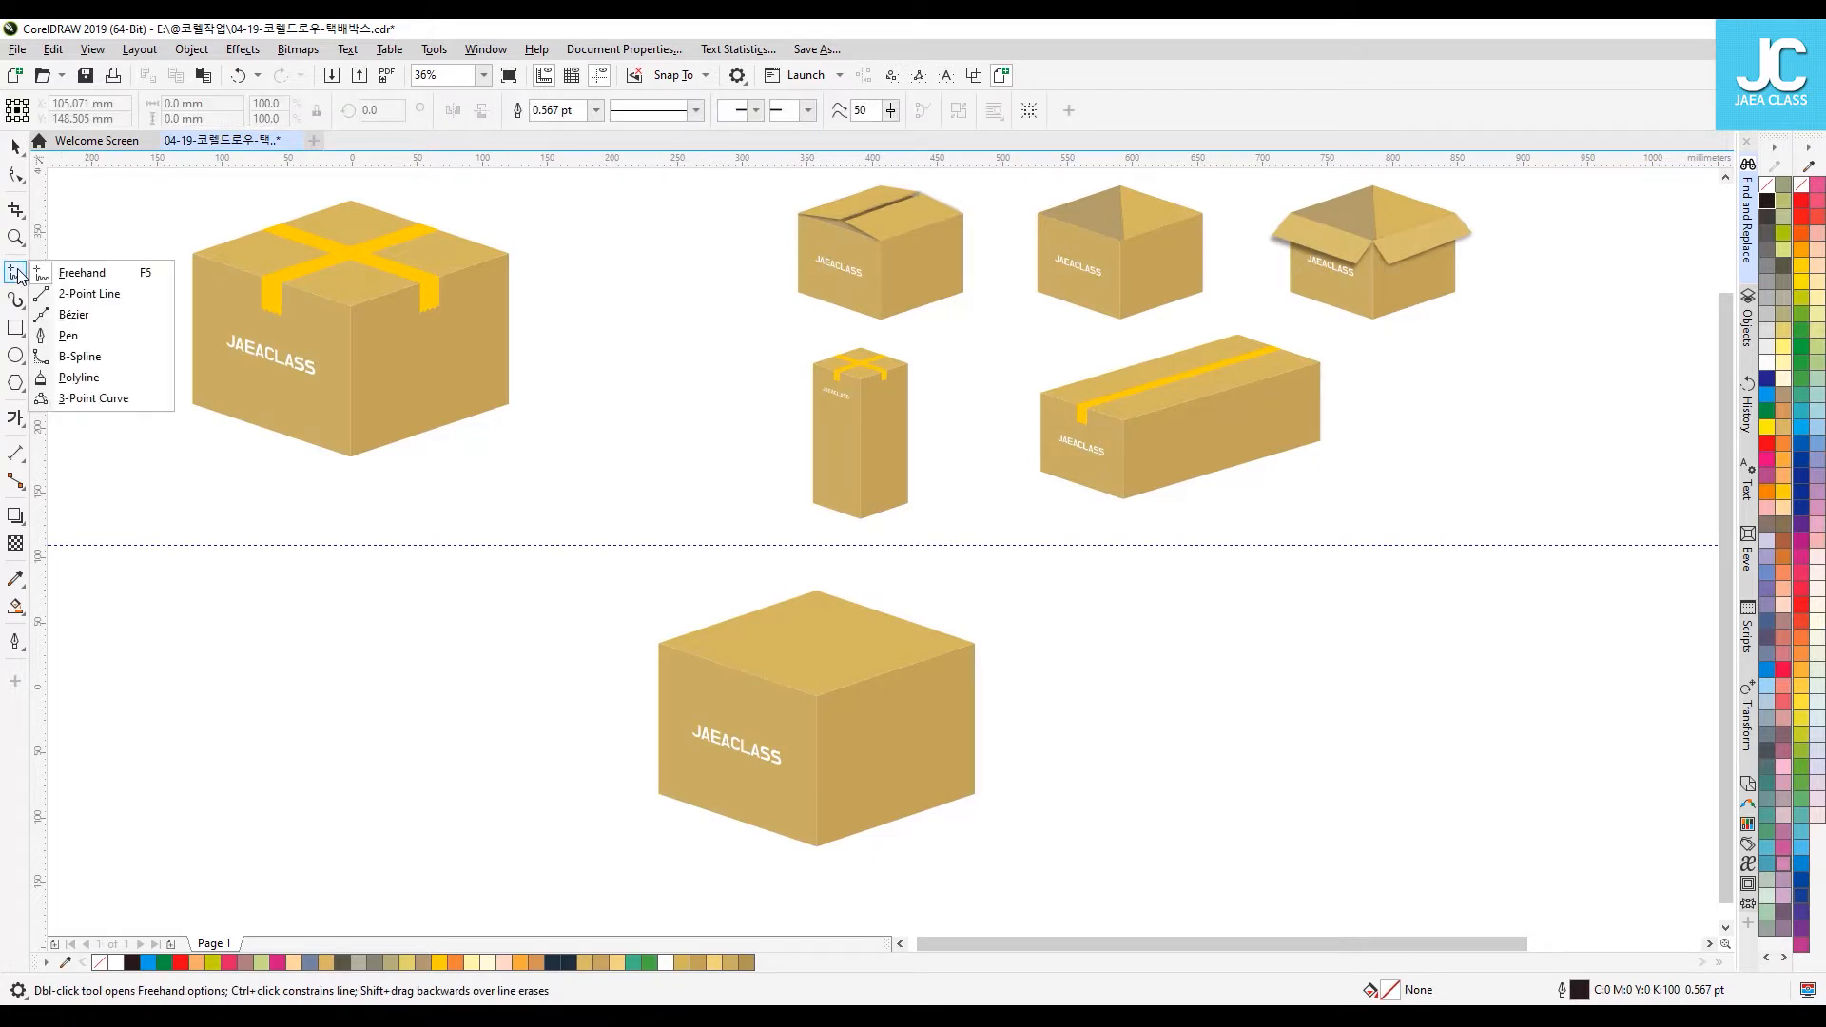
click(68, 335)
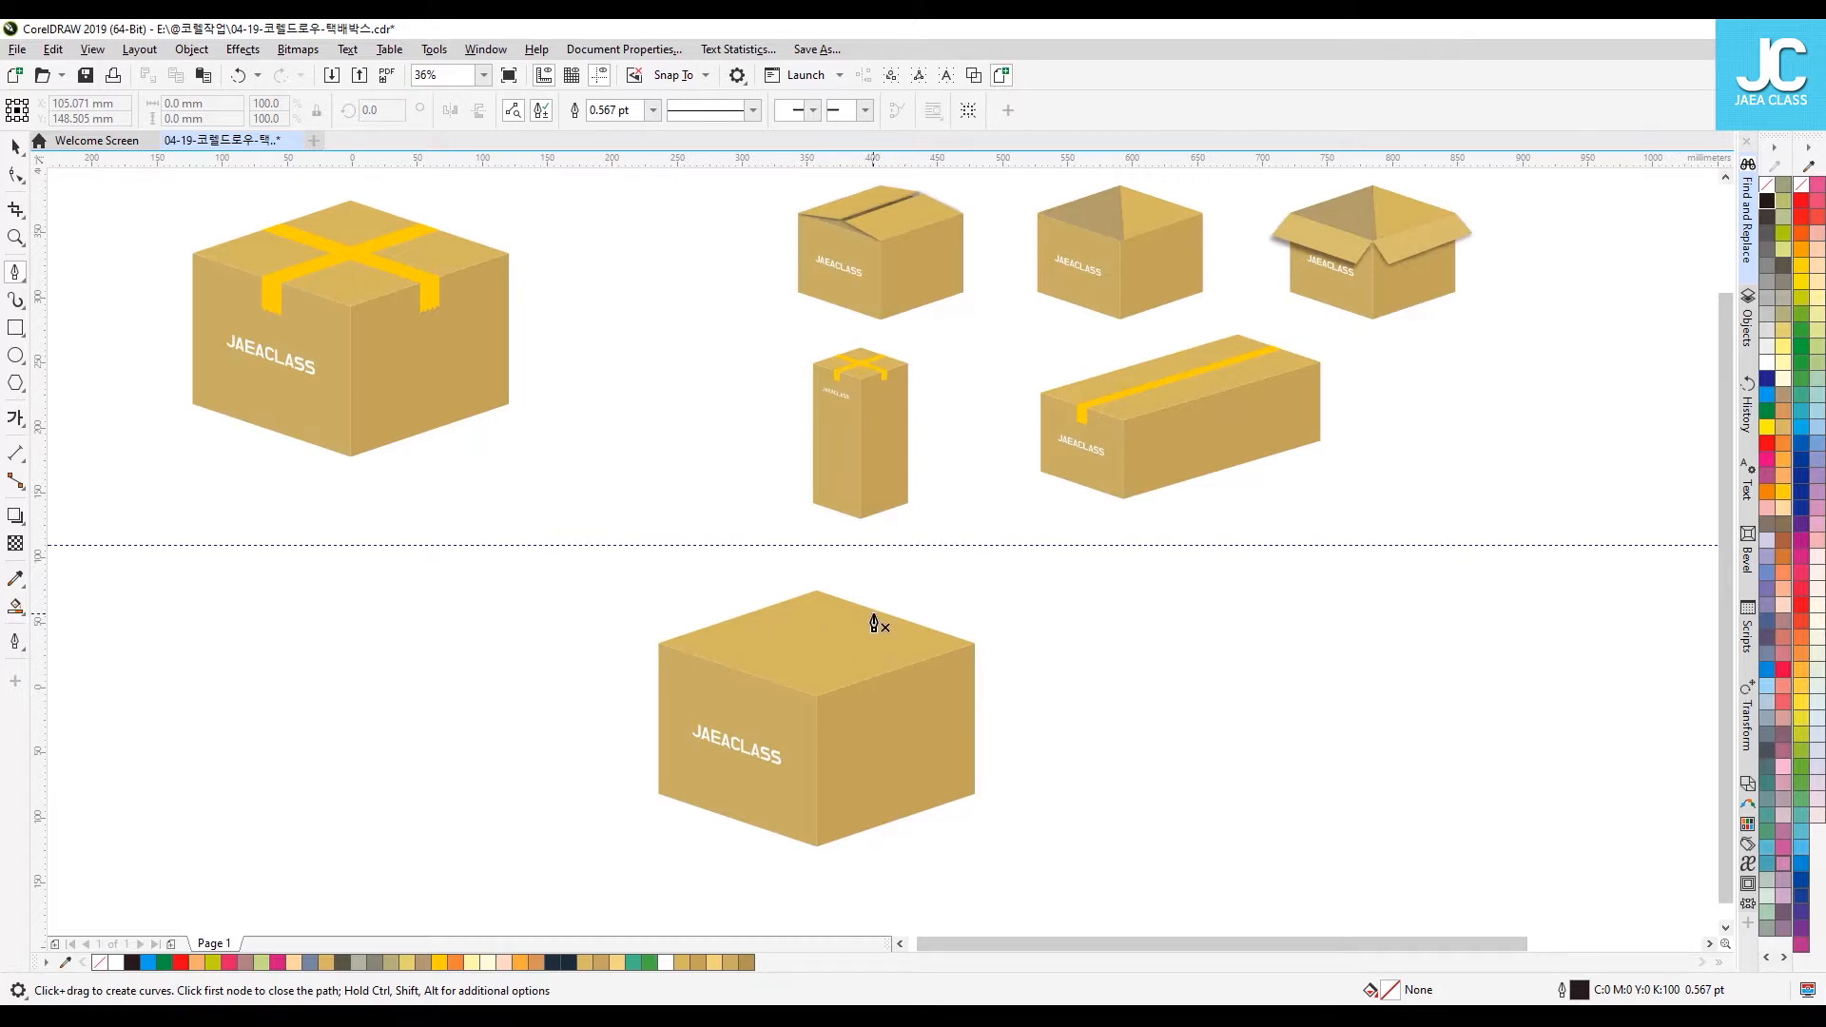
click(680, 75)
click(672, 180)
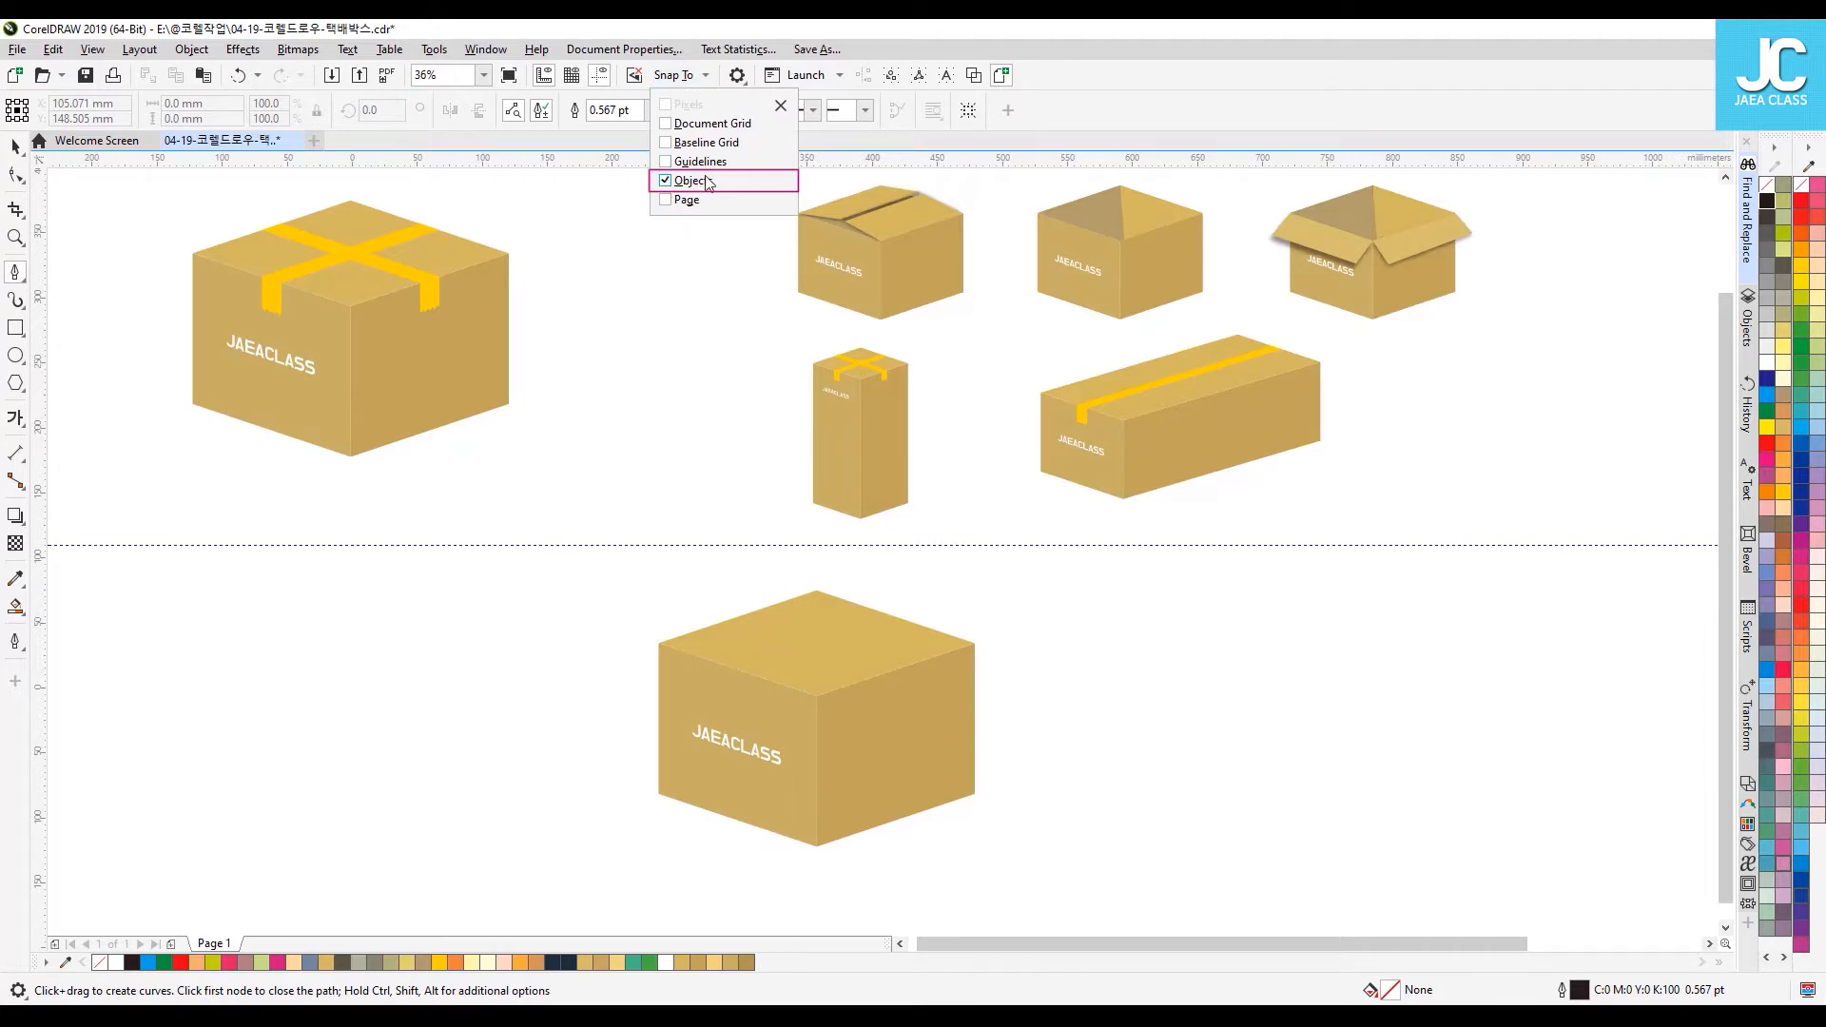
click(1115, 103)
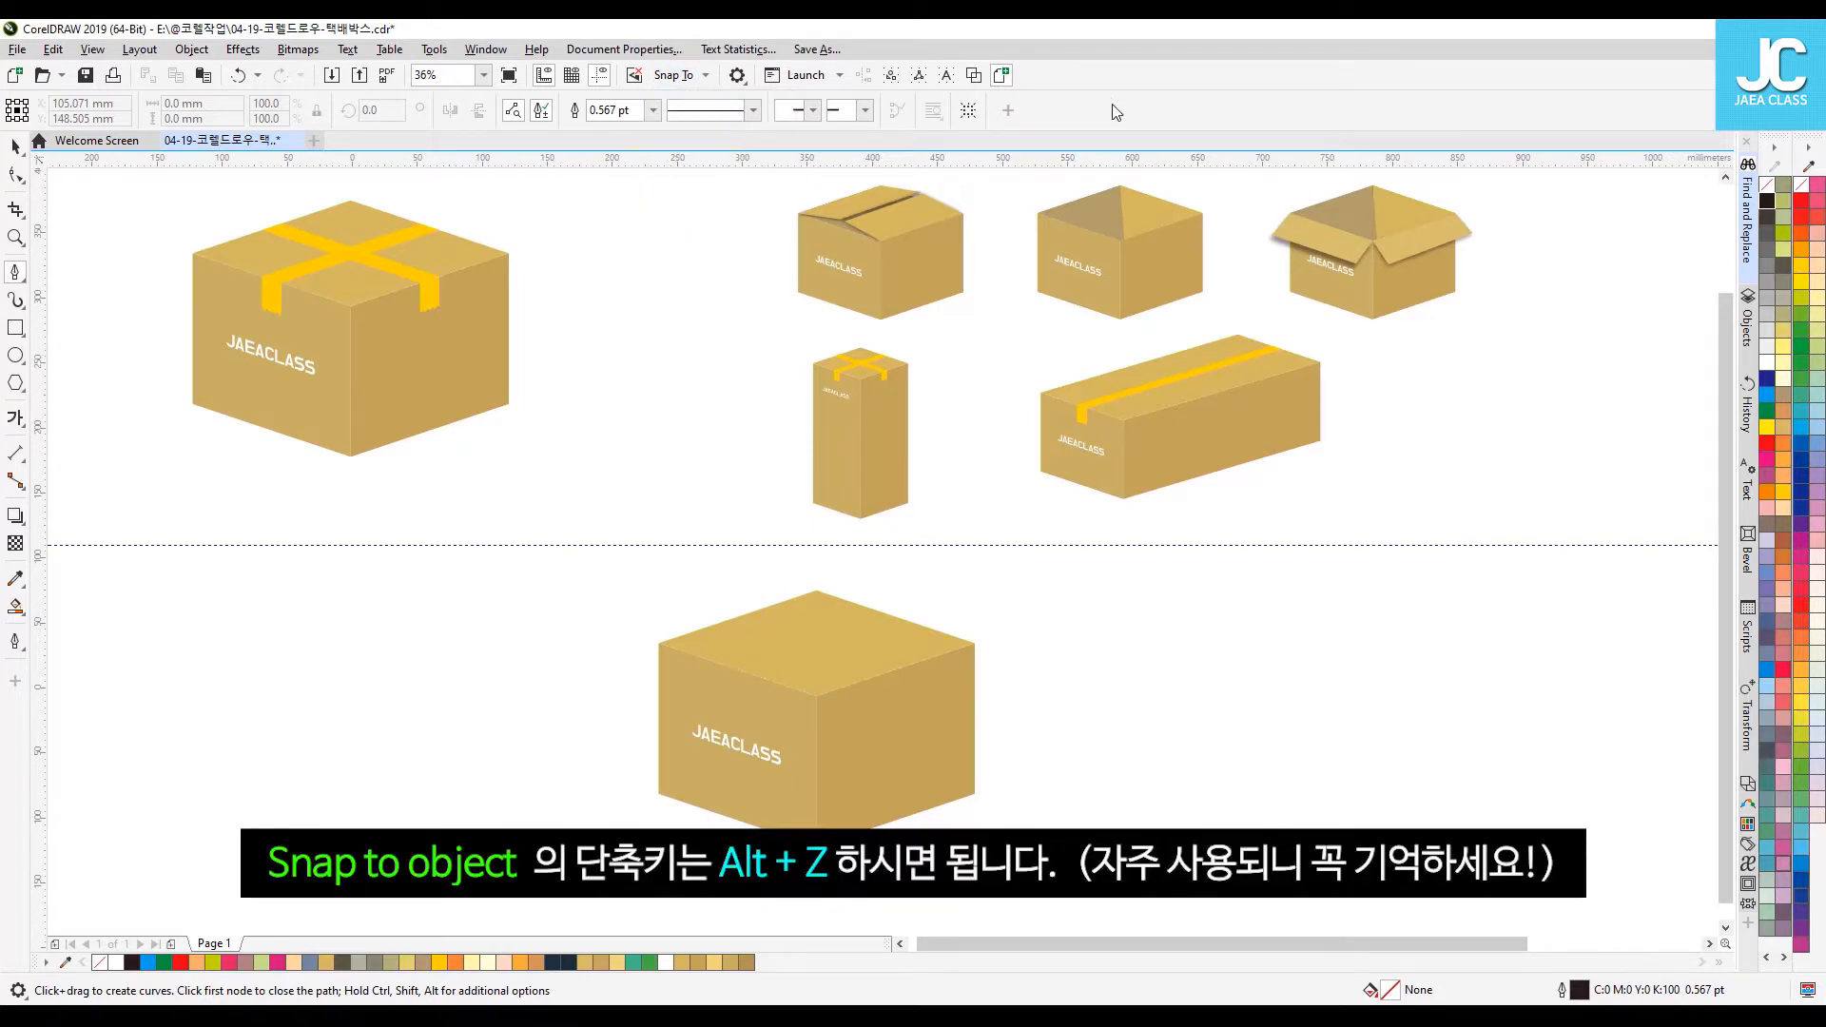
Step: Draw a closed four-point rear flap from the top face's rear-left edge, with its free edge slightly raised above the face
click(816, 591)
click(659, 647)
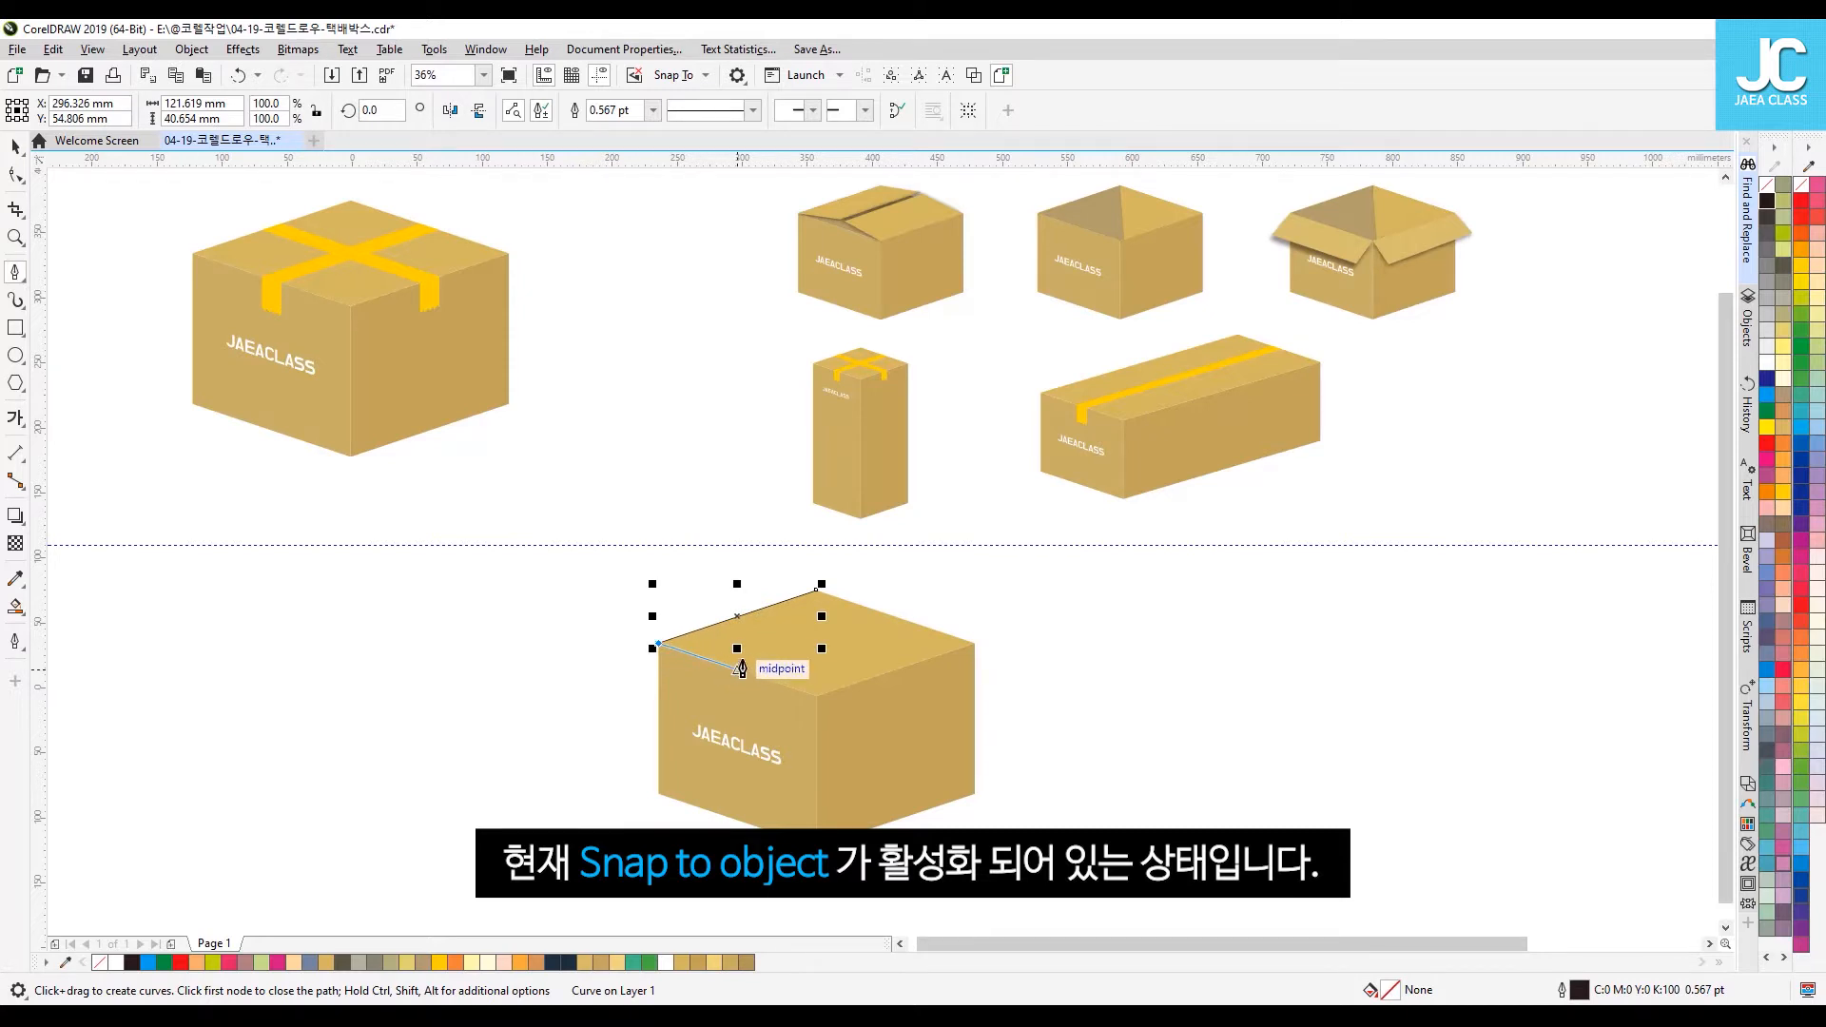
click(742, 659)
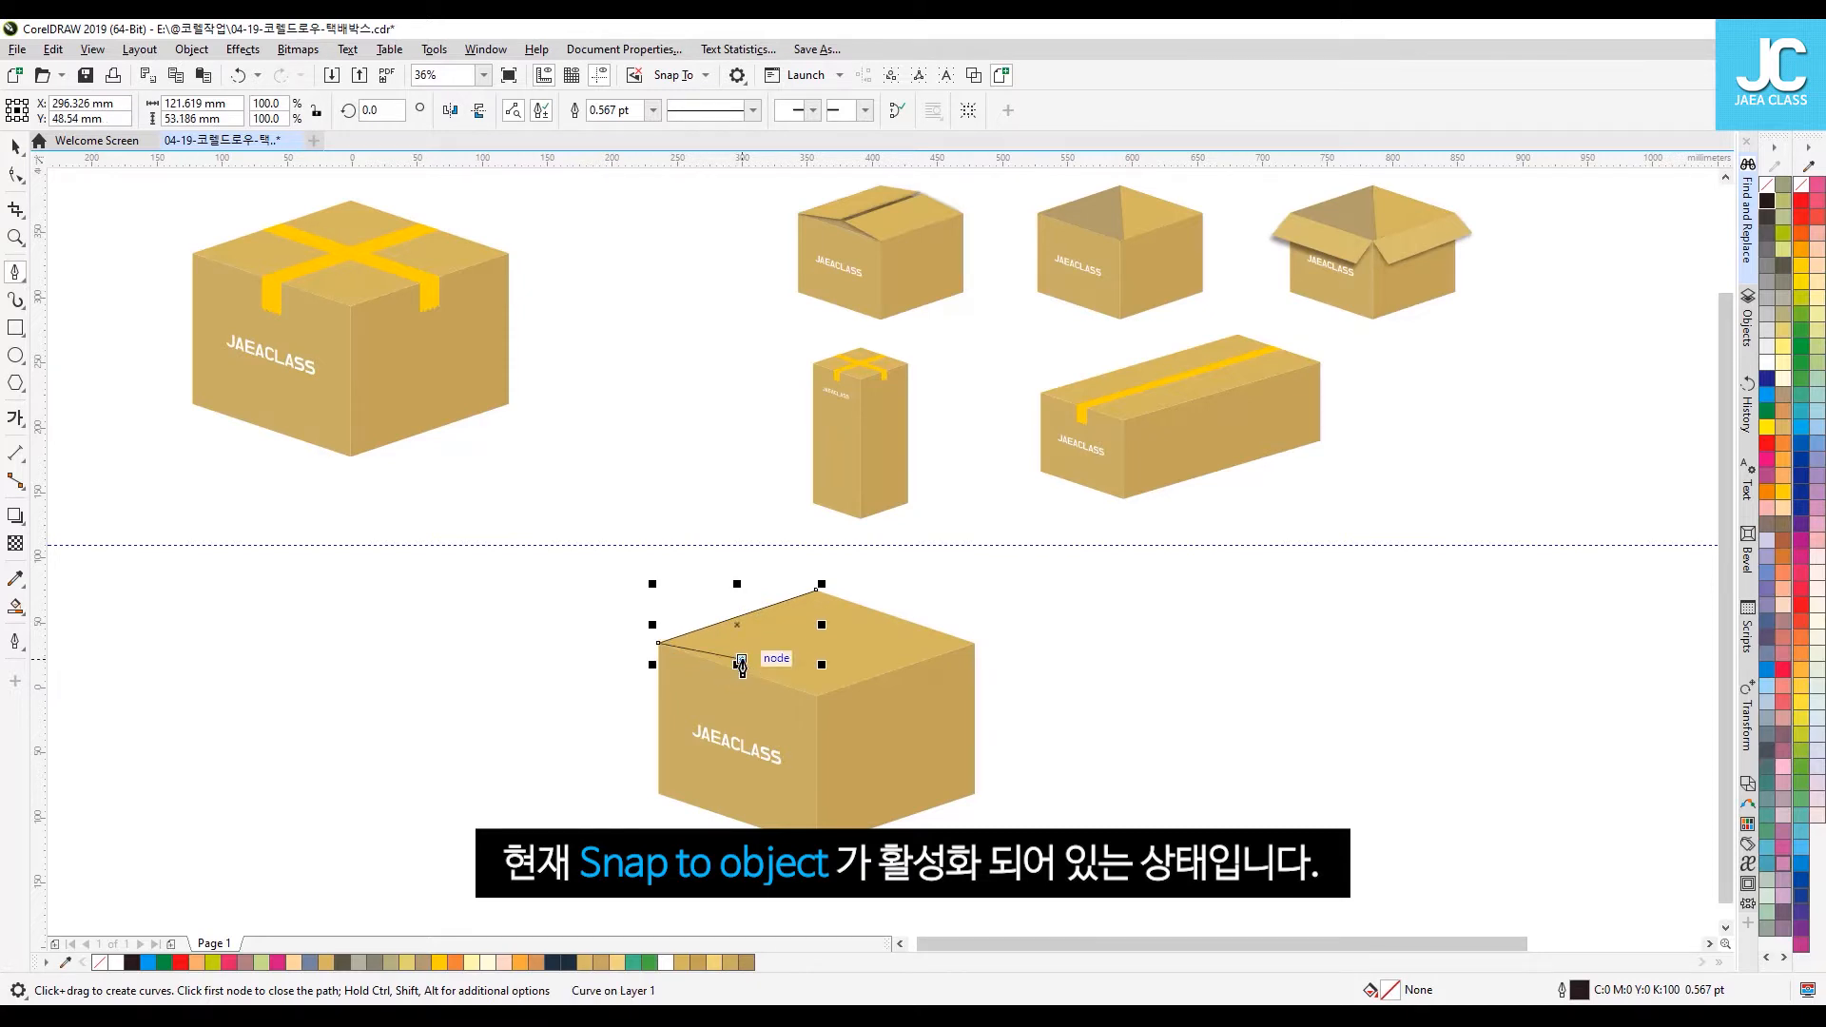
click(891, 602)
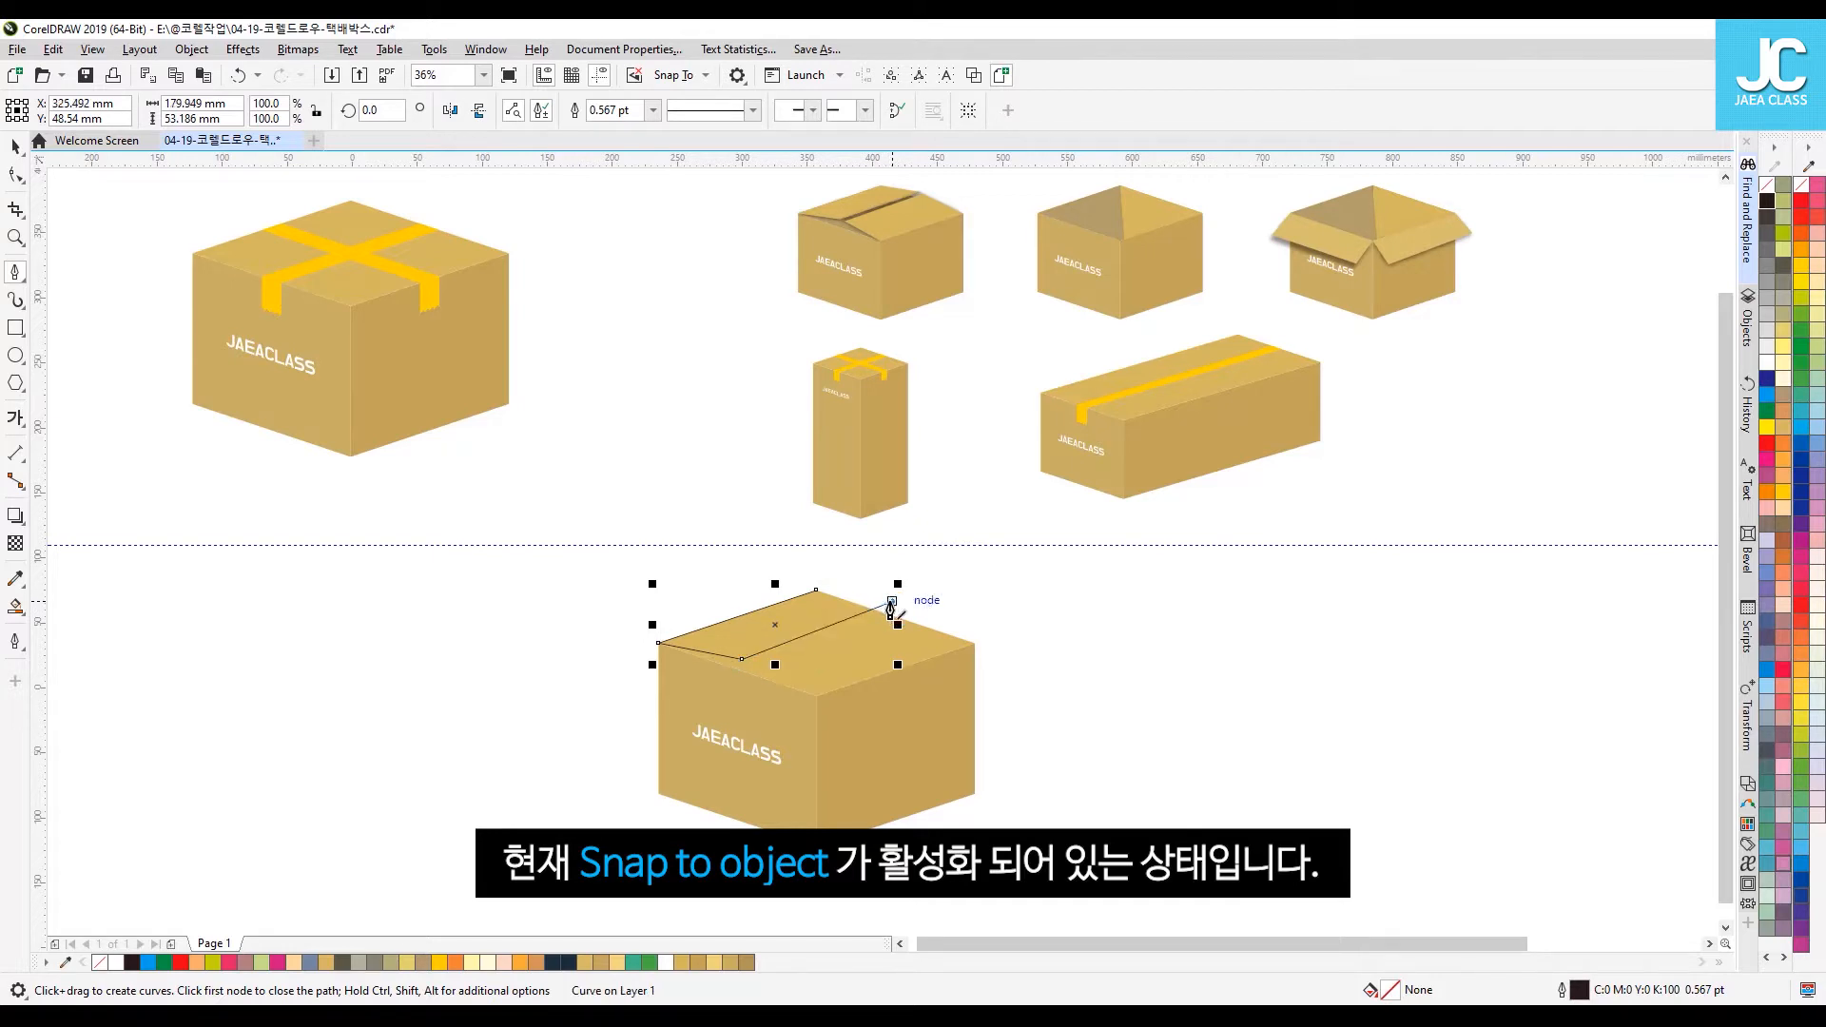
click(816, 591)
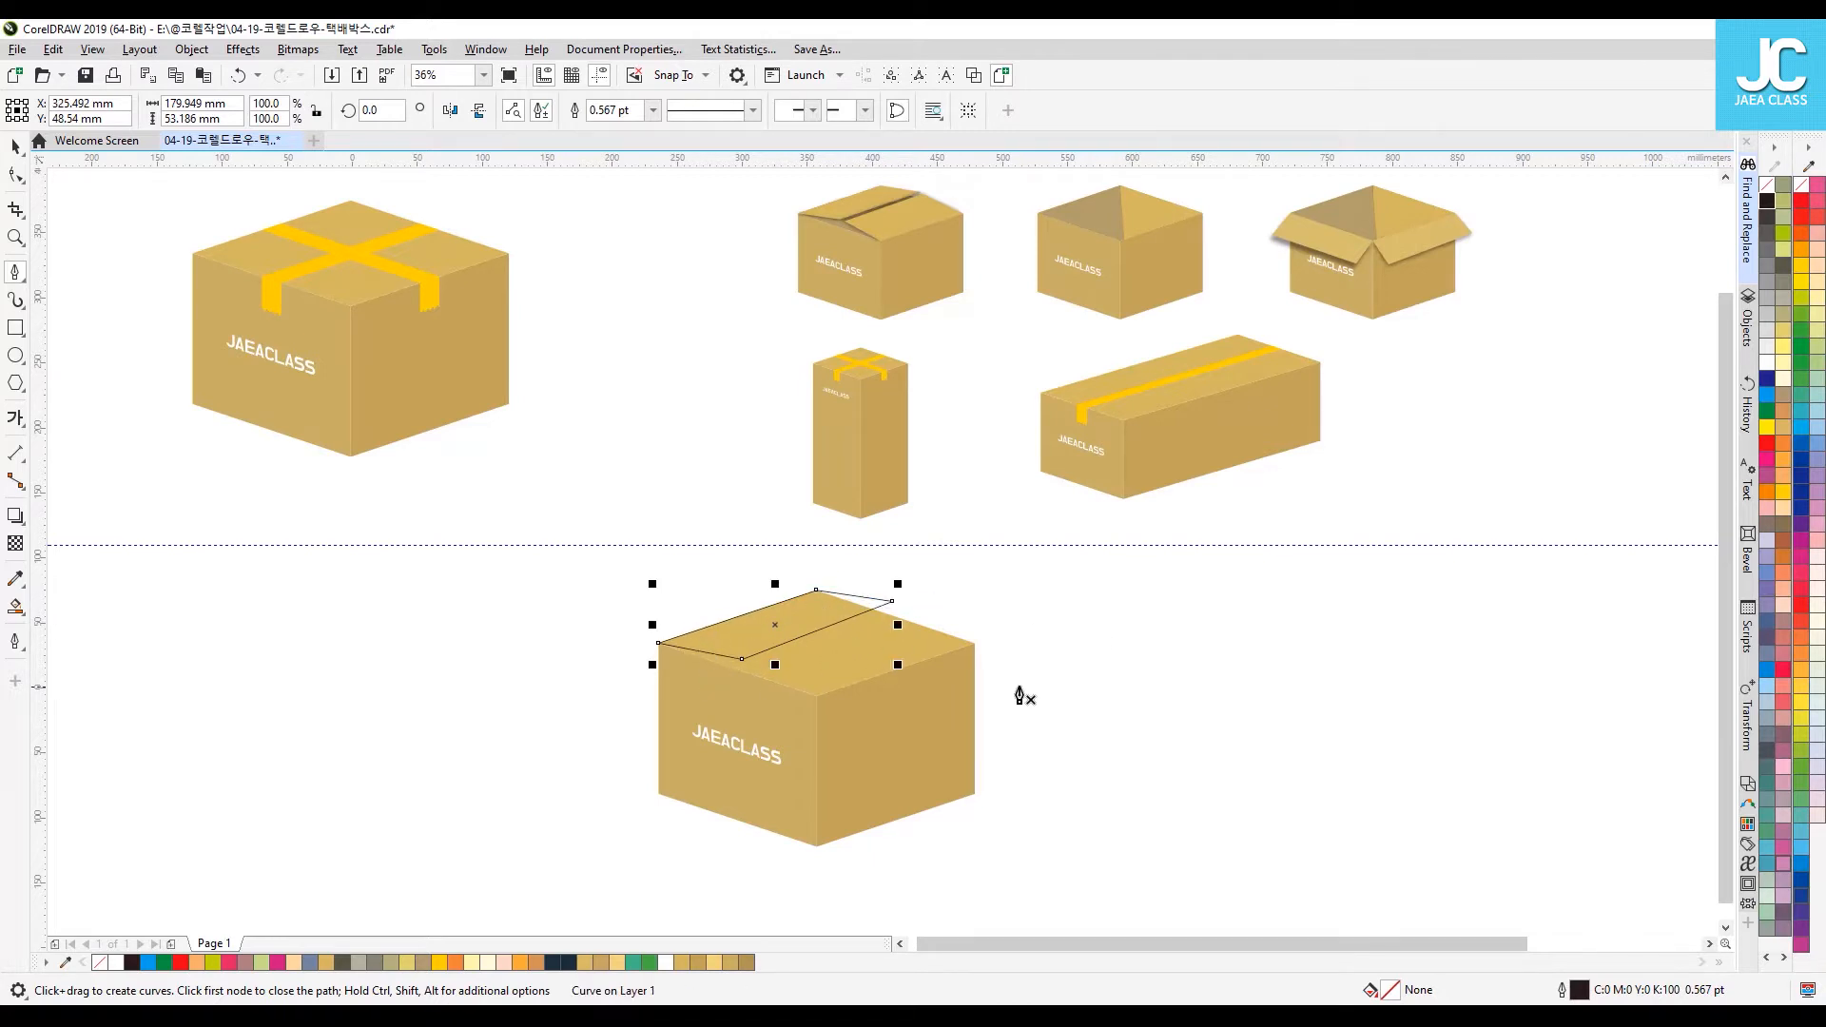
Step: Draw a closed four-point front flap from the top face's front-right edge, with its free edge facing the rear flap
click(974, 645)
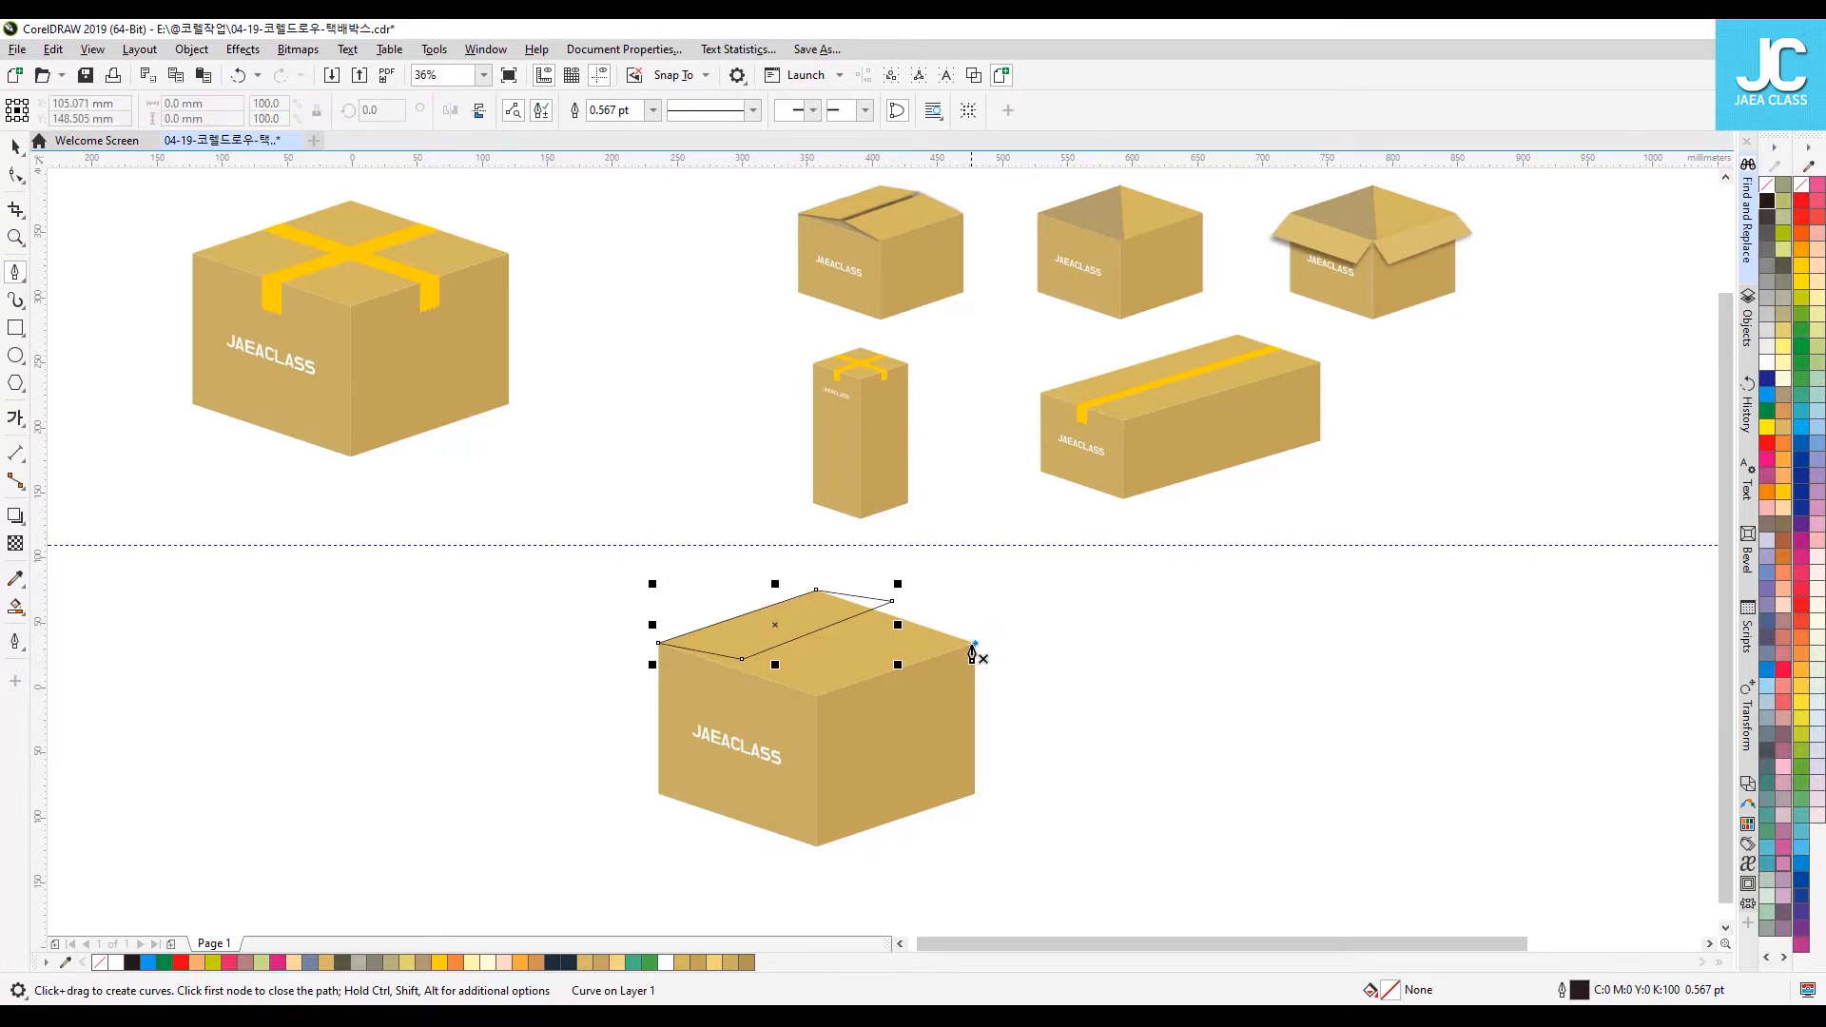
double_click(903, 608)
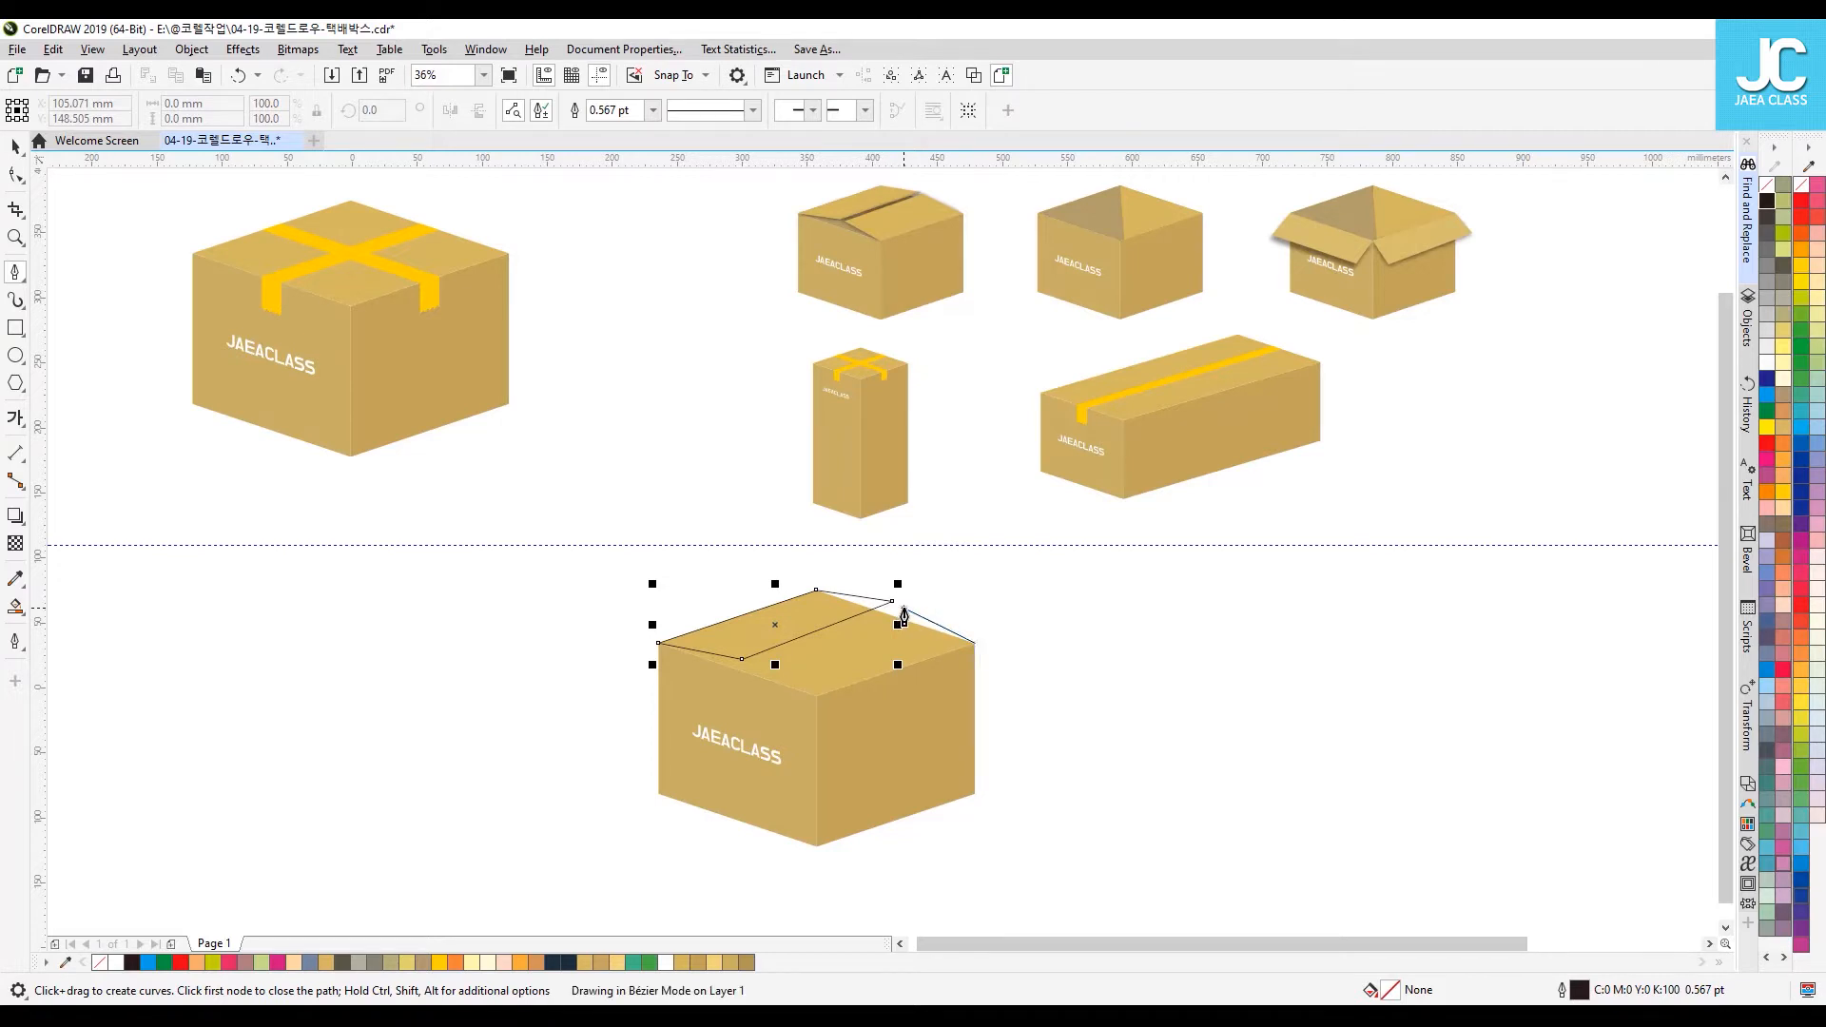
click(757, 665)
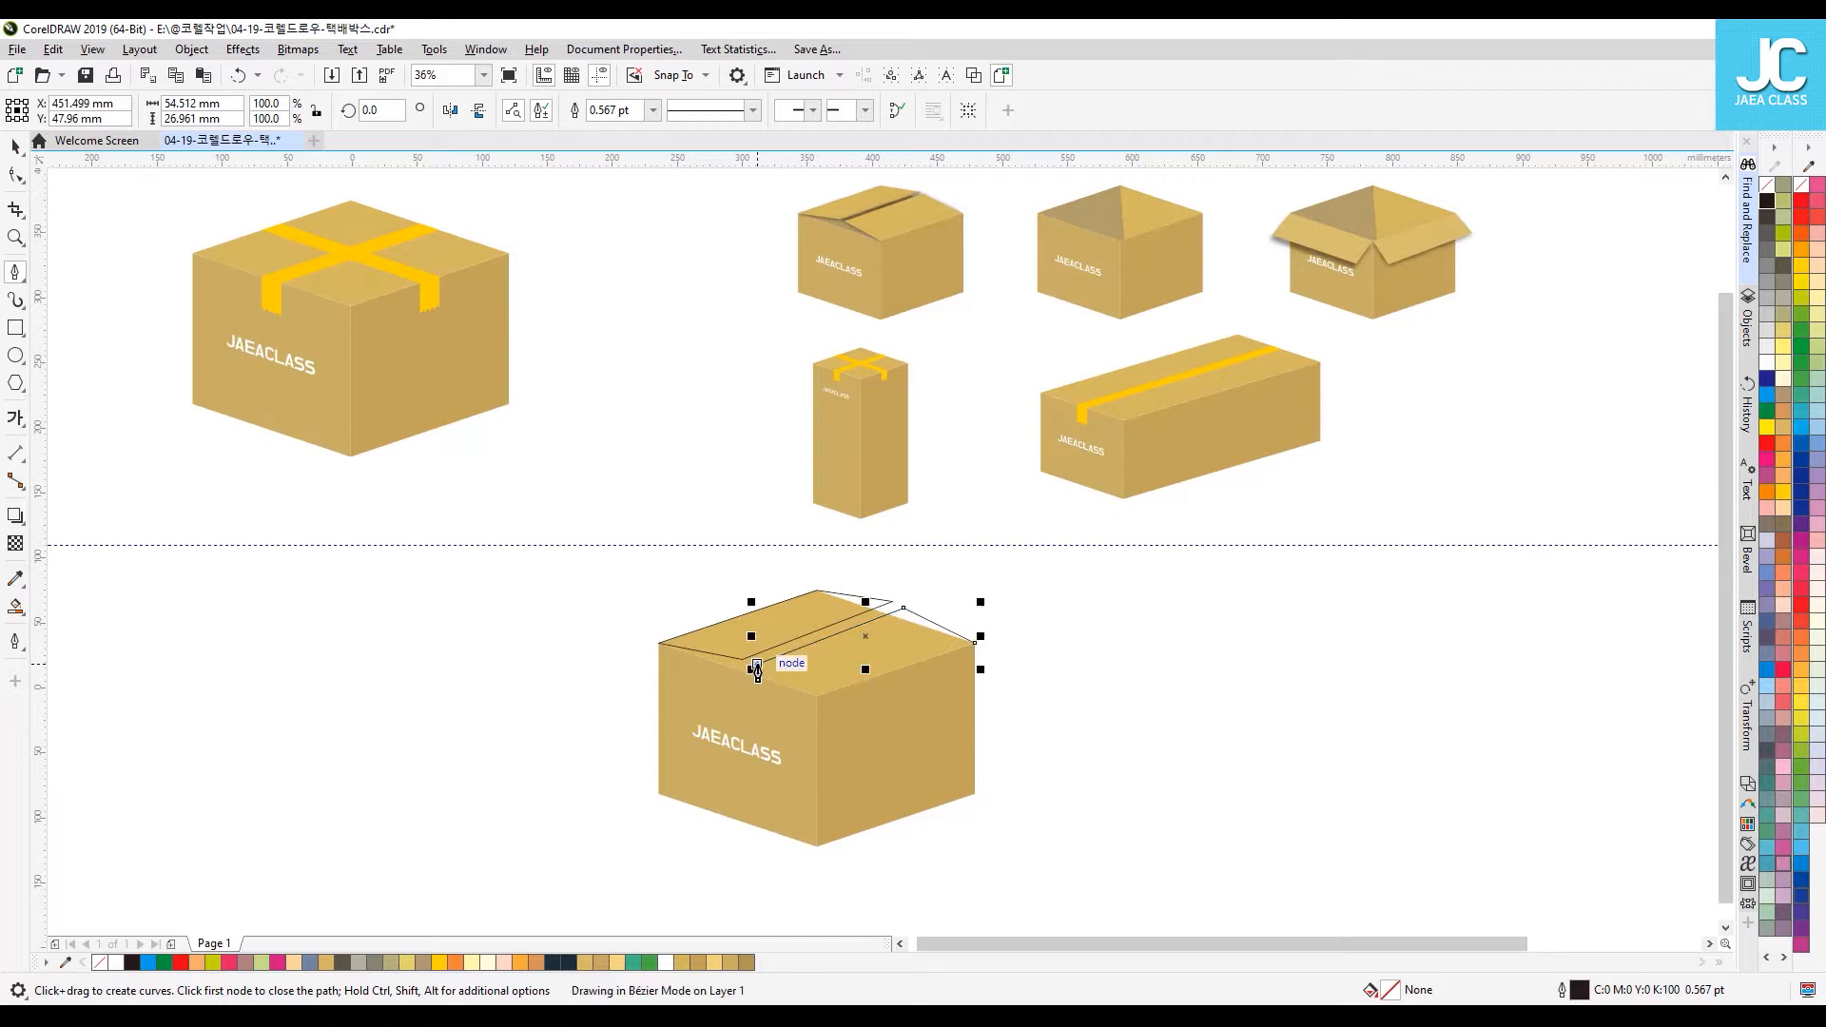
click(816, 696)
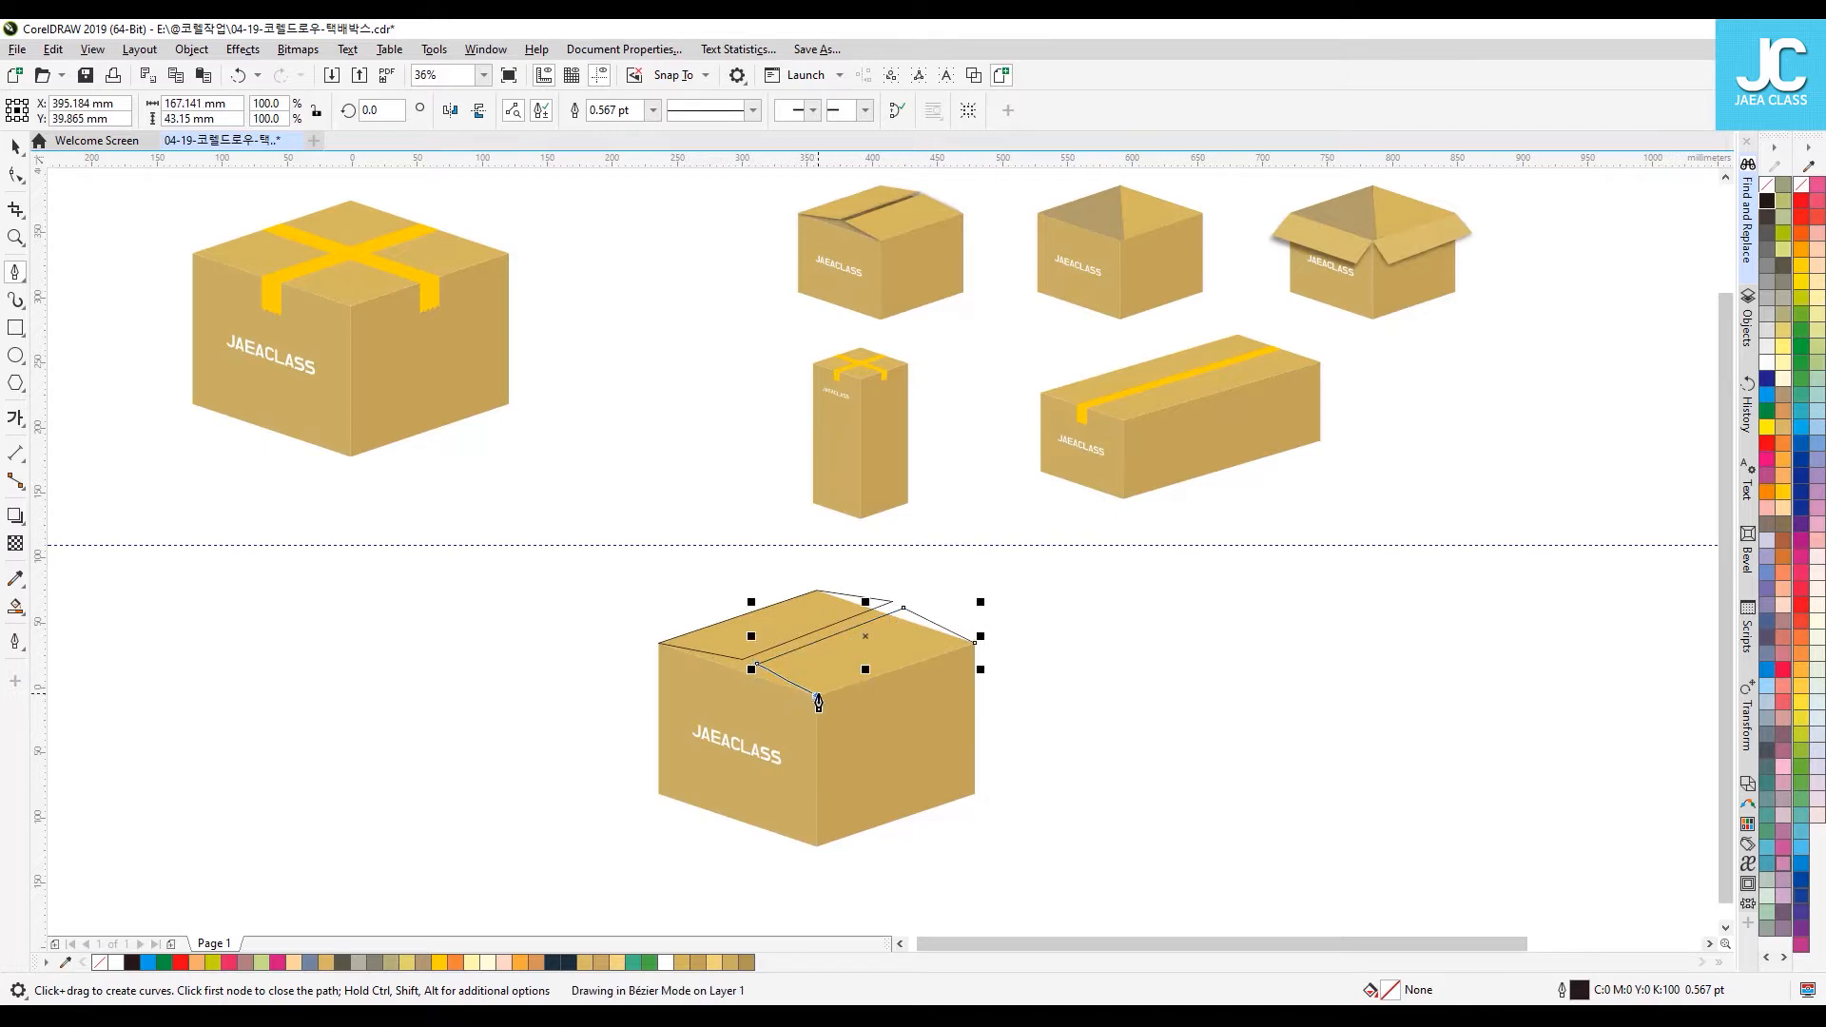
click(974, 644)
key(space)
key(Escape)
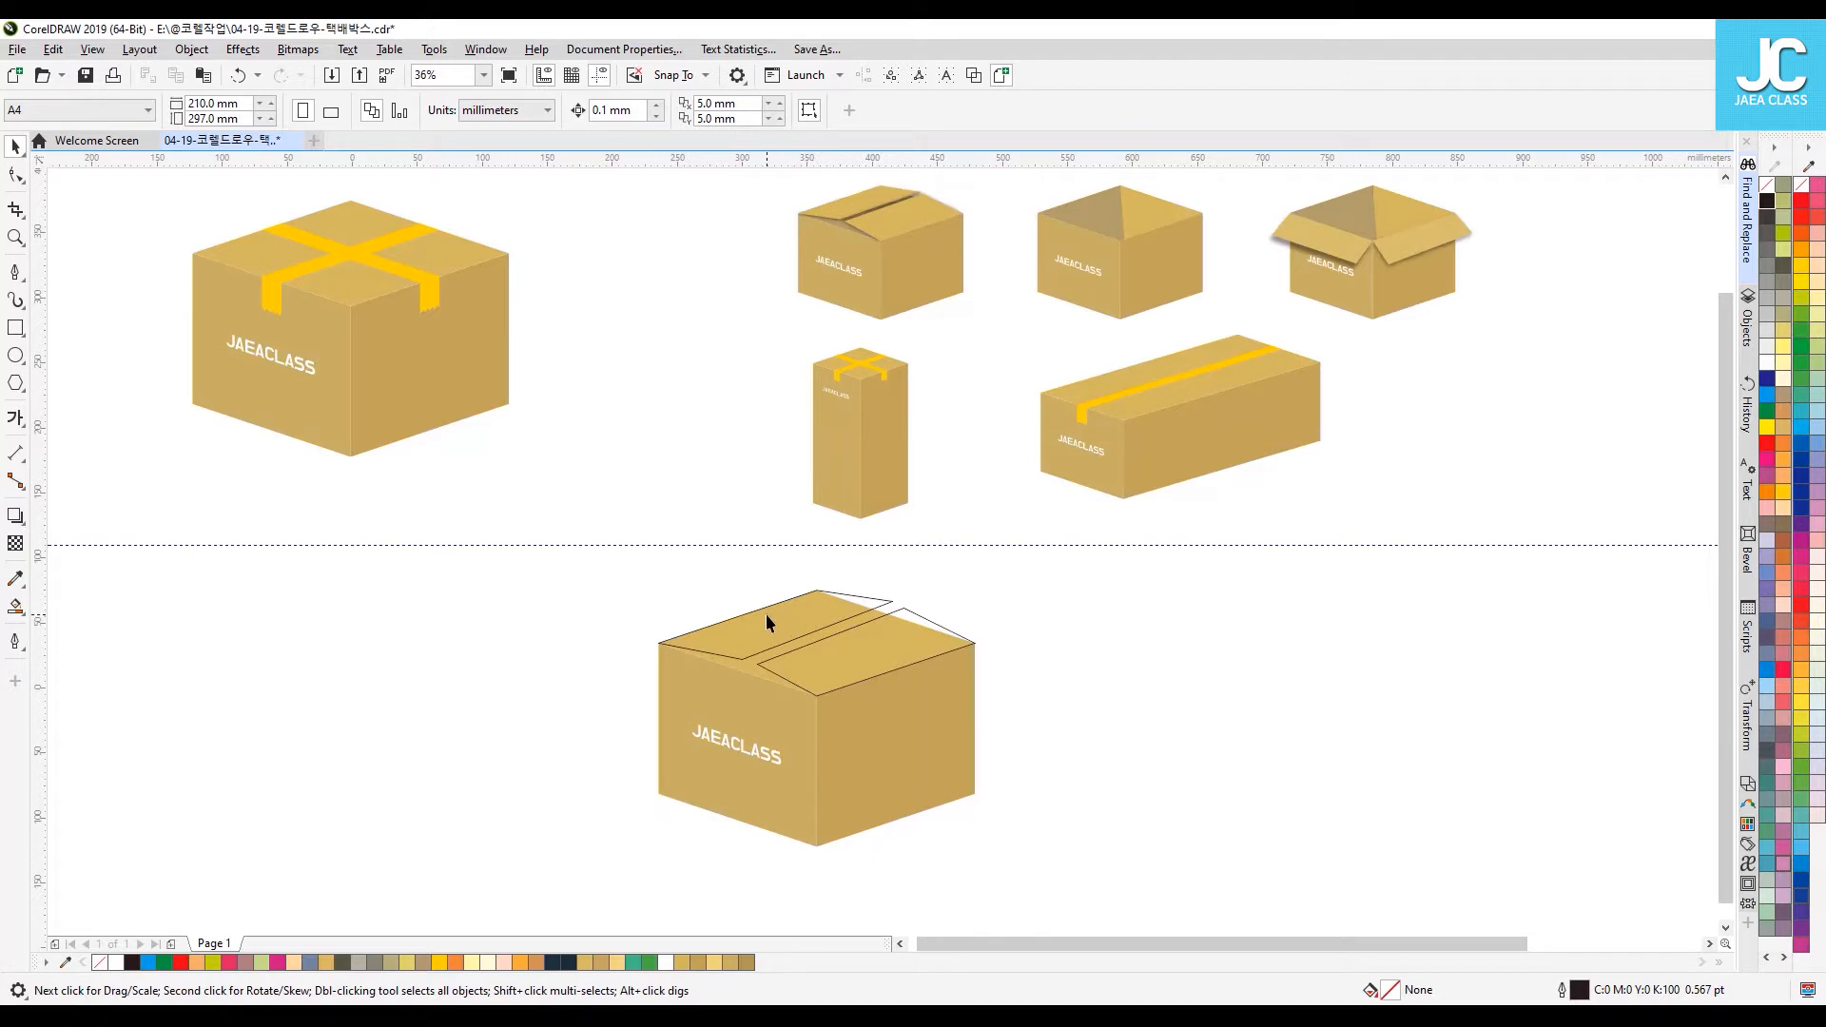
Step: Move the front flap's two free corner nodes closer to the rear flap with the Shape tool
click(17, 181)
click(67, 177)
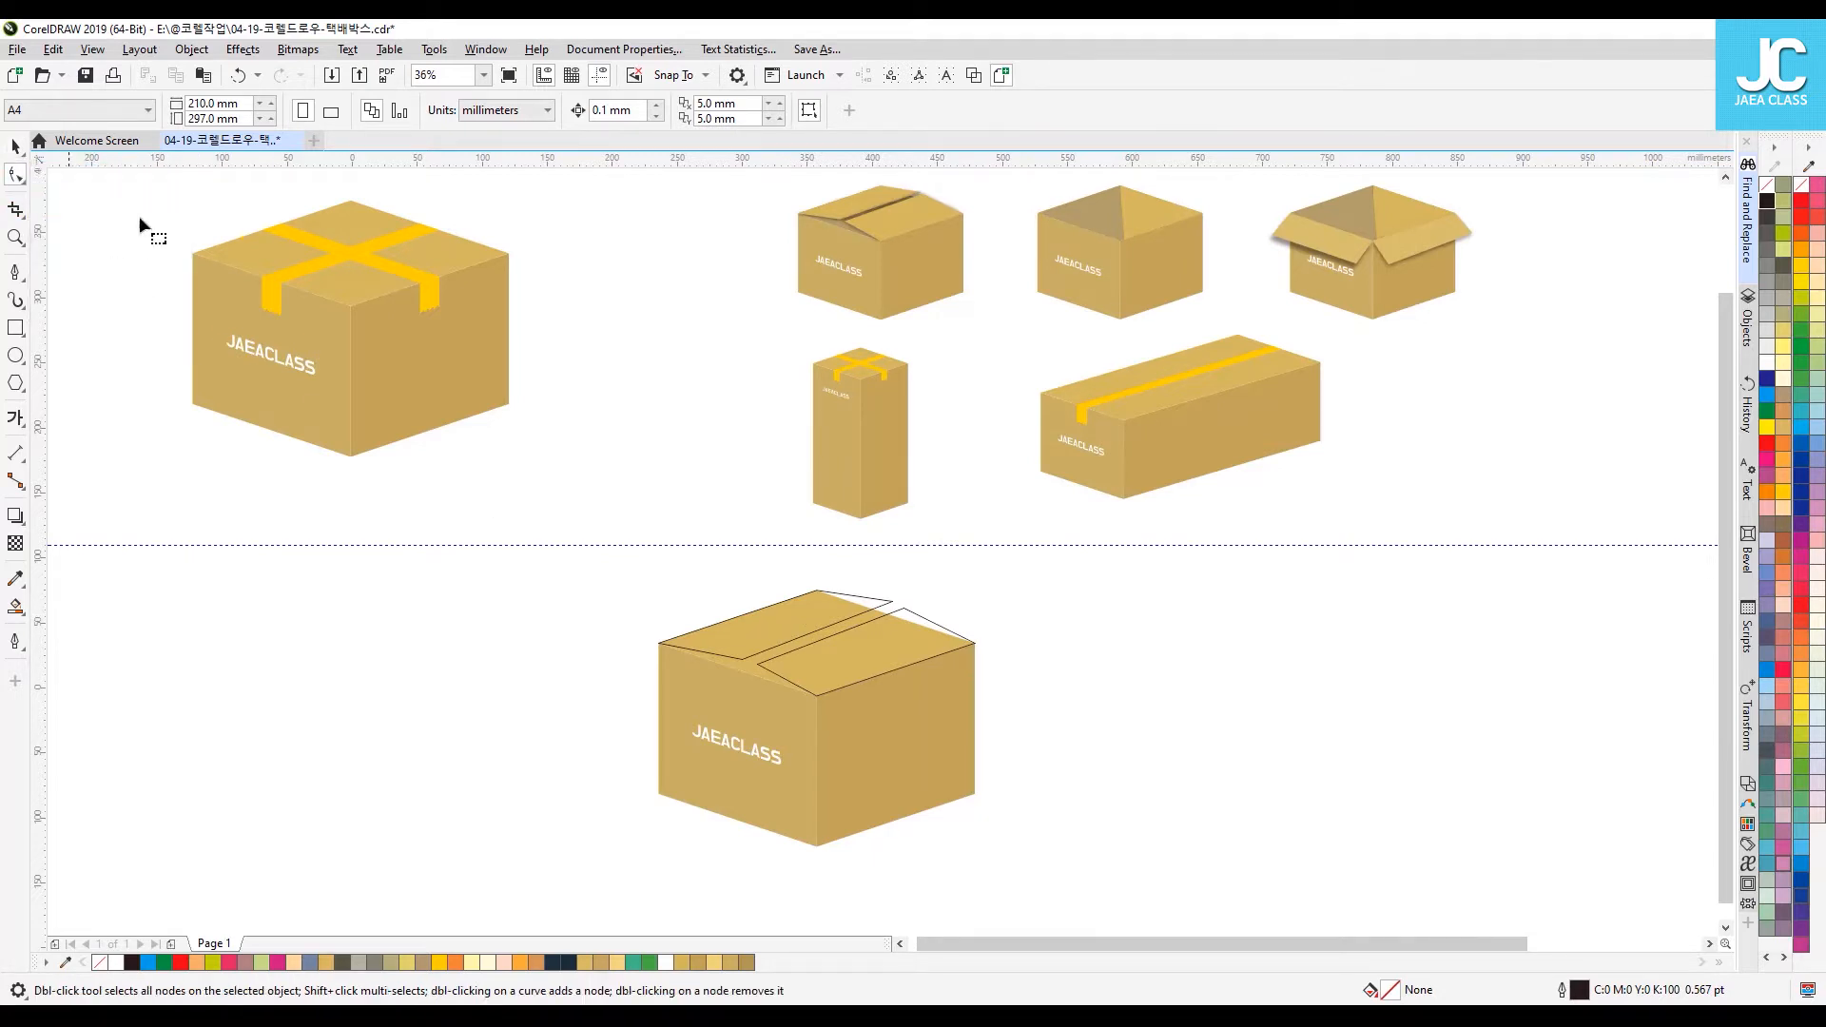
click(776, 670)
click(757, 664)
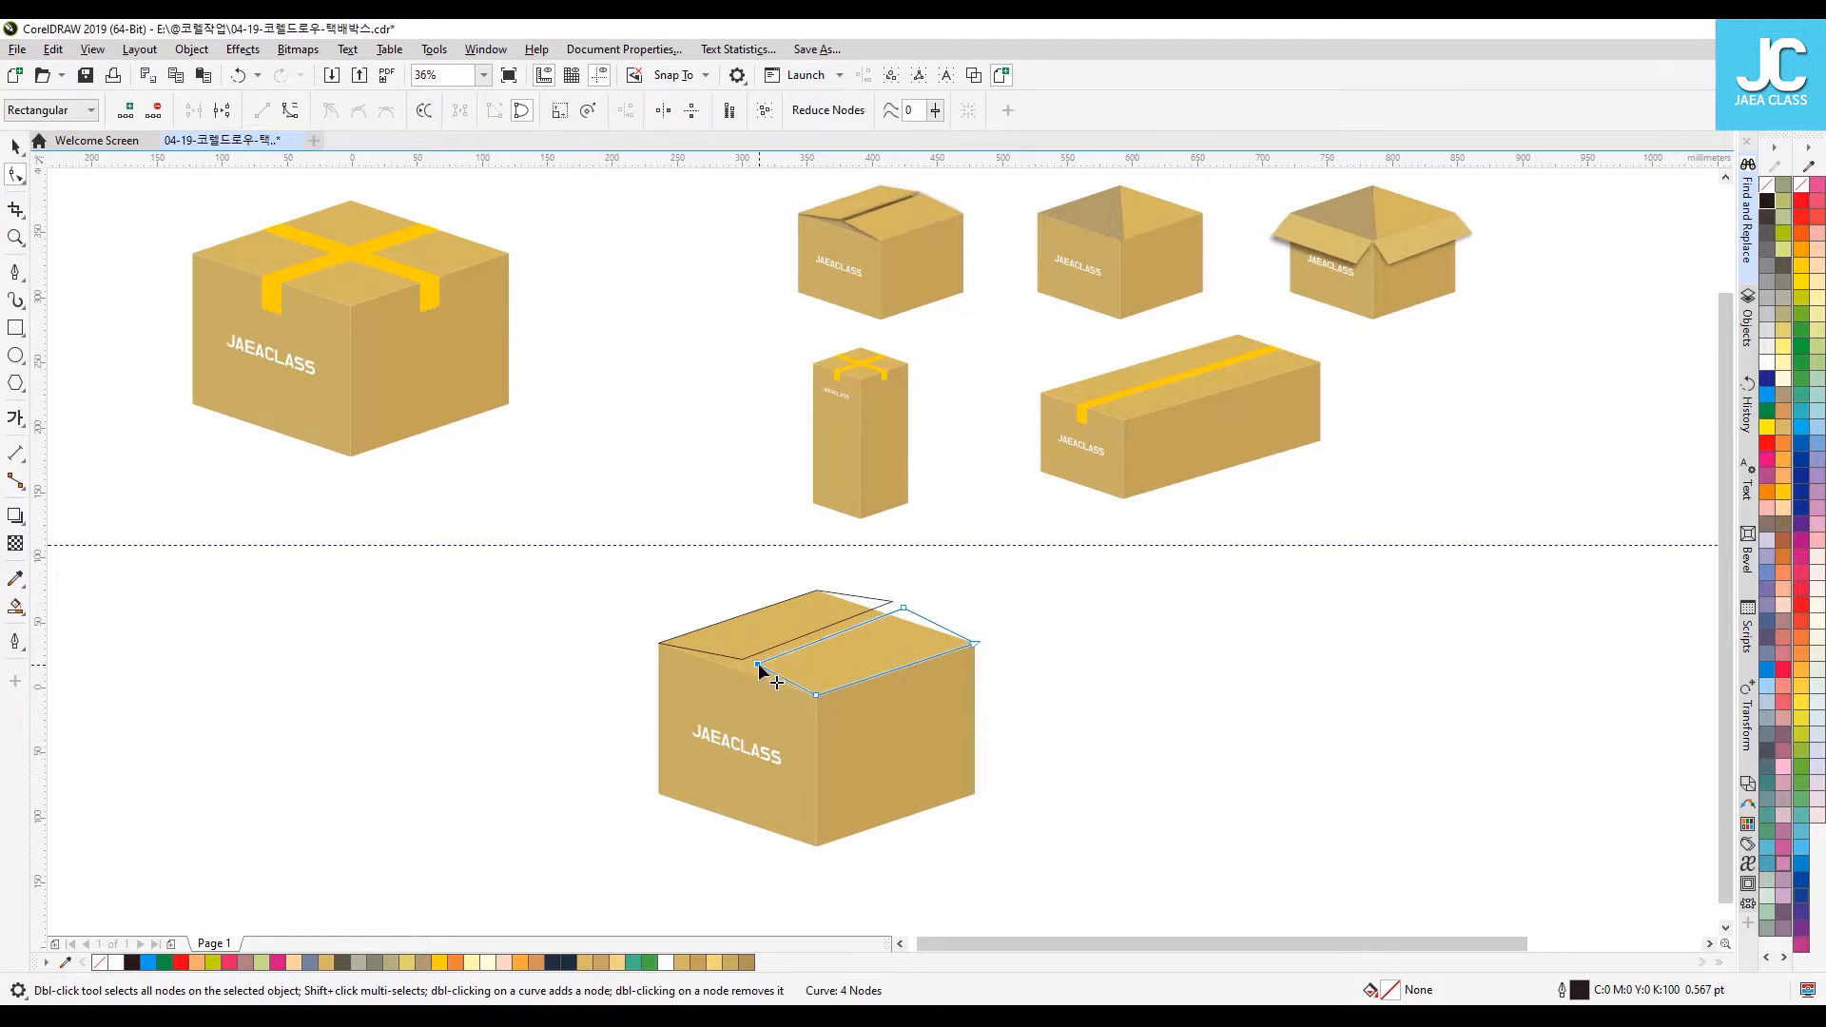
click(15, 238)
drag(605, 578, 1028, 834)
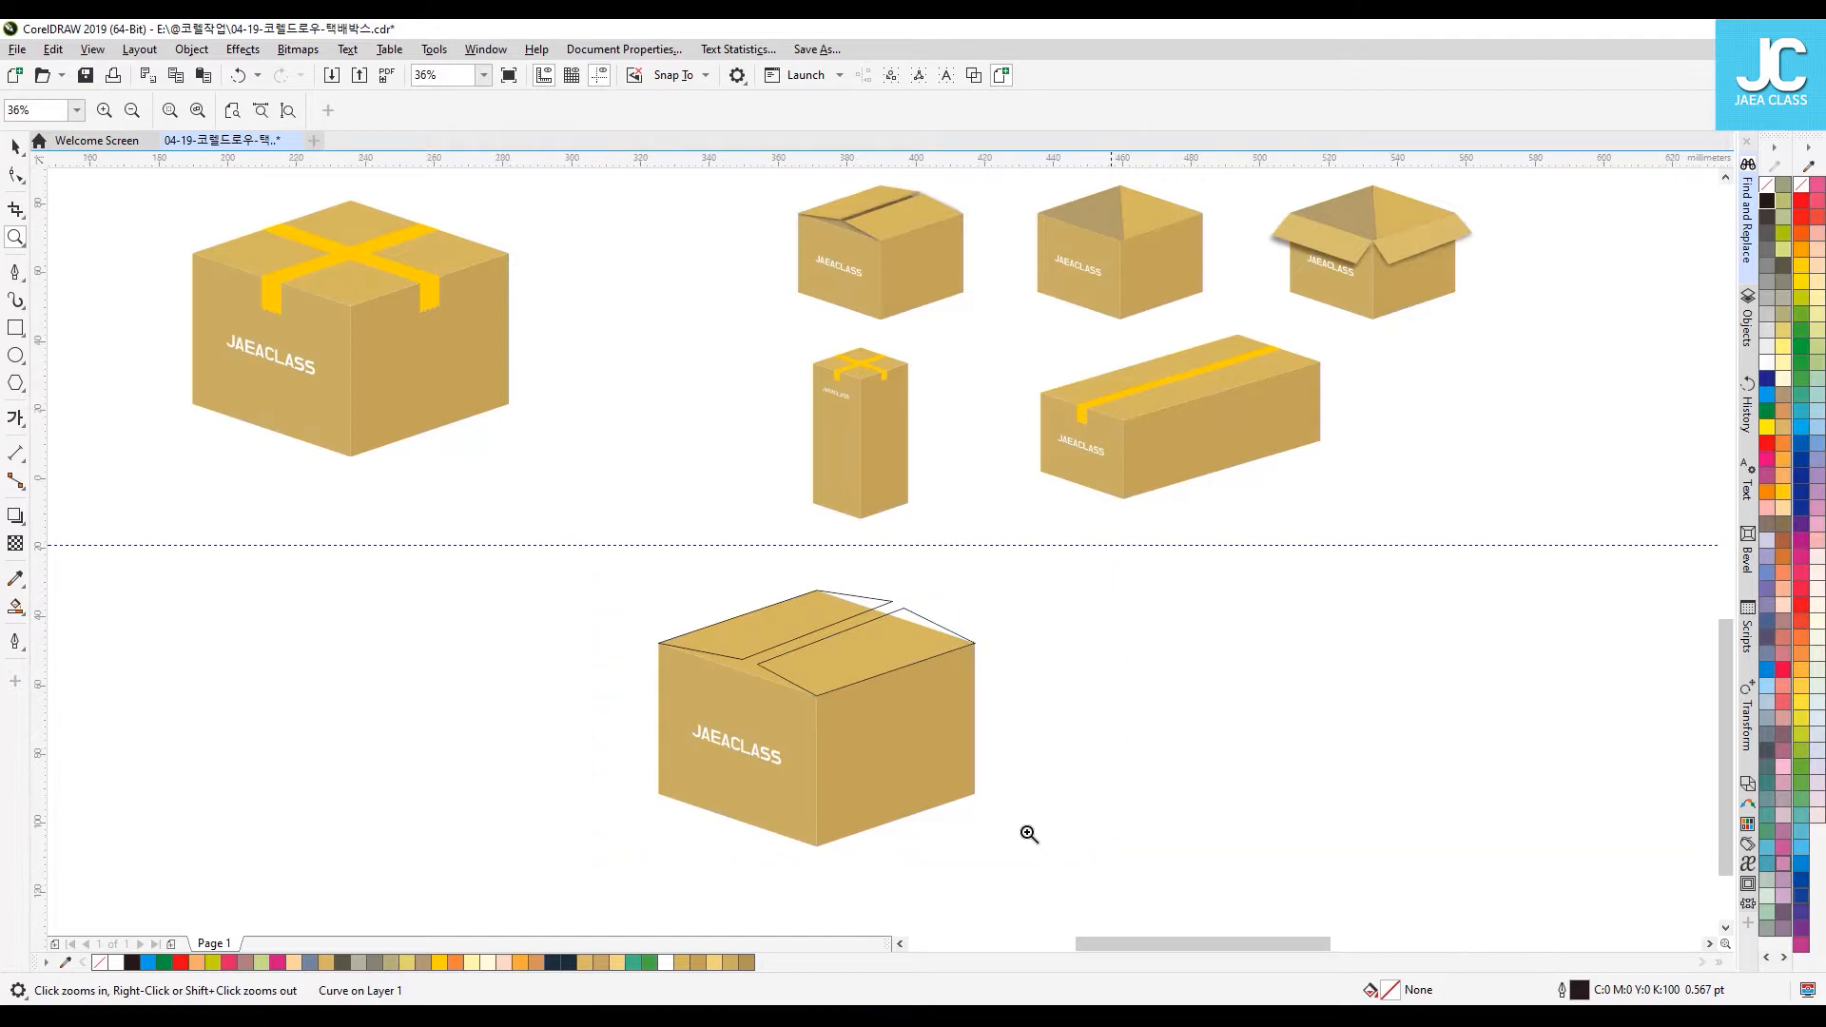
click(15, 176)
drag(612, 416, 591, 411)
drag(1000, 269, 986, 263)
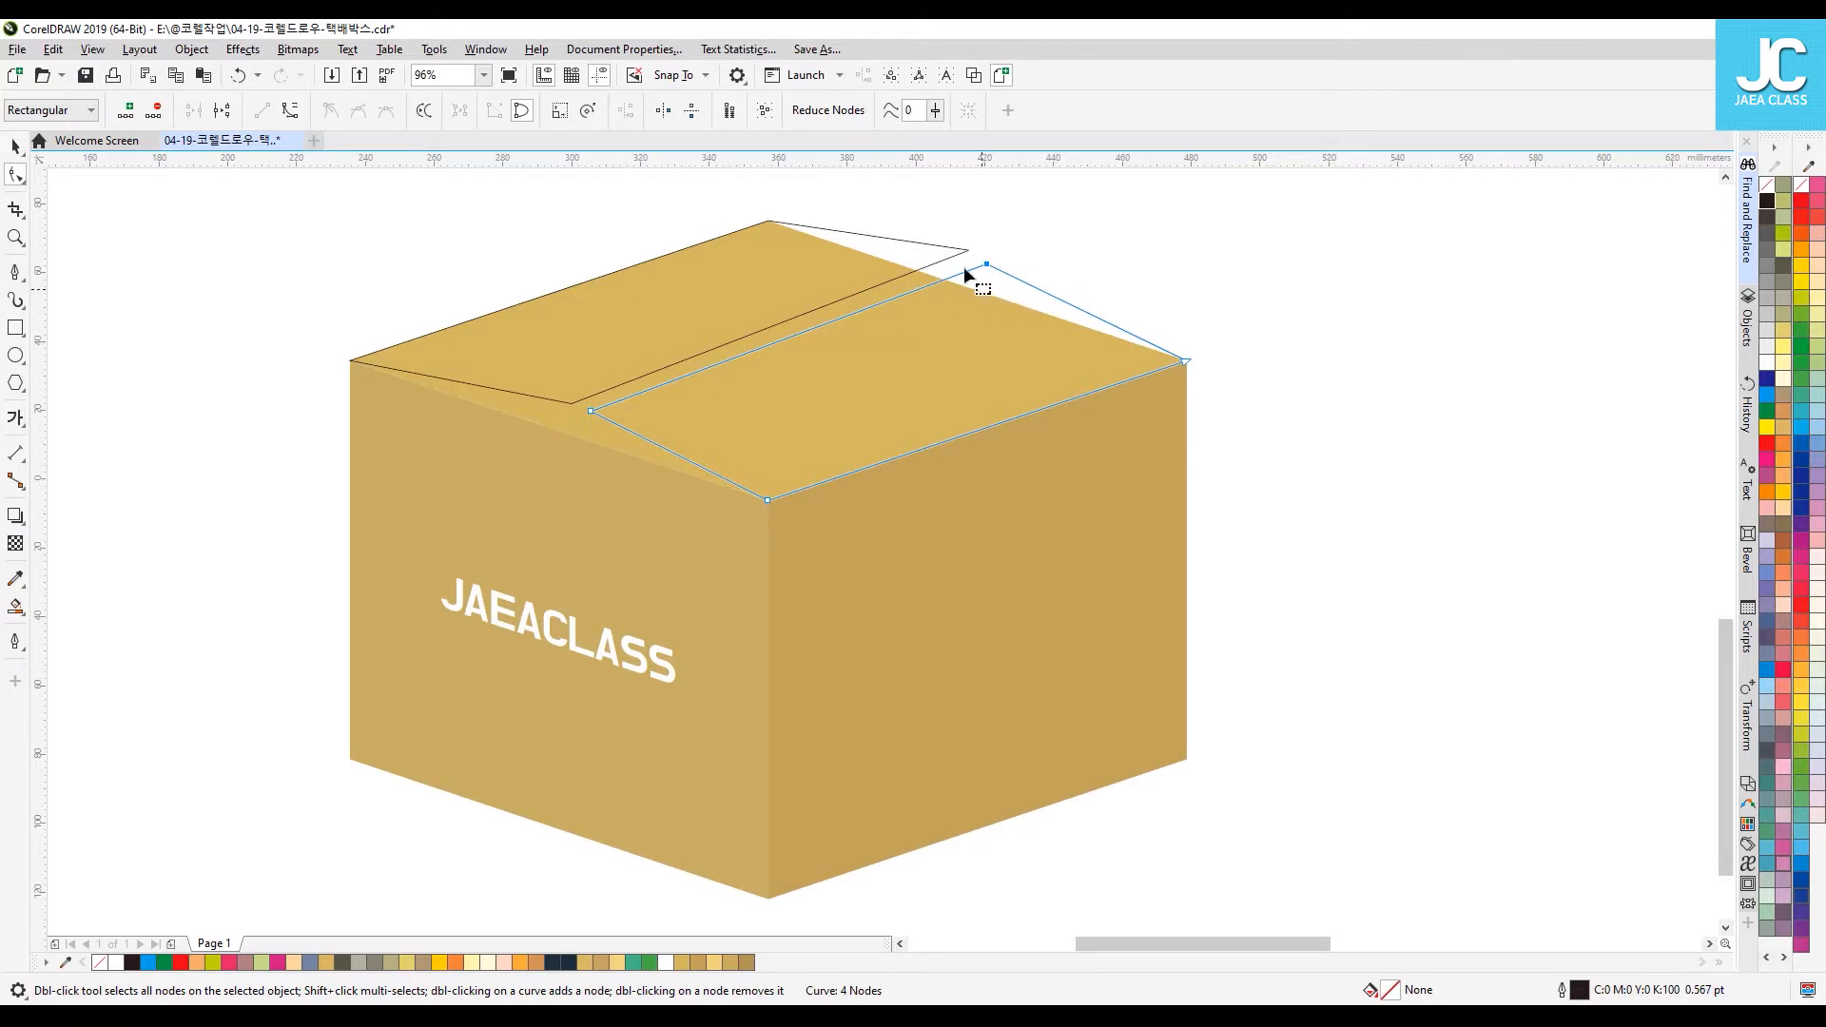
Step: Fine-tune the front flap's two free corner nodes to leave only a narrow gap beside the rear flap
drag(986, 266, 979, 257)
drag(591, 412, 587, 411)
click(419, 368)
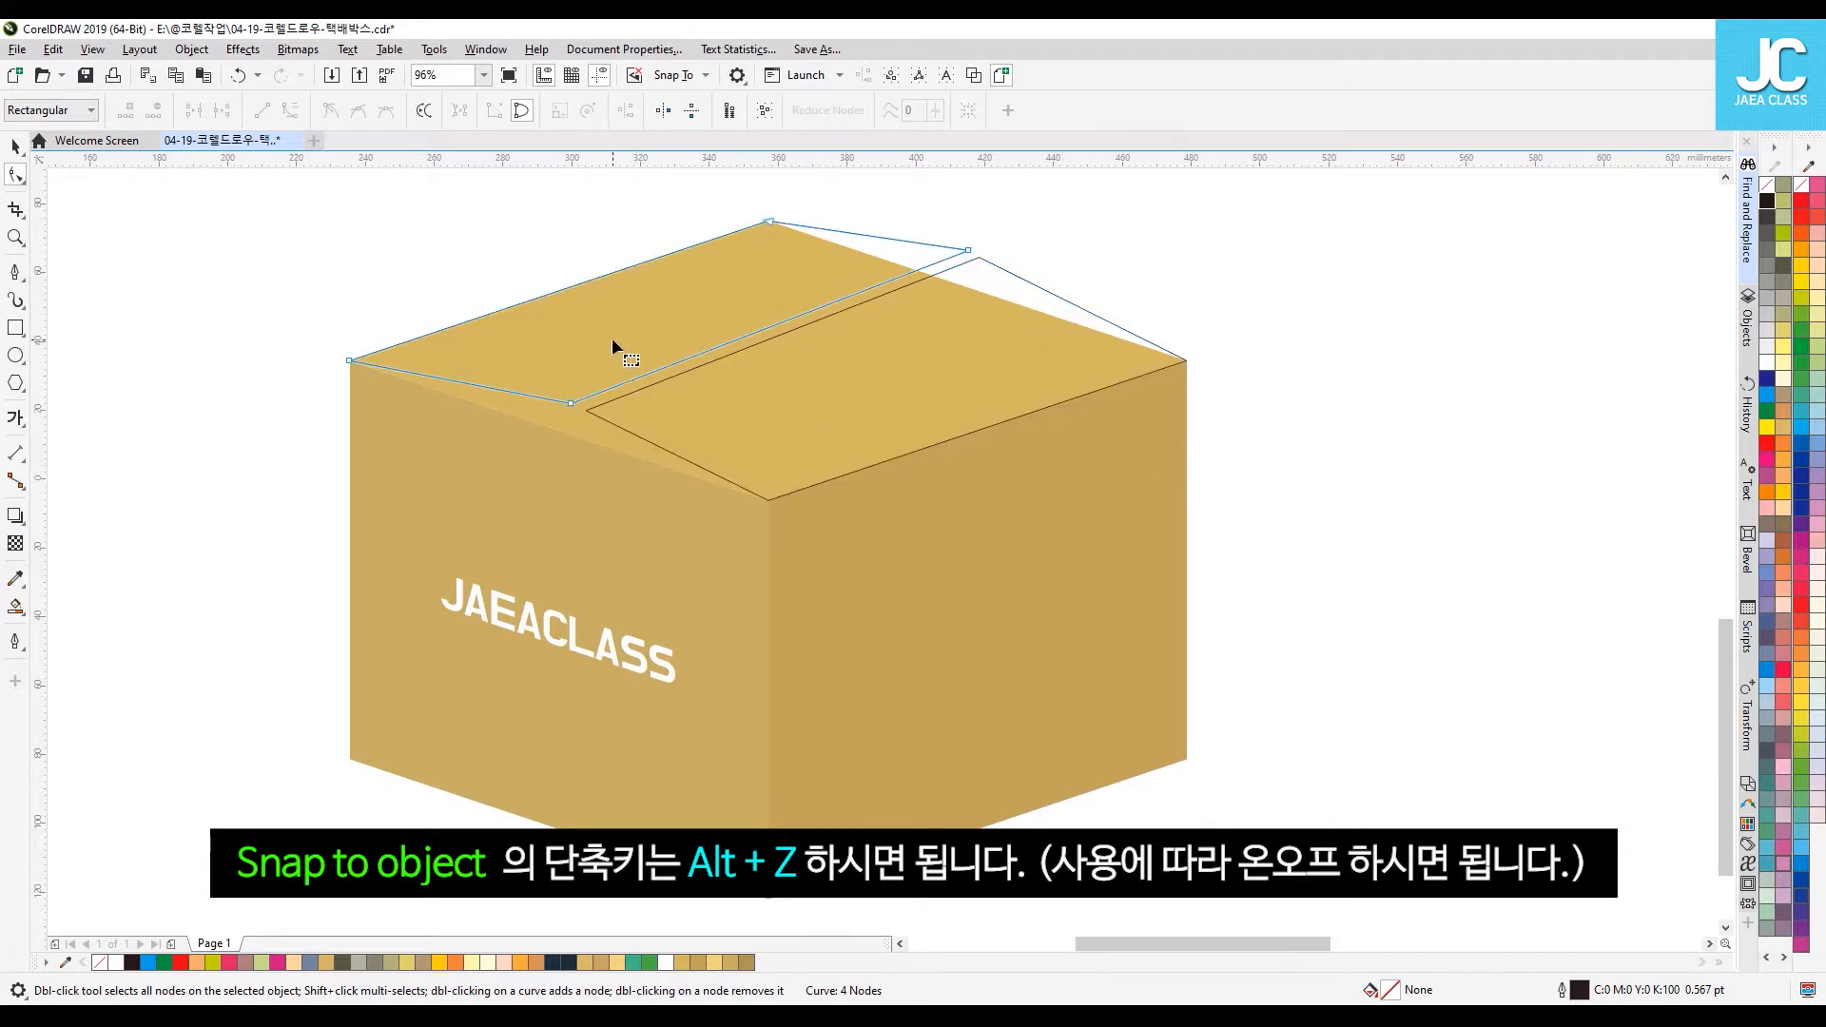
key(space)
key(Escape)
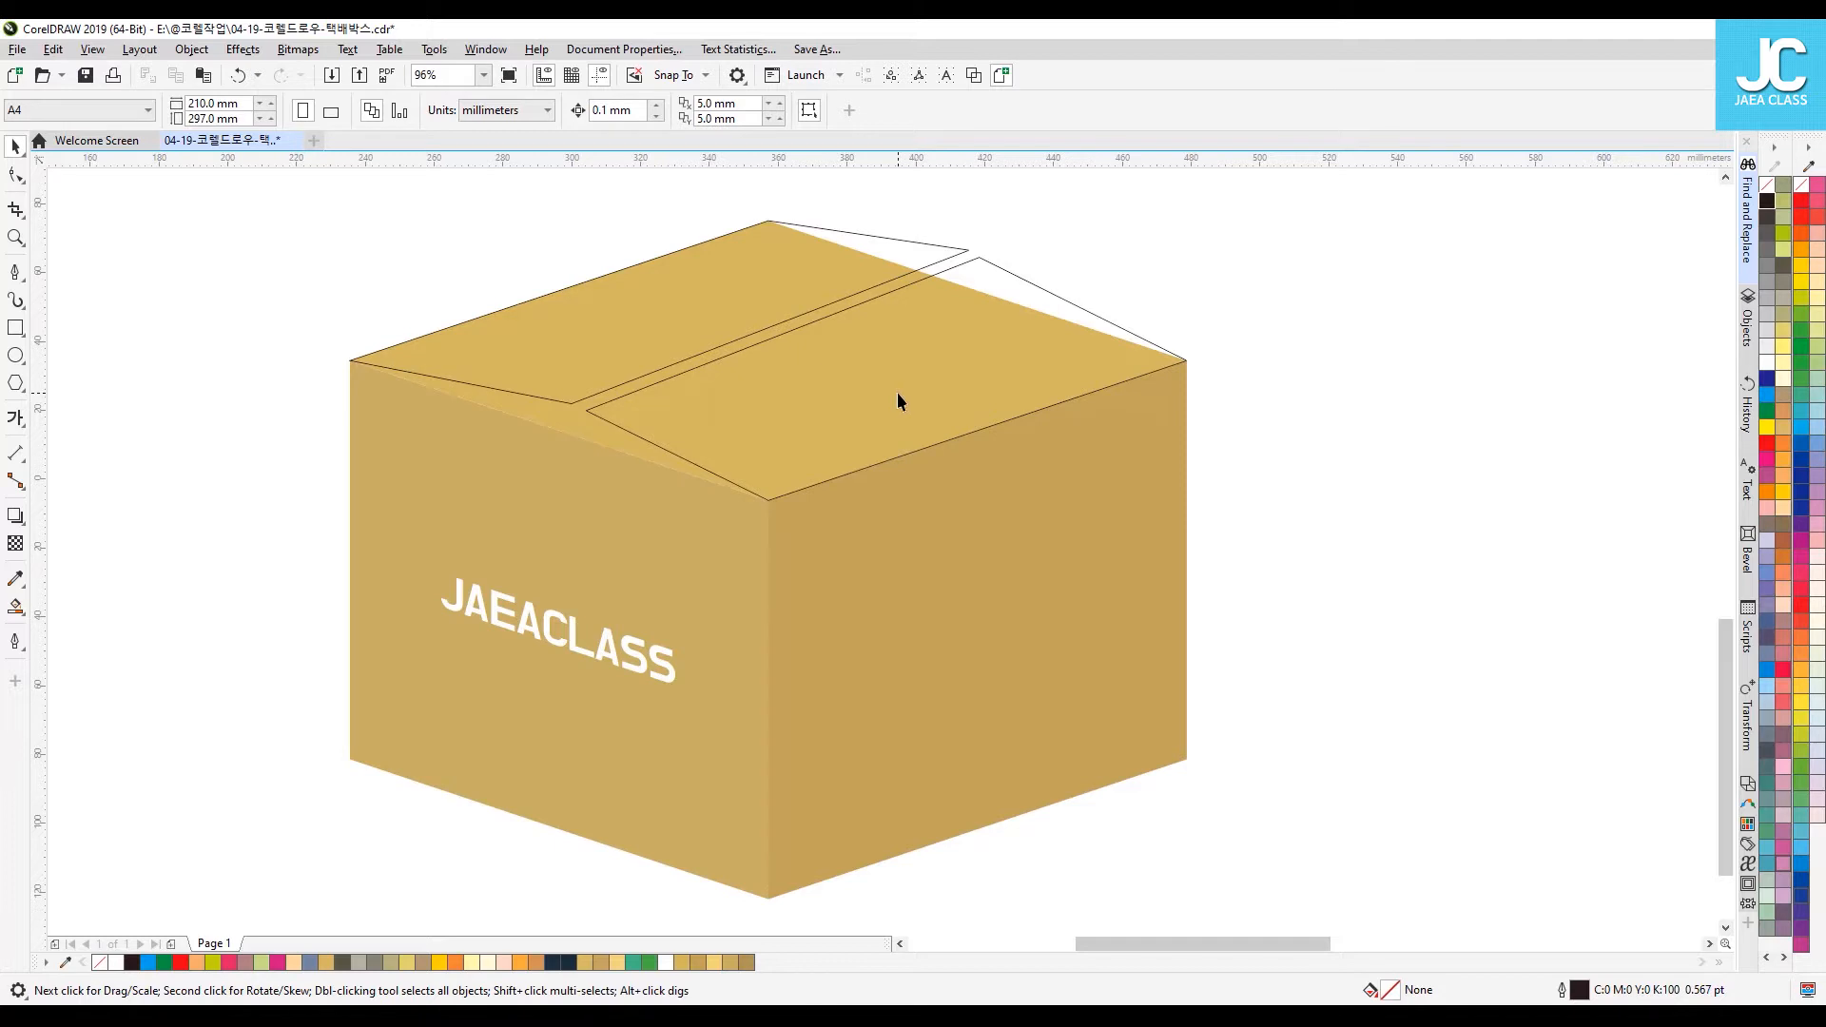
Step: Ungroup the original large taped box
double_click(15, 238)
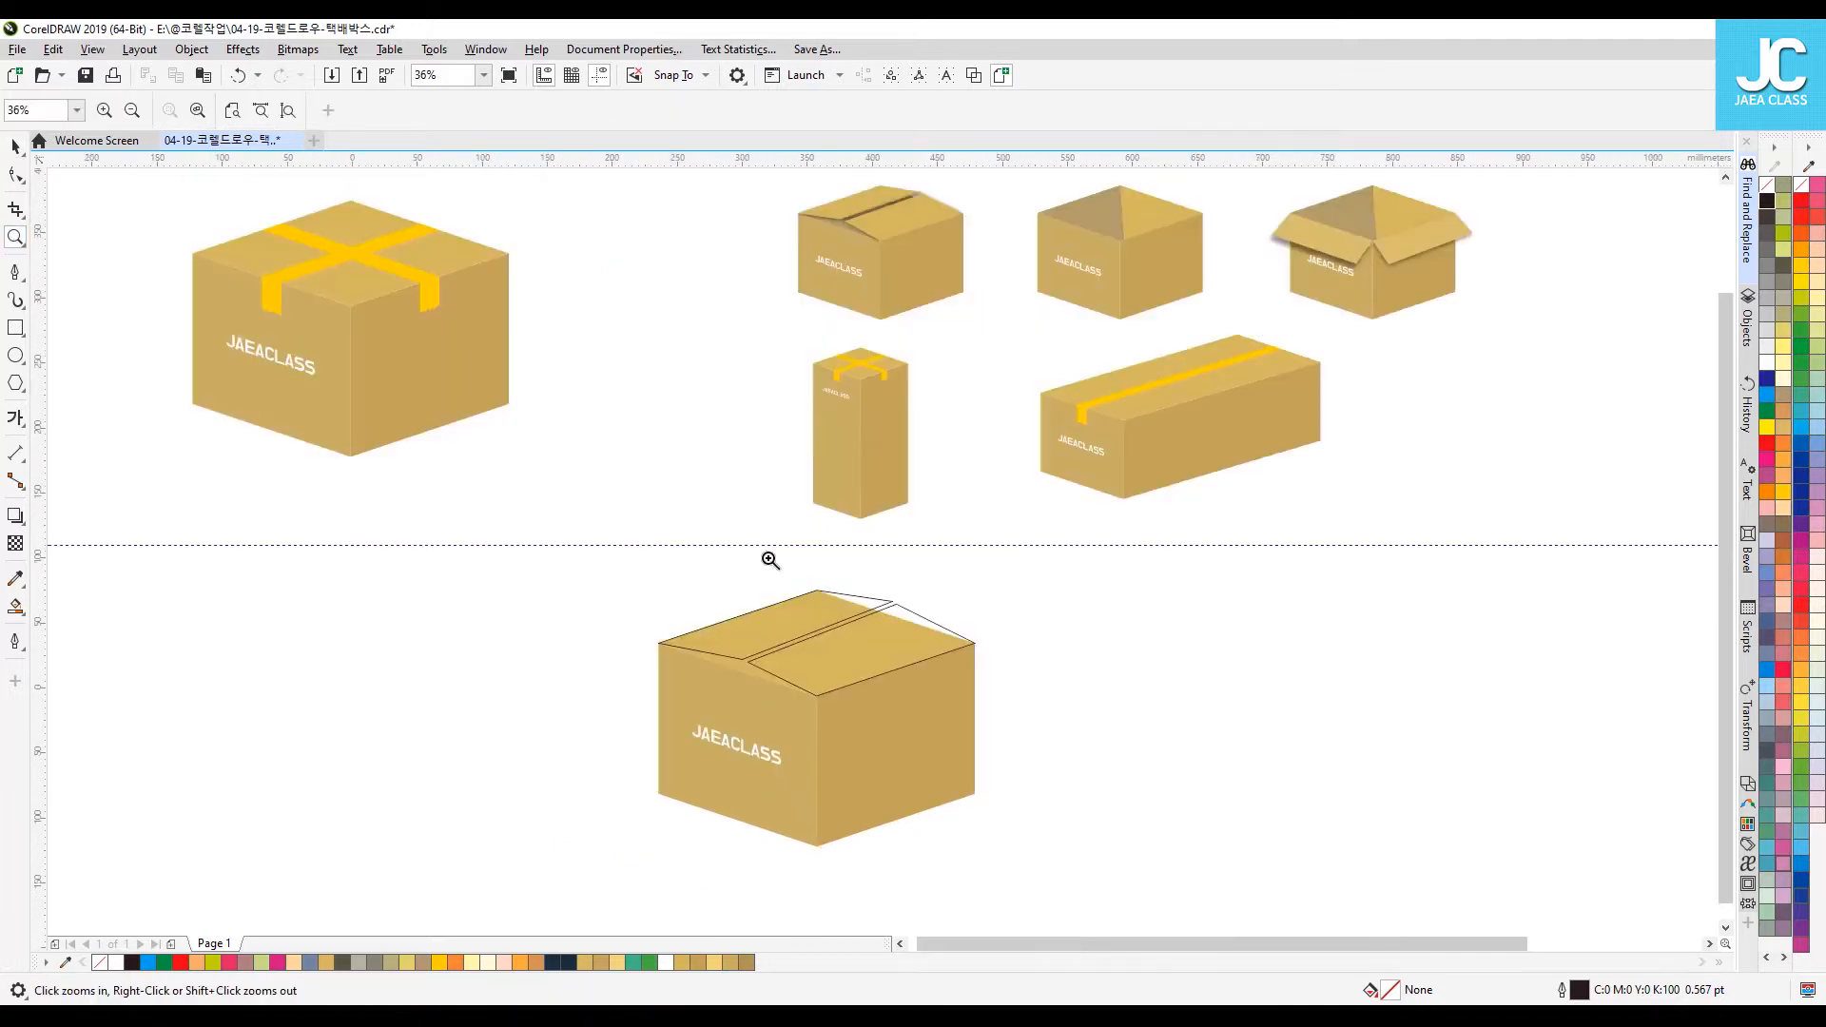
key(space)
click(252, 240)
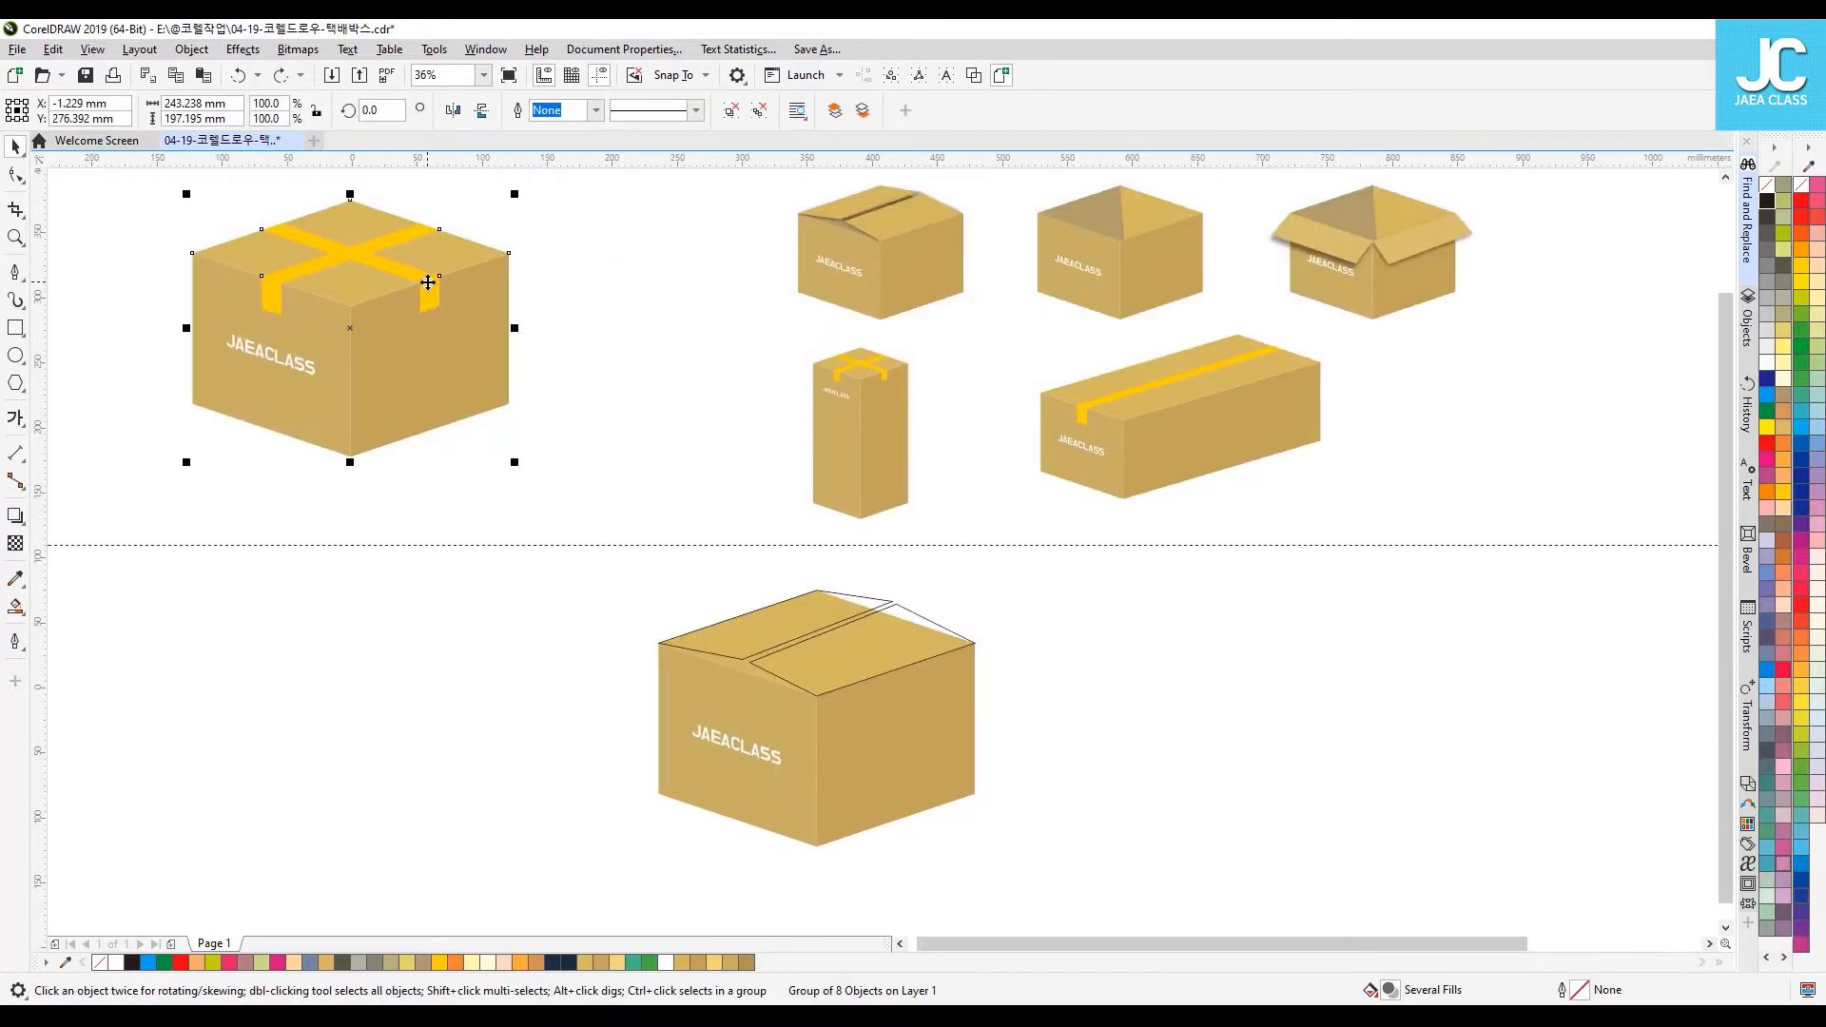
click(674, 303)
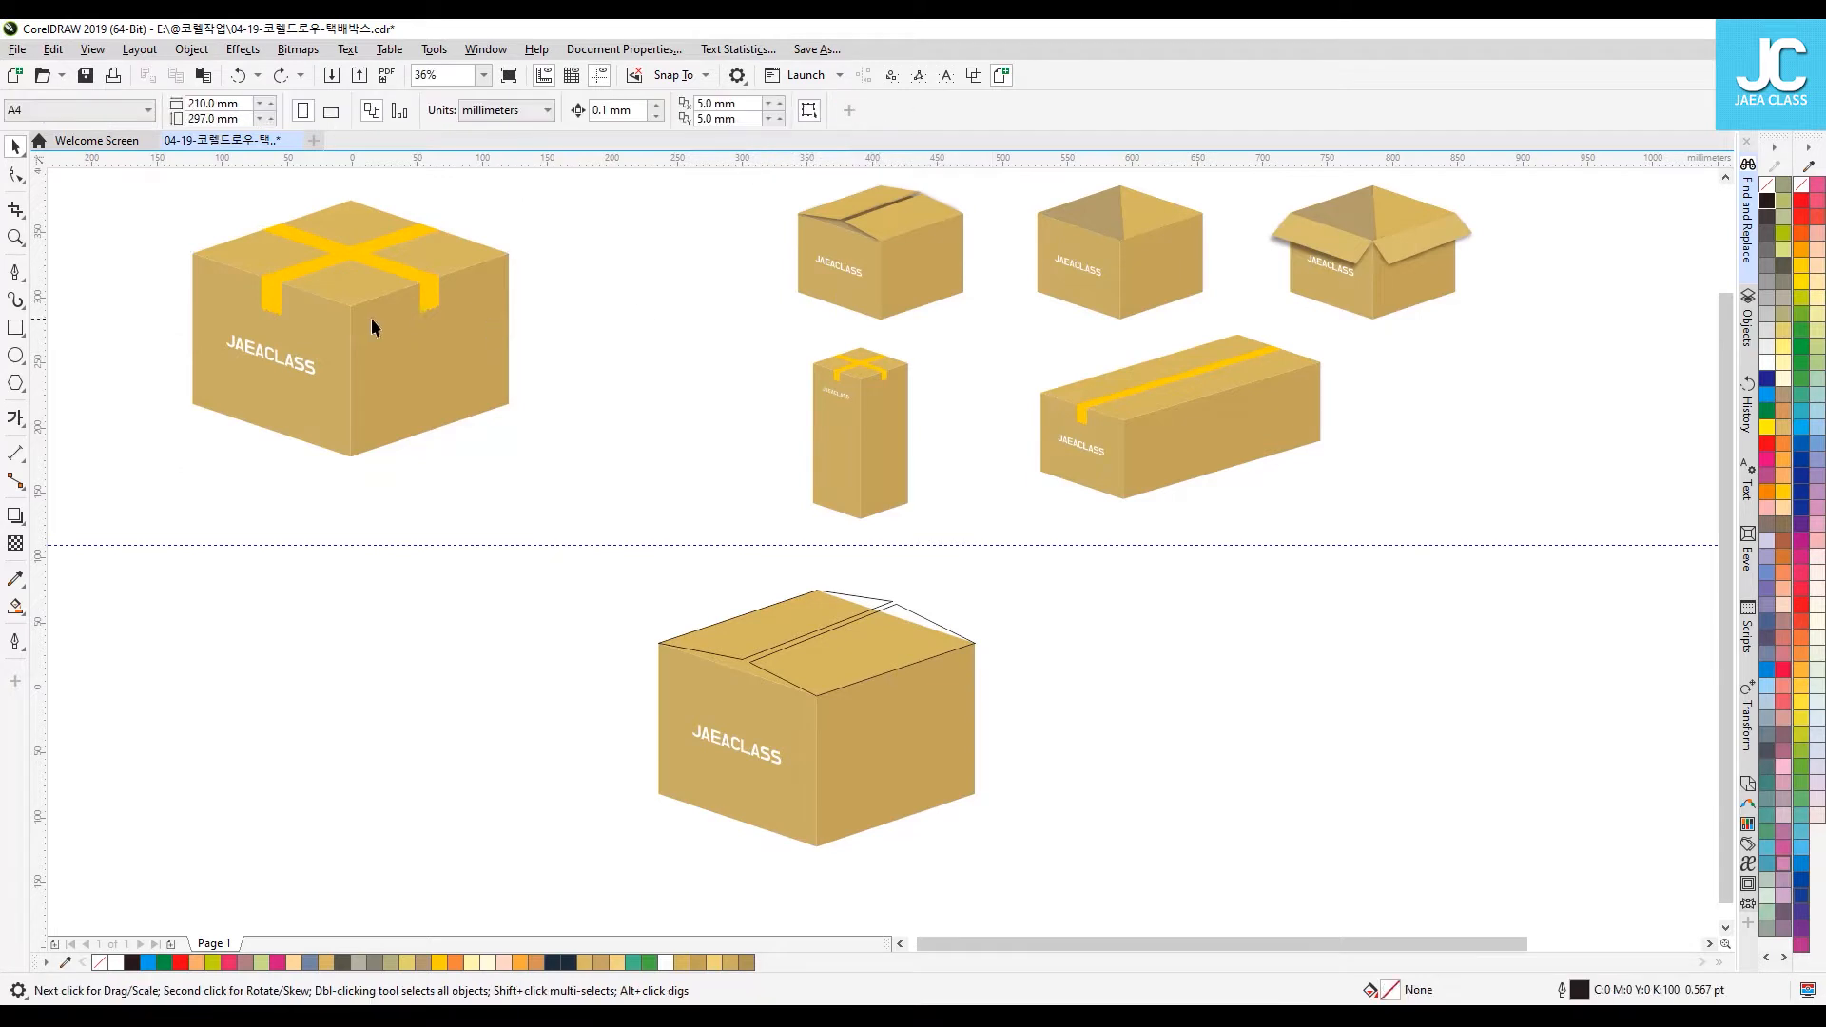
click(370, 318)
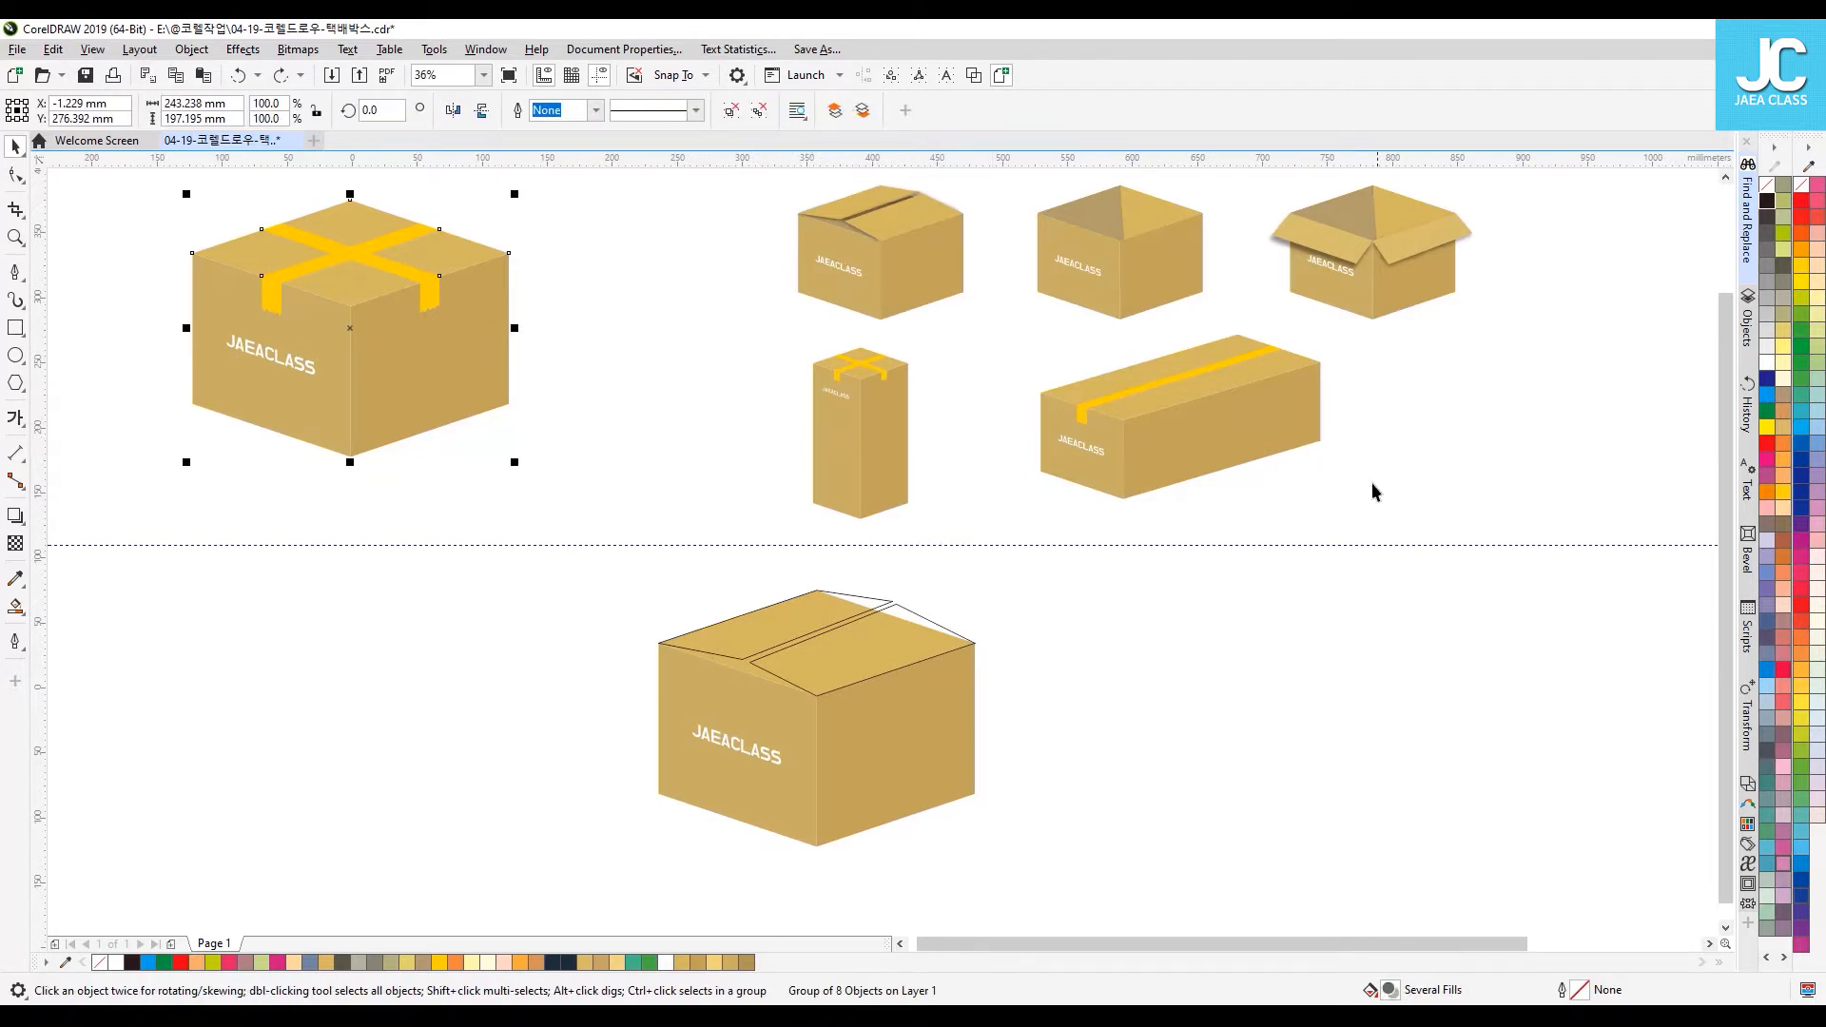
click(692, 383)
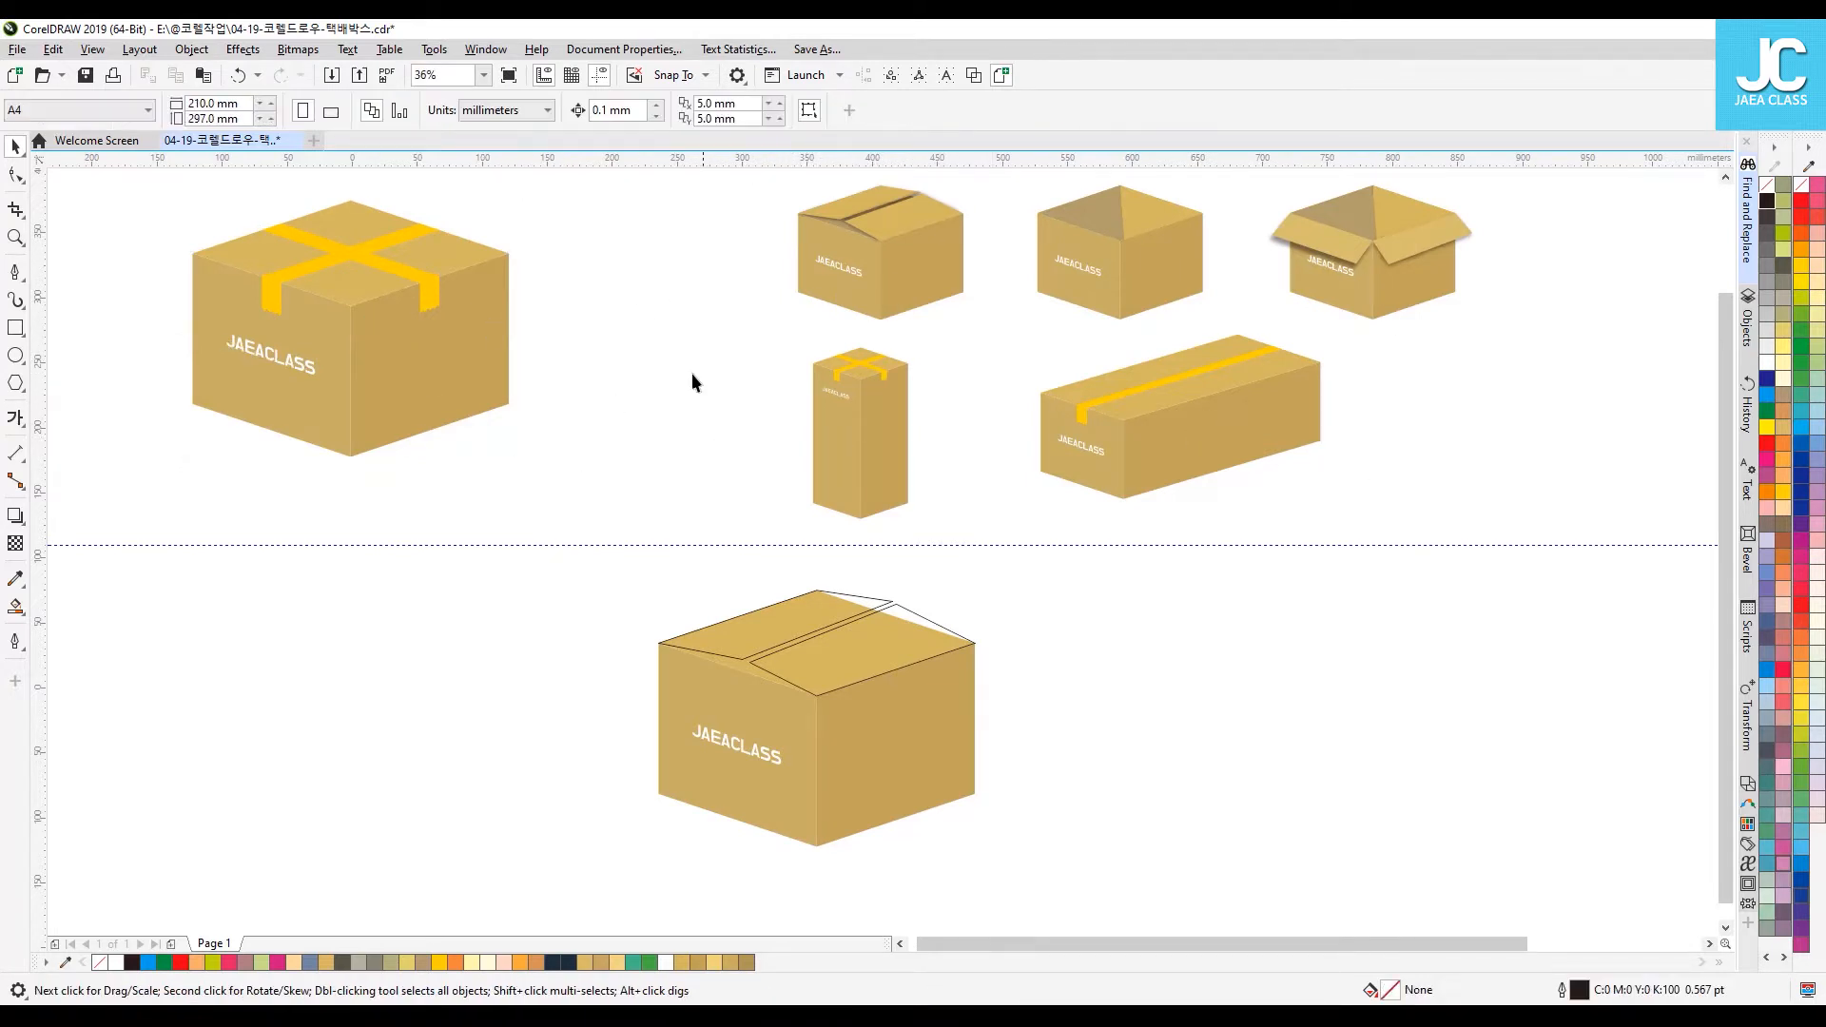
Step: Copy the original box's top-face fill (C20 M27 Y69 K0) onto both new flaps of the copied box
click(789, 625)
ctrl+click(789, 626)
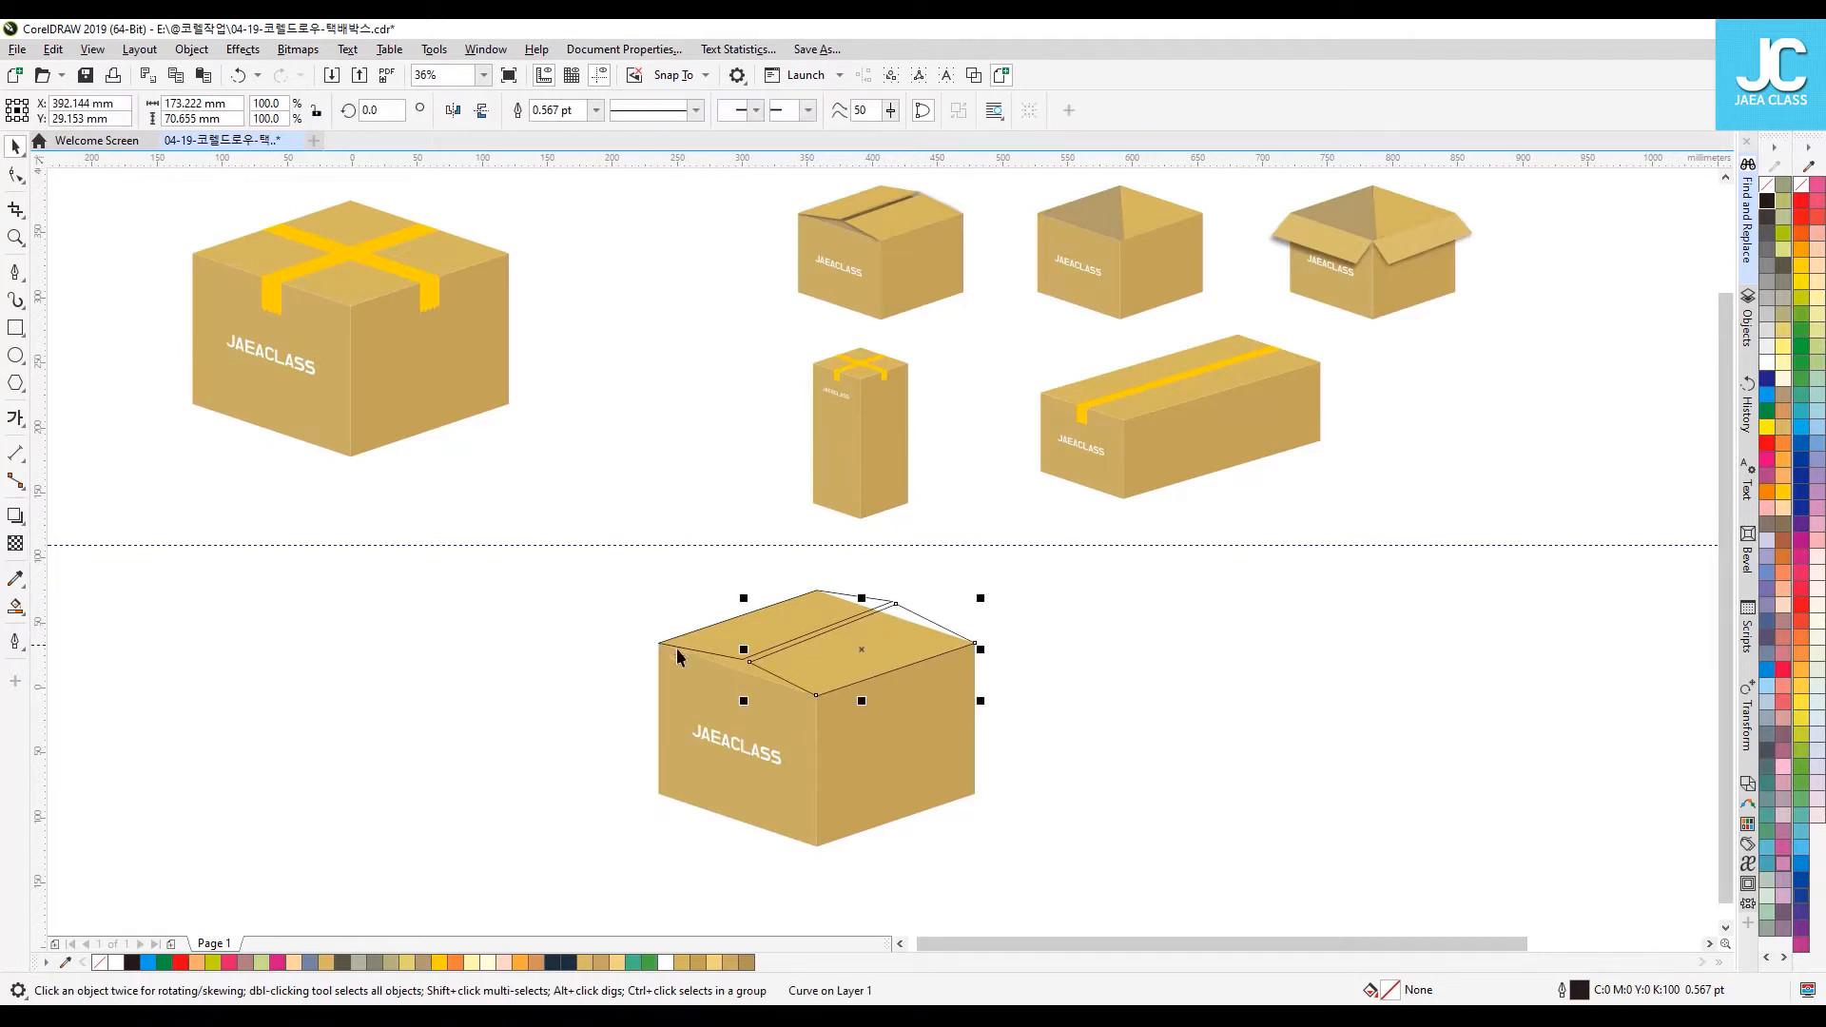
click(618, 649)
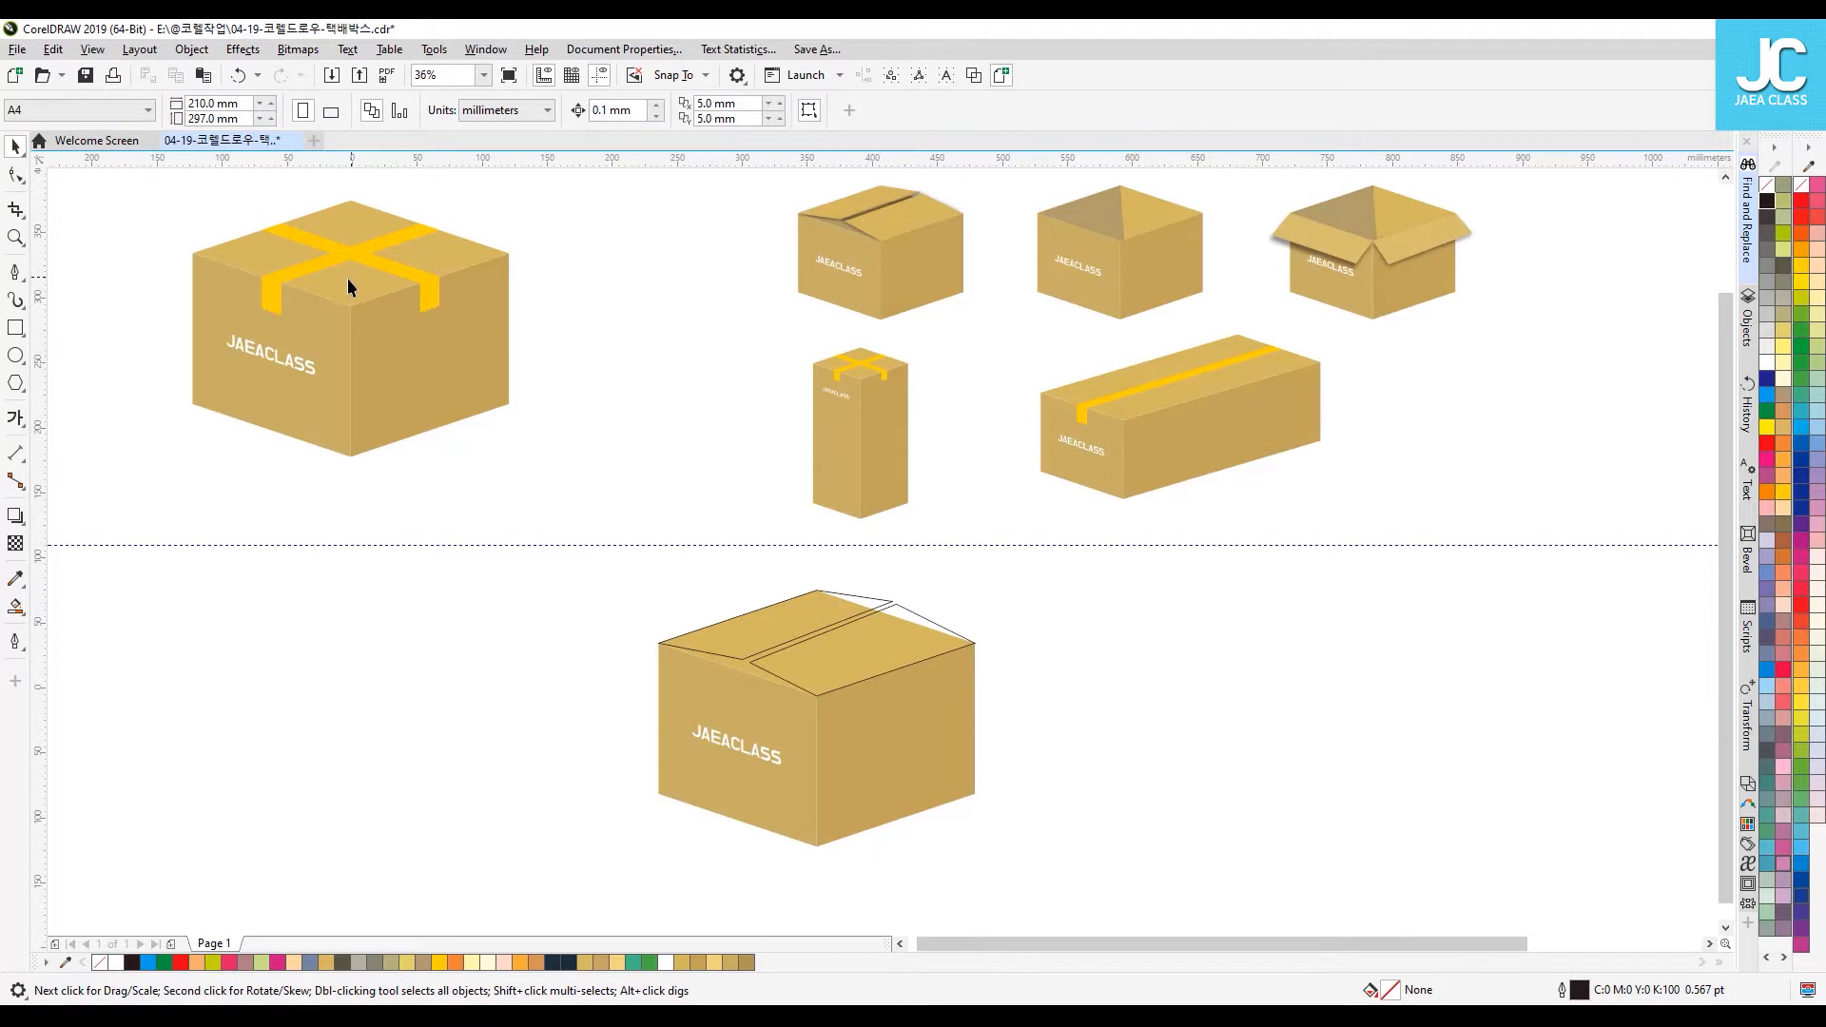
mouse_move(352, 282)
mouse_down()
mouse_move(680, 469)
mouse_move(769, 635)
mouse_up()
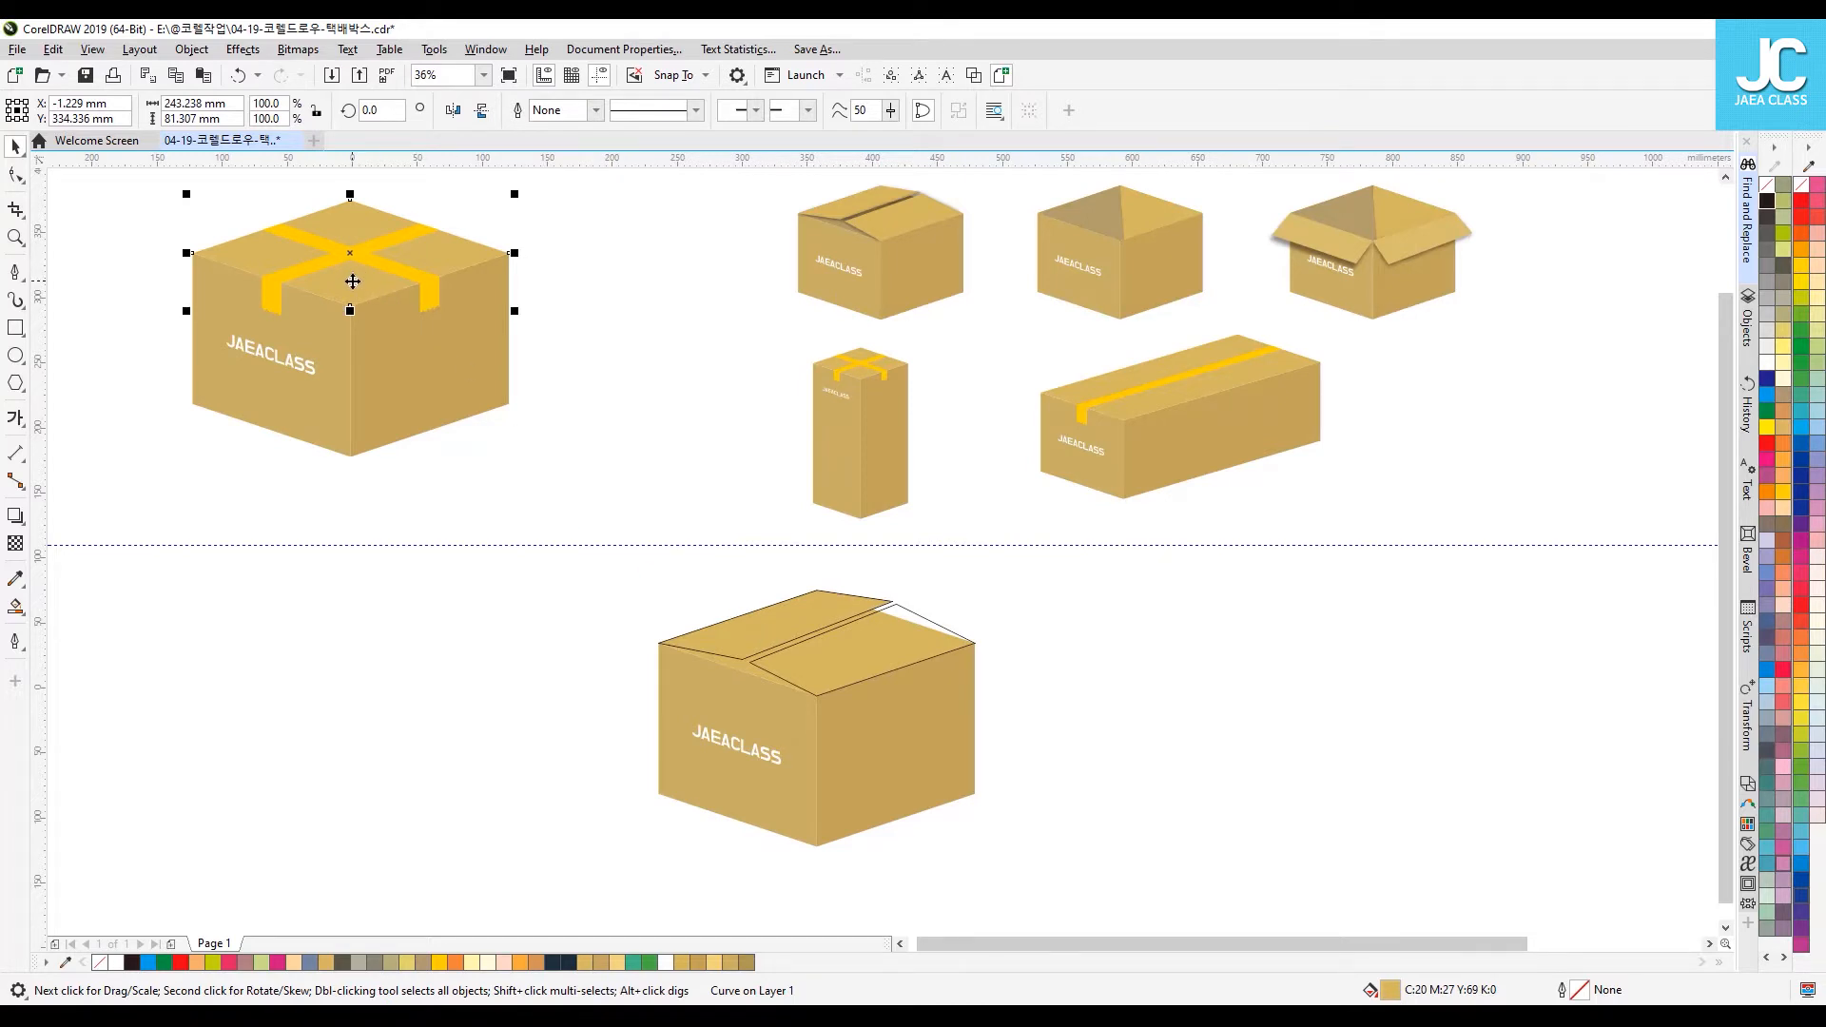
click(795, 614)
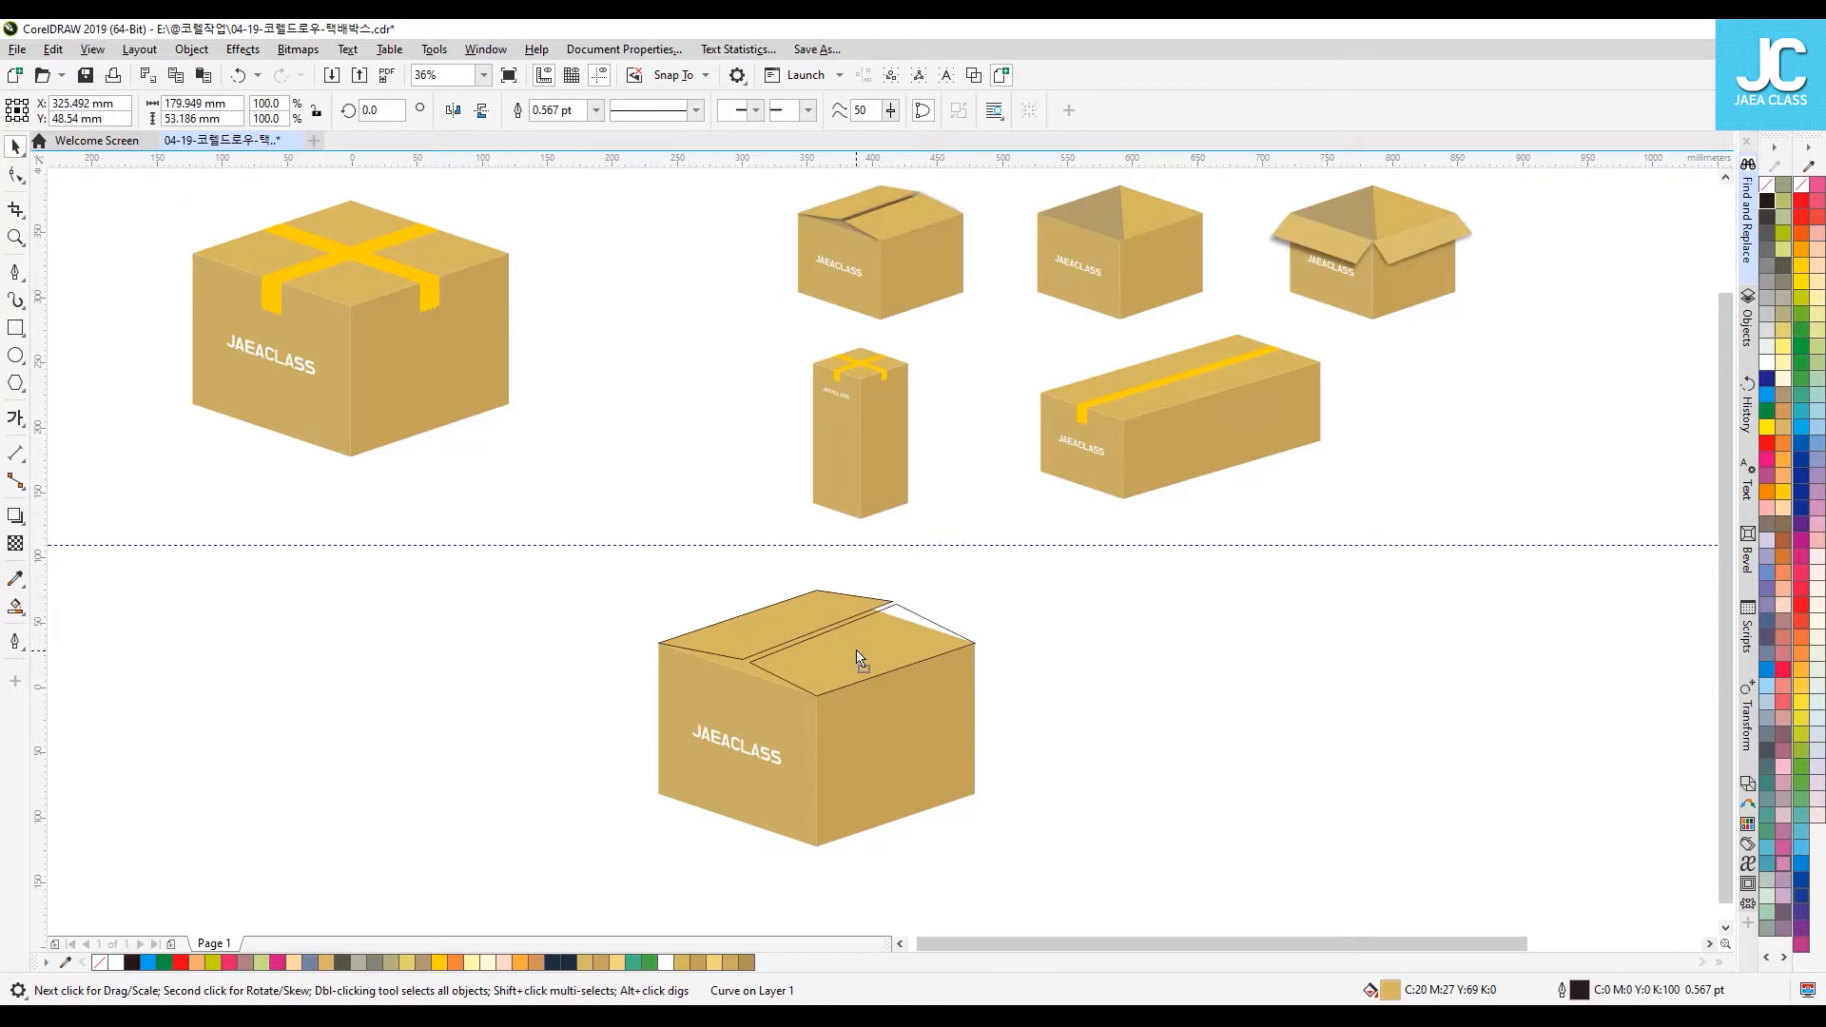
click(1086, 682)
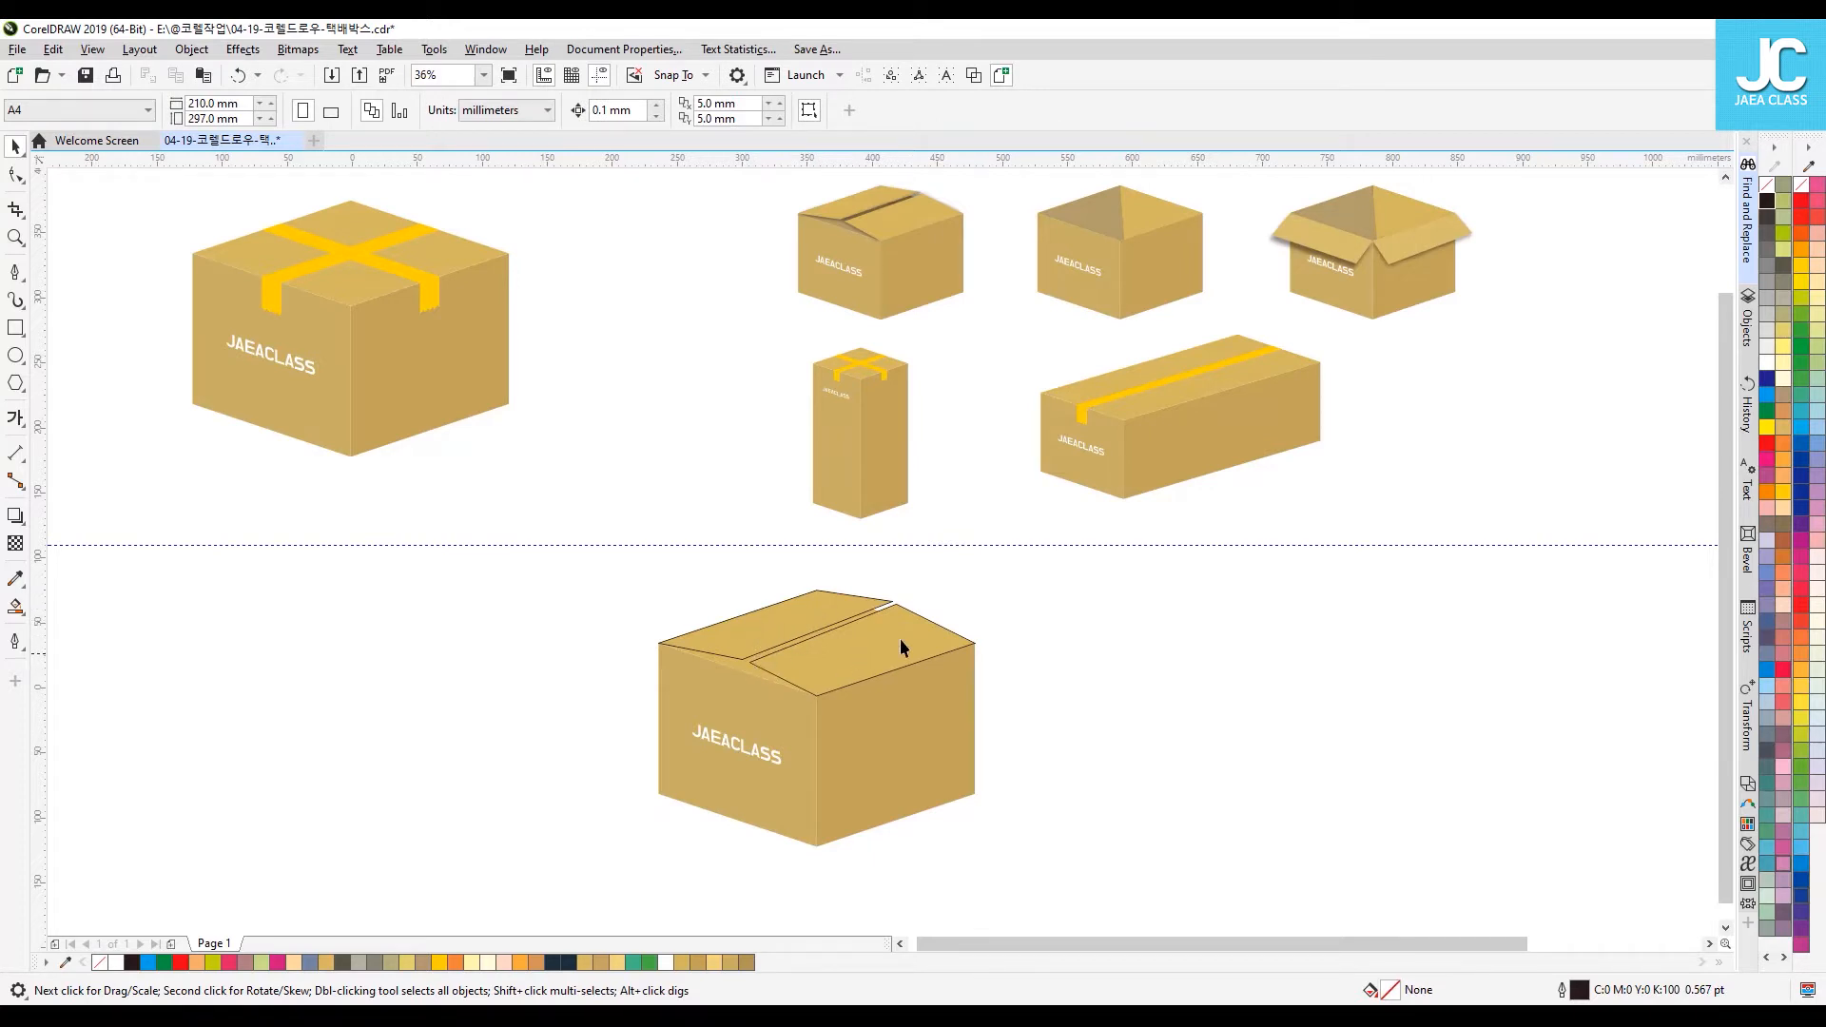
Step: Copy the copied box's shaded side-face fill (C29 M36 Y70 K0) onto the top face beneath the two flaps
click(748, 673)
click(1025, 732)
click(881, 751)
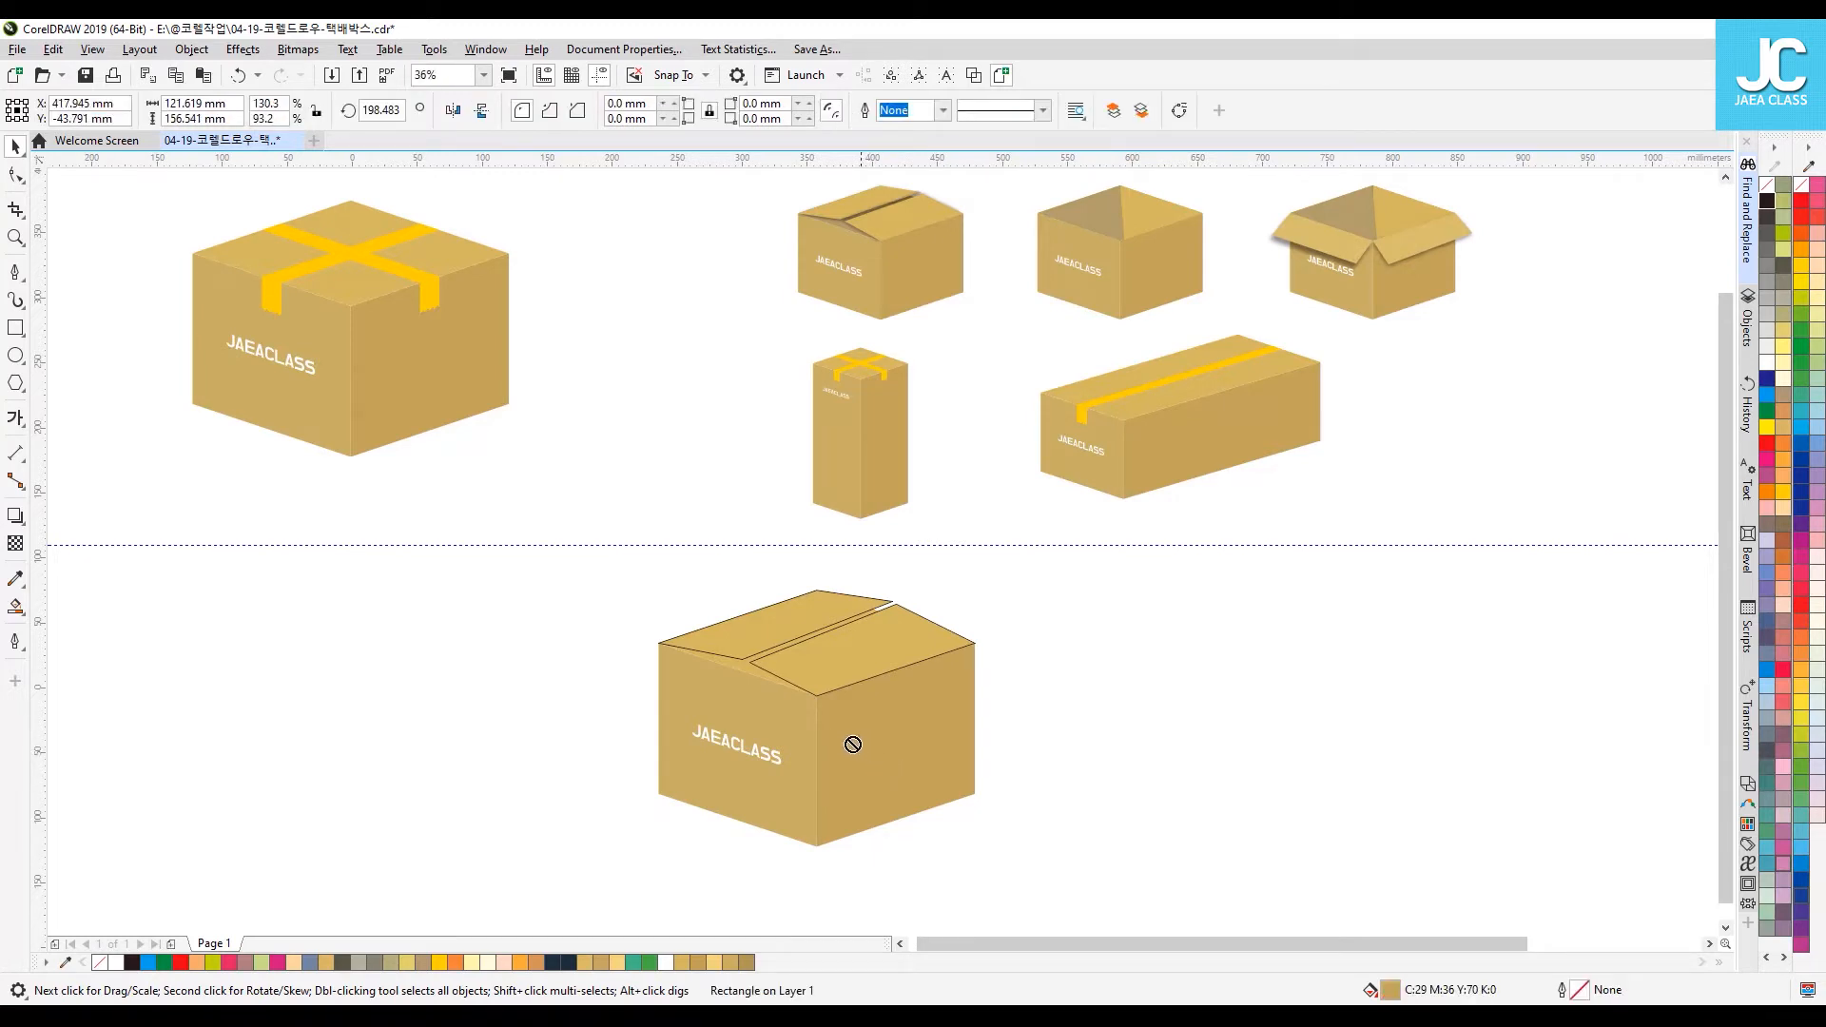
click(745, 672)
click(1084, 687)
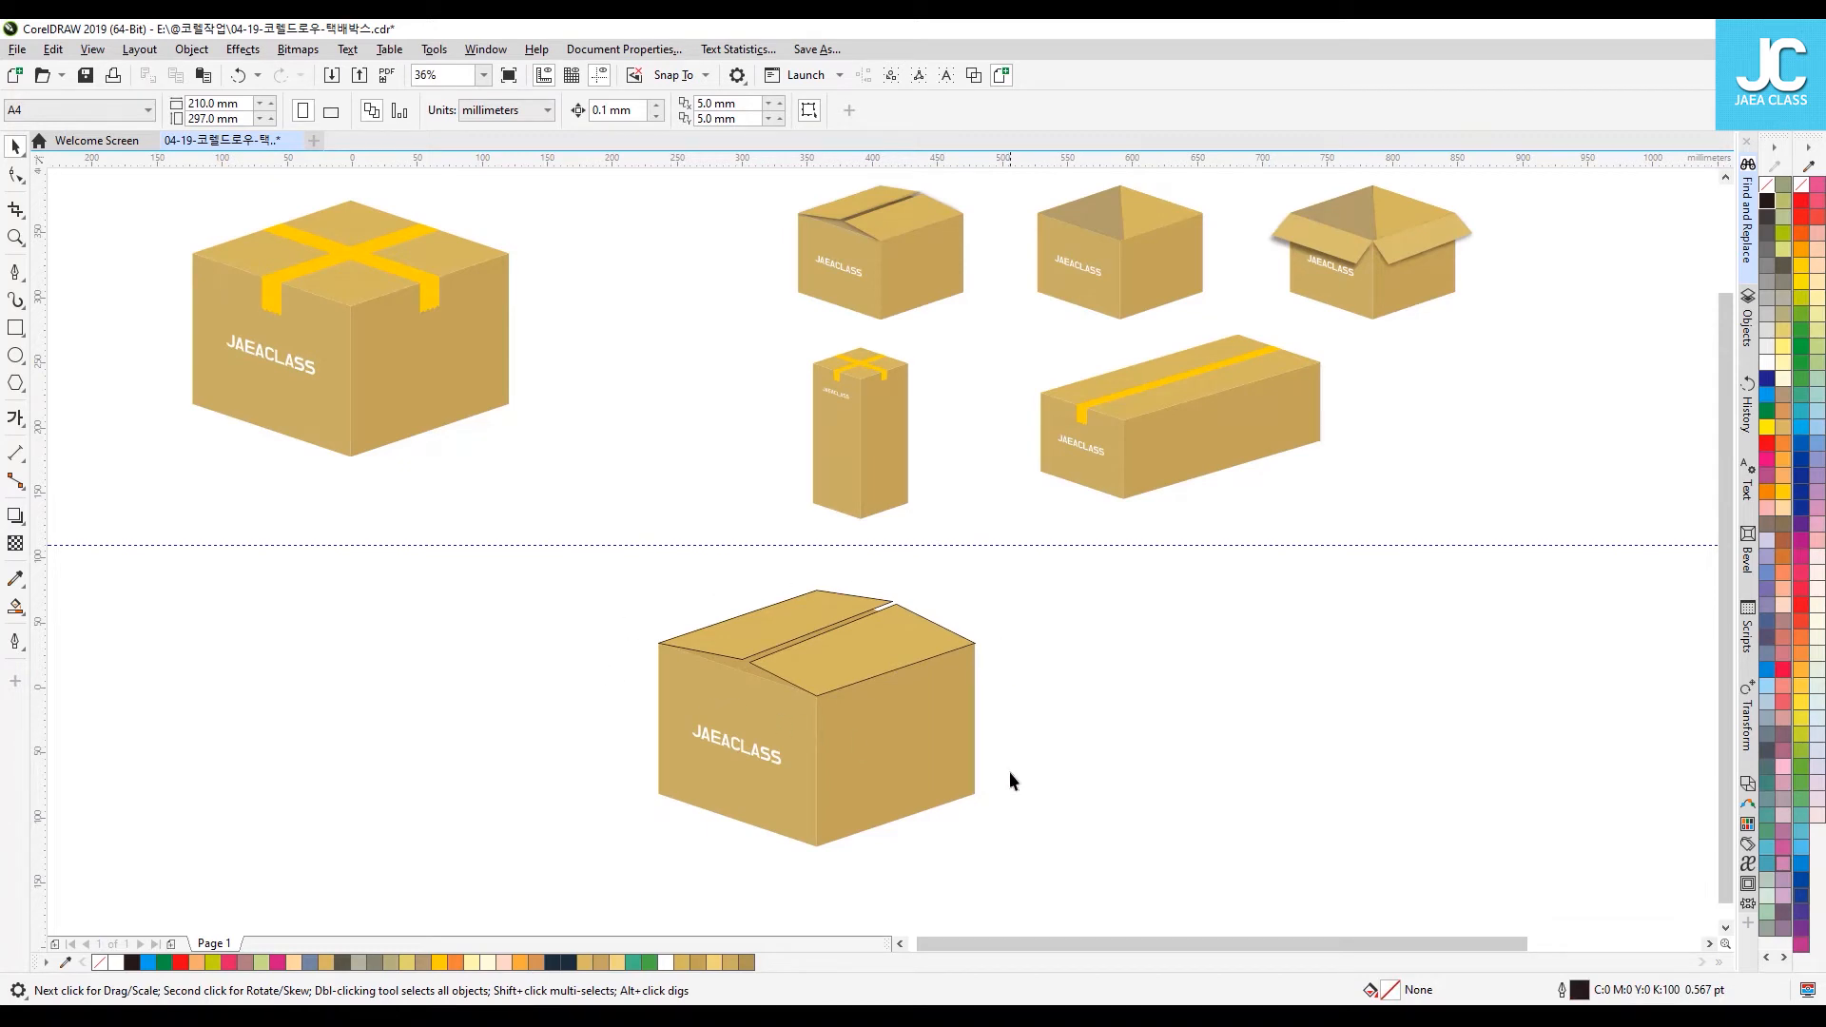
Step: Darken the top face beneath the flaps to a uniform fill of C53 M56 Y100 K7 (#8A7336)
click(733, 664)
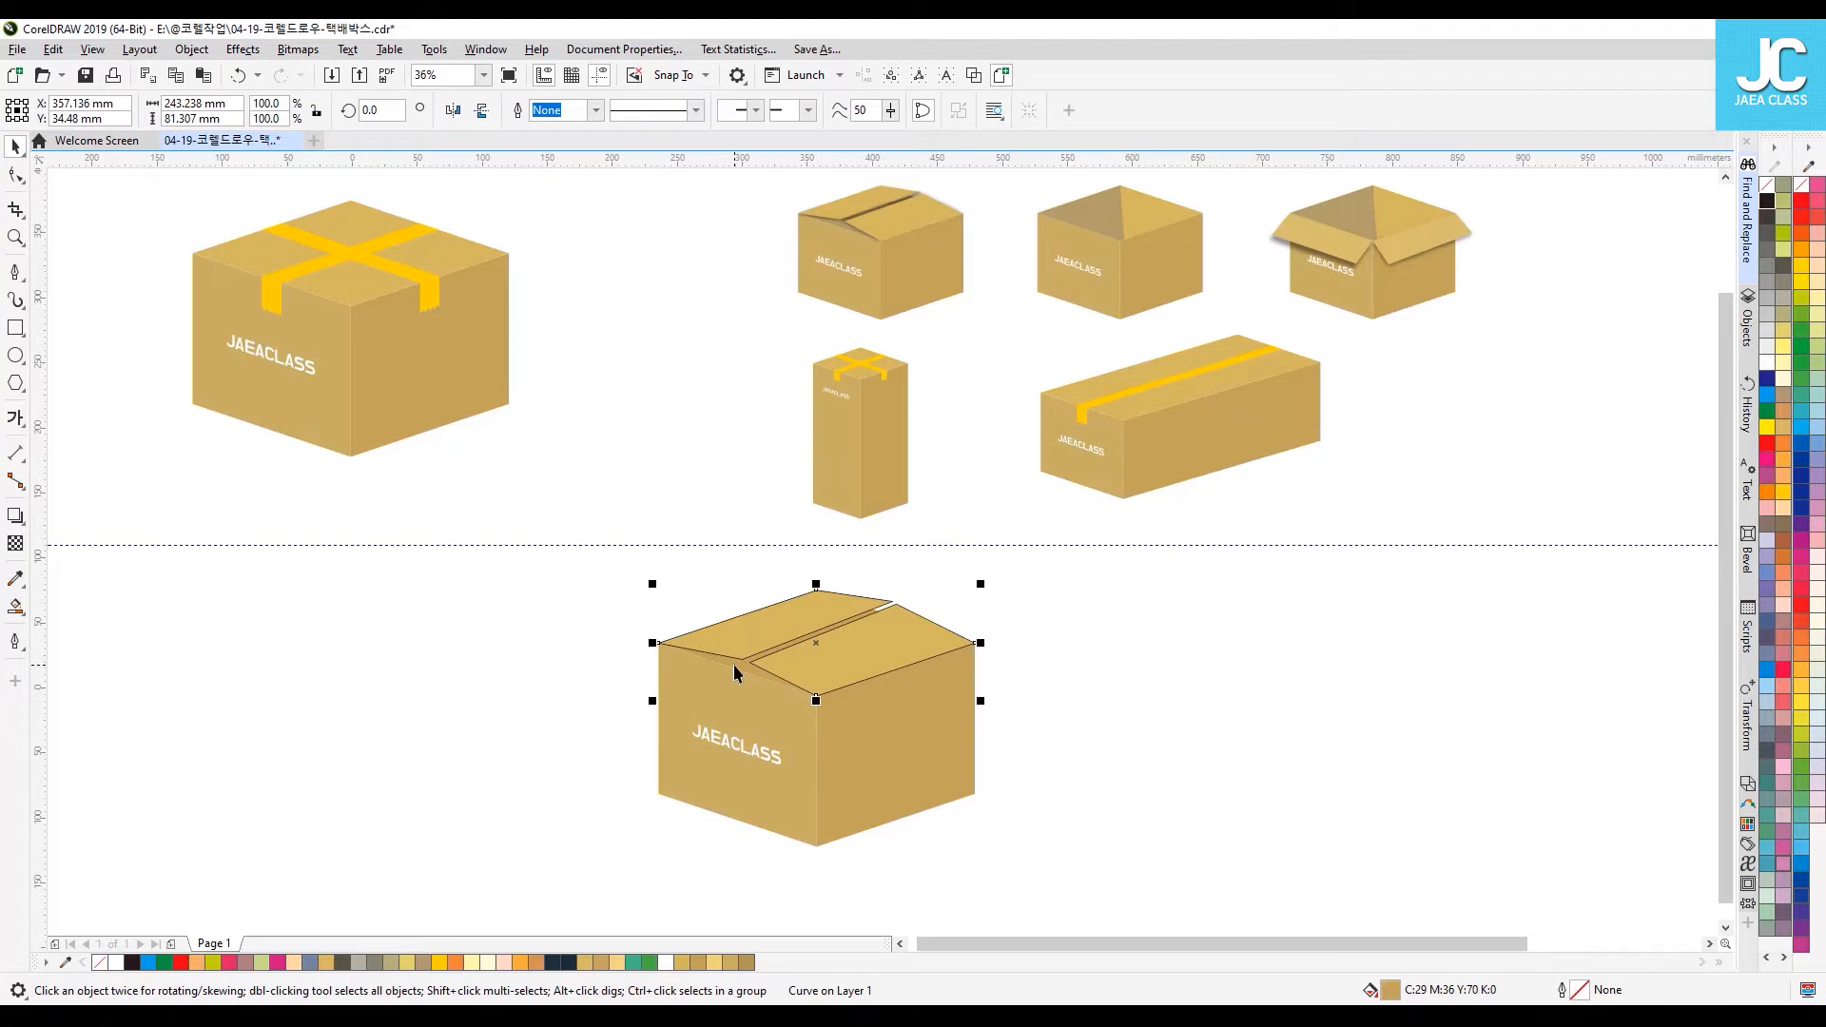
double_click(1391, 990)
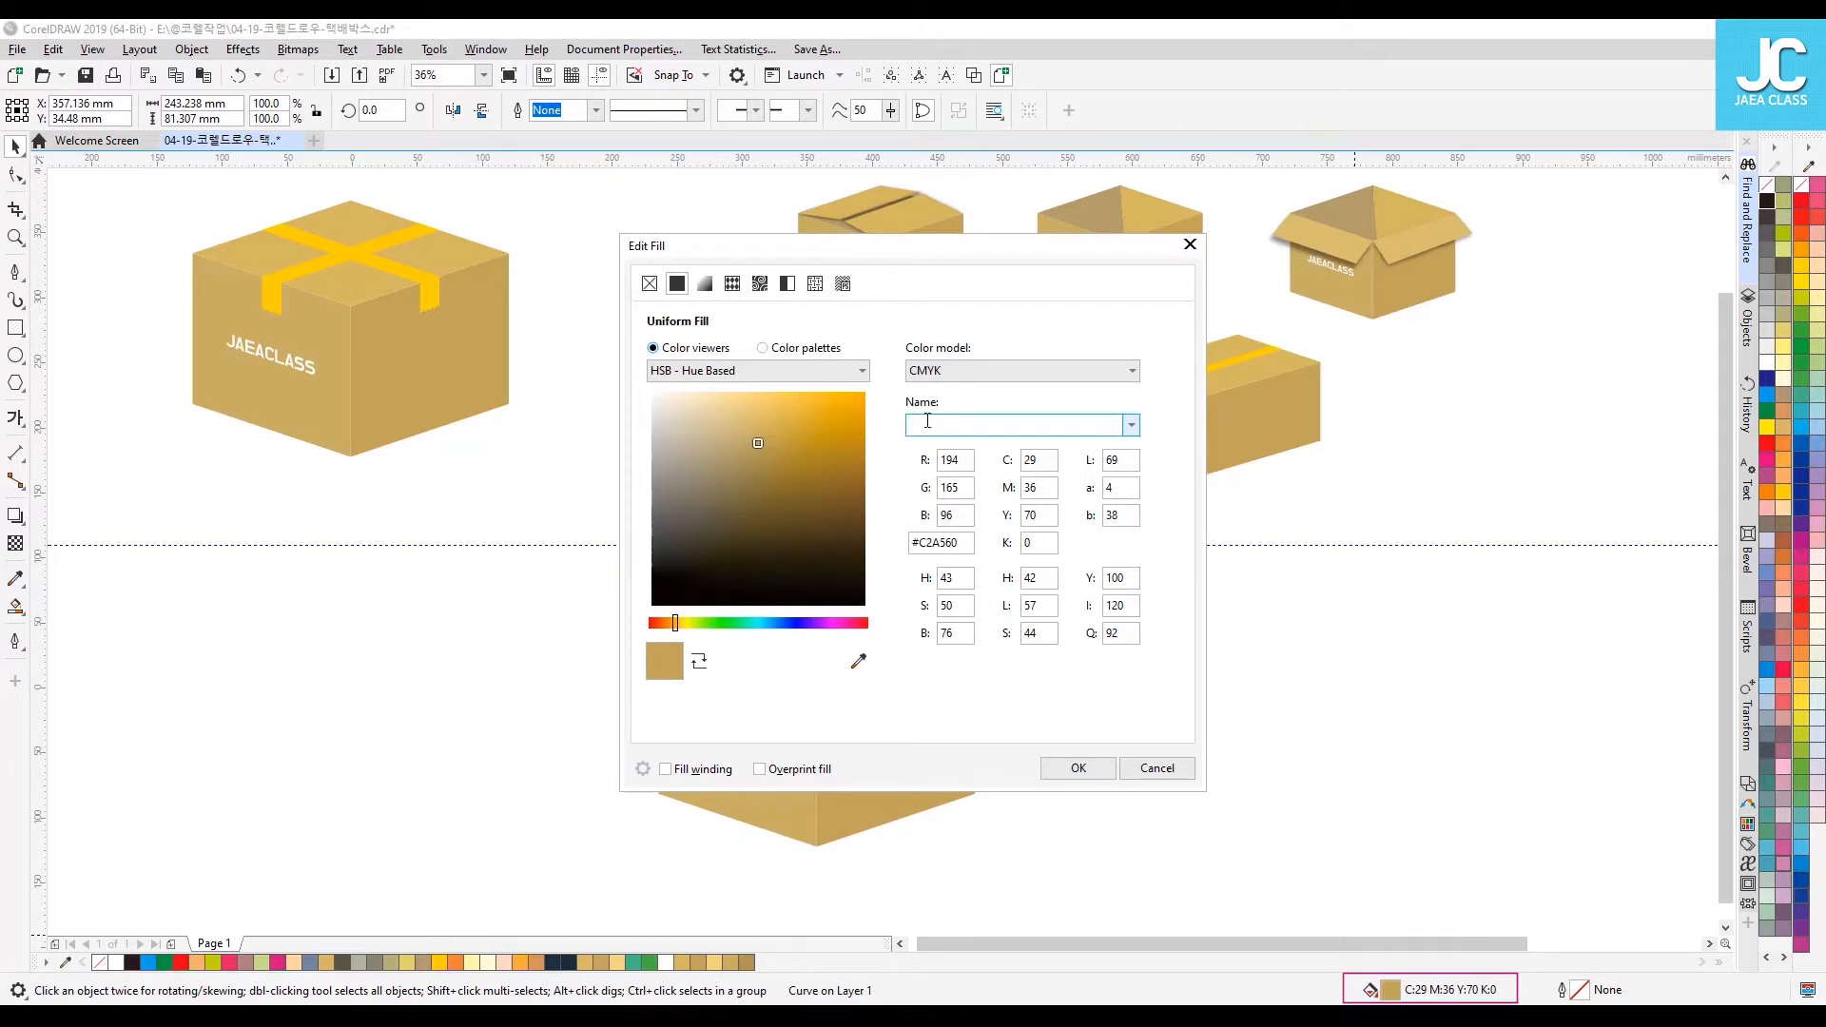
drag(899, 270, 1206, 273)
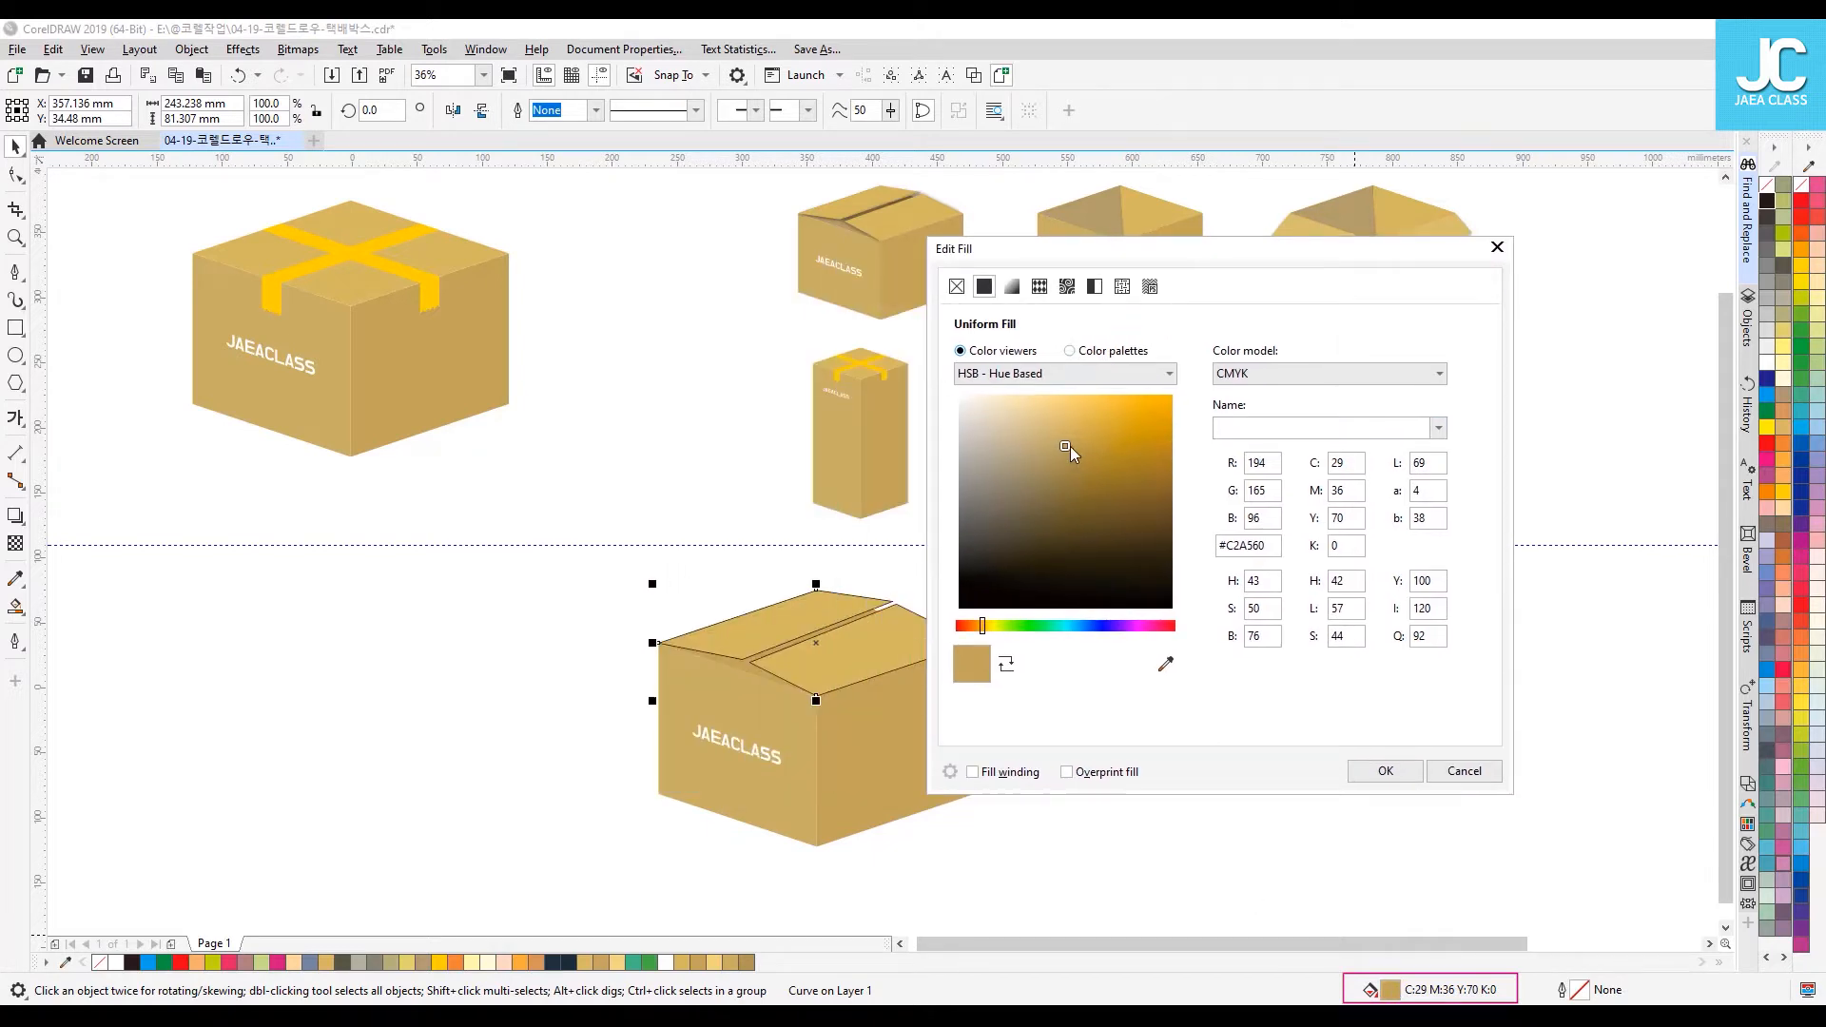
drag(1066, 447, 1088, 499)
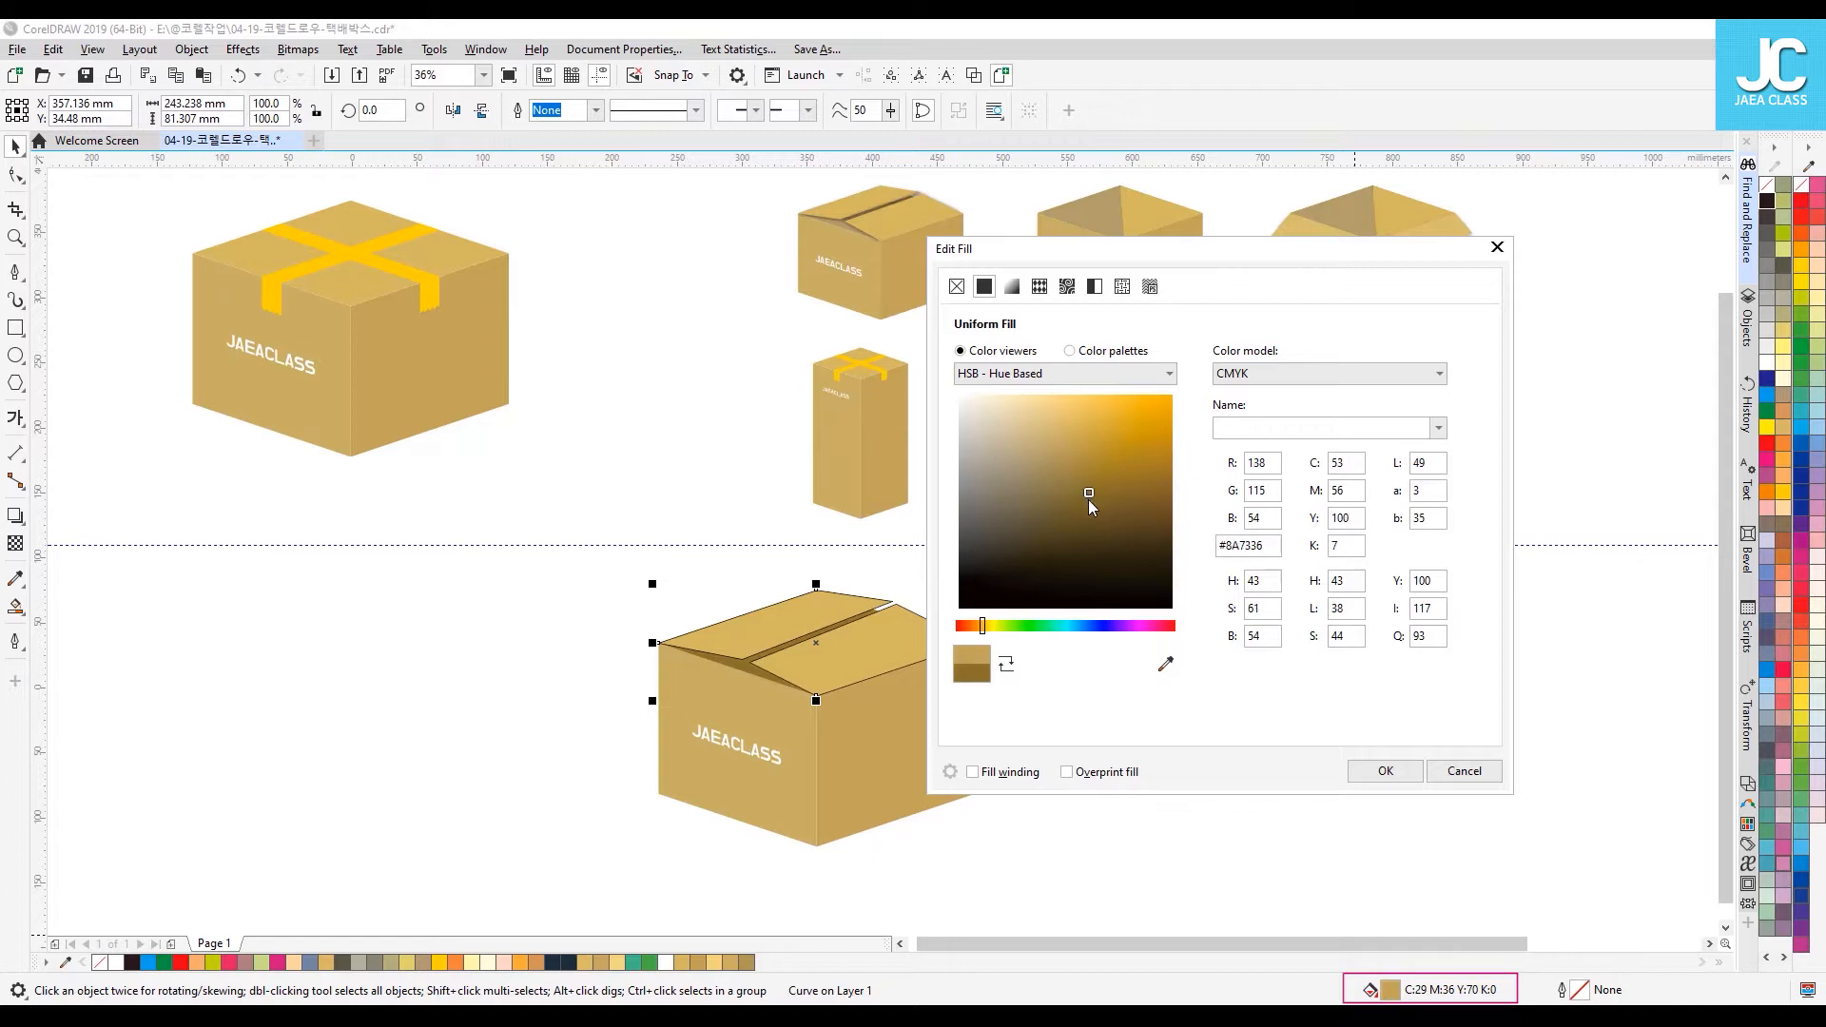
click(1386, 770)
click(1326, 770)
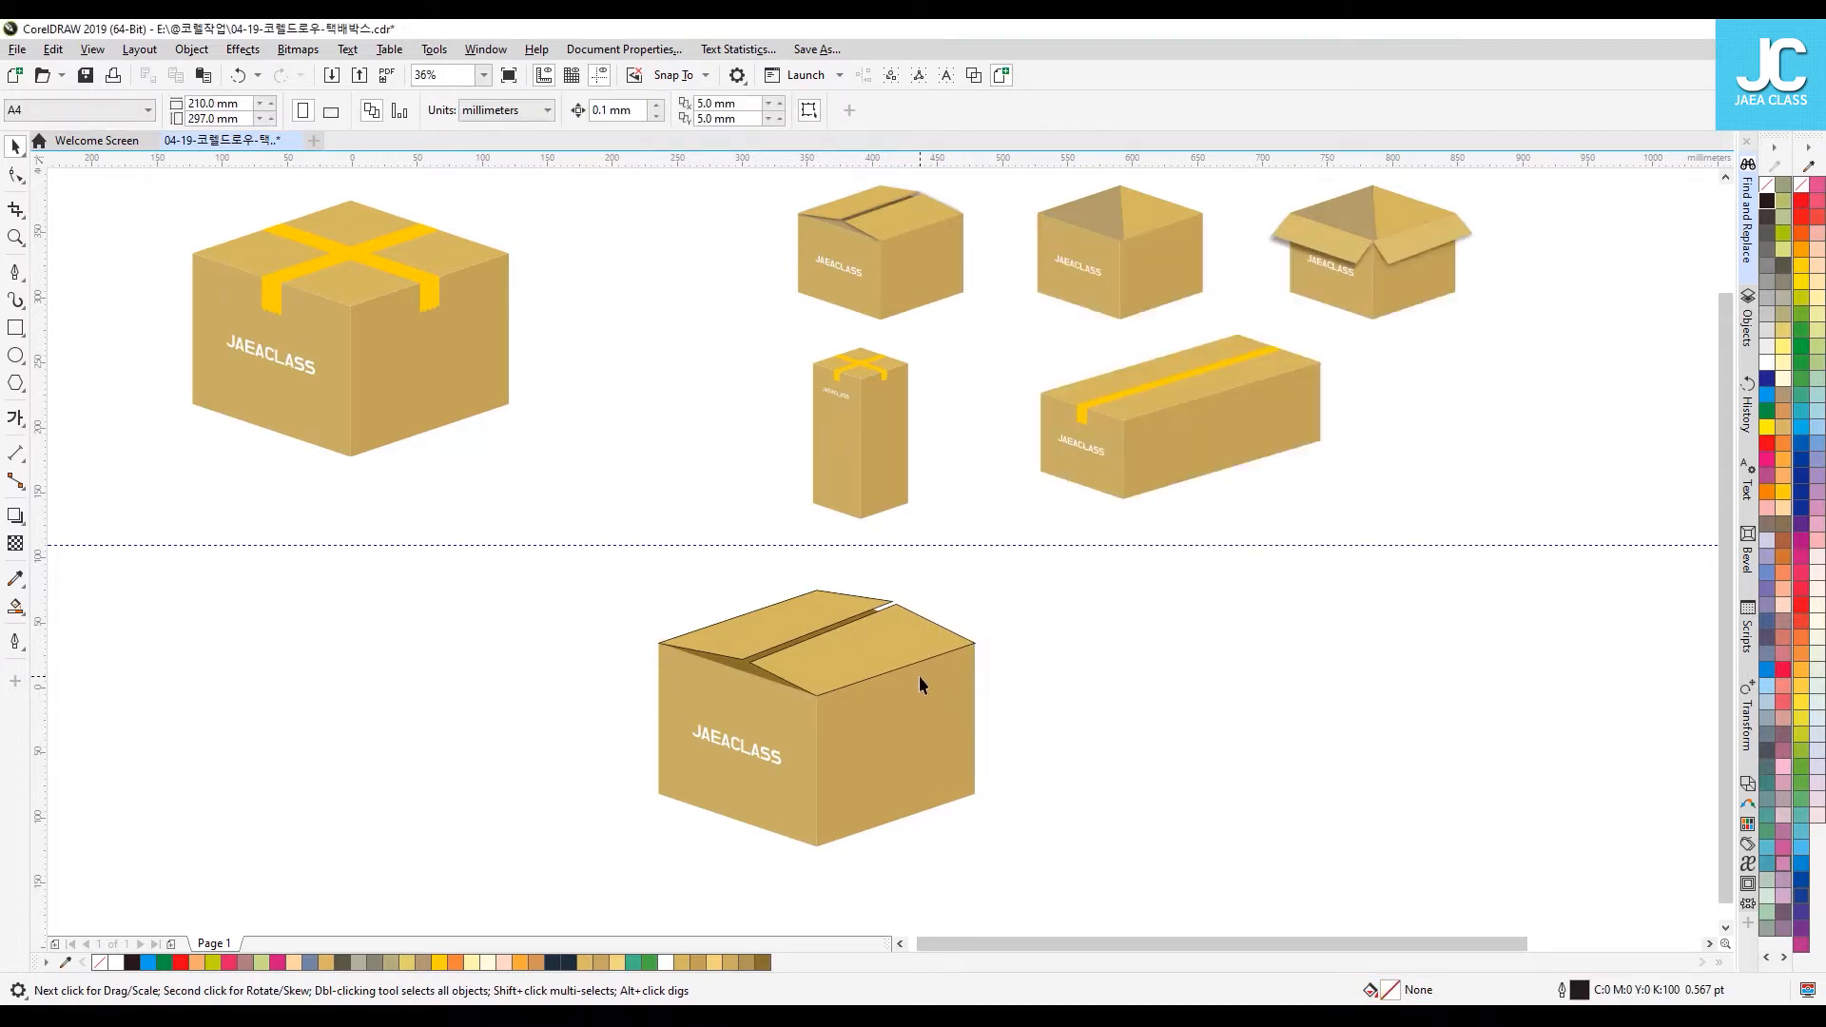
Step: Remove the outlines from both top flaps of the copied box
click(779, 615)
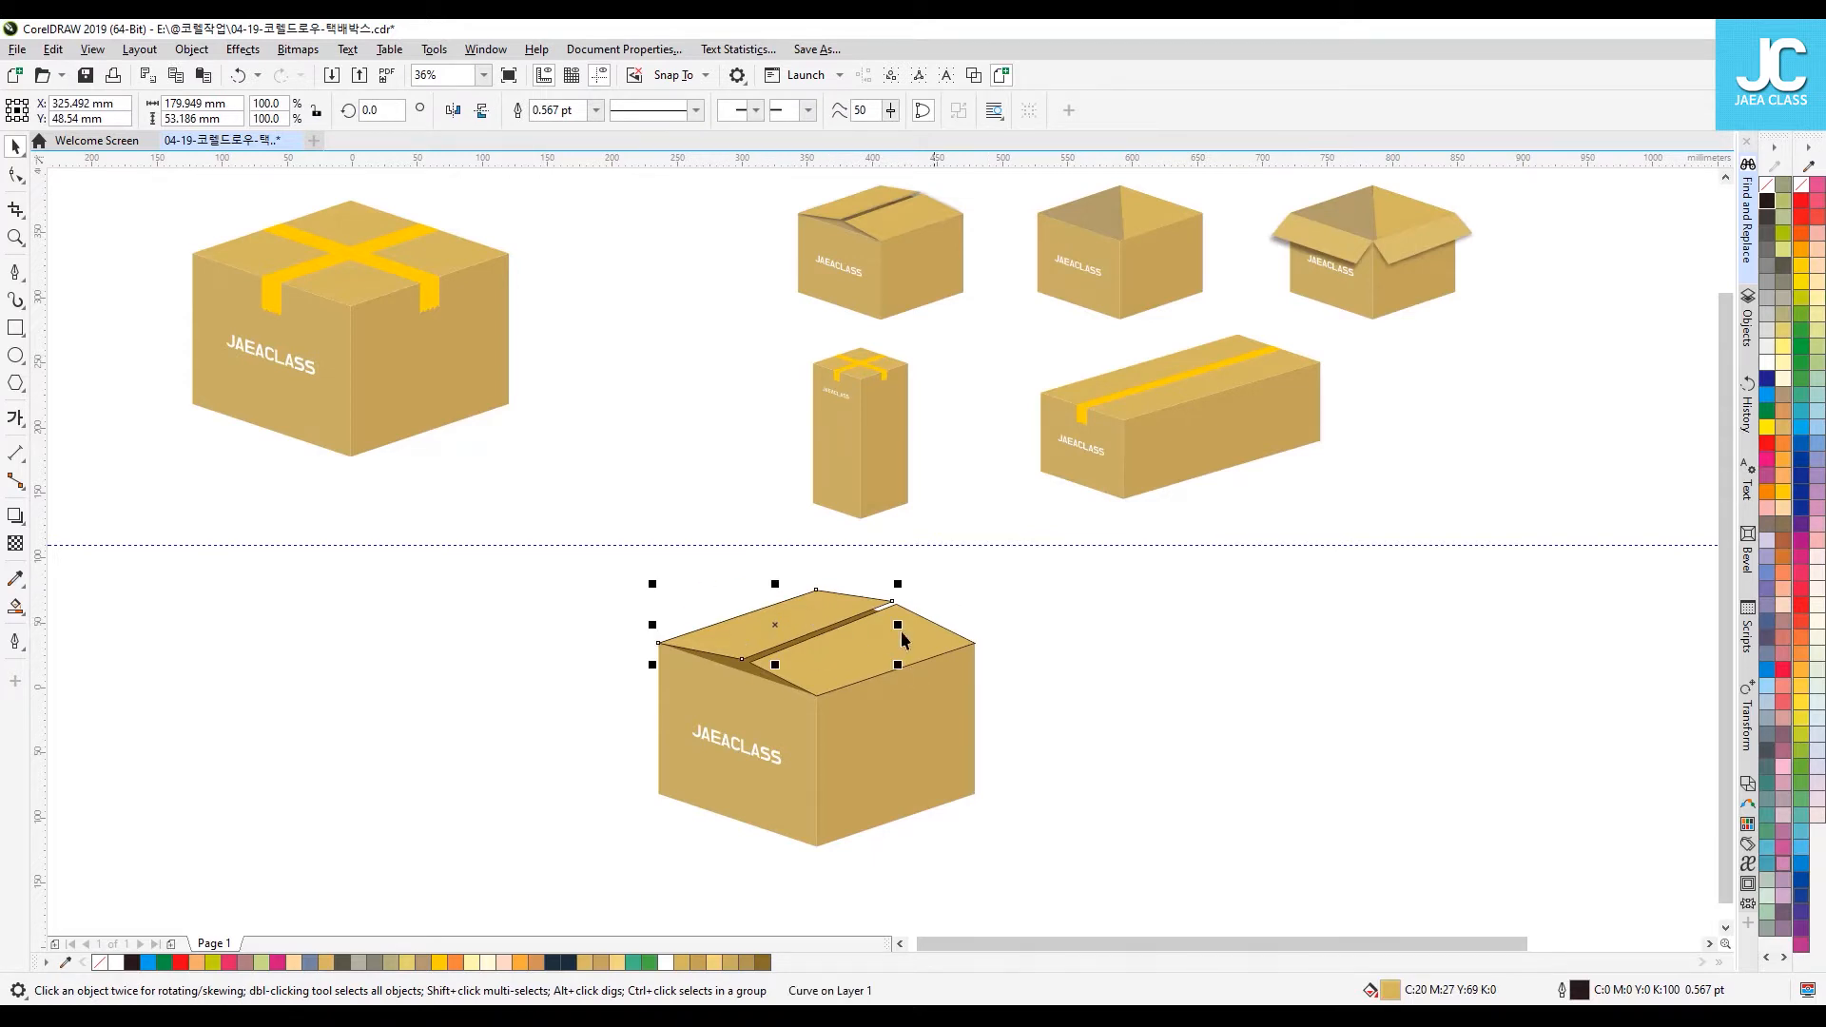
click(1092, 626)
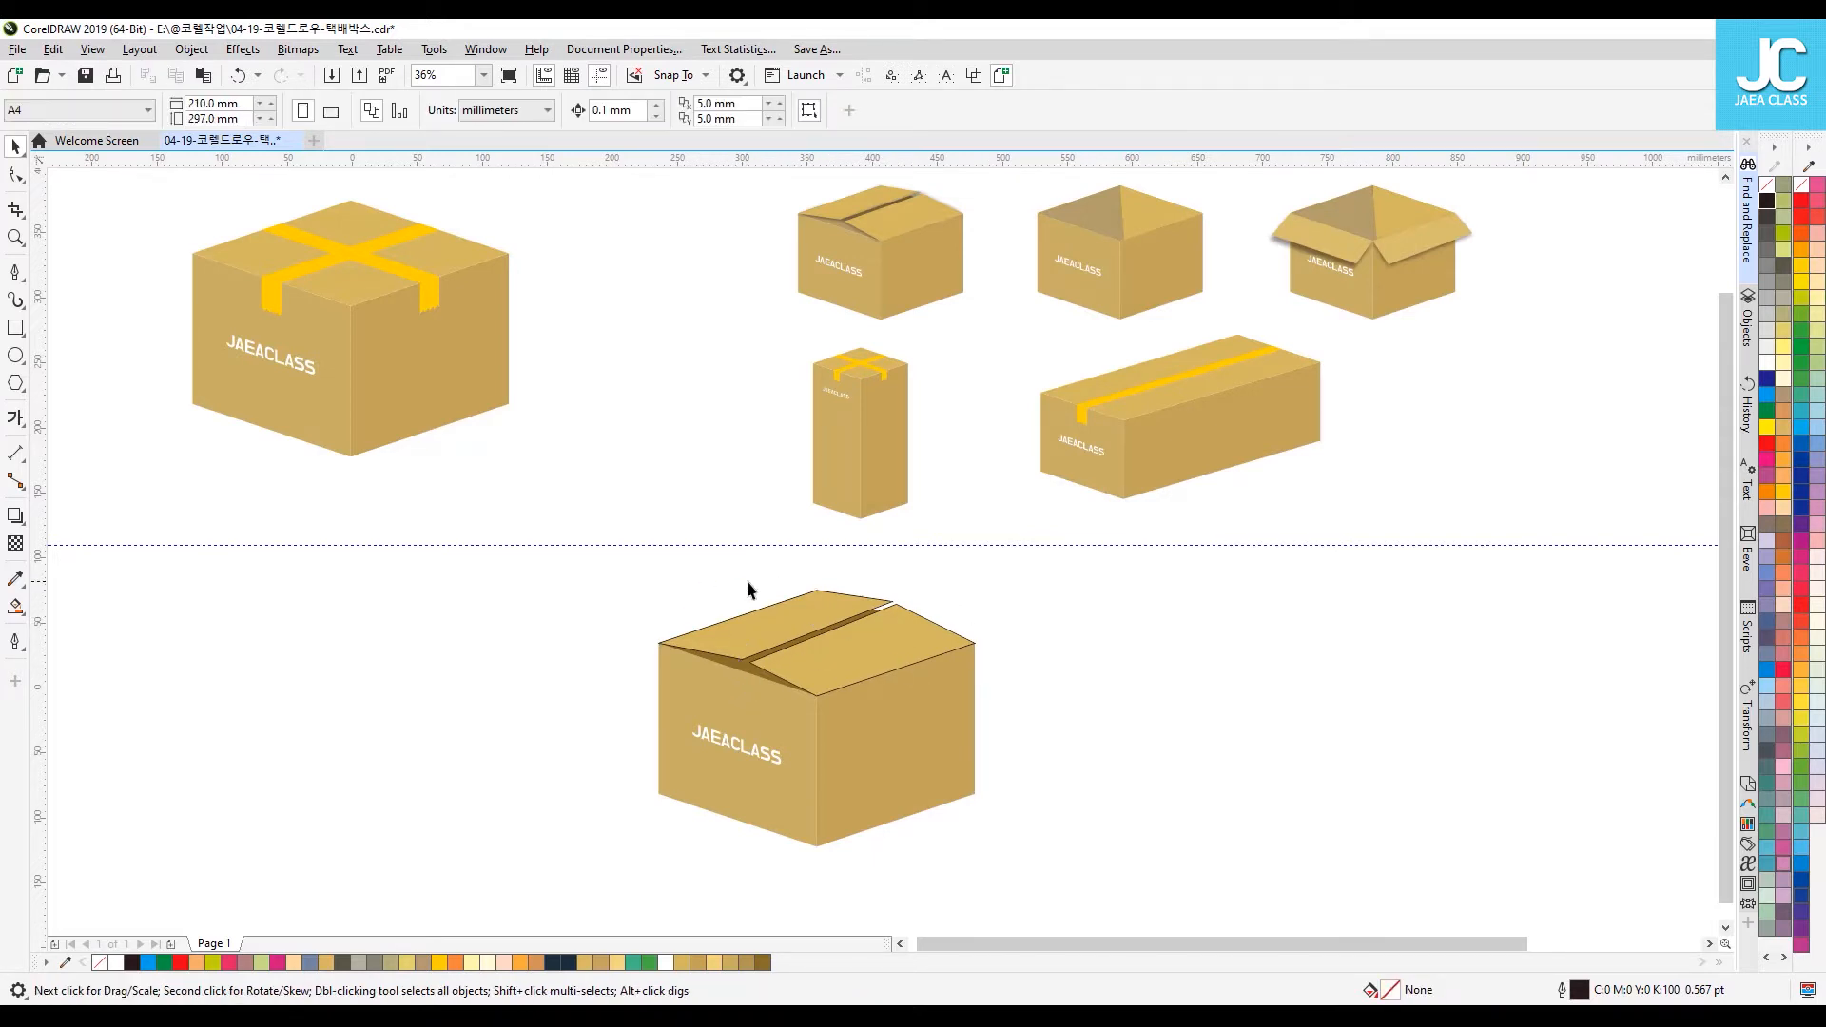
click(830, 597)
shift+click(859, 661)
click(1090, 611)
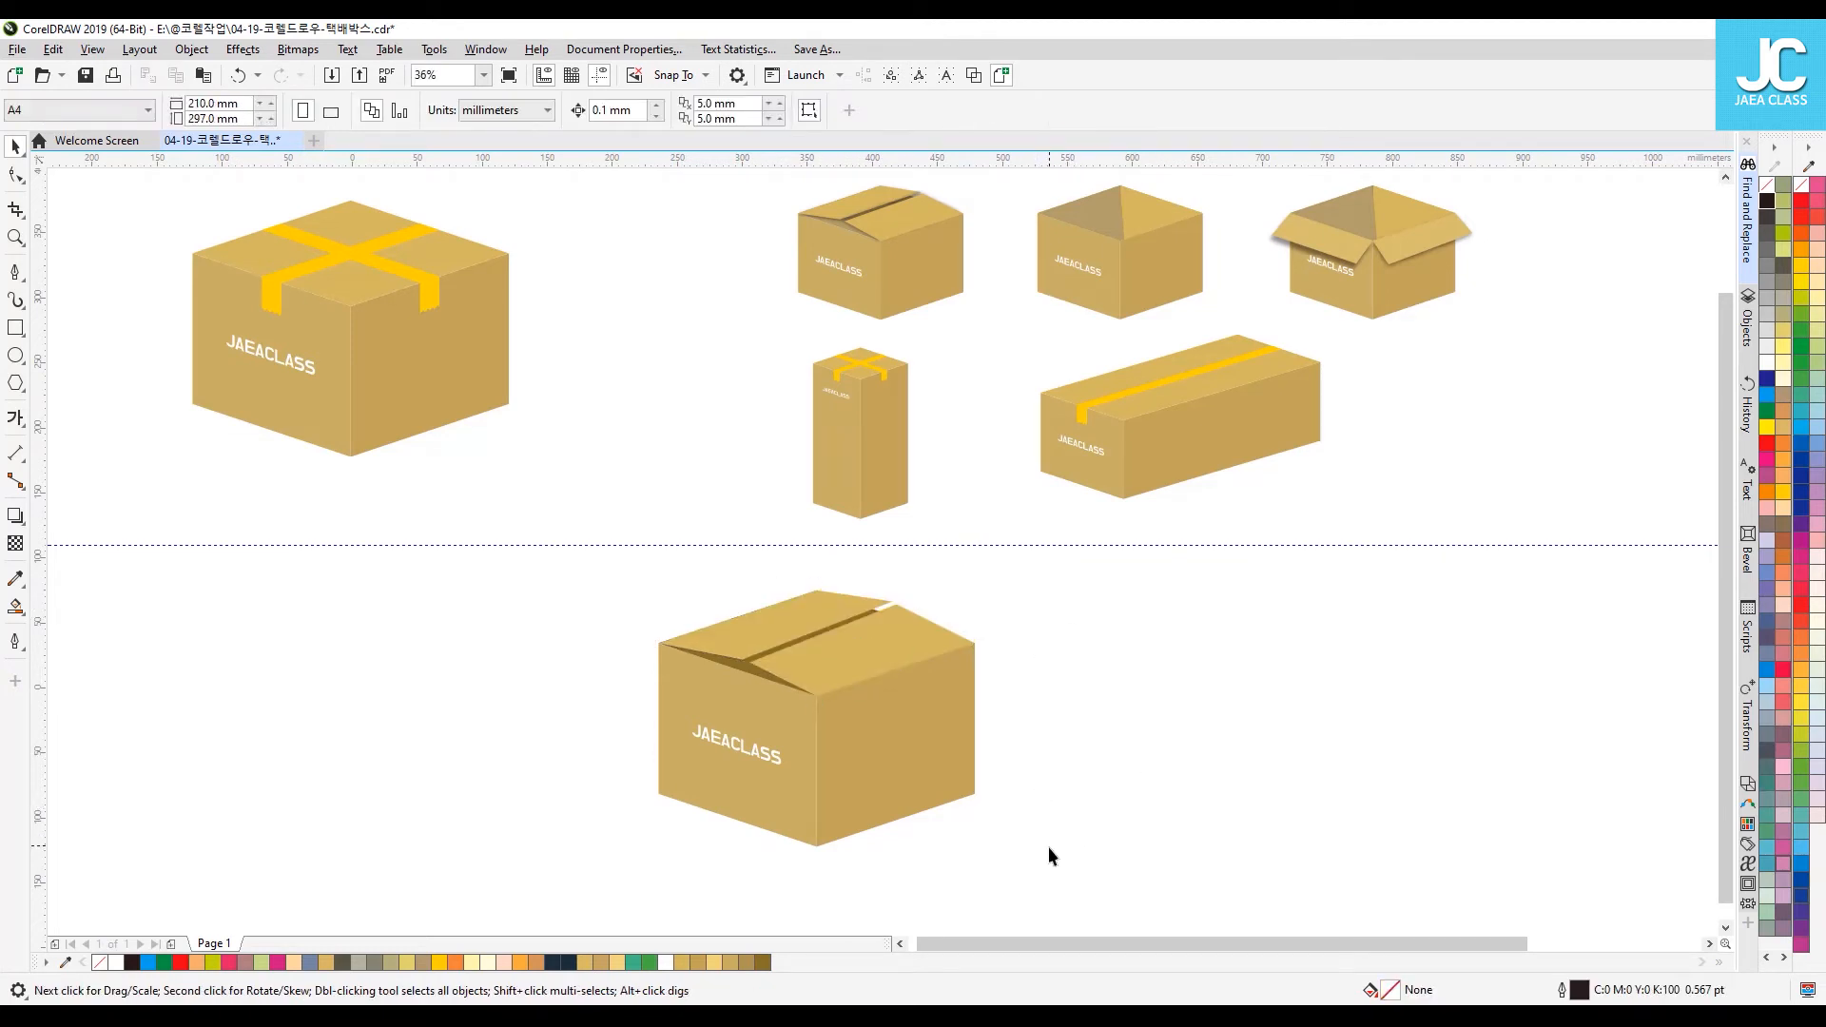
Step: Scale the finished two-flap box down to about 159 mm wide and place it below the original large taped box
drag(1052, 854, 619, 570)
drag(981, 584, 869, 675)
drag(790, 754, 261, 658)
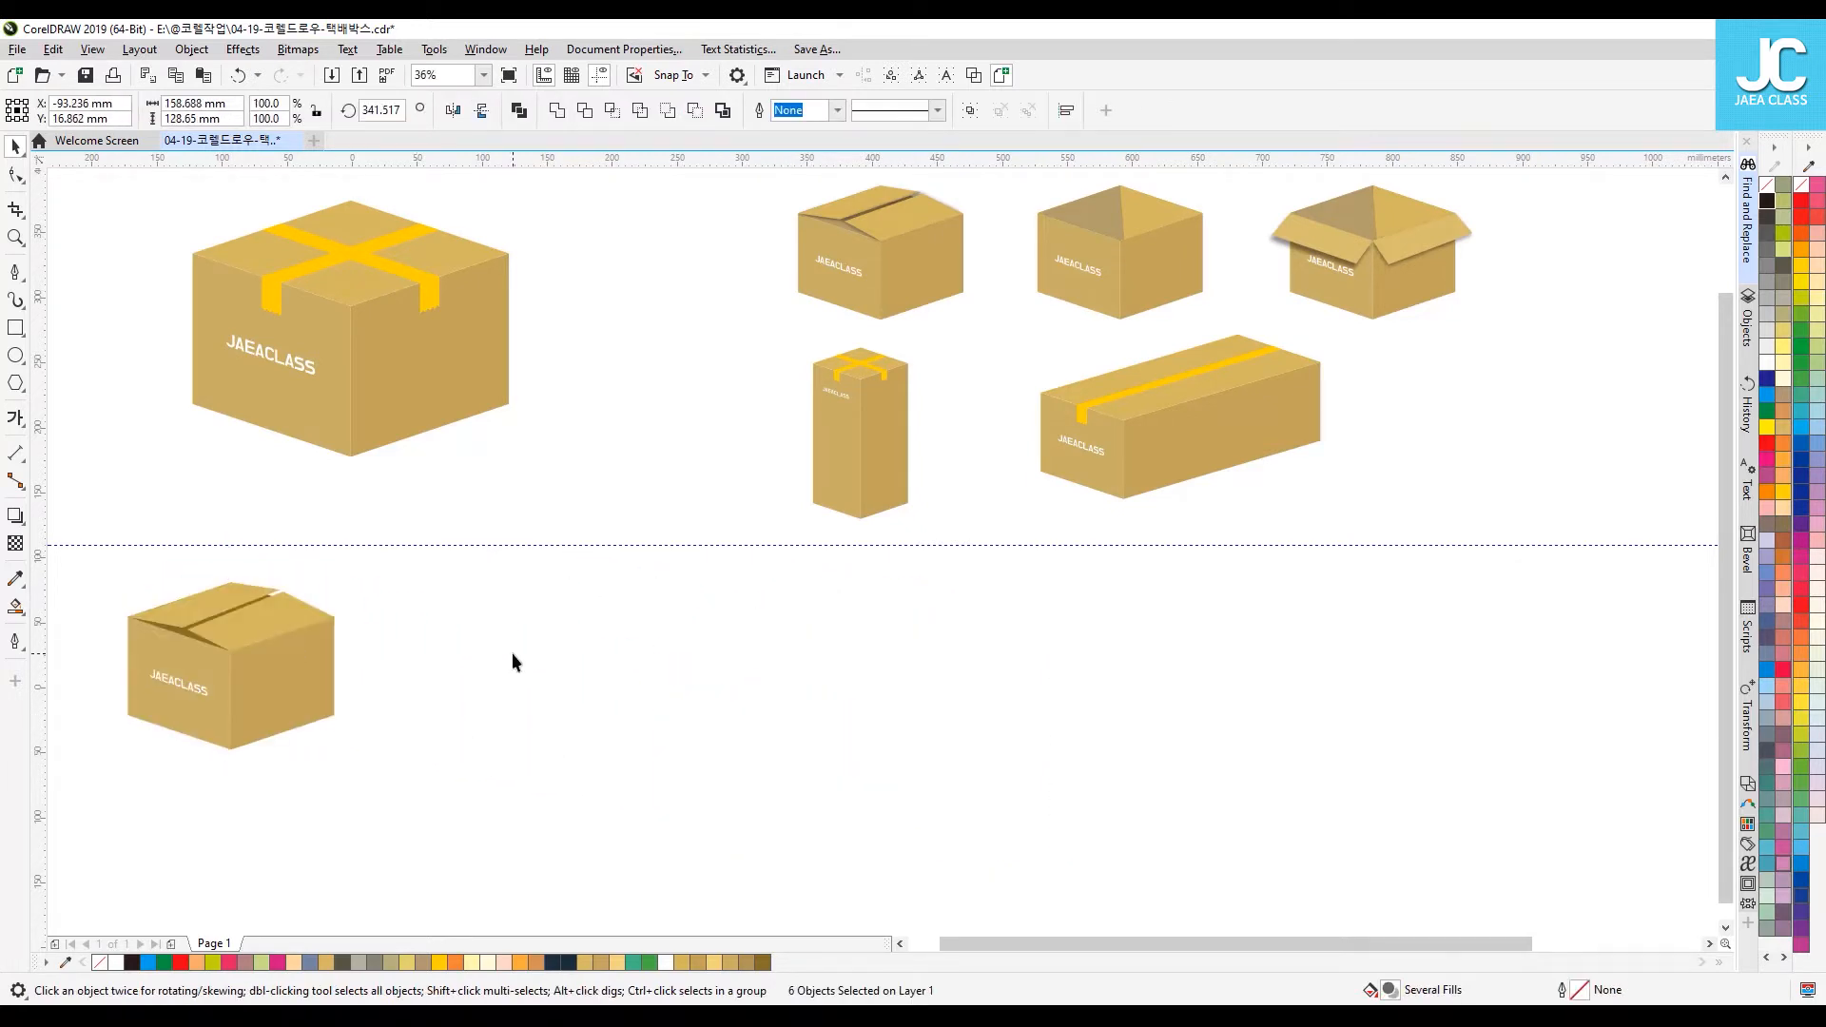
click(727, 642)
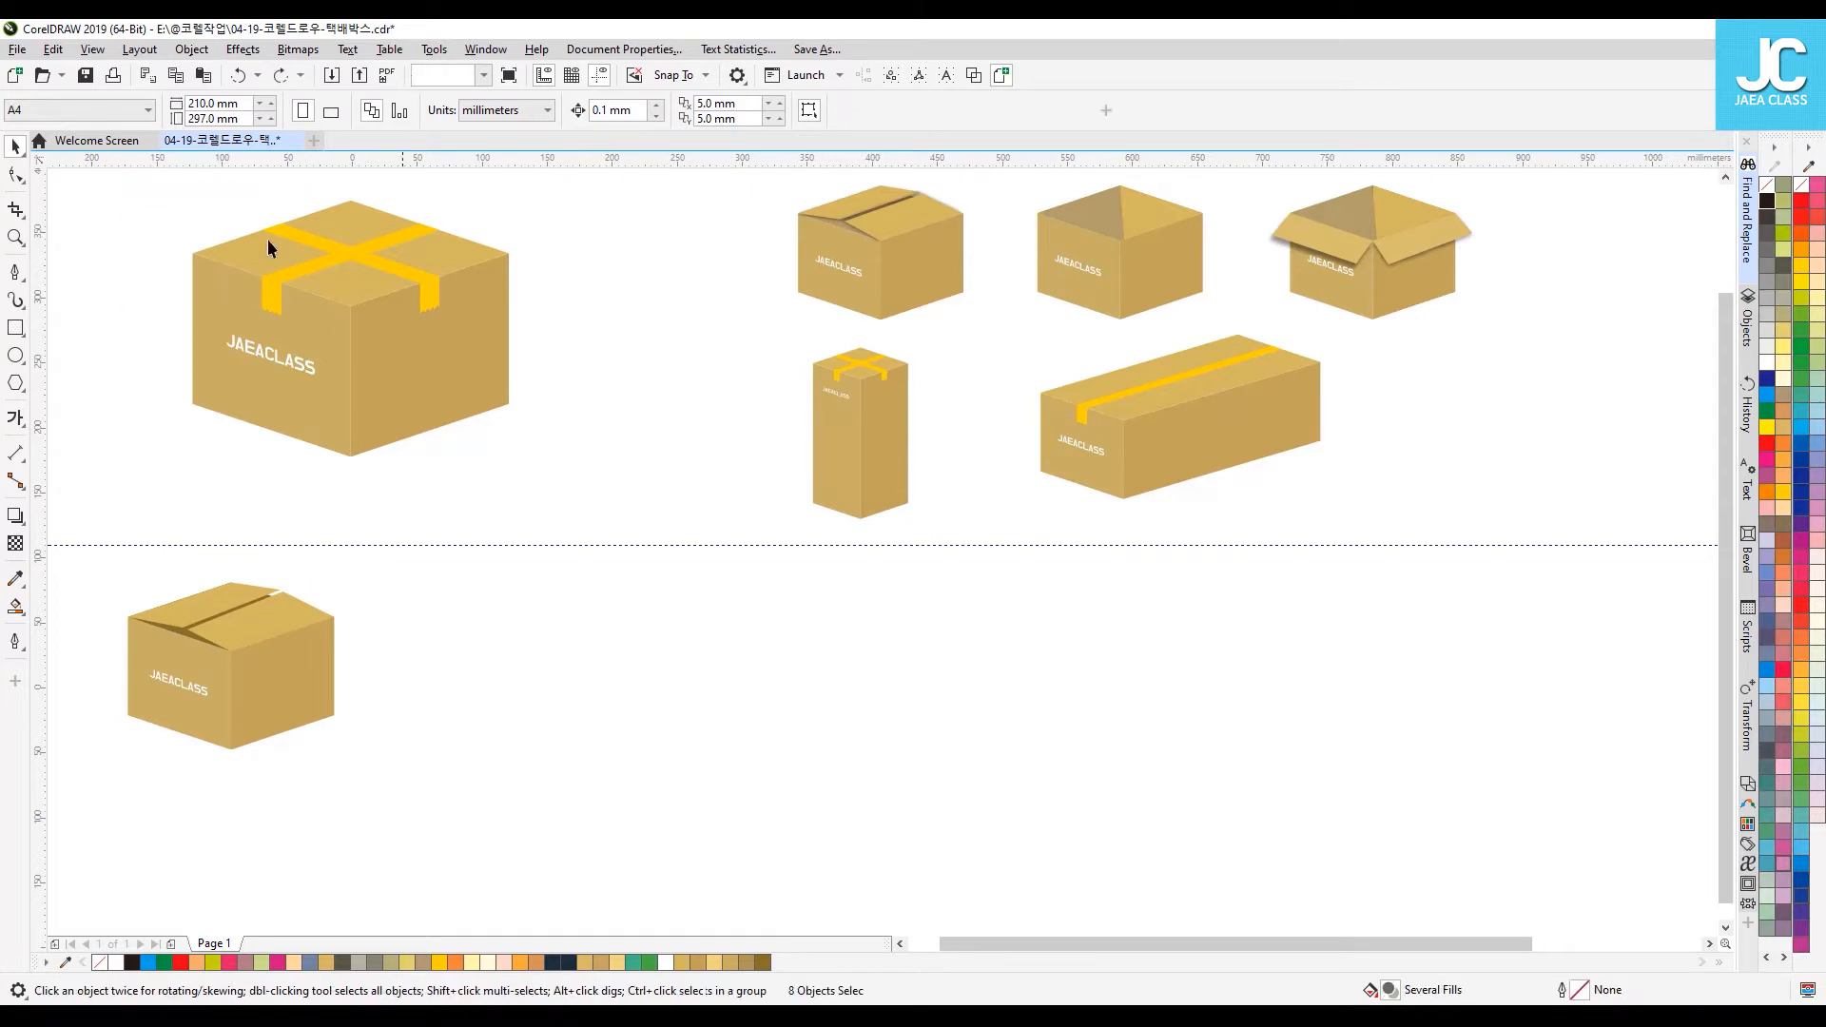
Step: Place a copy of the large taped box in the empty area below the dashed guideline
drag(141, 179, 460, 404)
drag(378, 314, 960, 715)
click(1147, 729)
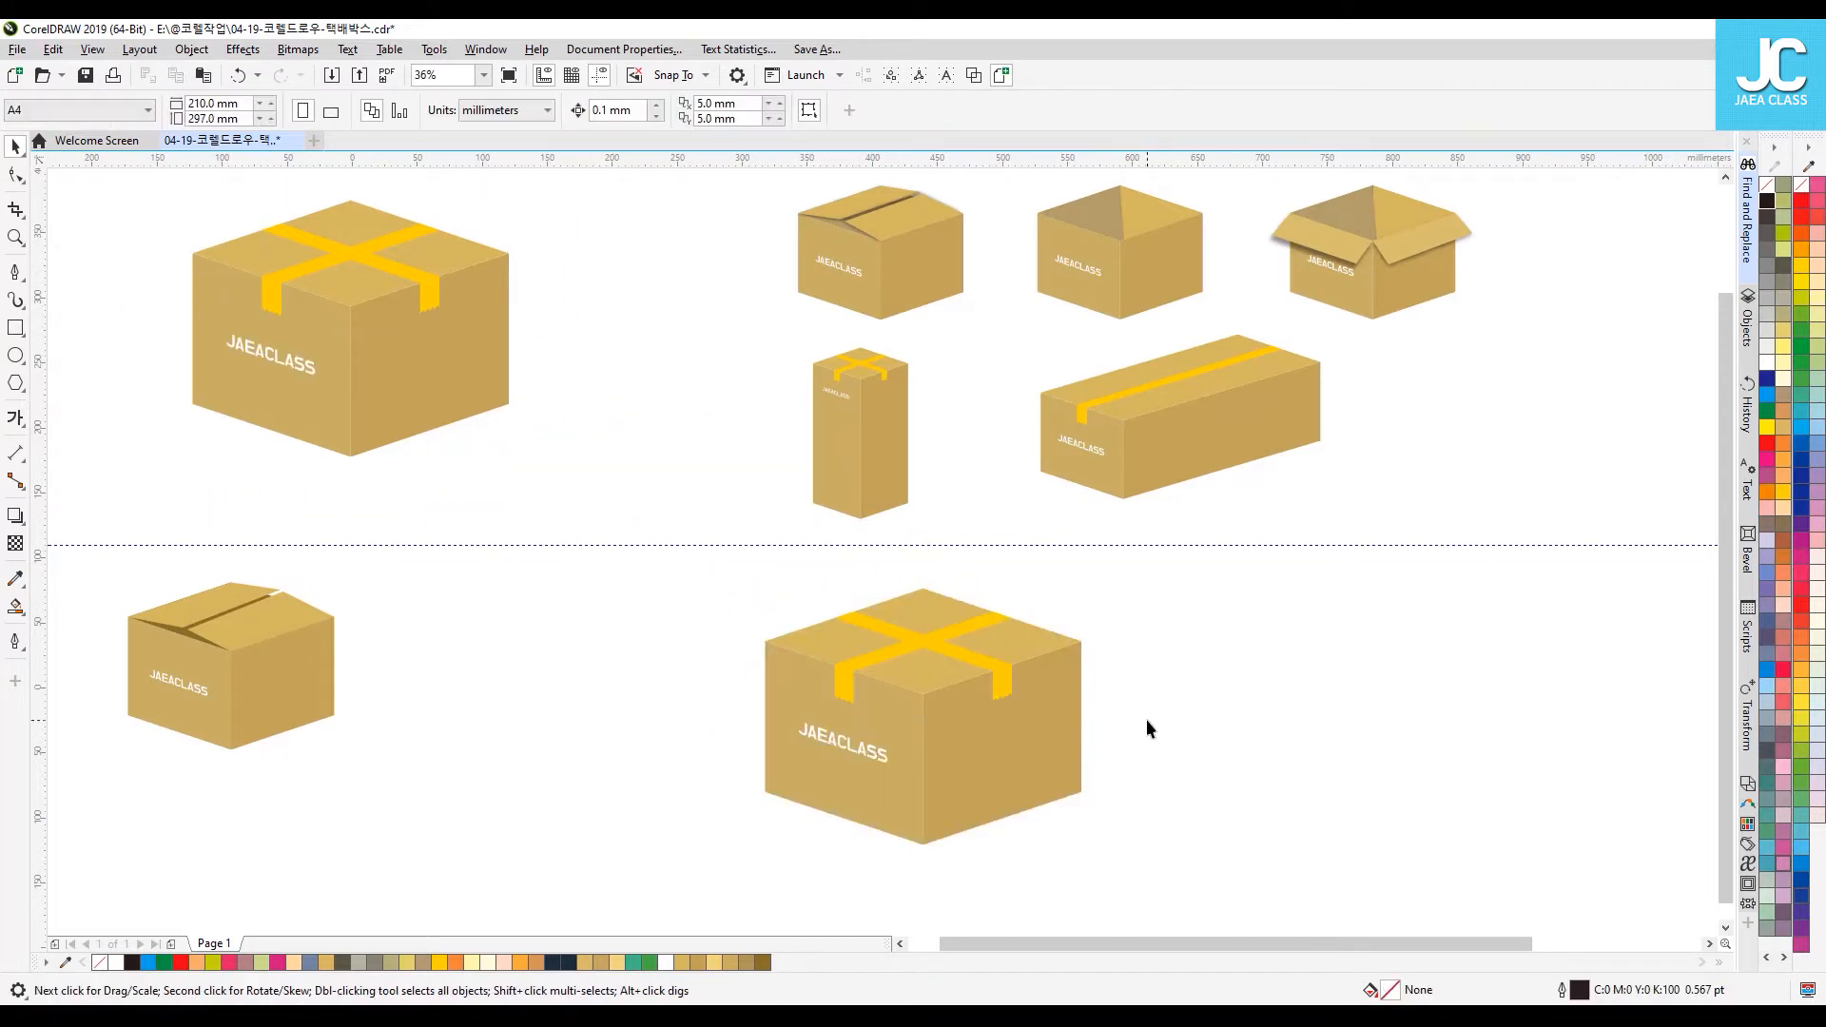
Step: Delete all the yellow tape pieces from the new copy of the box
click(923, 639)
key(Delete)
click(965, 663)
key(Delete)
click(837, 686)
key(Delete)
click(1003, 687)
key(Delete)
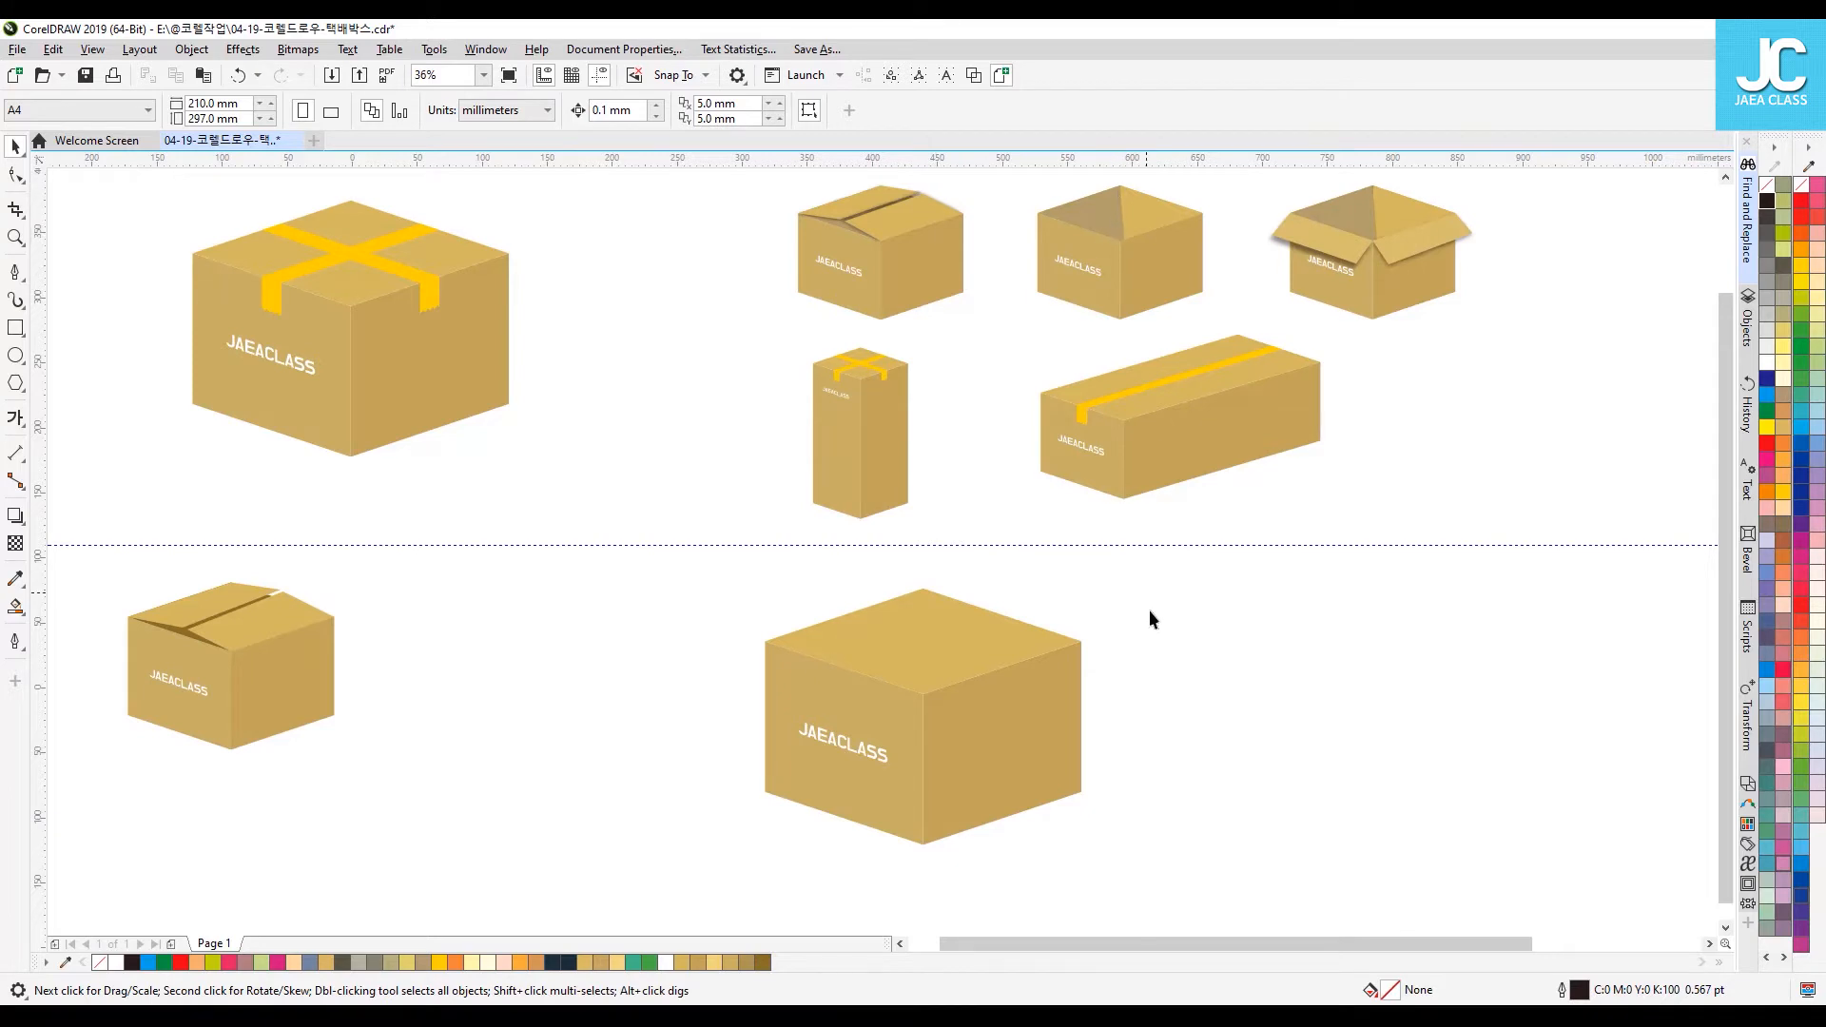
Step: Draw a closed inner-wall shape with the Pen tool through the top face's rear, outer and front corners and a point just along the front edge
click(16, 274)
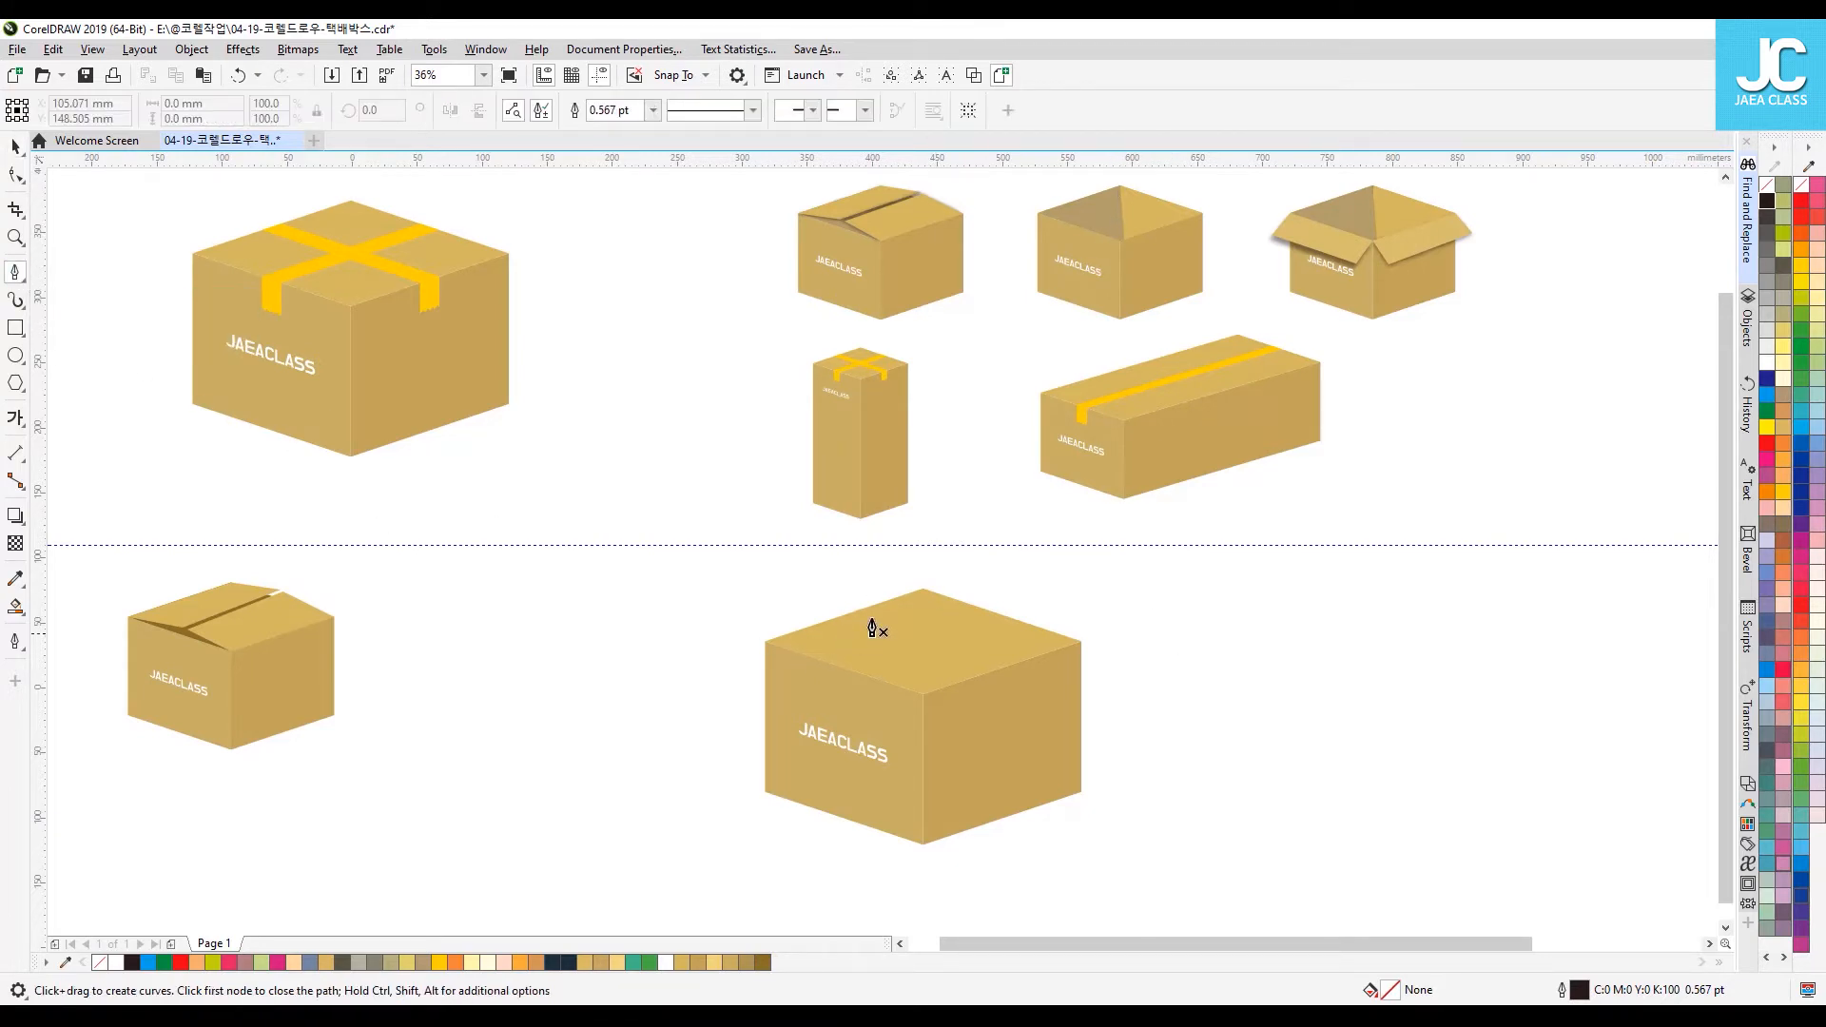
click(922, 590)
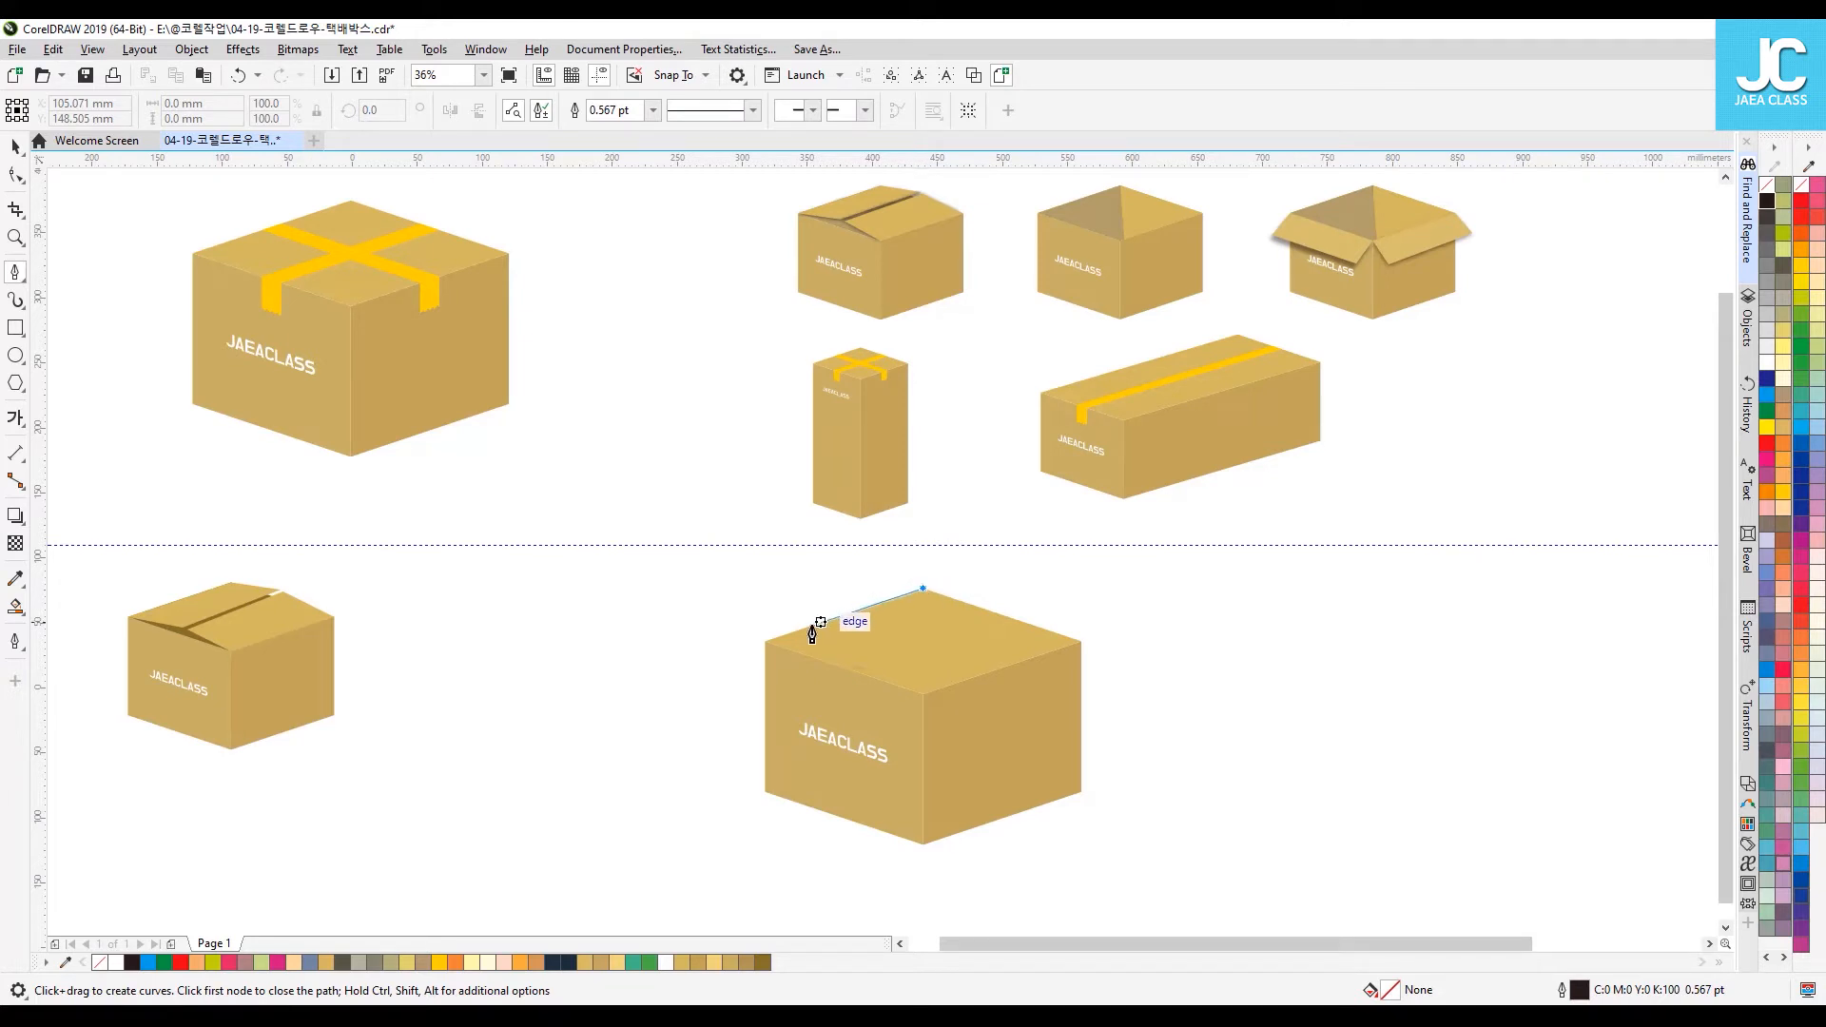
click(763, 644)
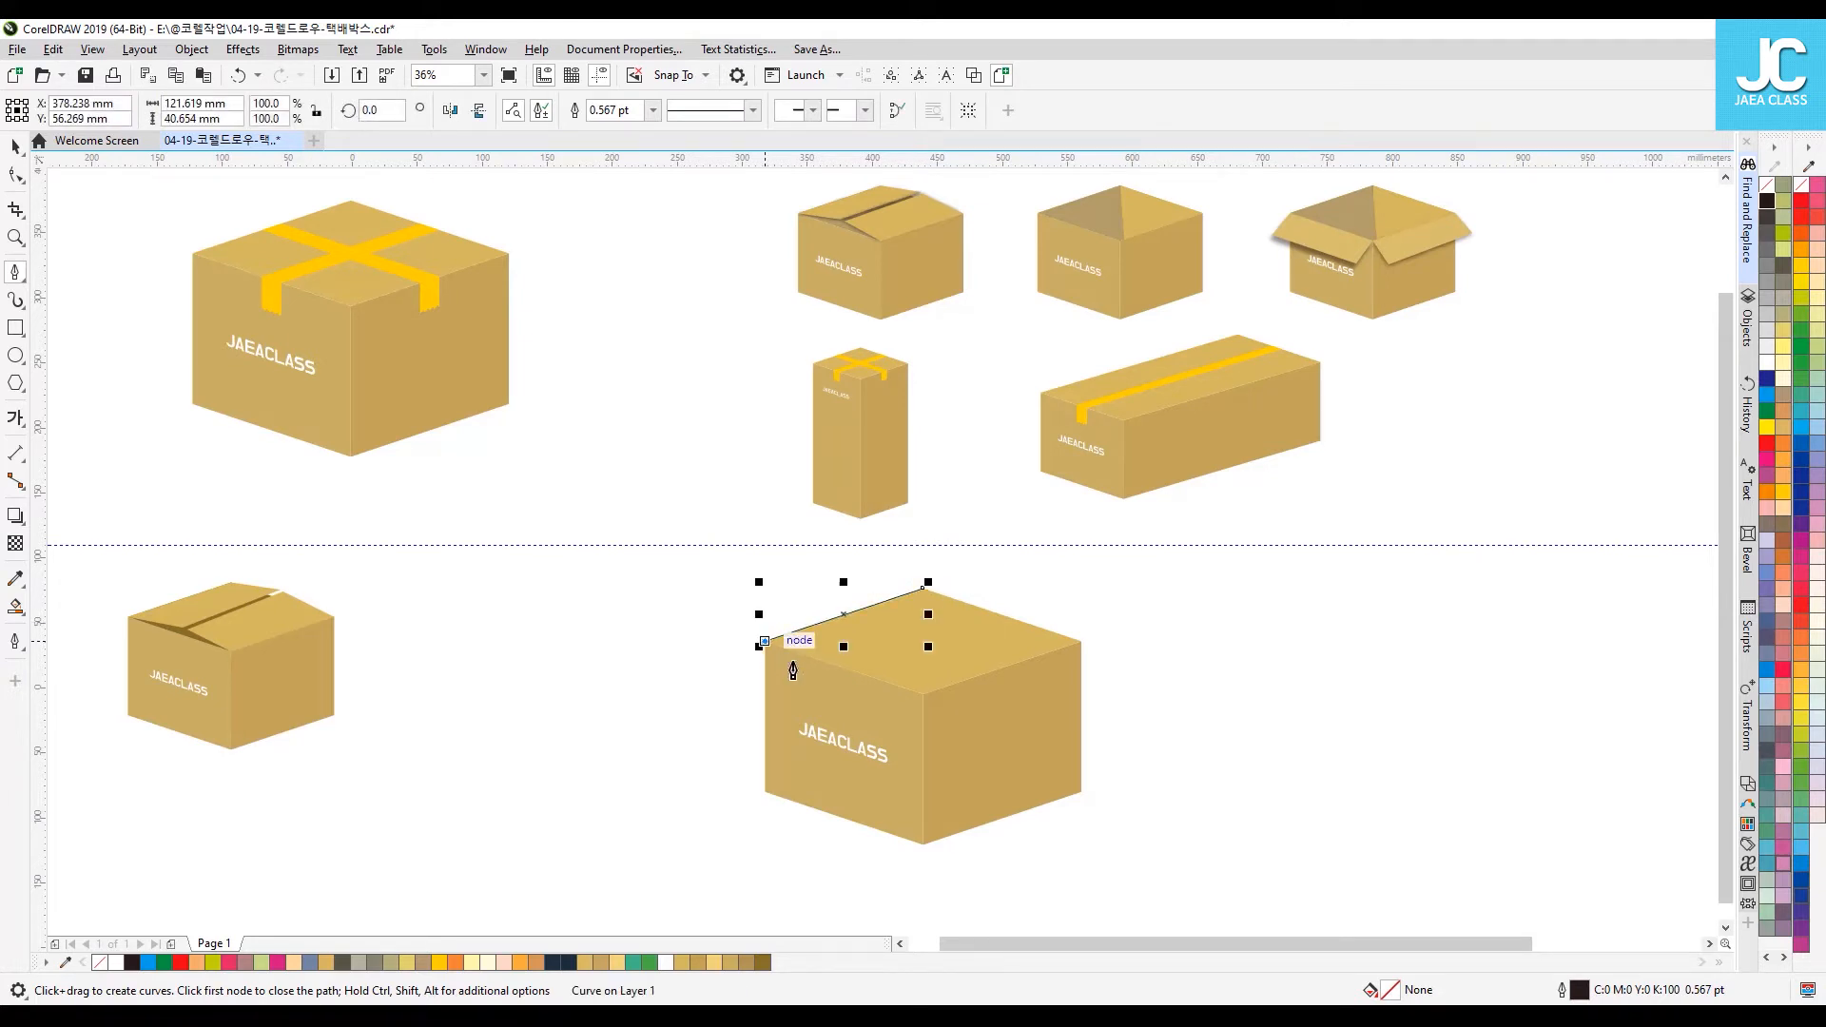
click(922, 693)
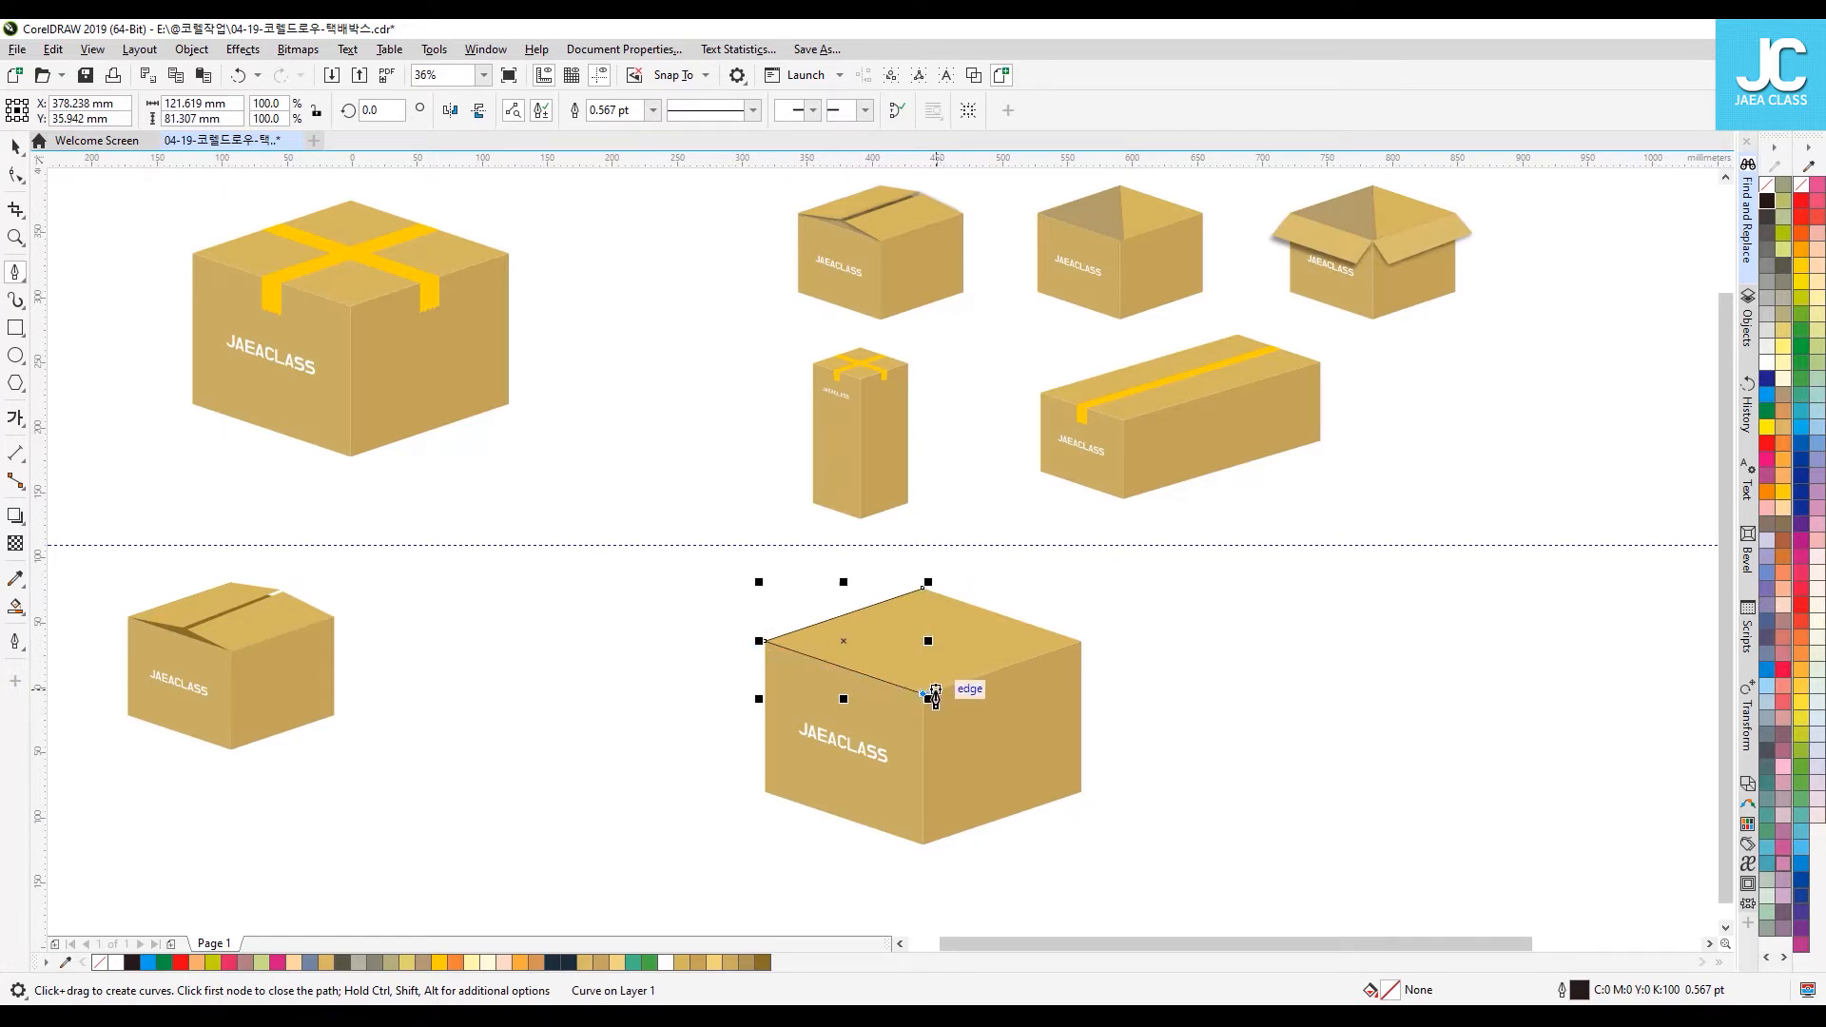
click(942, 687)
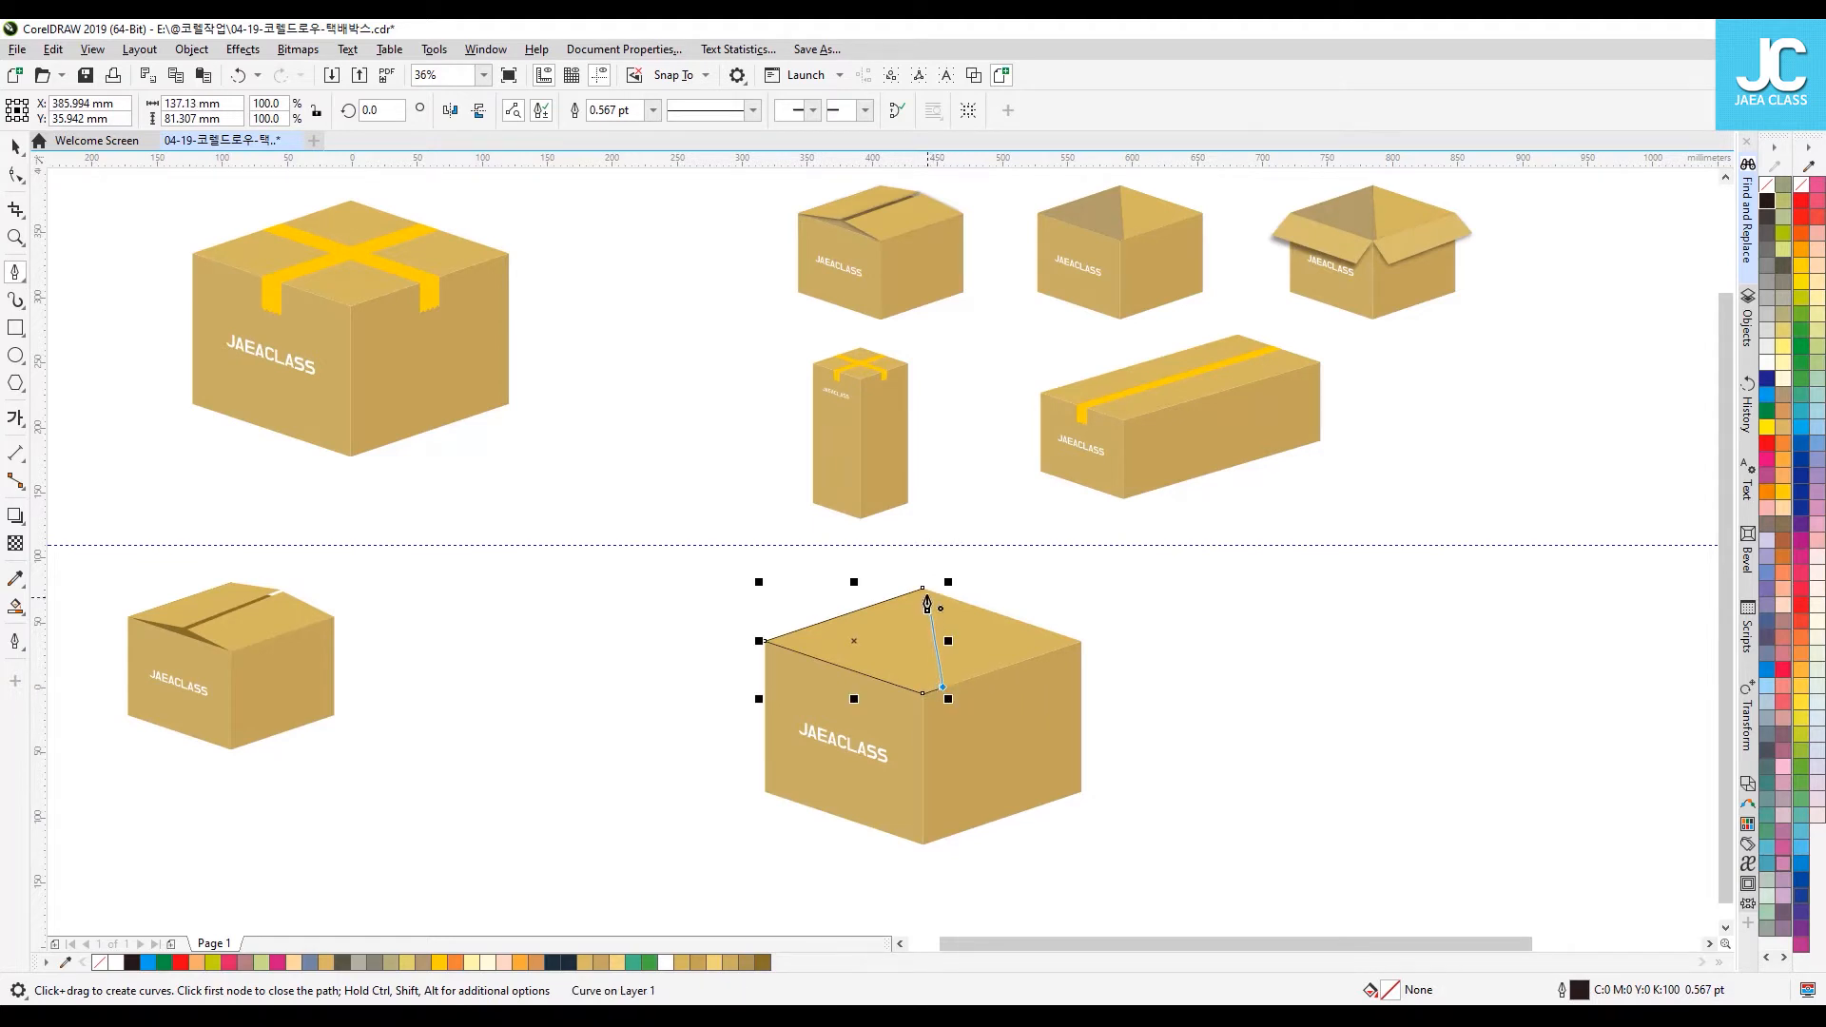
click(923, 592)
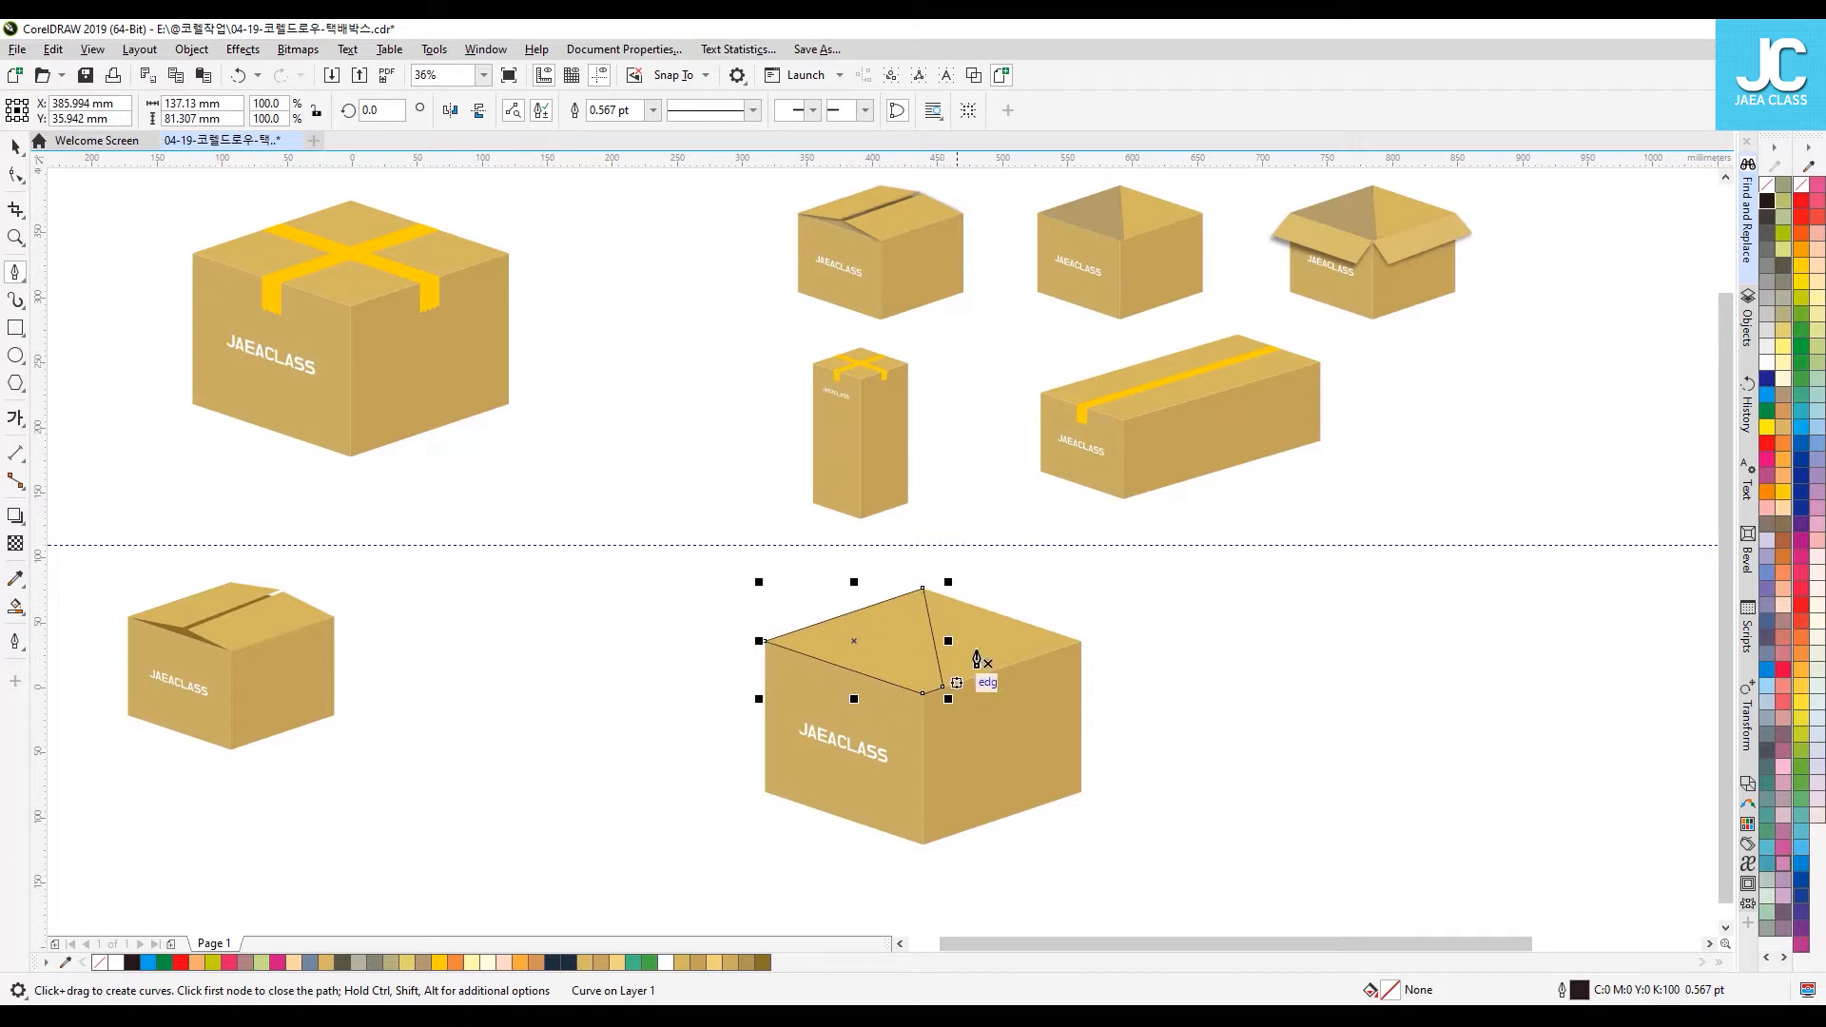
click(15, 148)
click(583, 624)
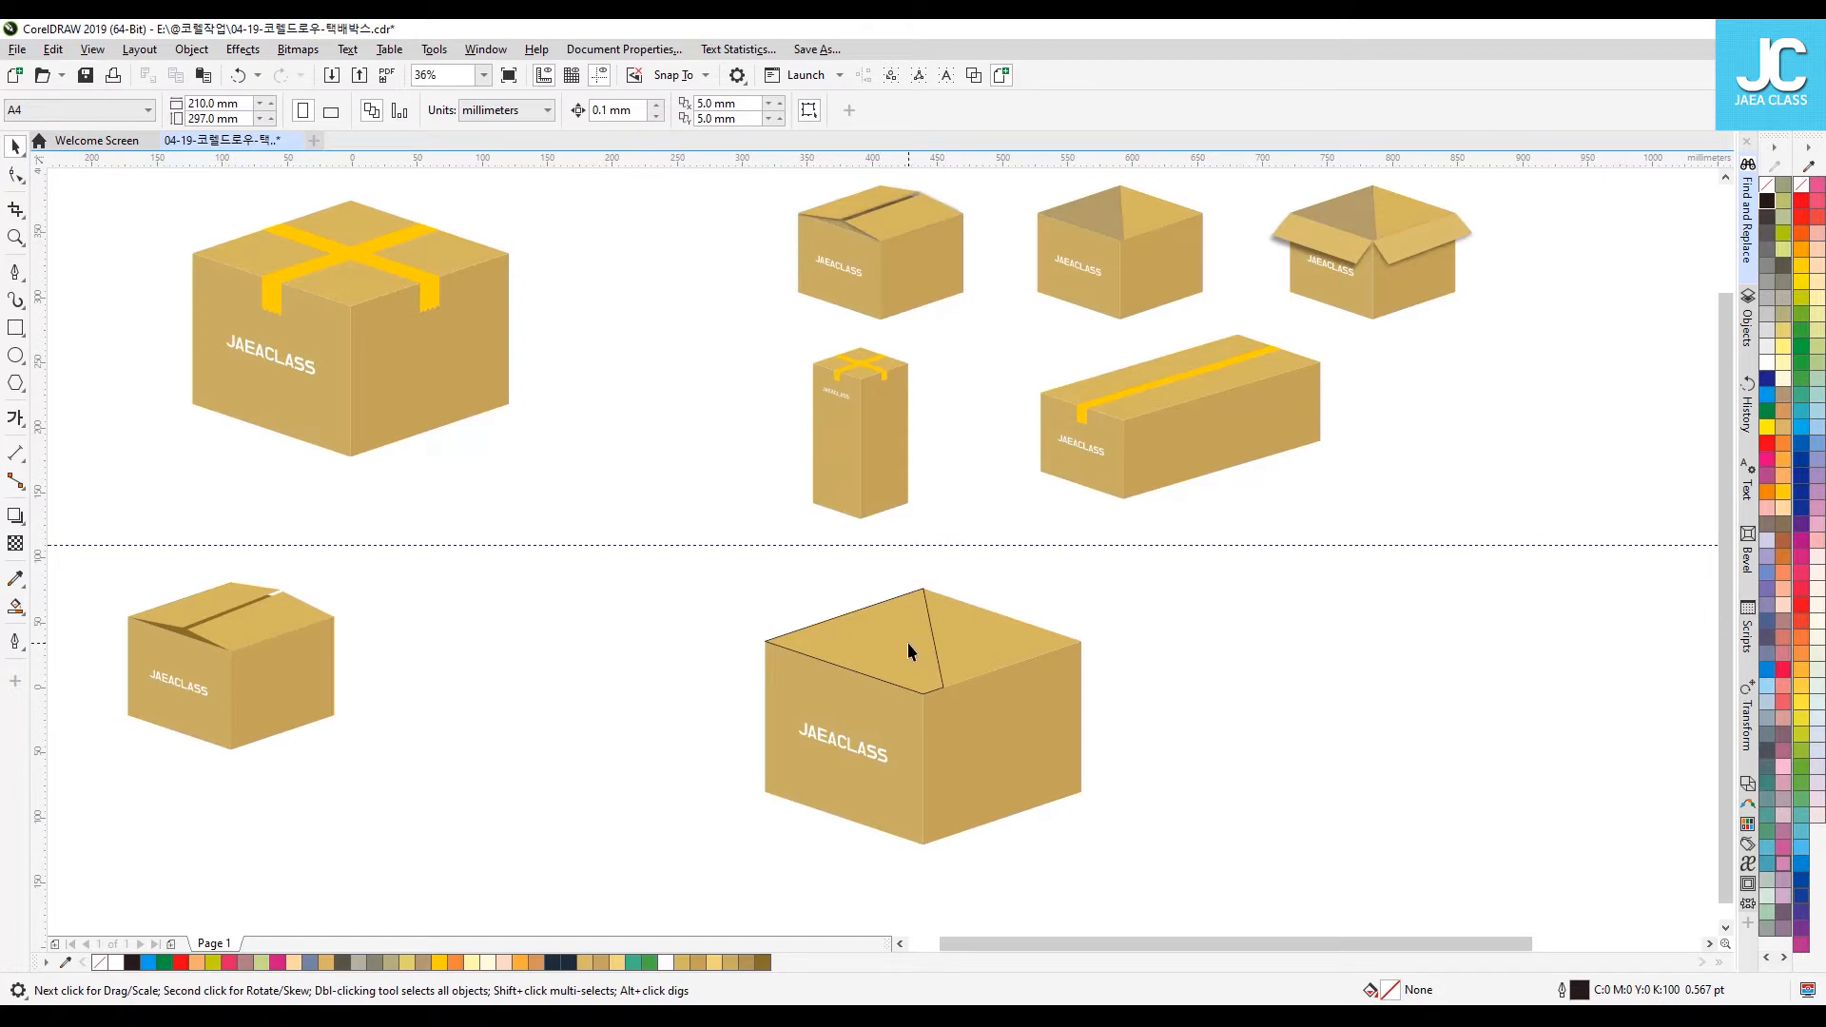
Step: Copy the box's shaded side-face fill (C29 M36 Y70 K0) onto the new inner-wall shape
click(1016, 744)
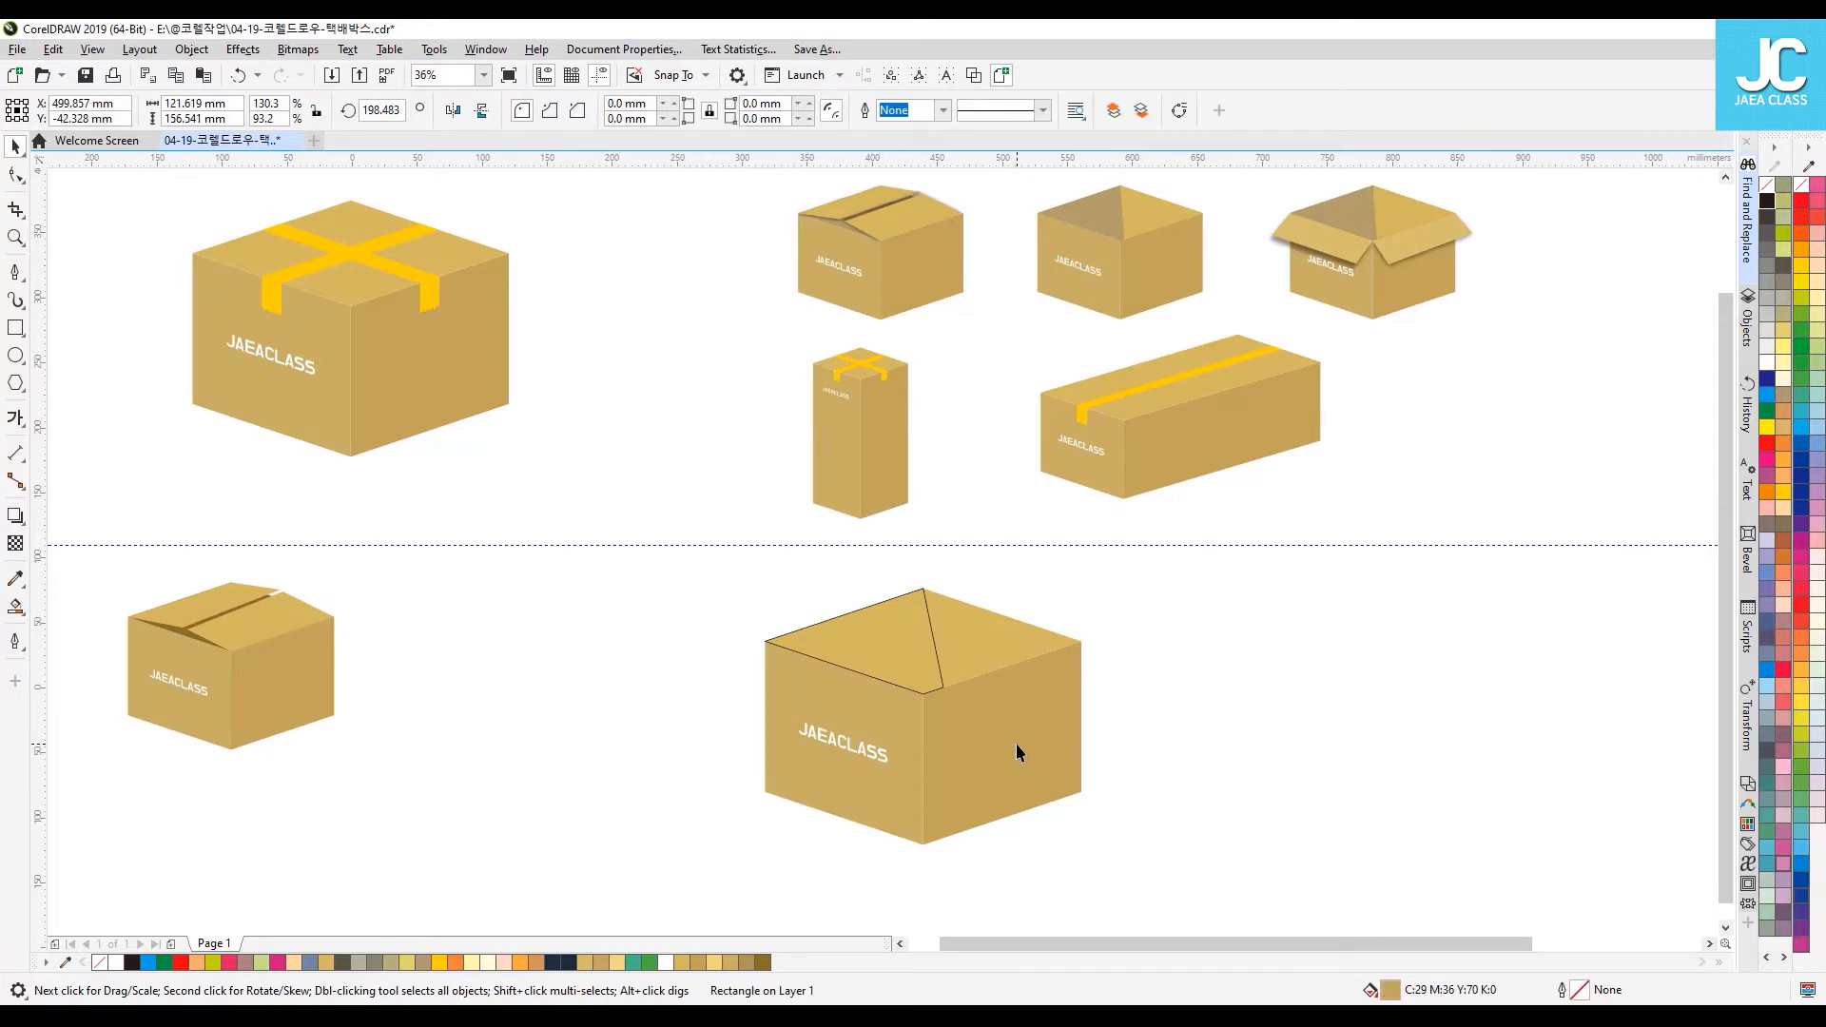
click(1174, 649)
click(884, 637)
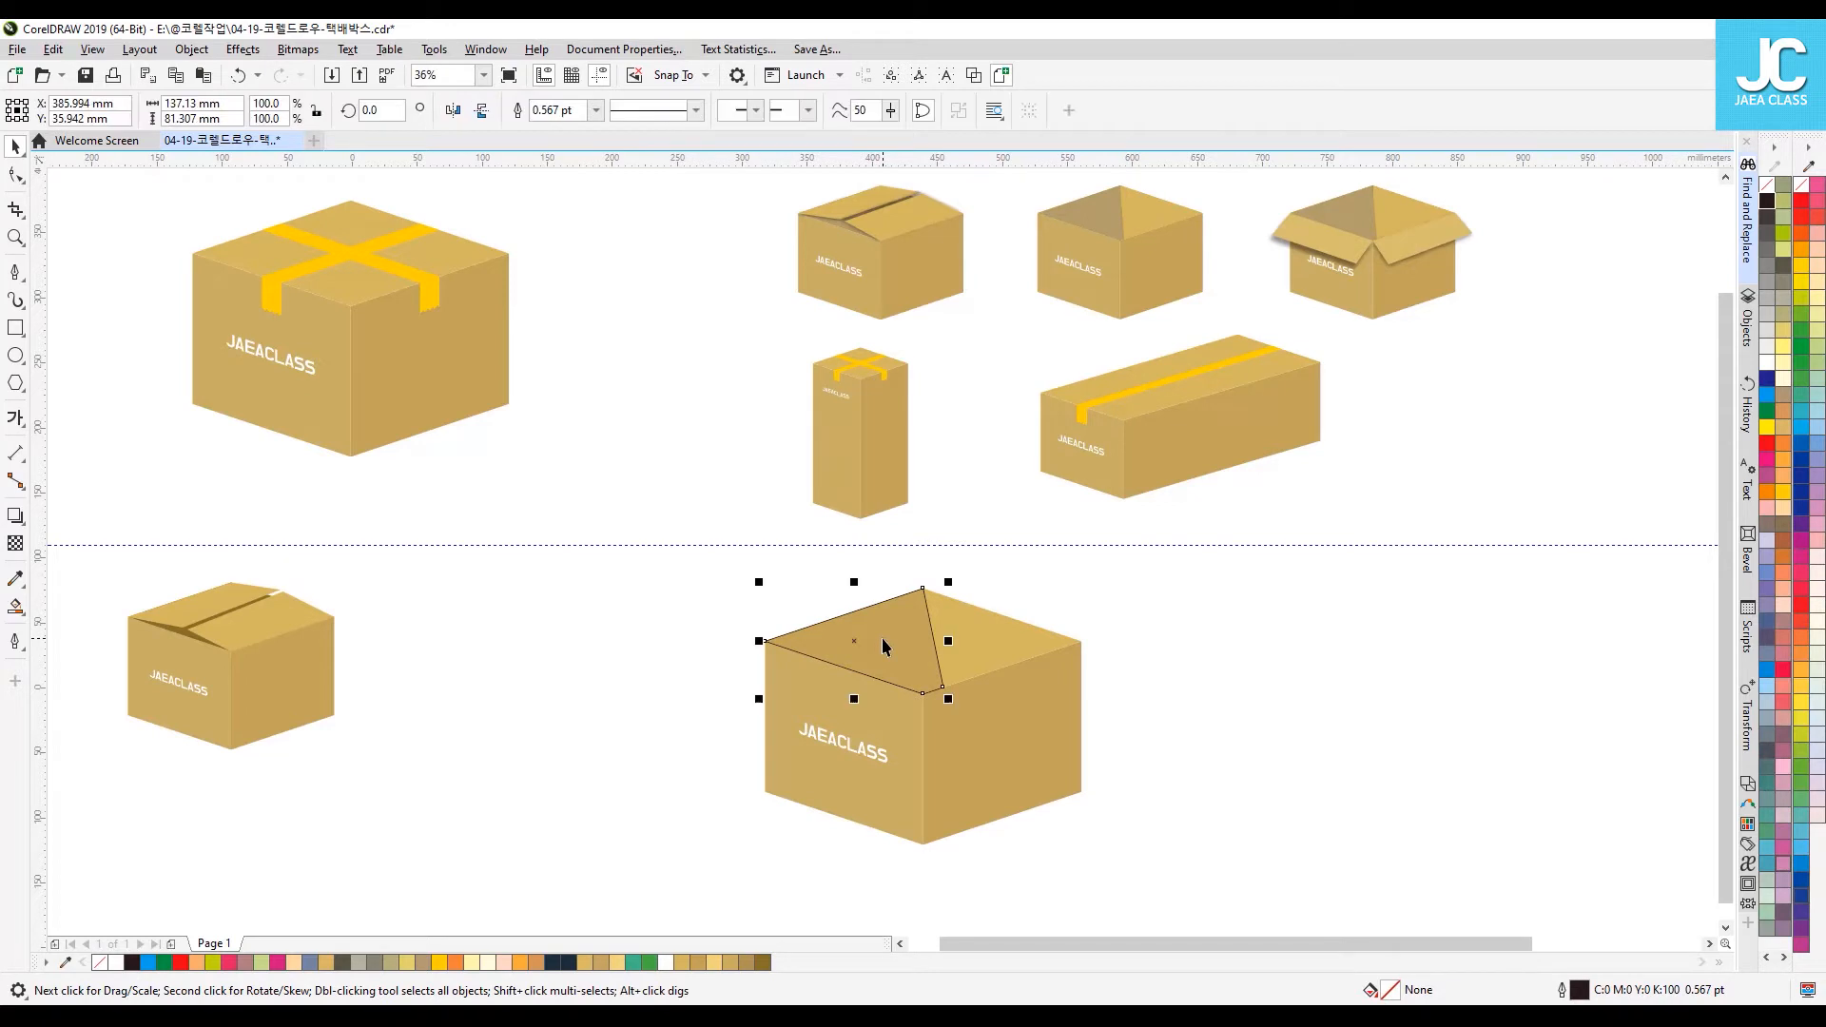
Step: Darken the inner-wall shape to a uniform fill of C36 M43 Y79 K0 (#B39651) and remove its outline
double_click(1390, 991)
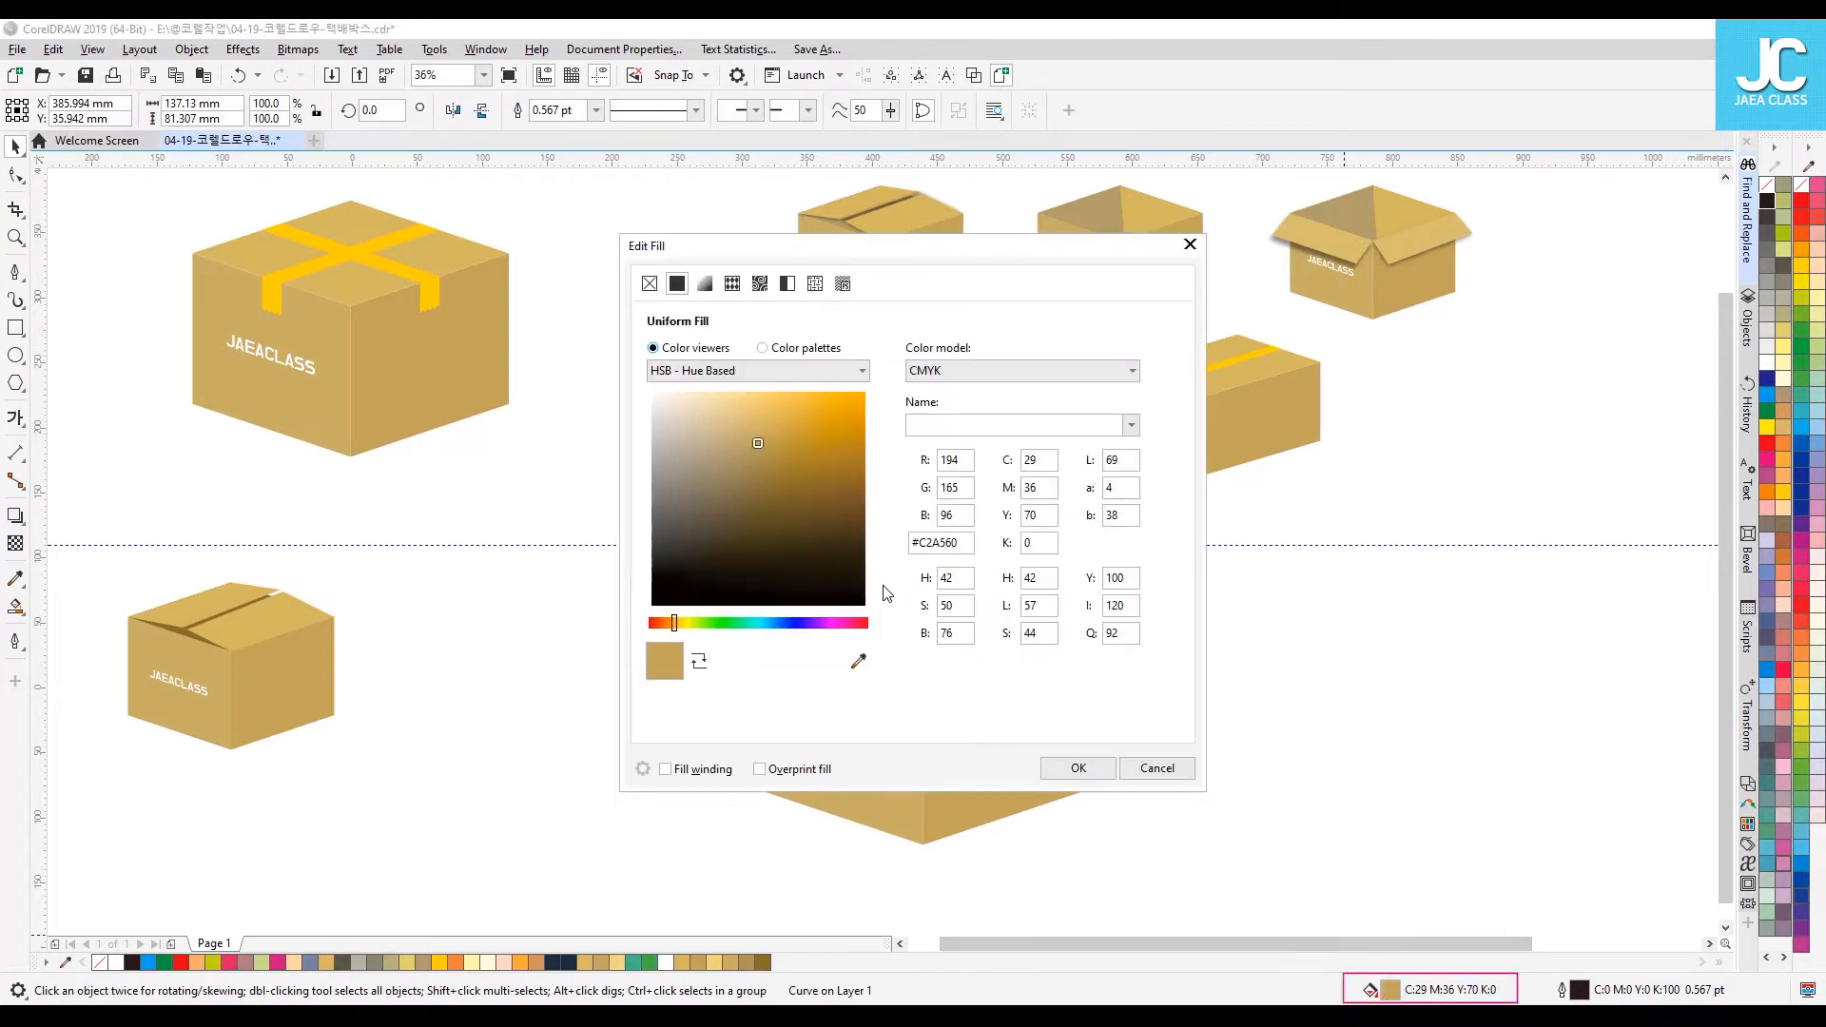
drag(849, 250, 1308, 267)
mouse_move(1219, 462)
mouse_down()
mouse_move(1246, 509)
mouse_move(1257, 464)
mouse_move(1241, 461)
mouse_move(1241, 497)
mouse_move(1227, 475)
mouse_move(1232, 499)
mouse_move(1226, 476)
mouse_move(1206, 495)
mouse_move(1227, 489)
mouse_move(1218, 459)
mouse_move(1226, 472)
mouse_up()
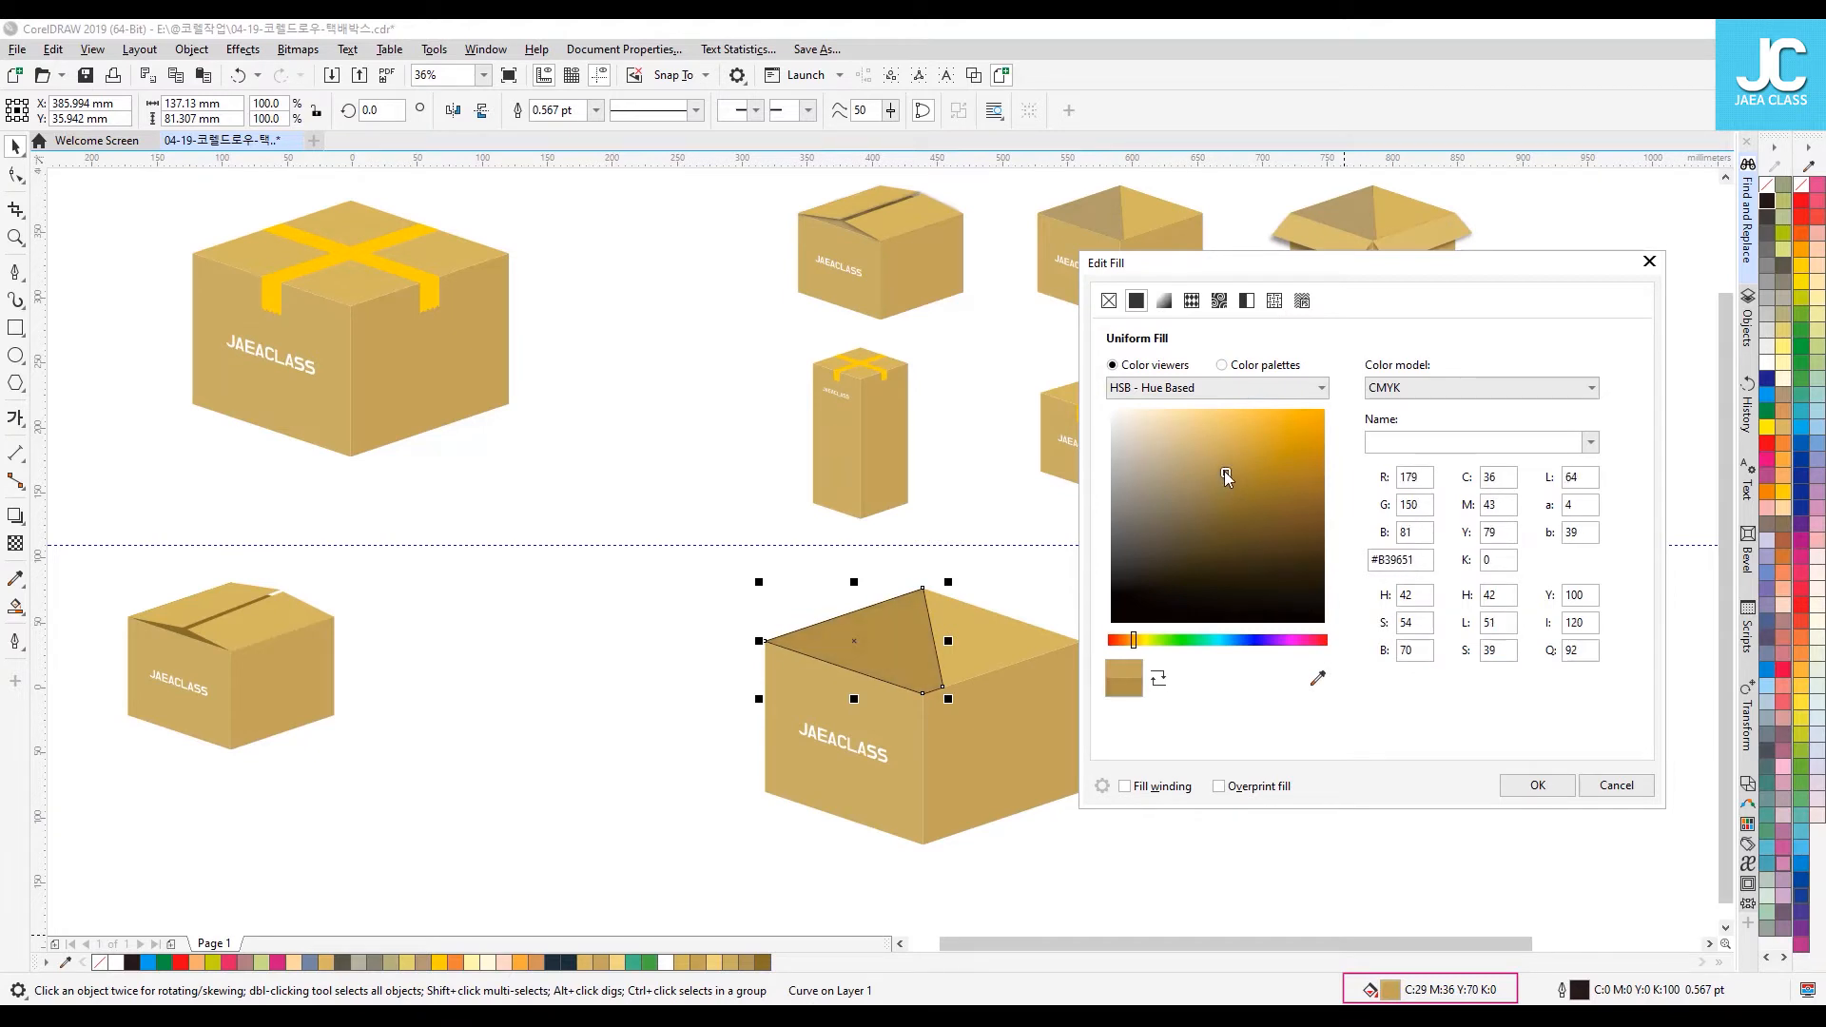
click(1537, 786)
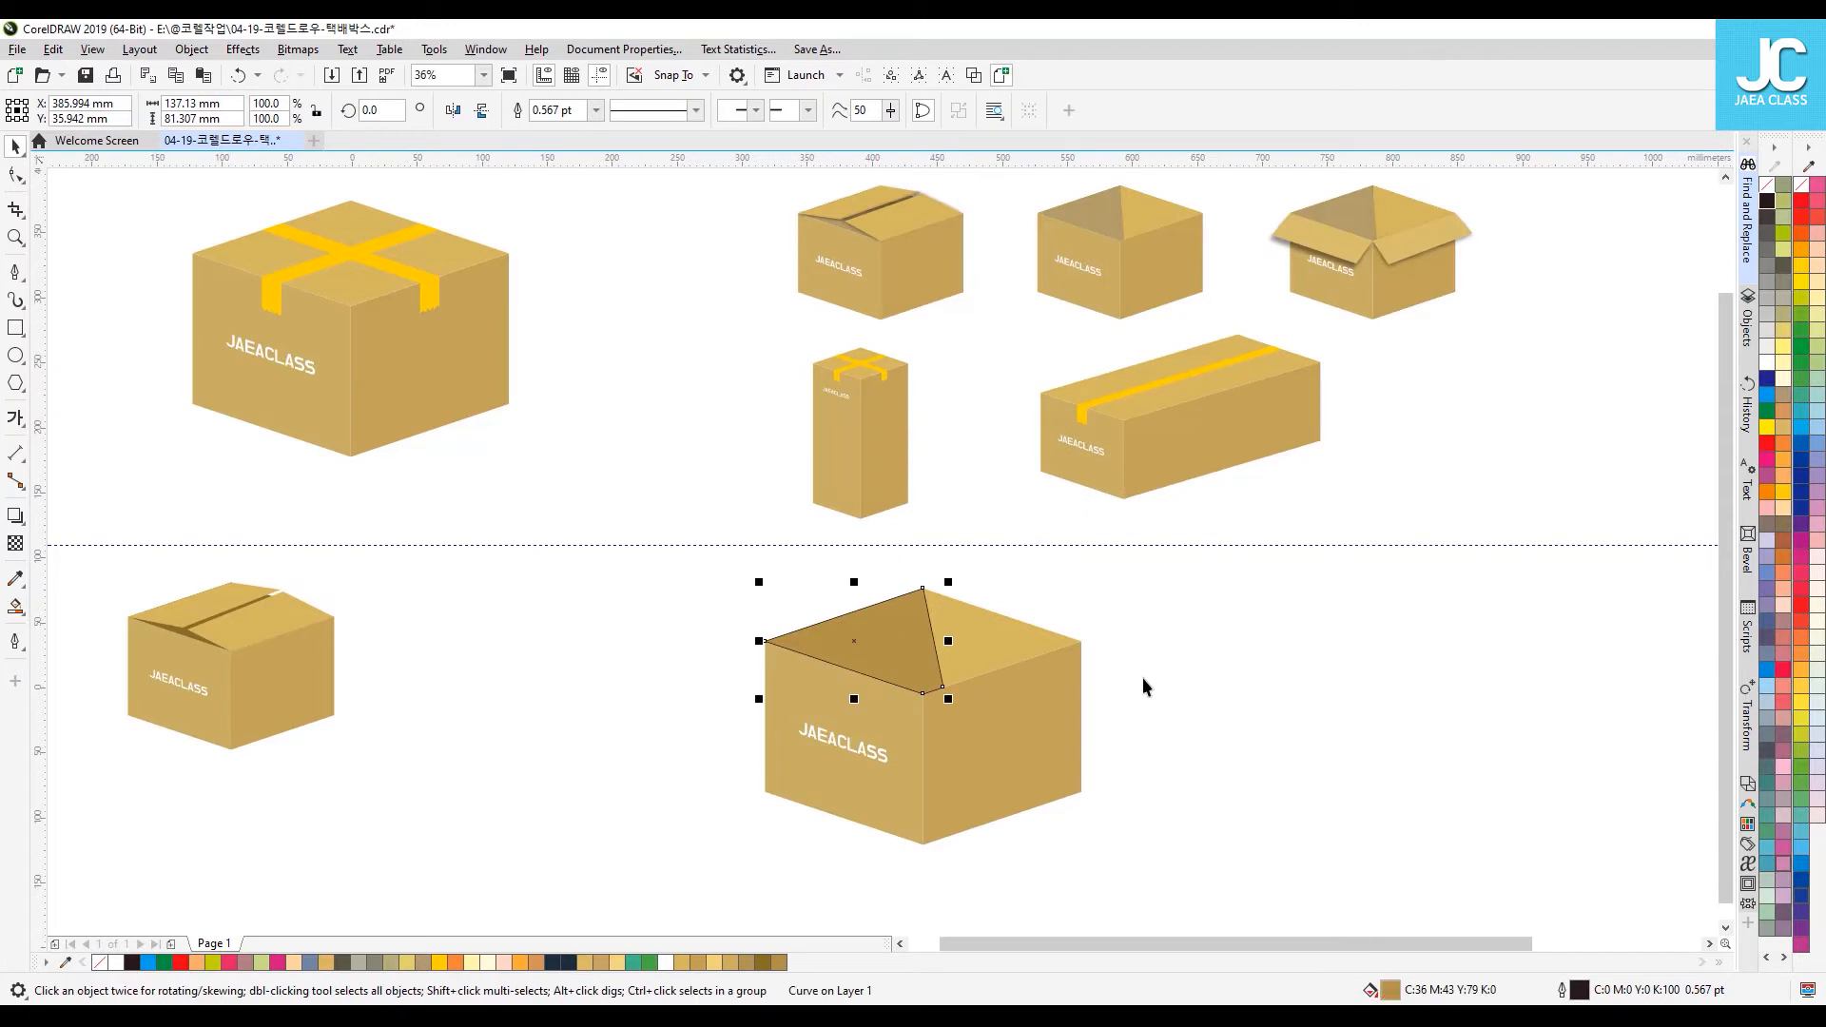
click(1147, 646)
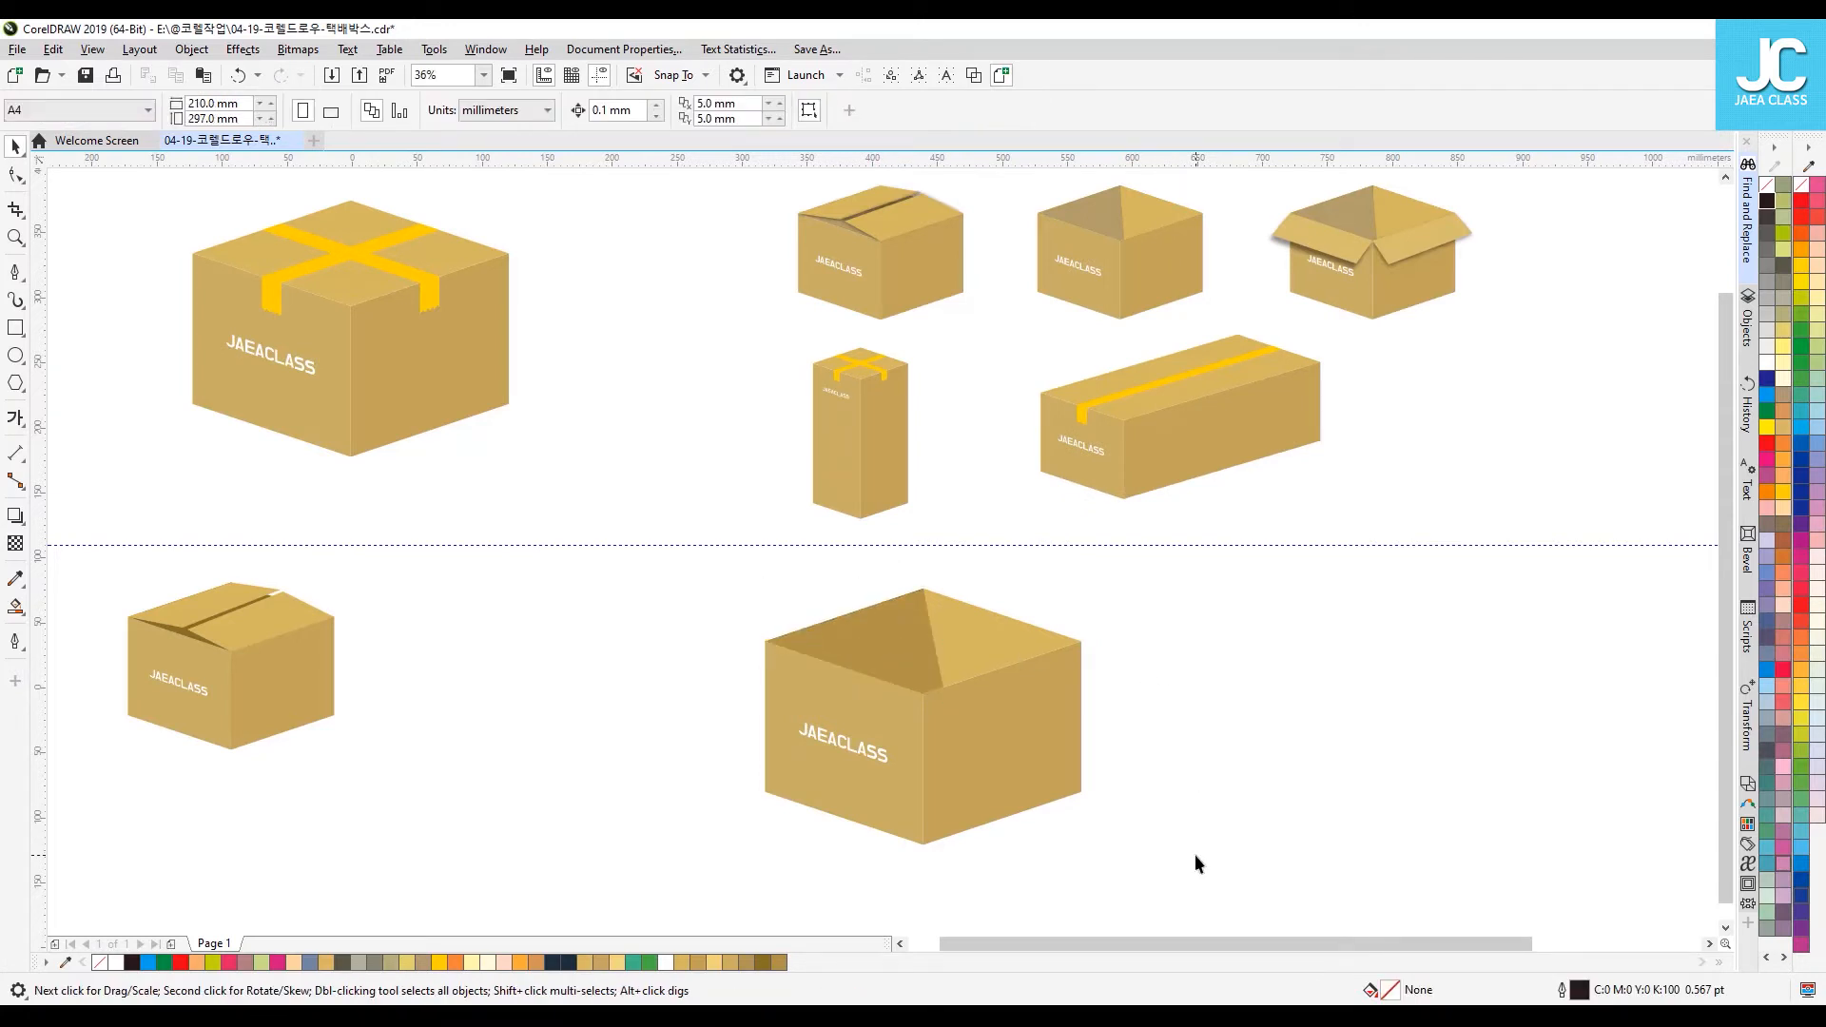
Step: Scale the open box down to about 148 mm wide and place it beside the small two-flap box
drag(648, 567, 650, 571)
drag(1090, 584, 1000, 653)
drag(873, 766, 502, 676)
drag(626, 561, 567, 588)
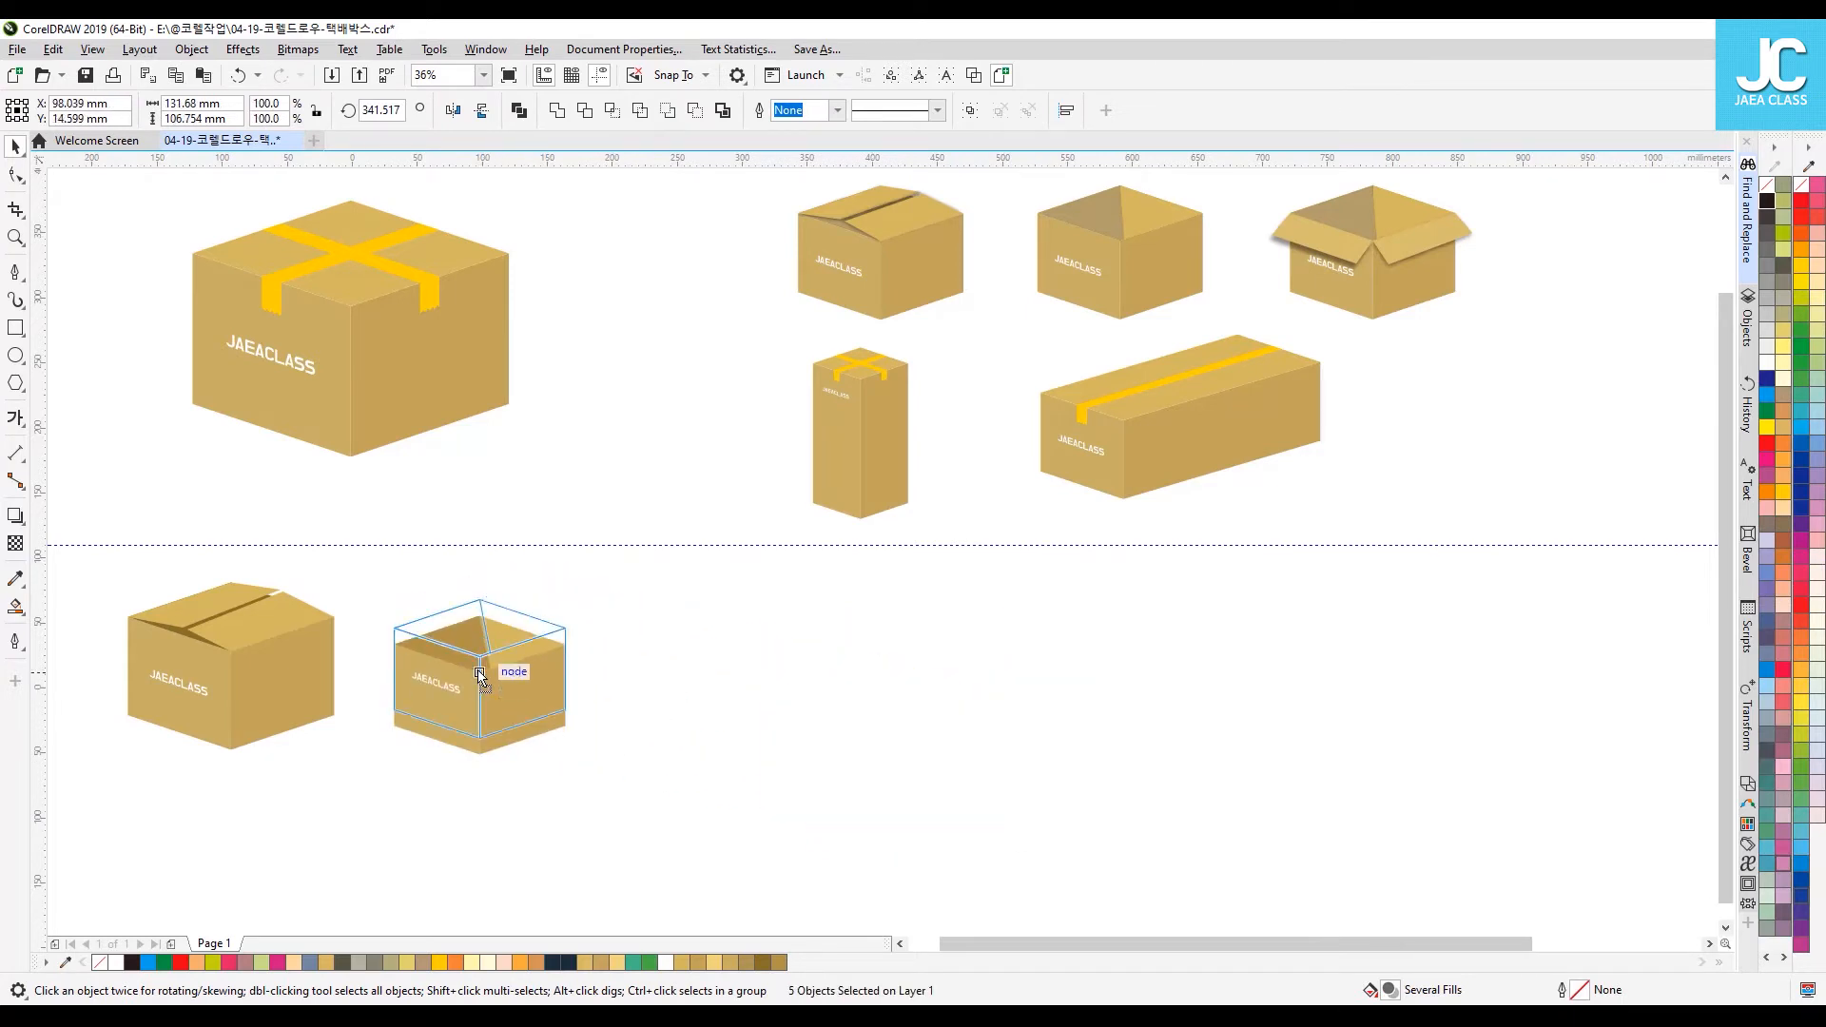
click(833, 677)
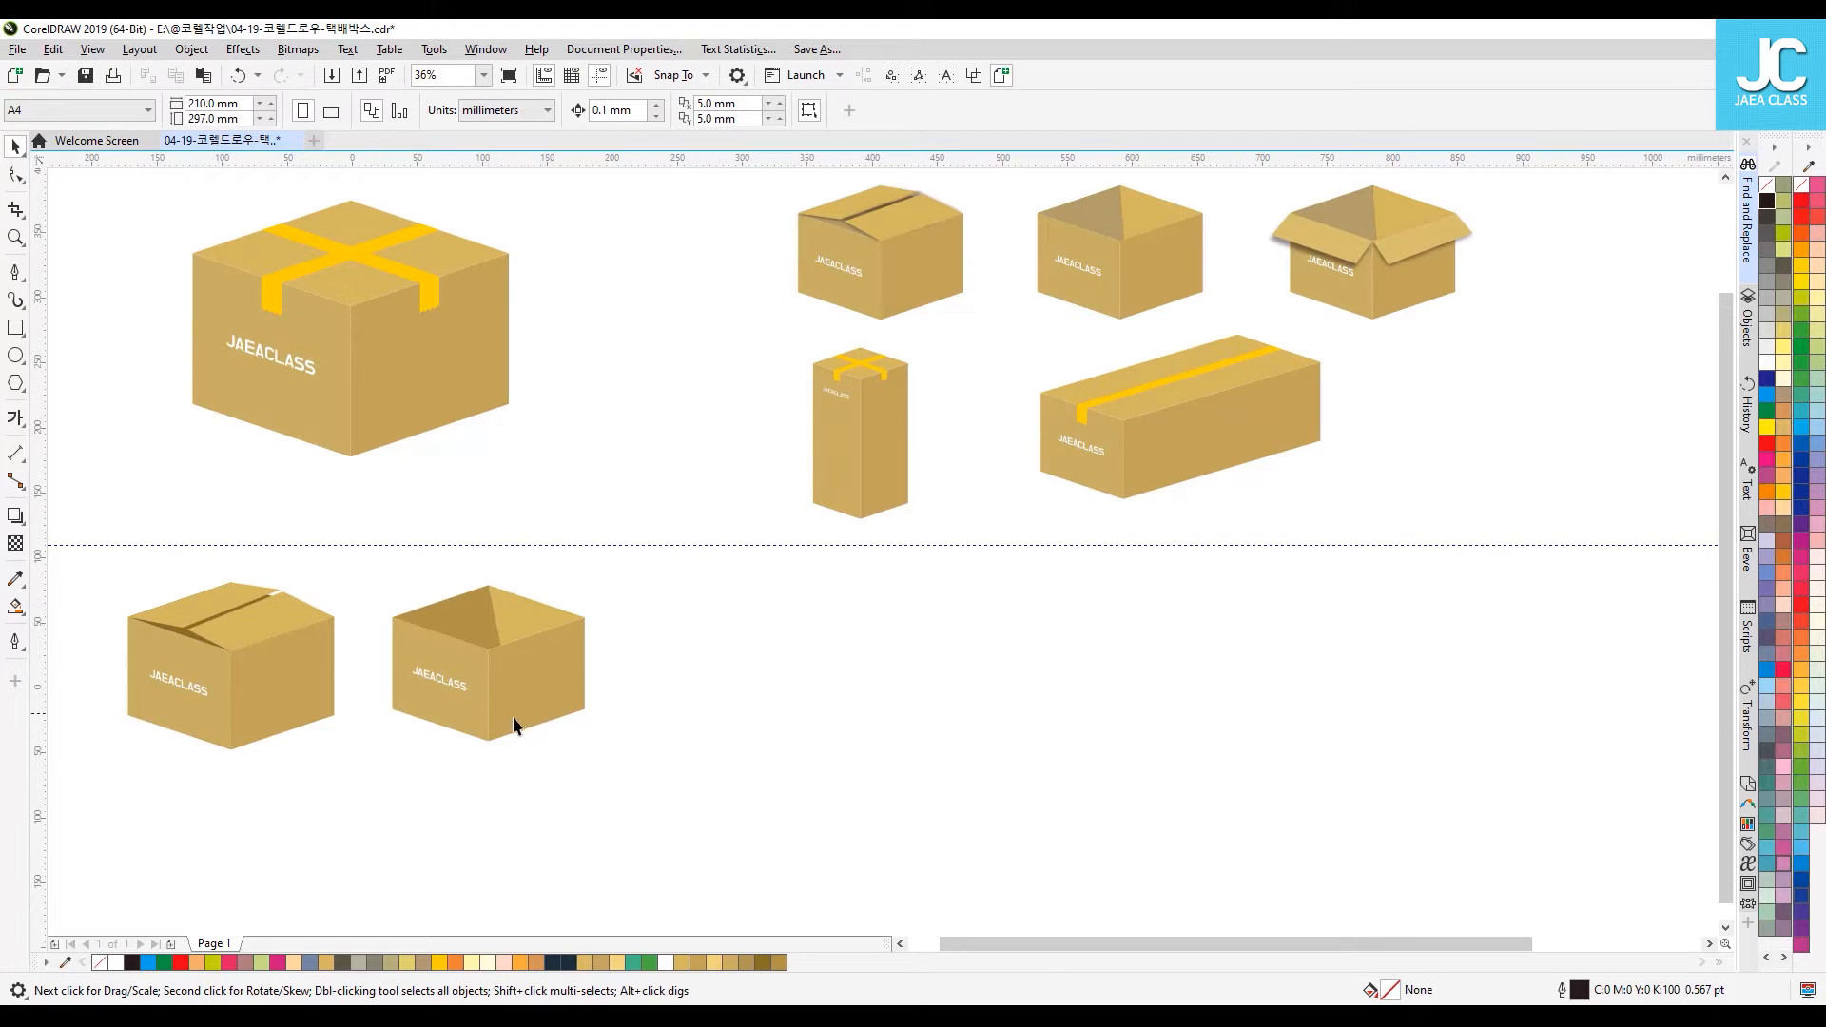
Step: Place a copy of the small open box in the empty area beside it and enlarge the copy
drag(656, 767, 376, 582)
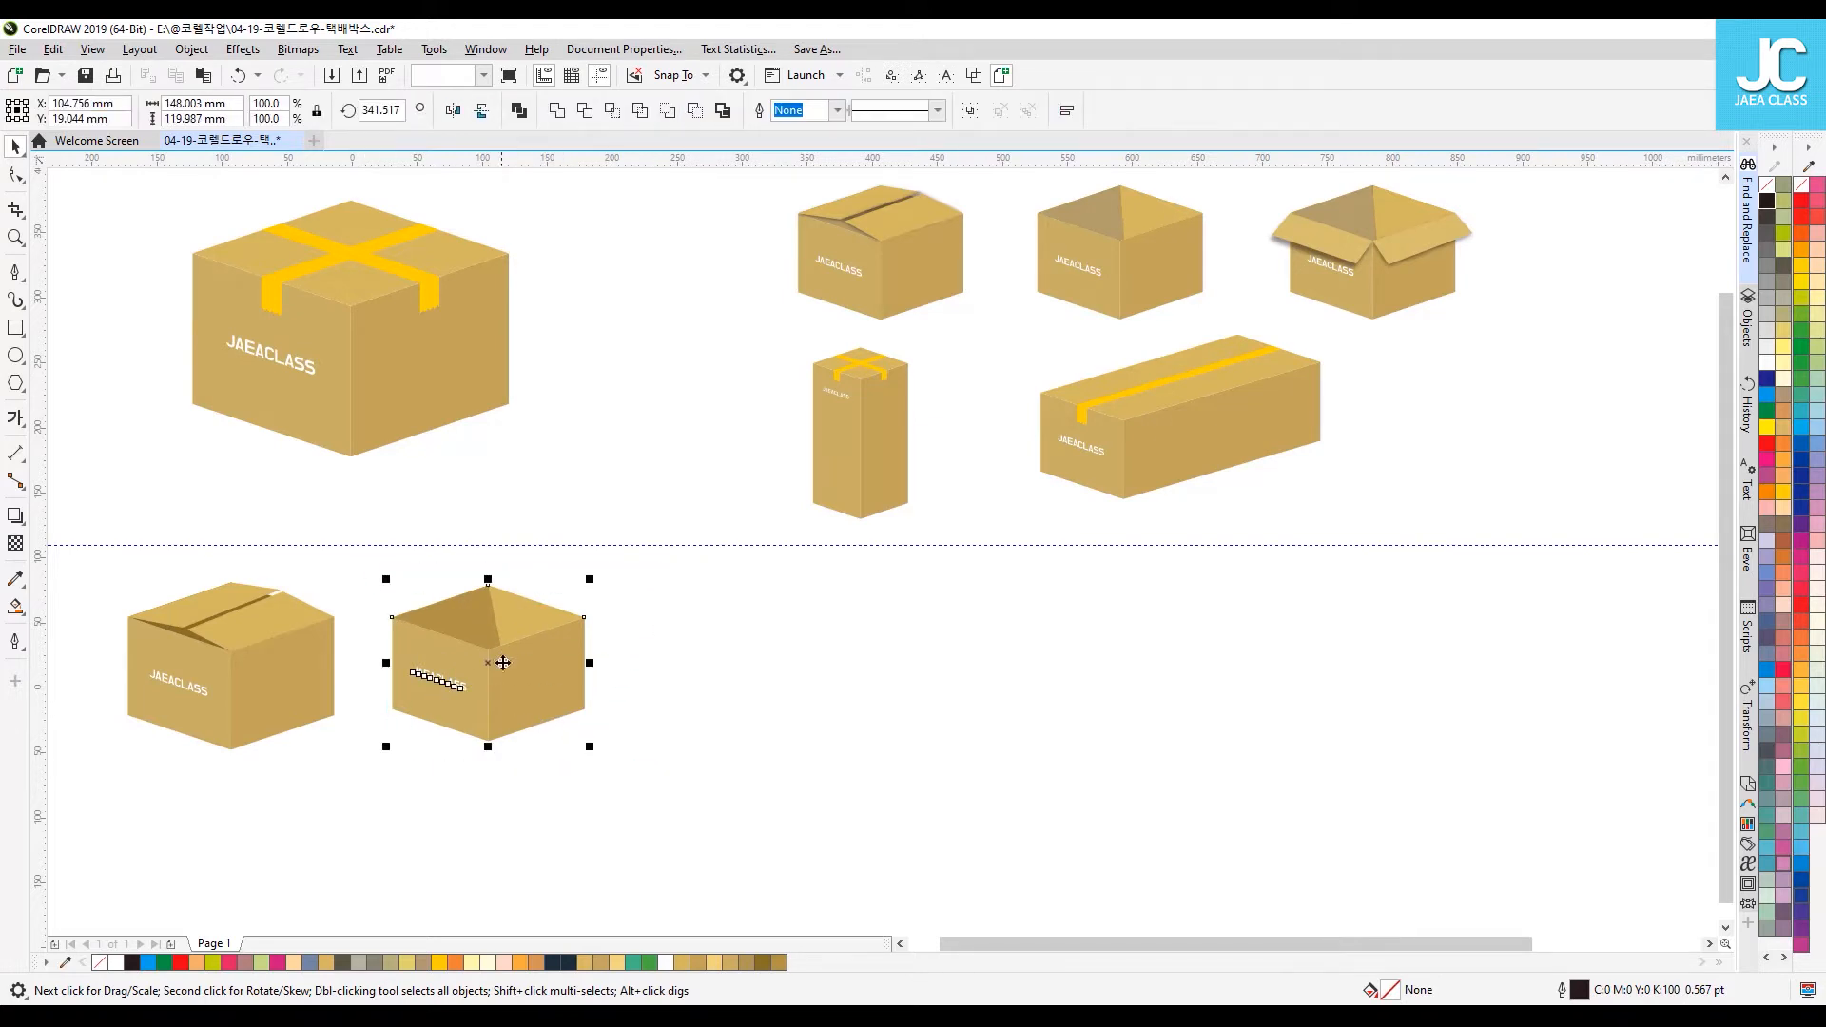
drag(502, 660, 946, 733)
drag(1050, 630, 1176, 566)
click(1191, 702)
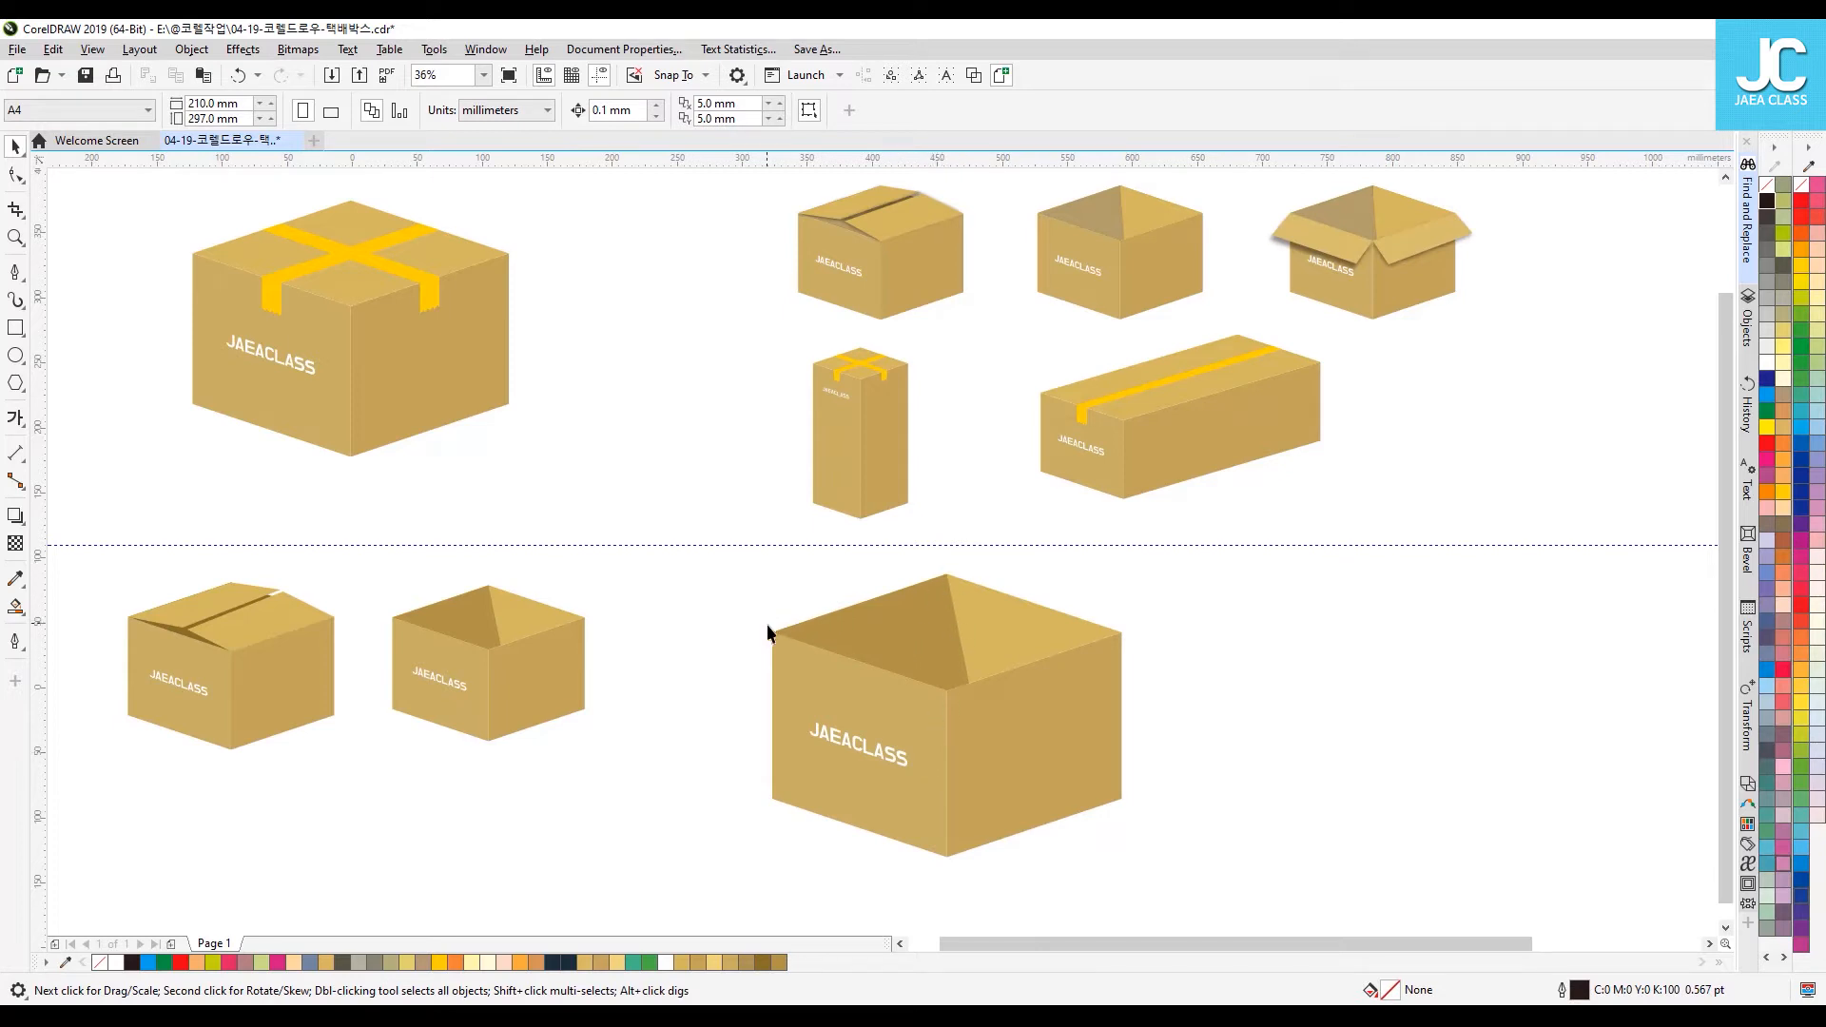
Step: Try to move the dark inner wall off the enlarged open box and undo the move
drag(910, 650, 756, 569)
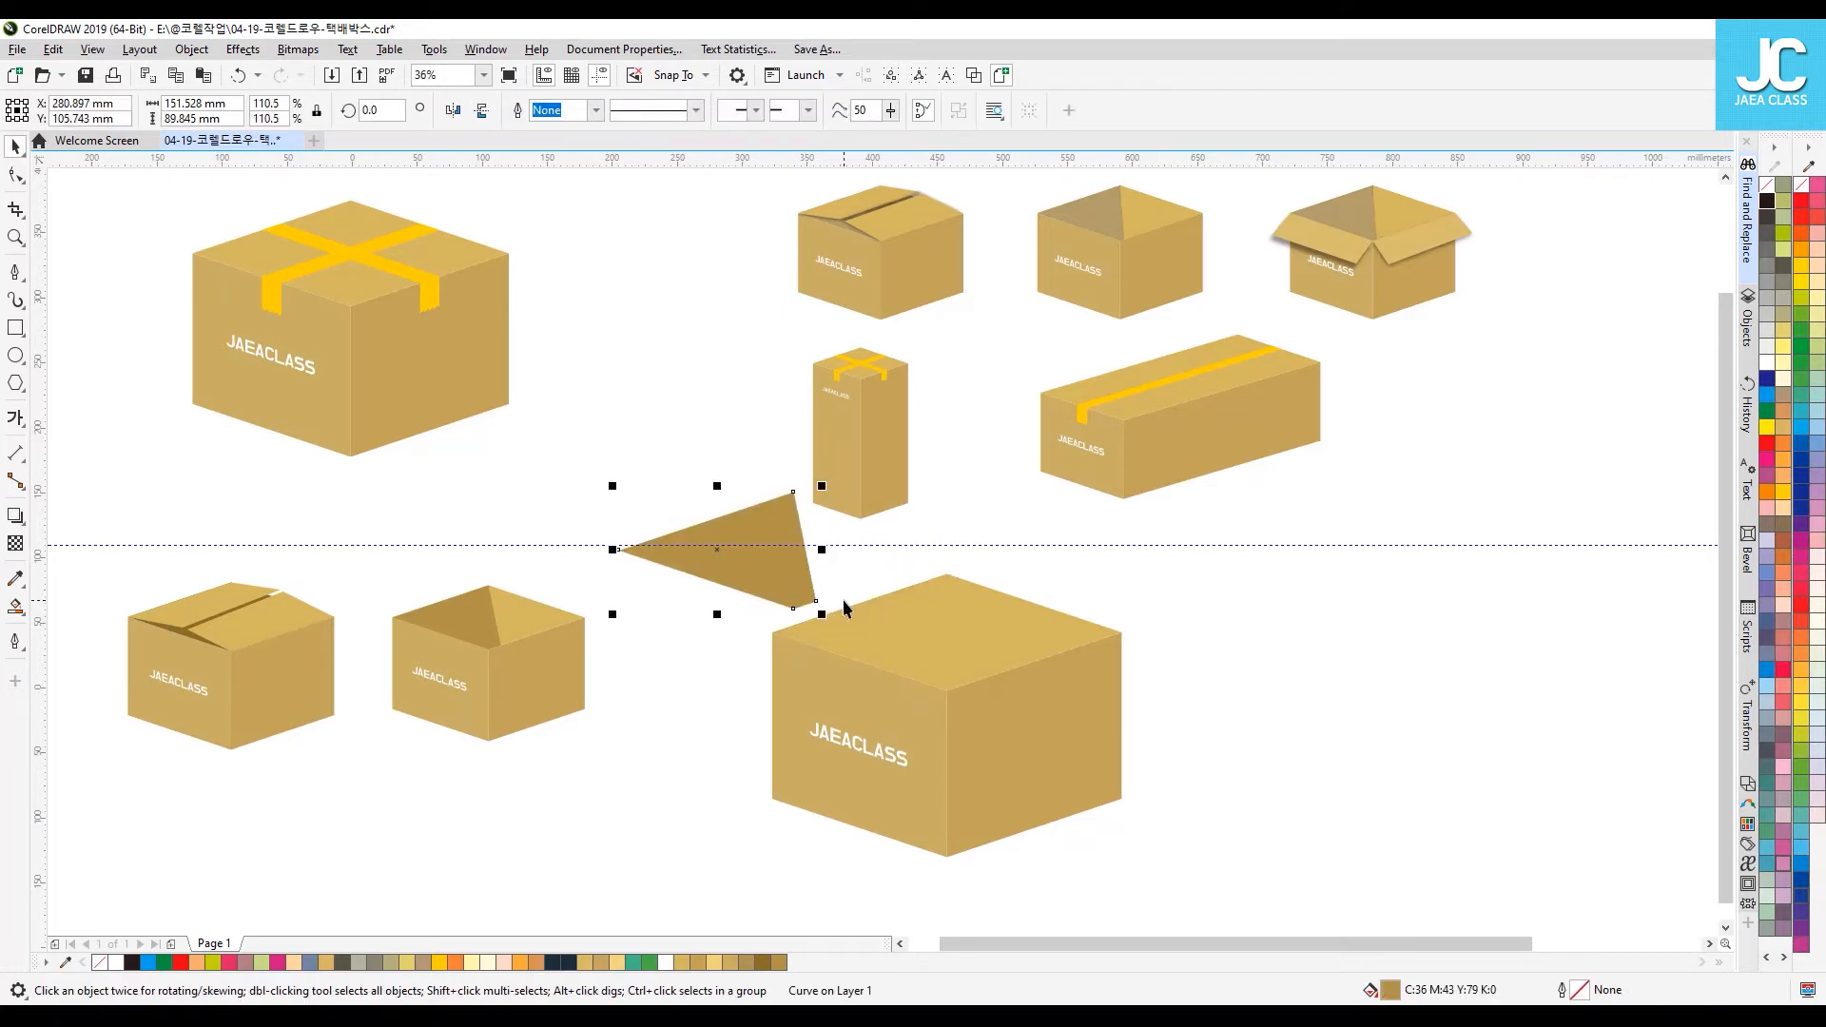
key(ctrl+z)
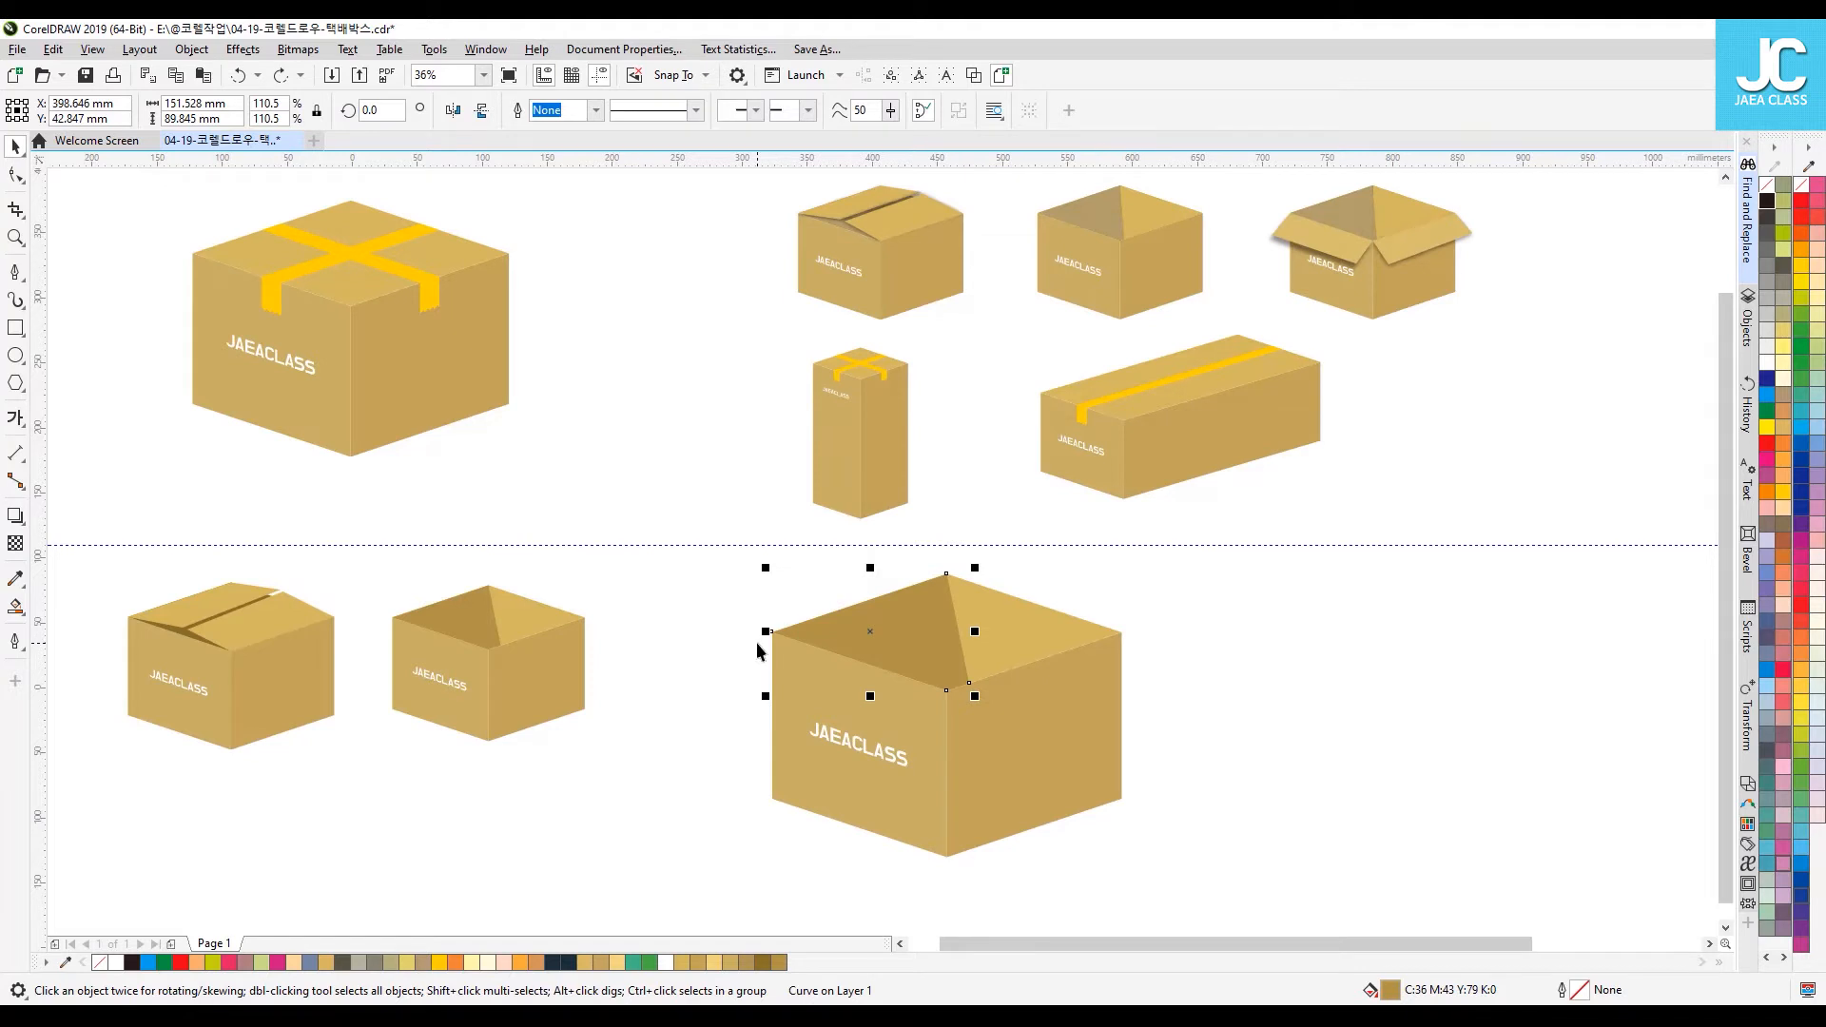
click(699, 613)
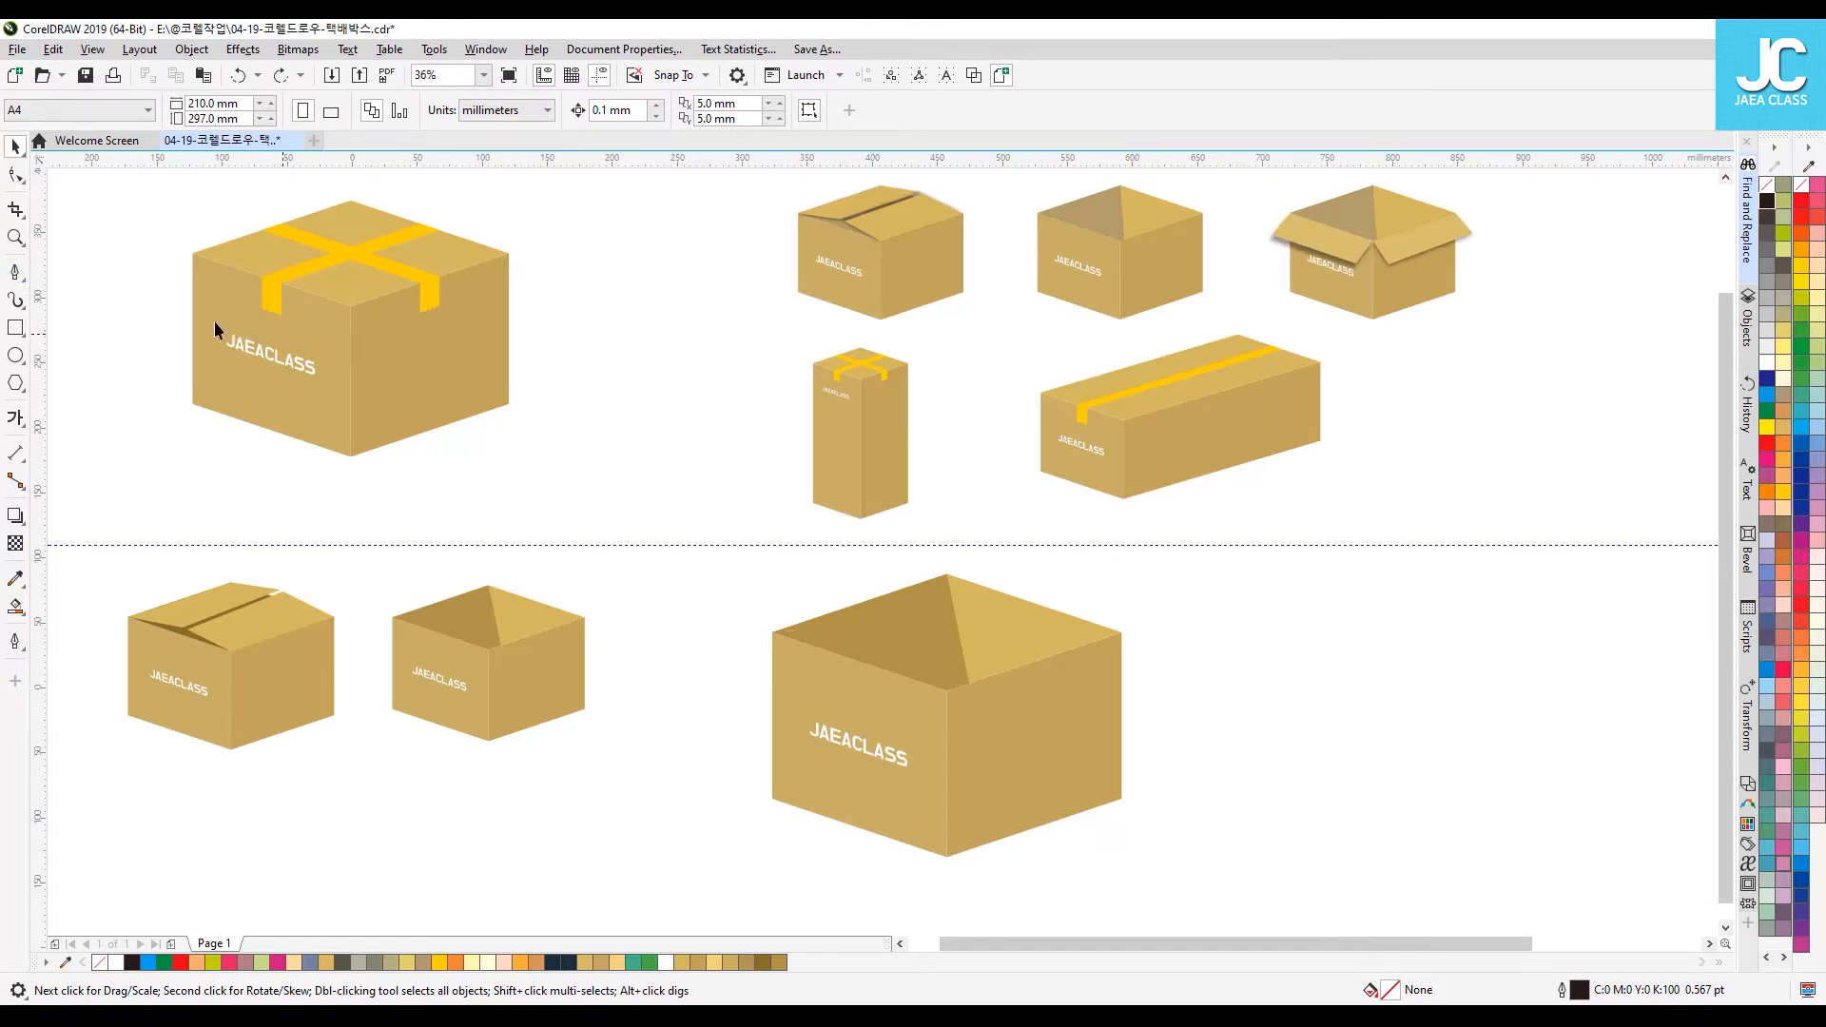
click(14, 272)
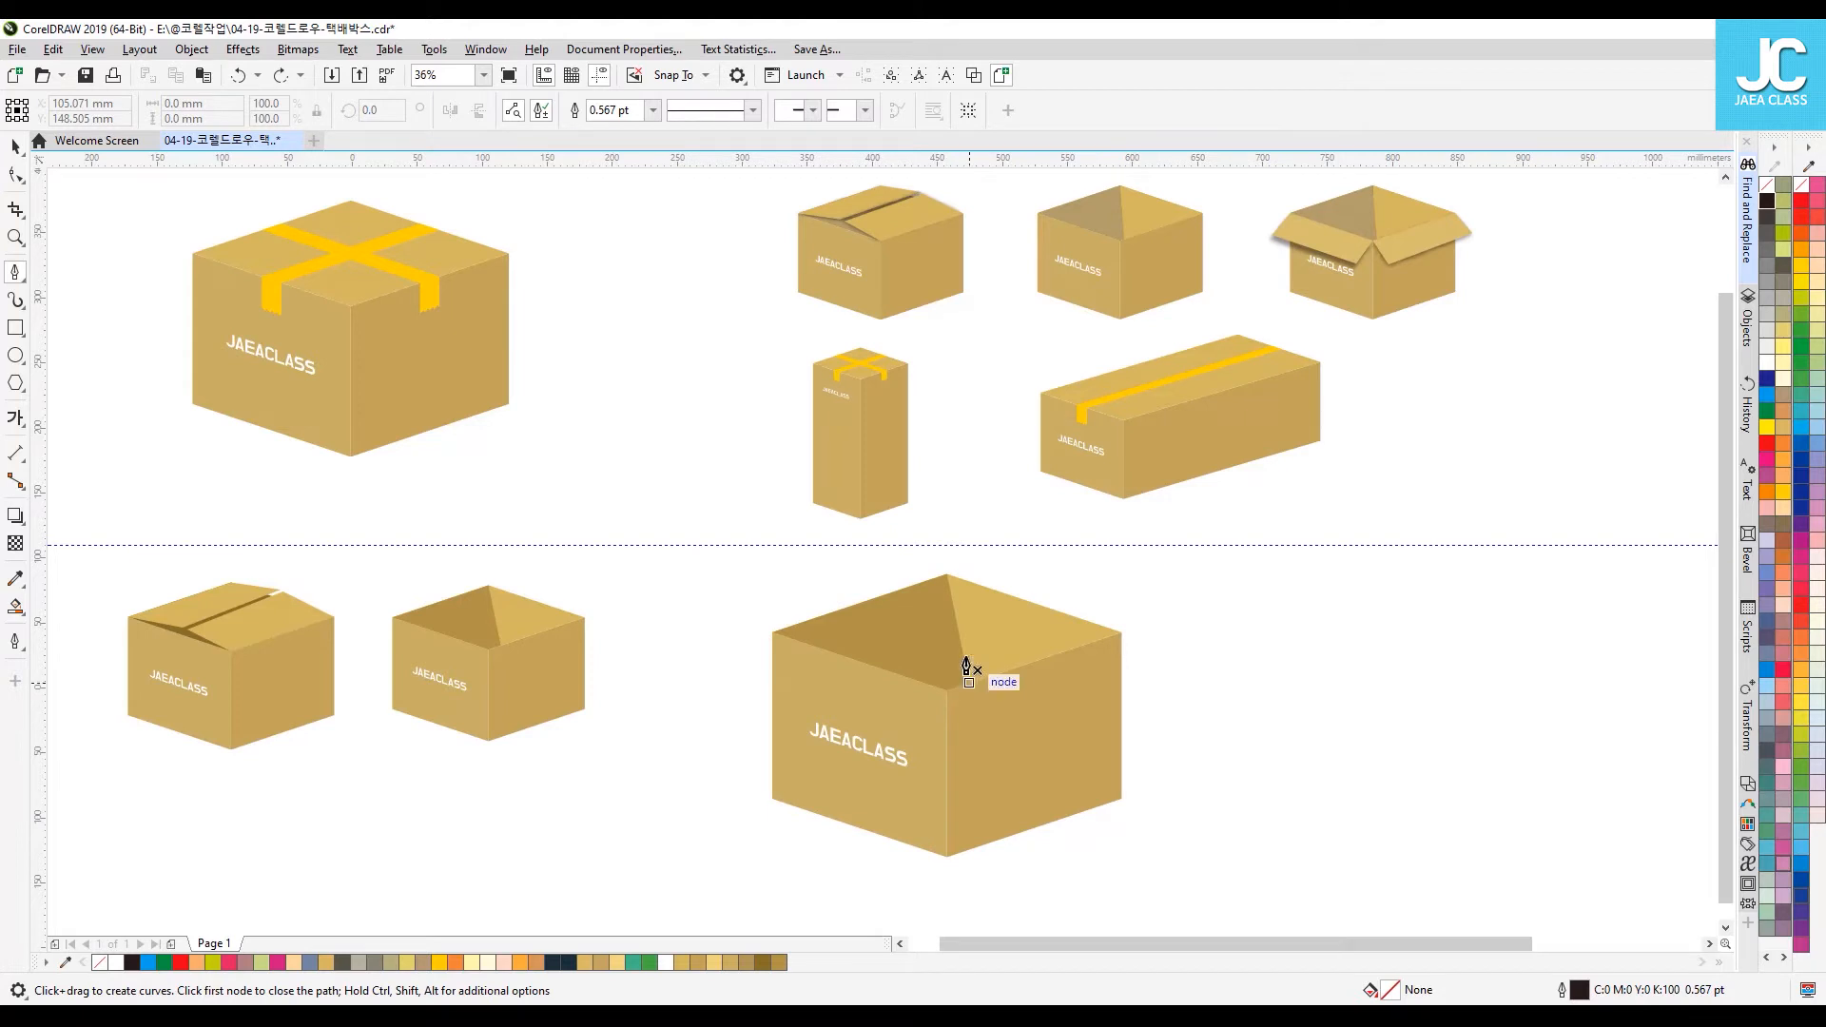
click(771, 632)
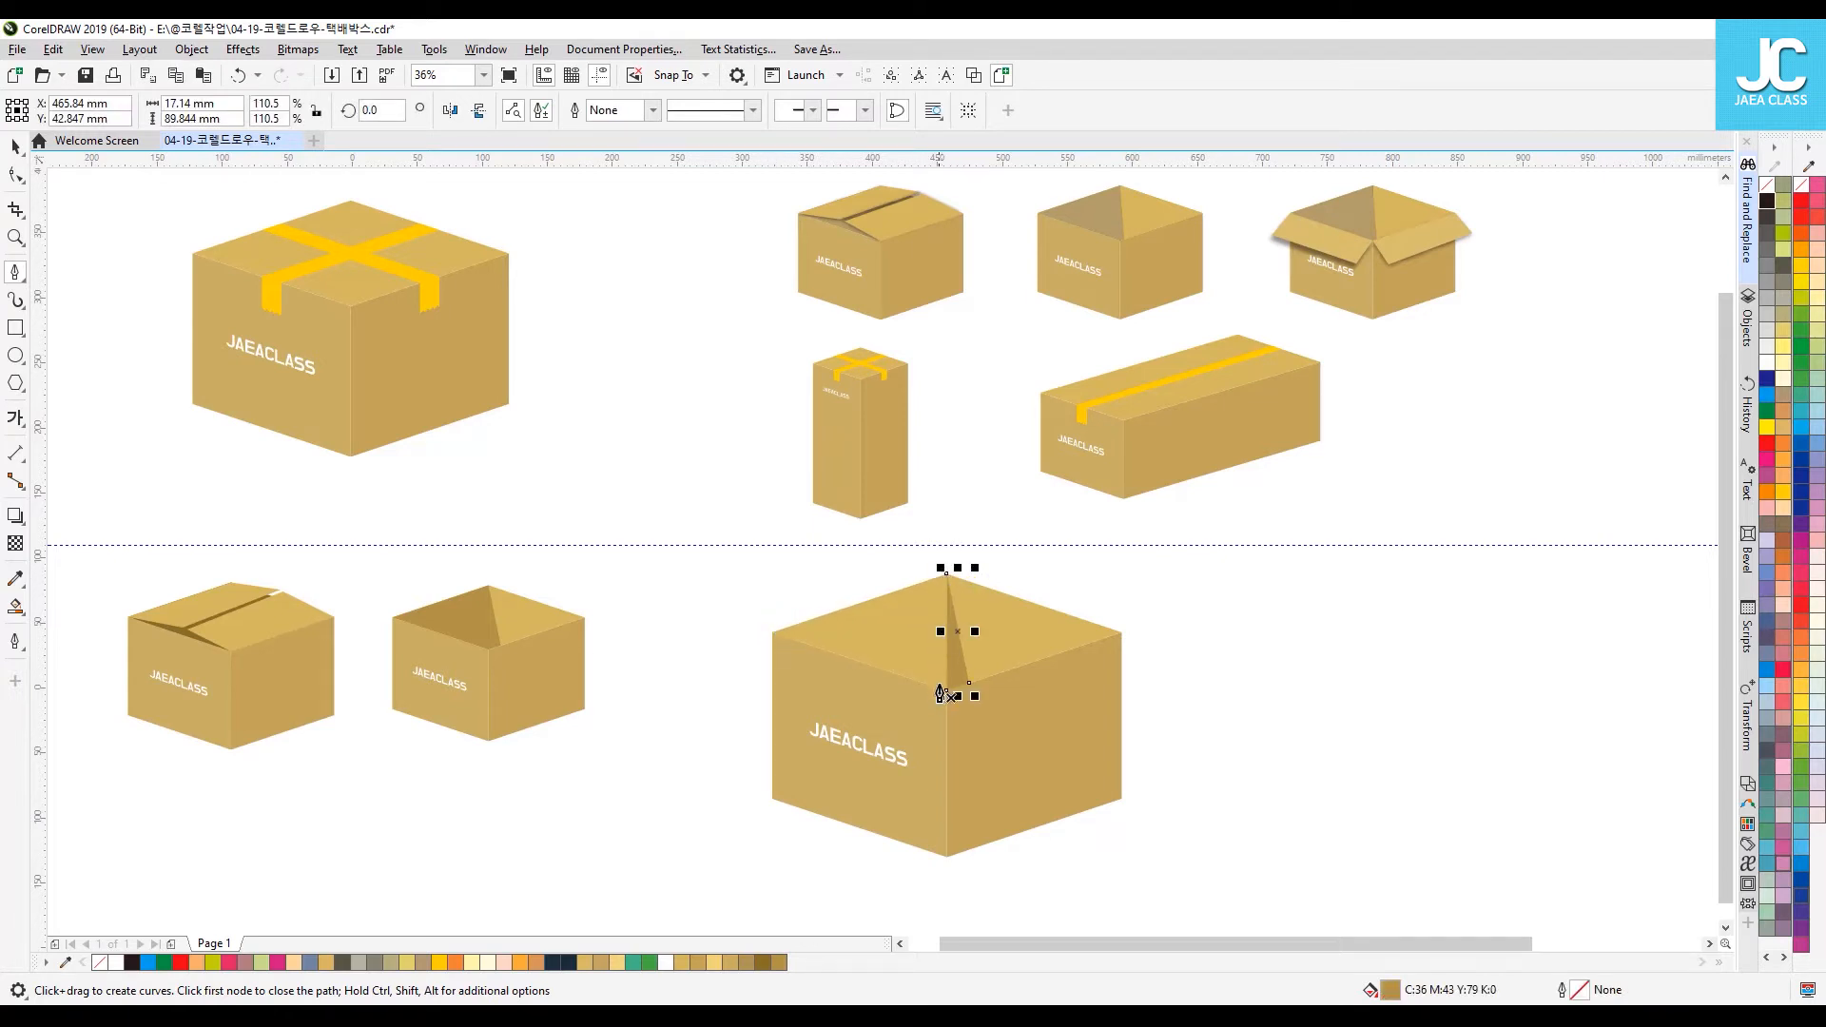
key(ctrl+z)
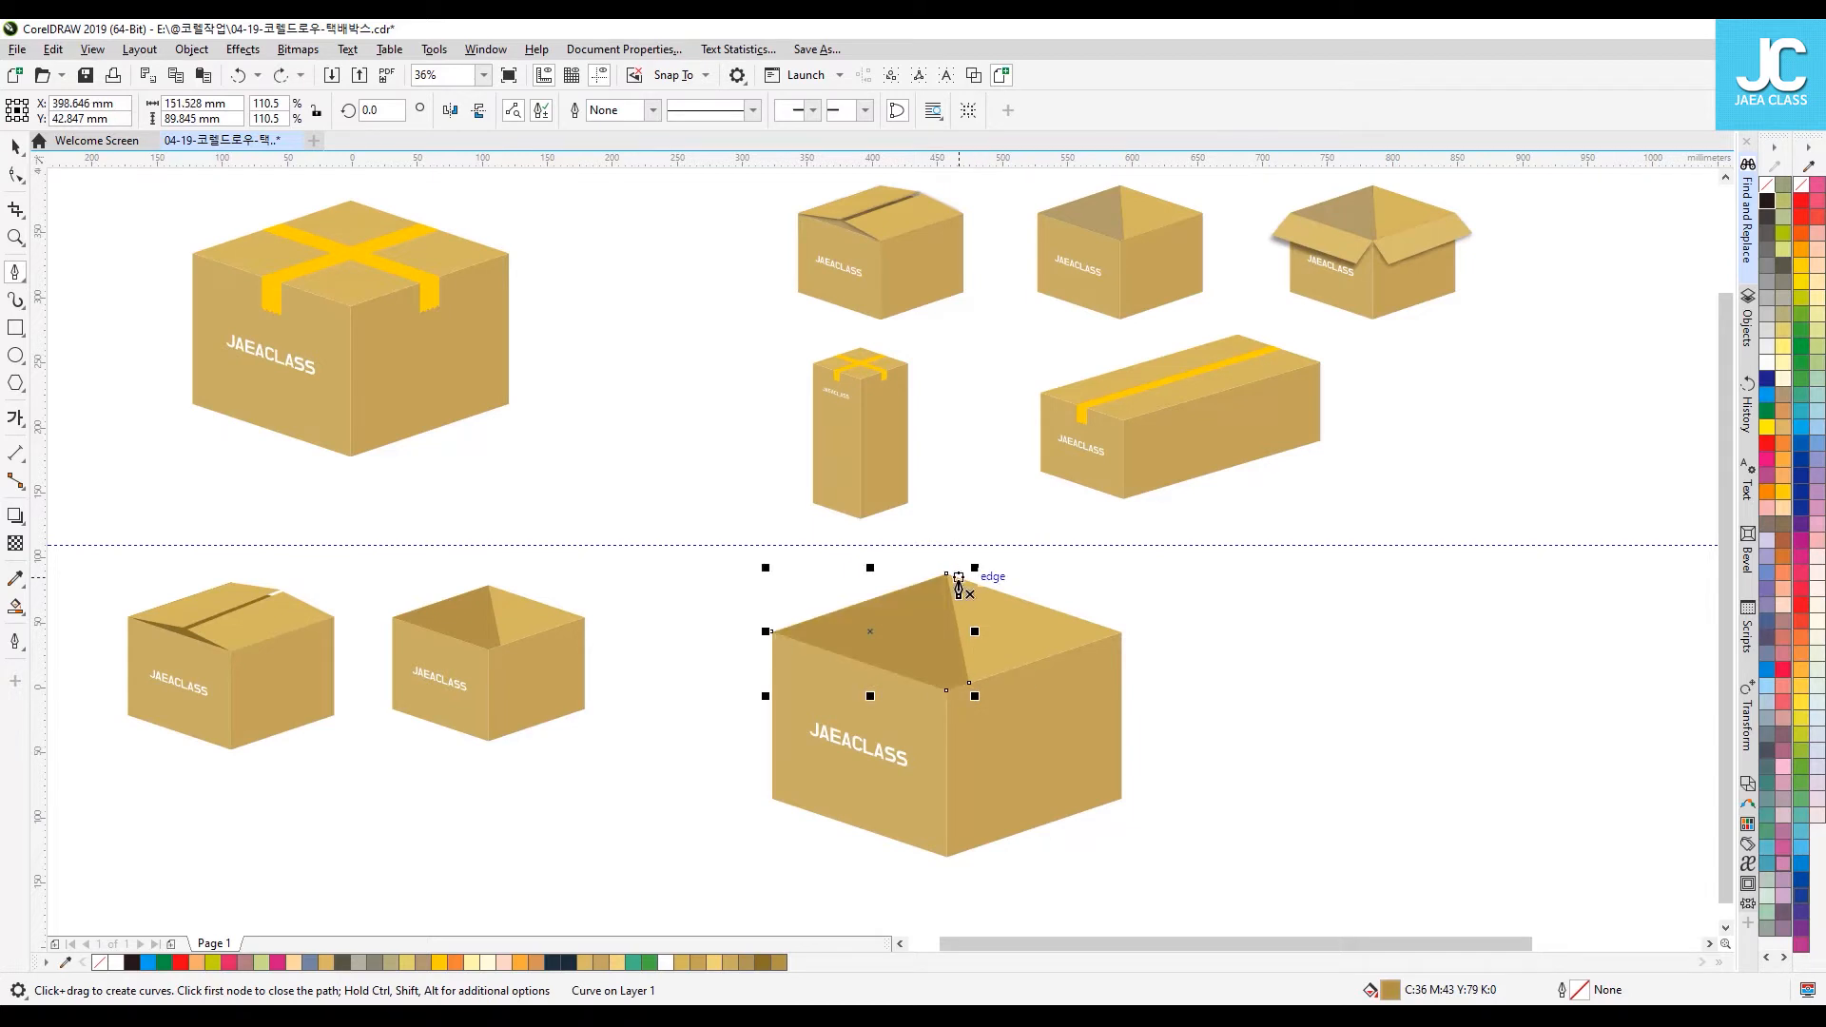
key(space)
key(Escape)
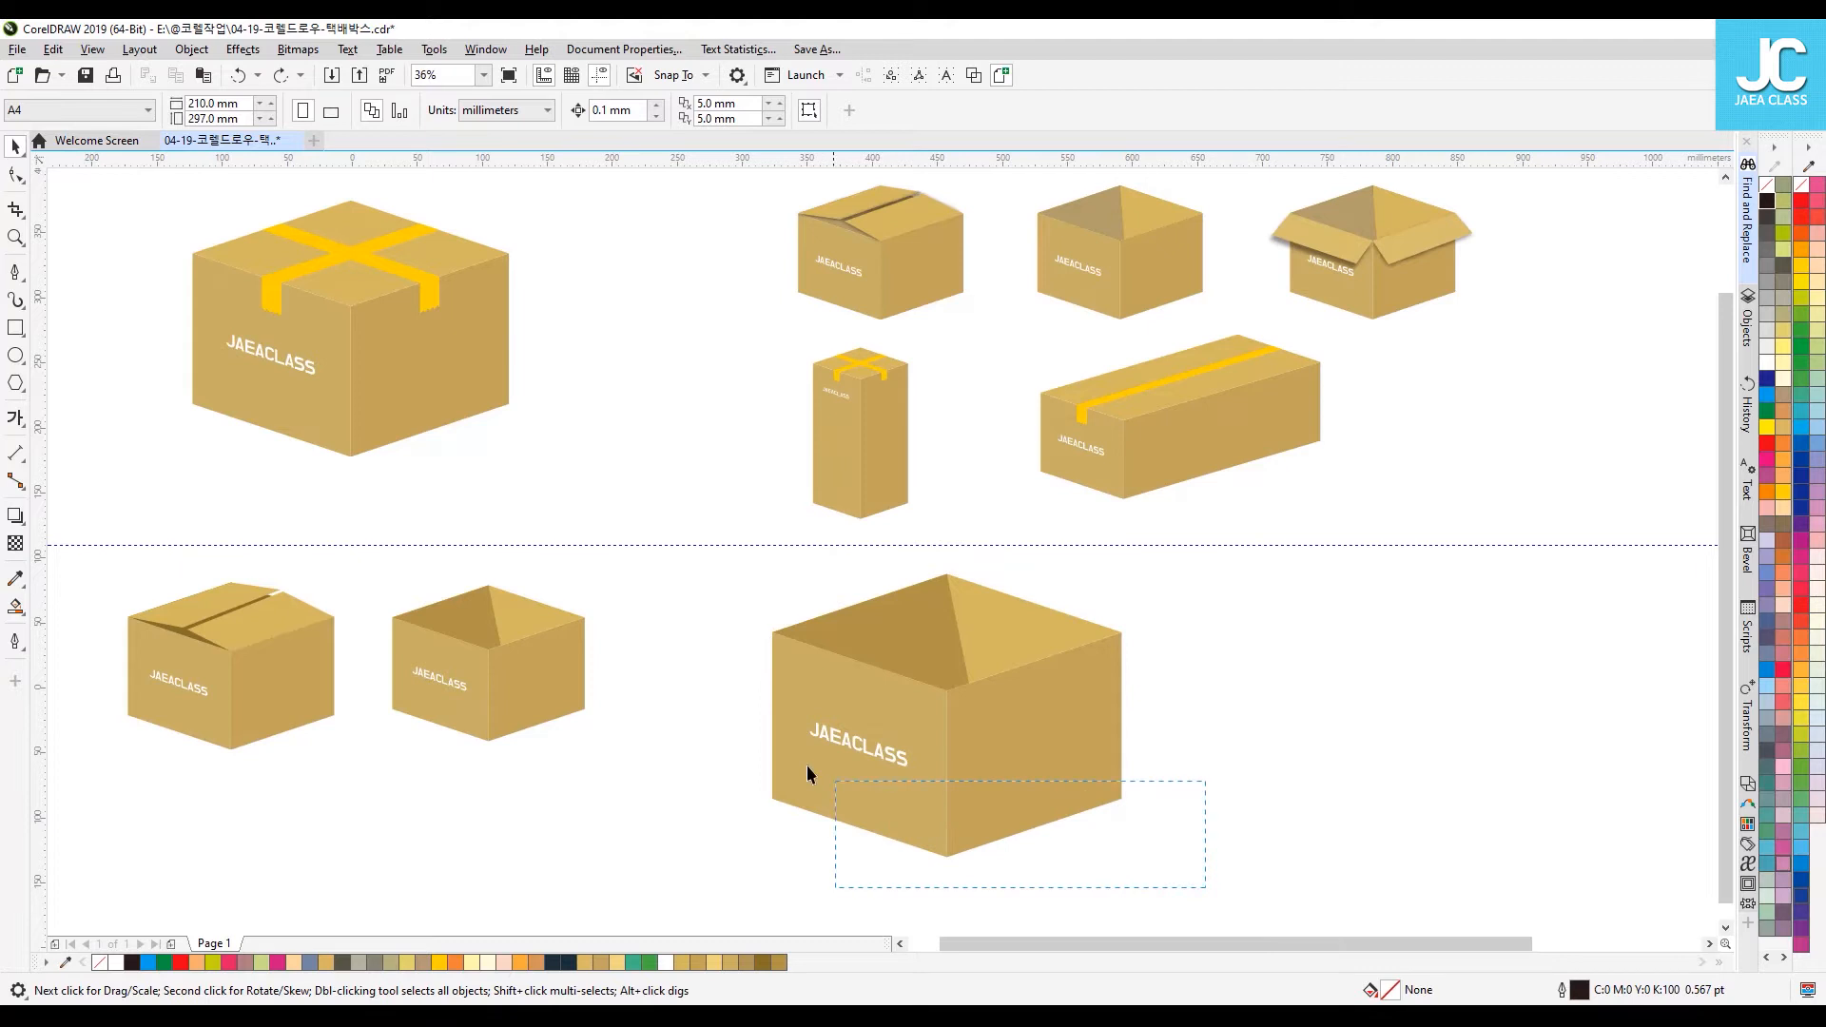
Step: Select all the objects of the enlarged open box and group them
drag(715, 560, 714, 559)
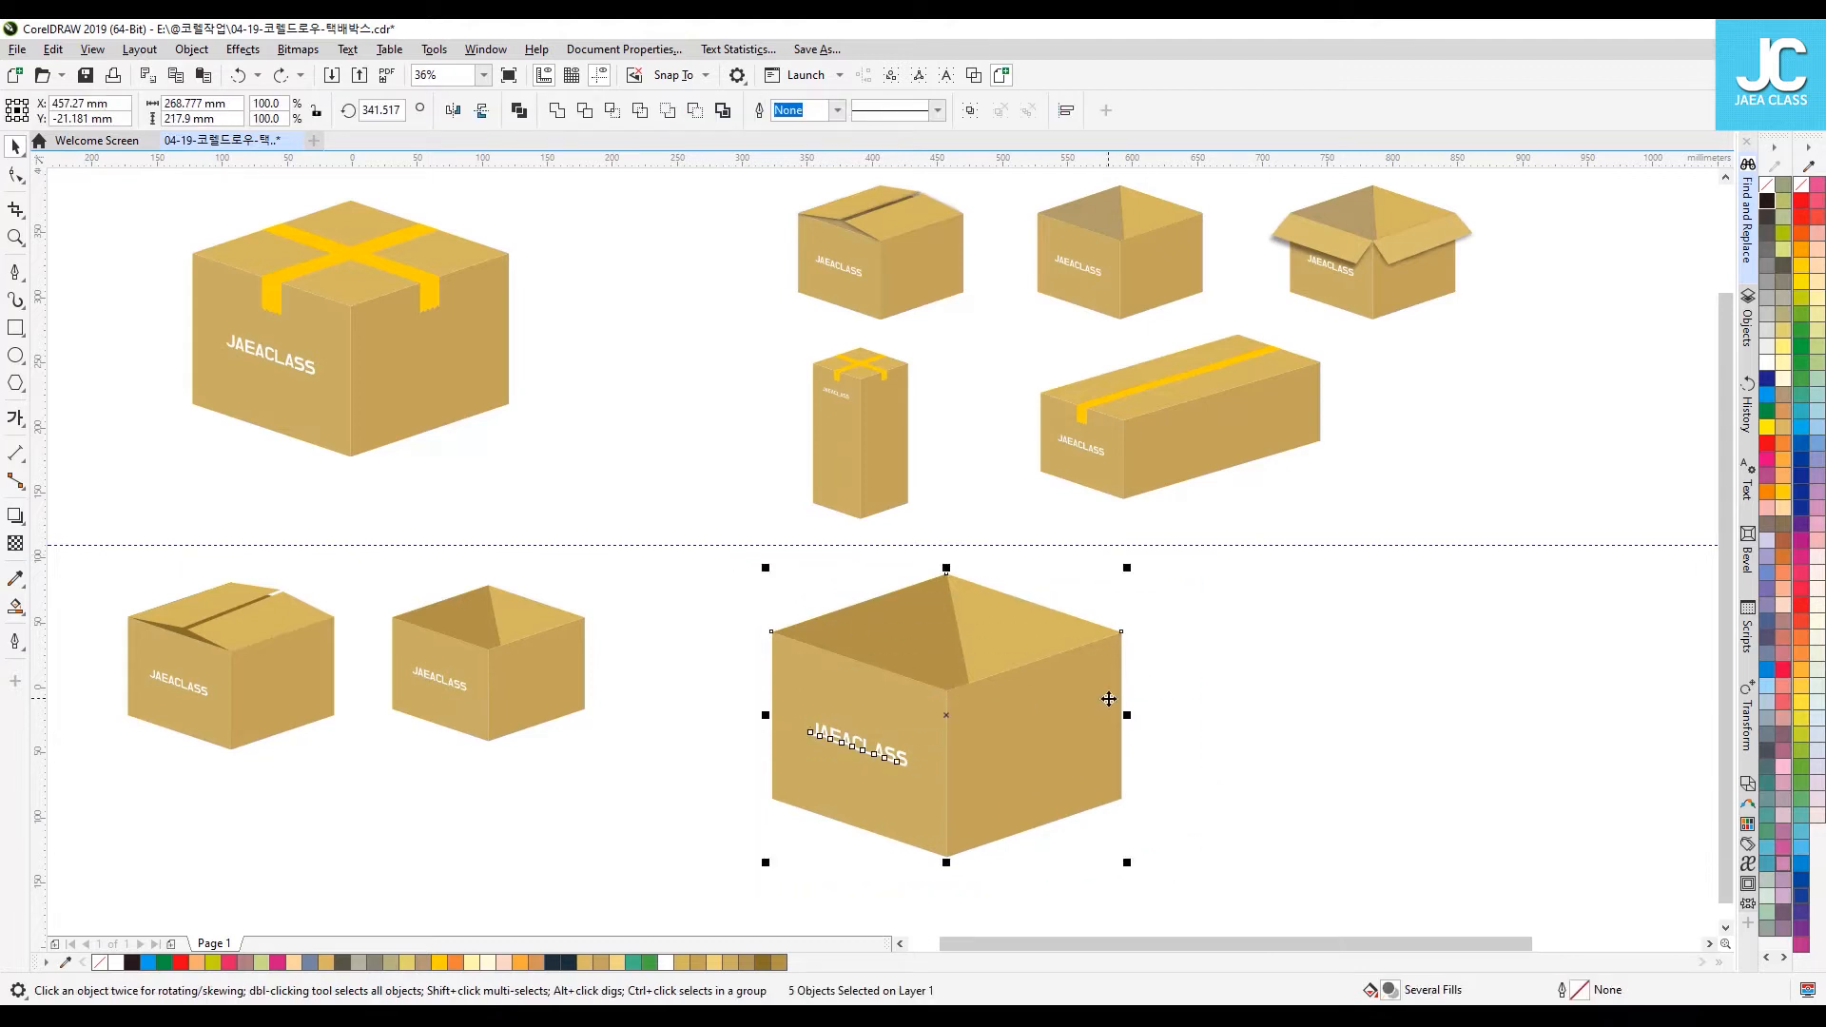
key(ctrl+g)
click(683, 619)
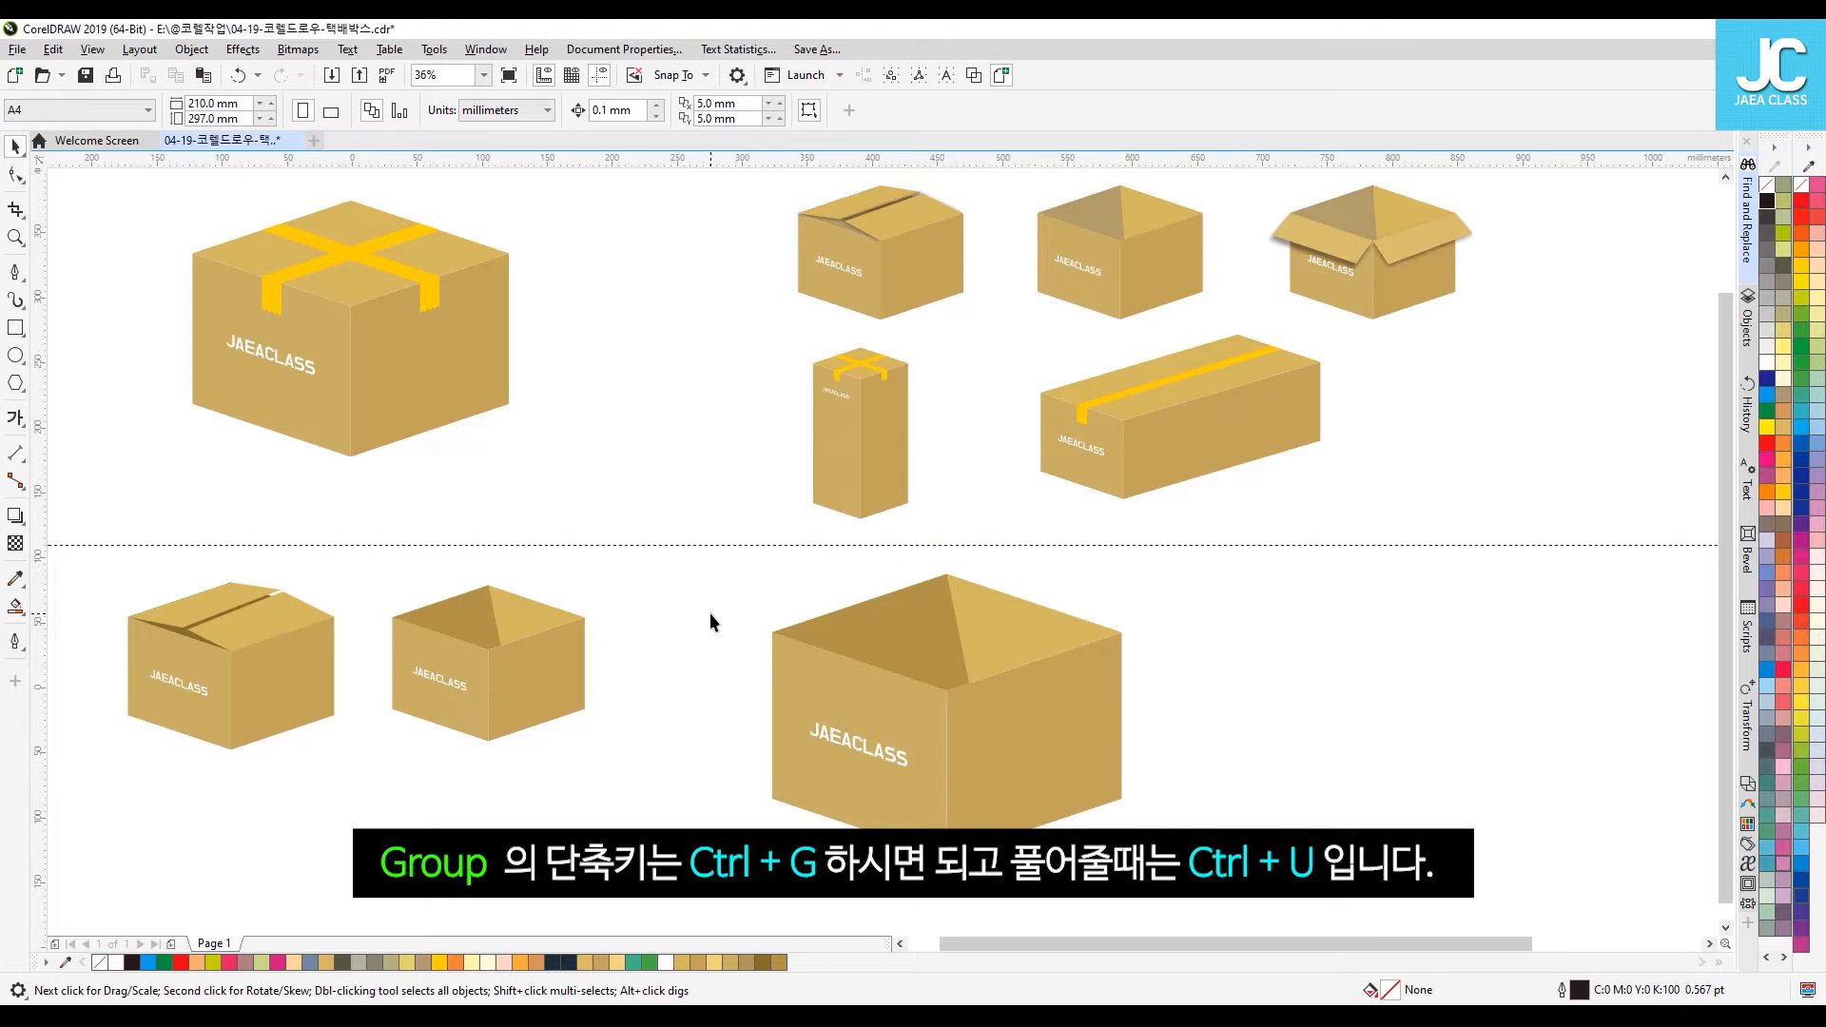
Step: With the Pen tool, draw a closed four-corner flap outline folding outward from the box's front-left rim, about 160 mm wide and 82 mm high
click(16, 274)
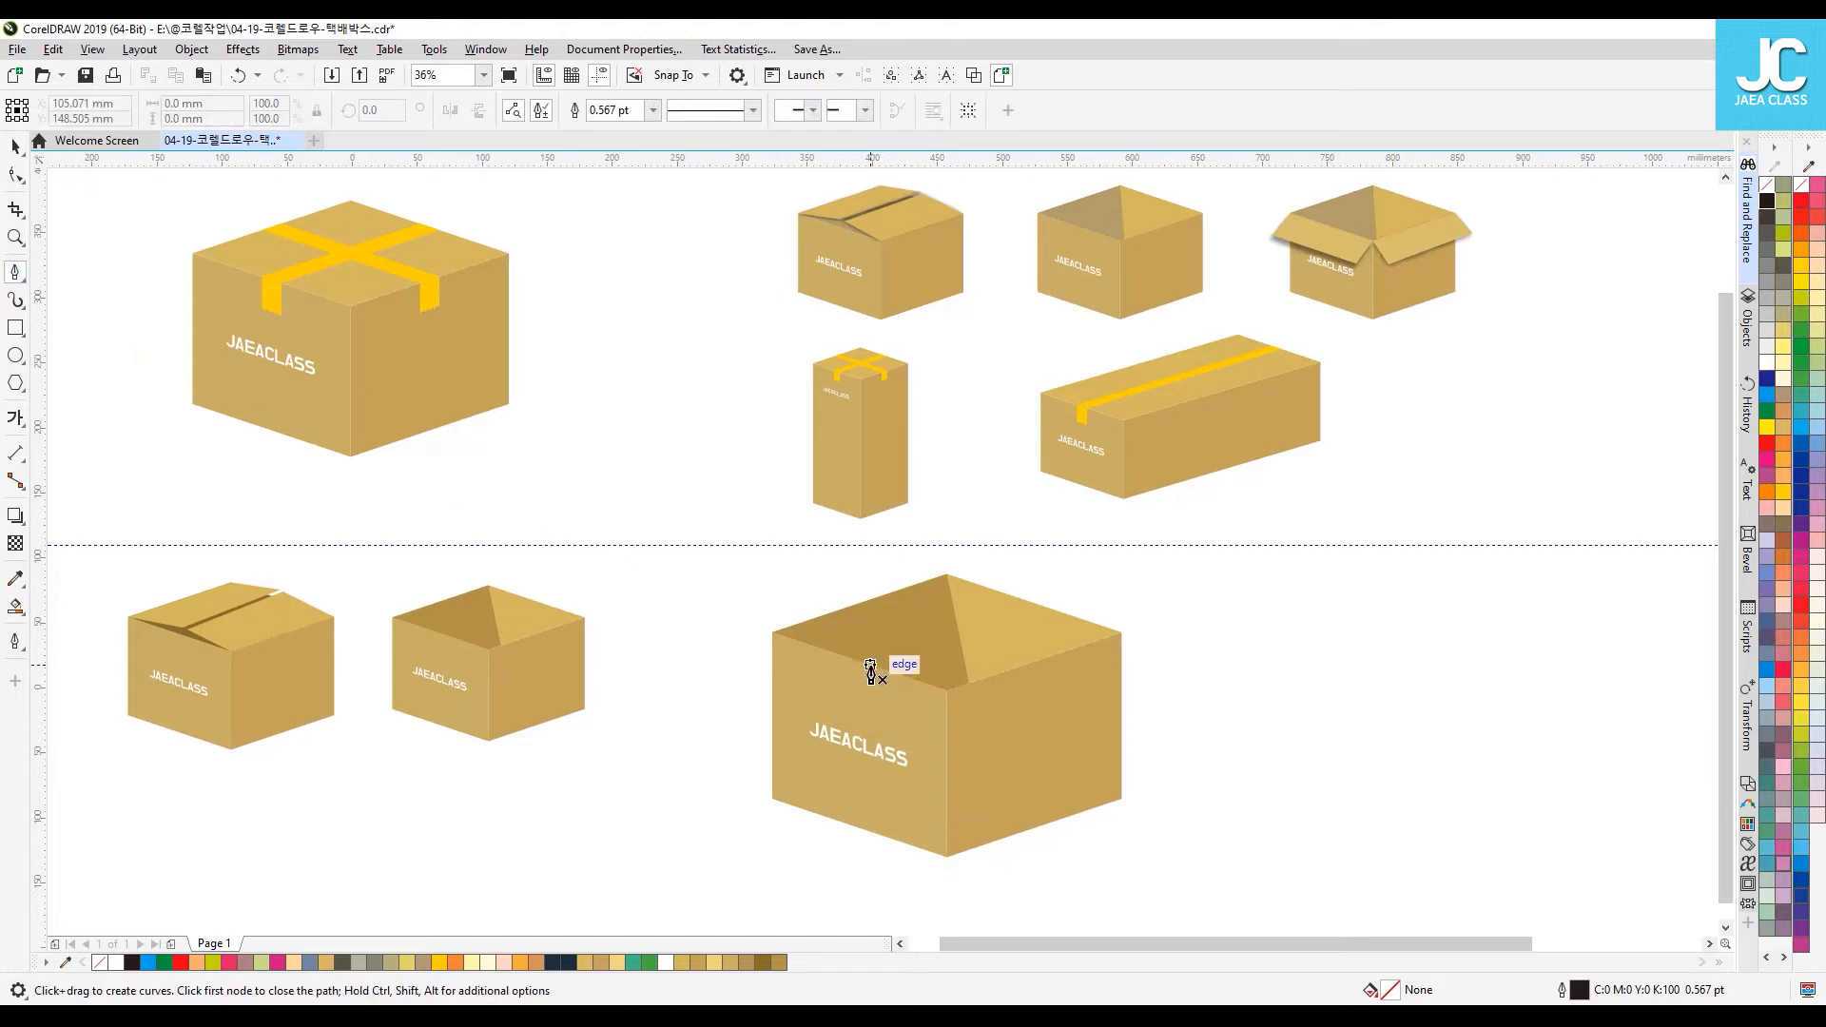
click(772, 632)
click(740, 681)
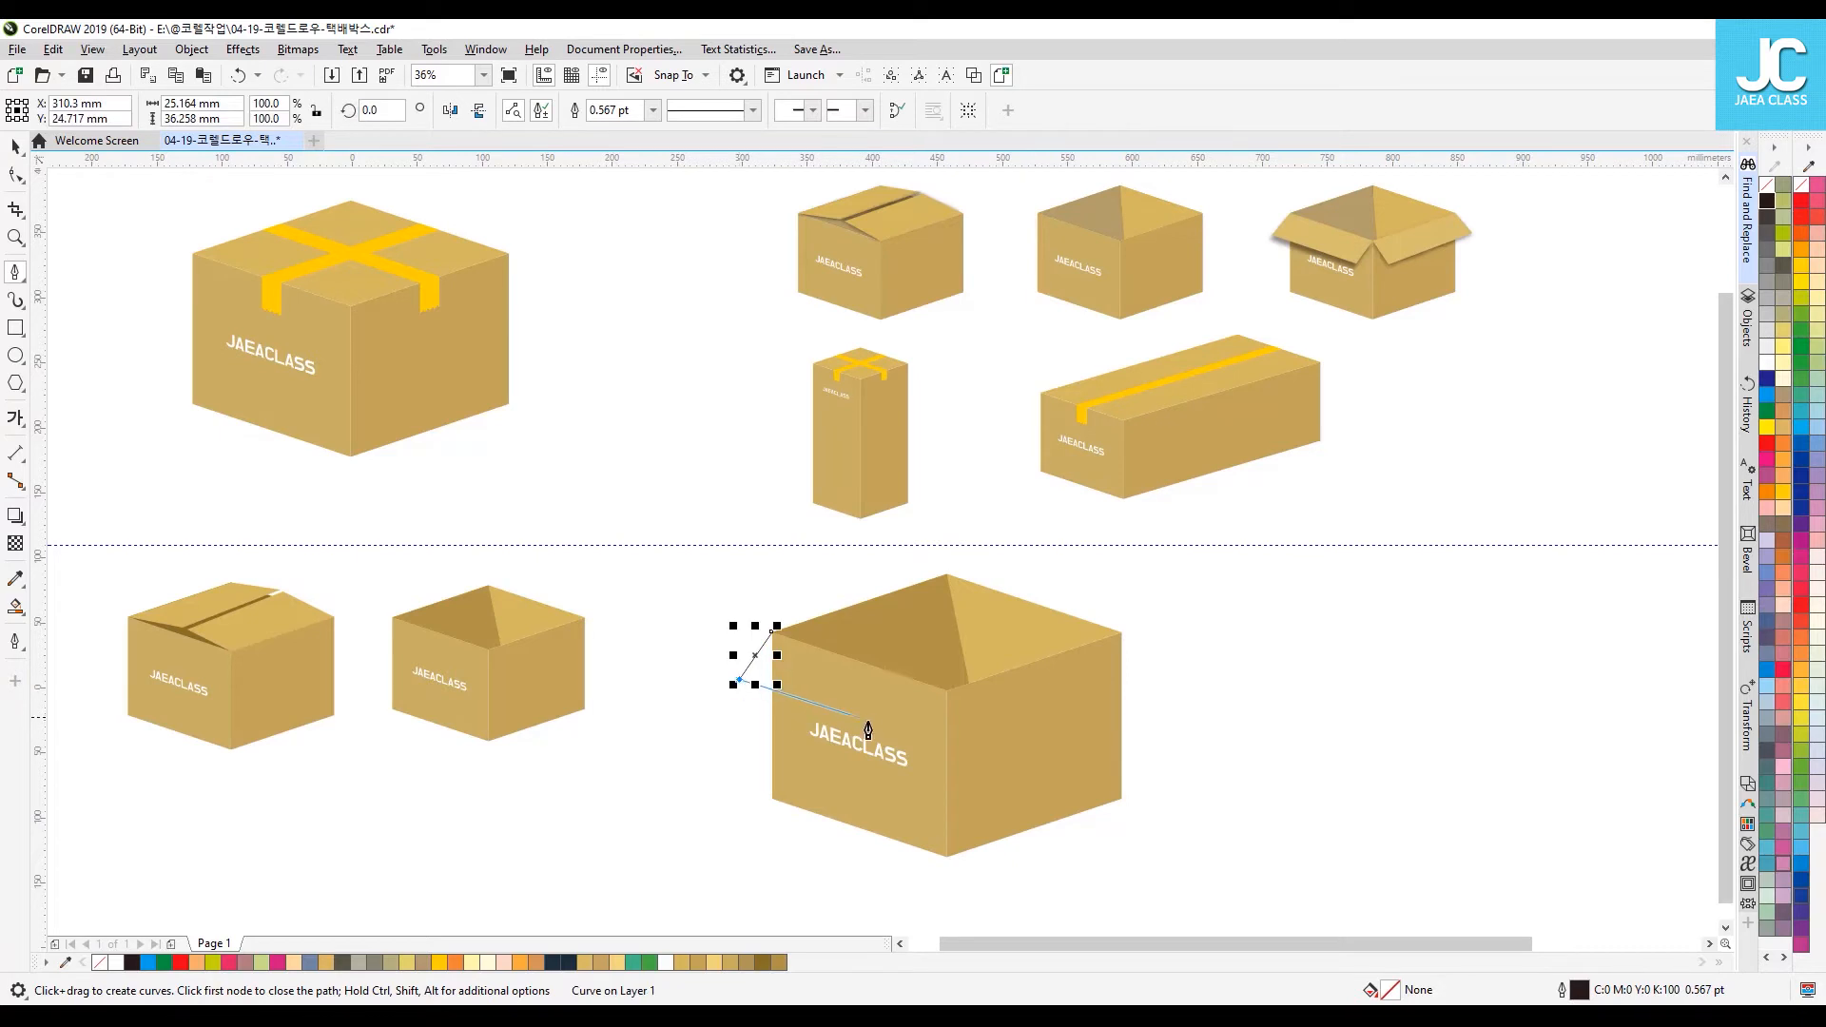
click(919, 740)
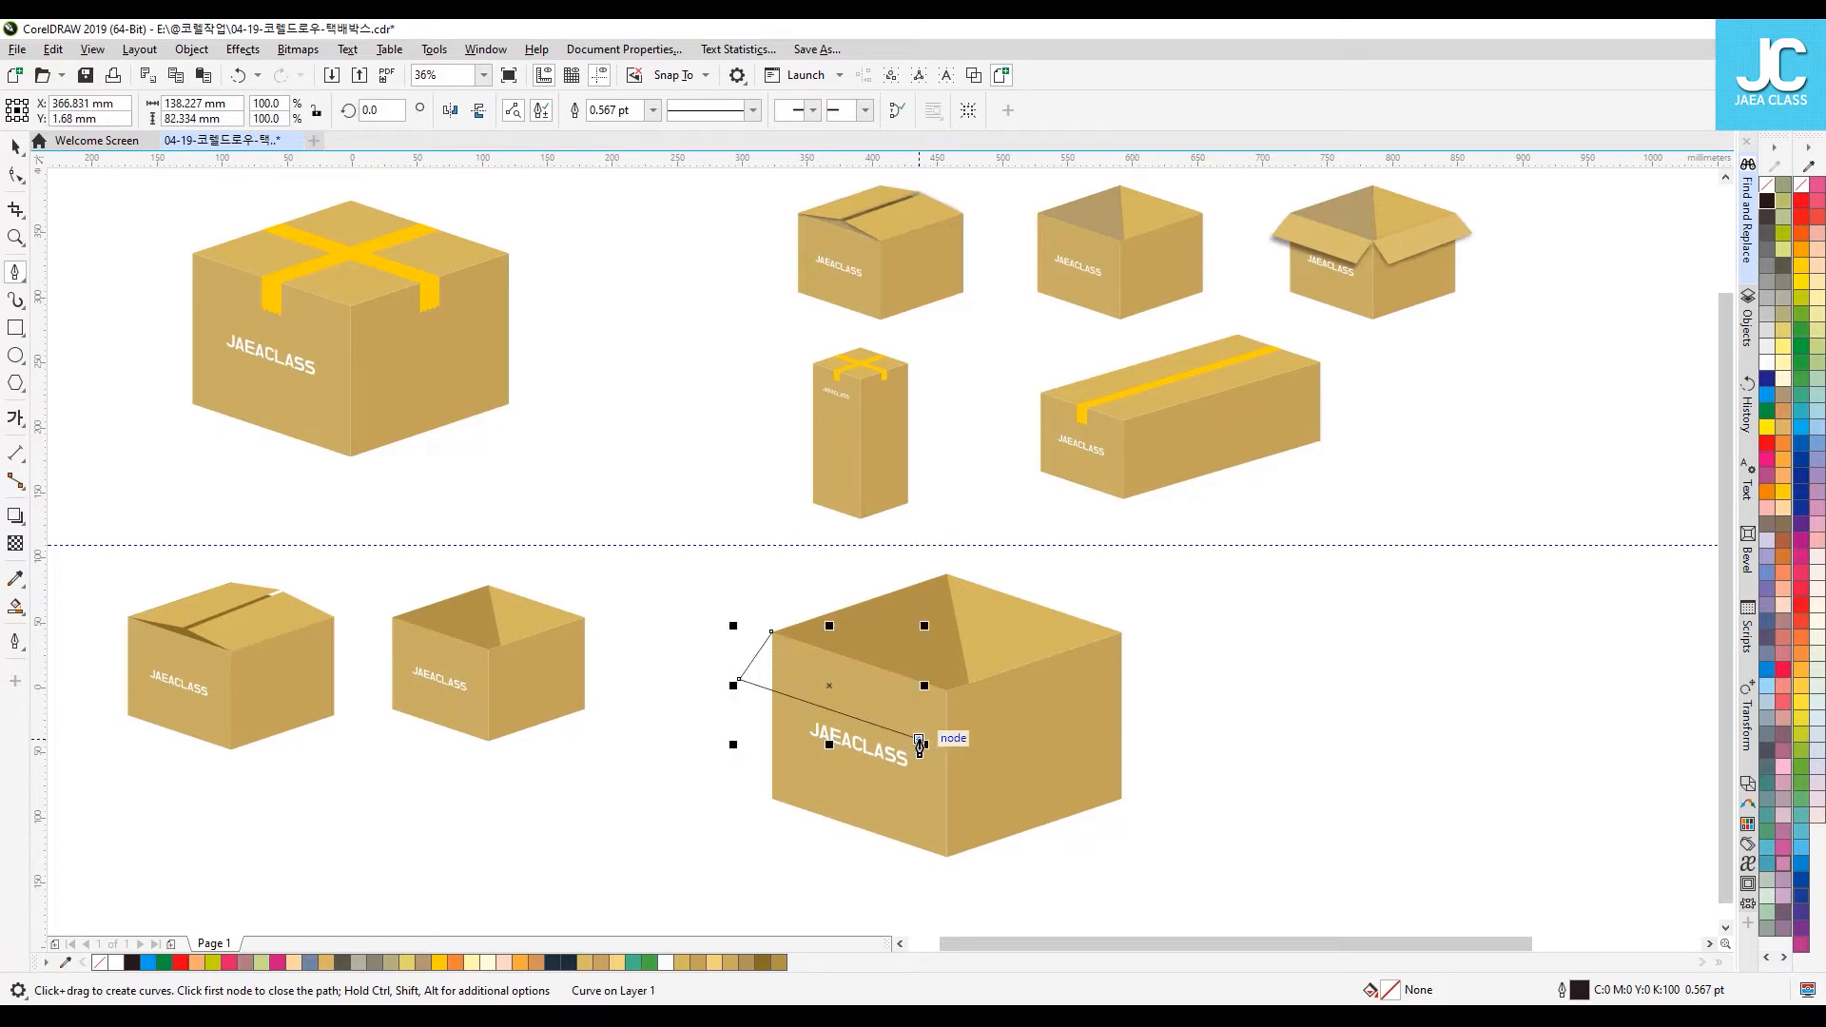
click(947, 688)
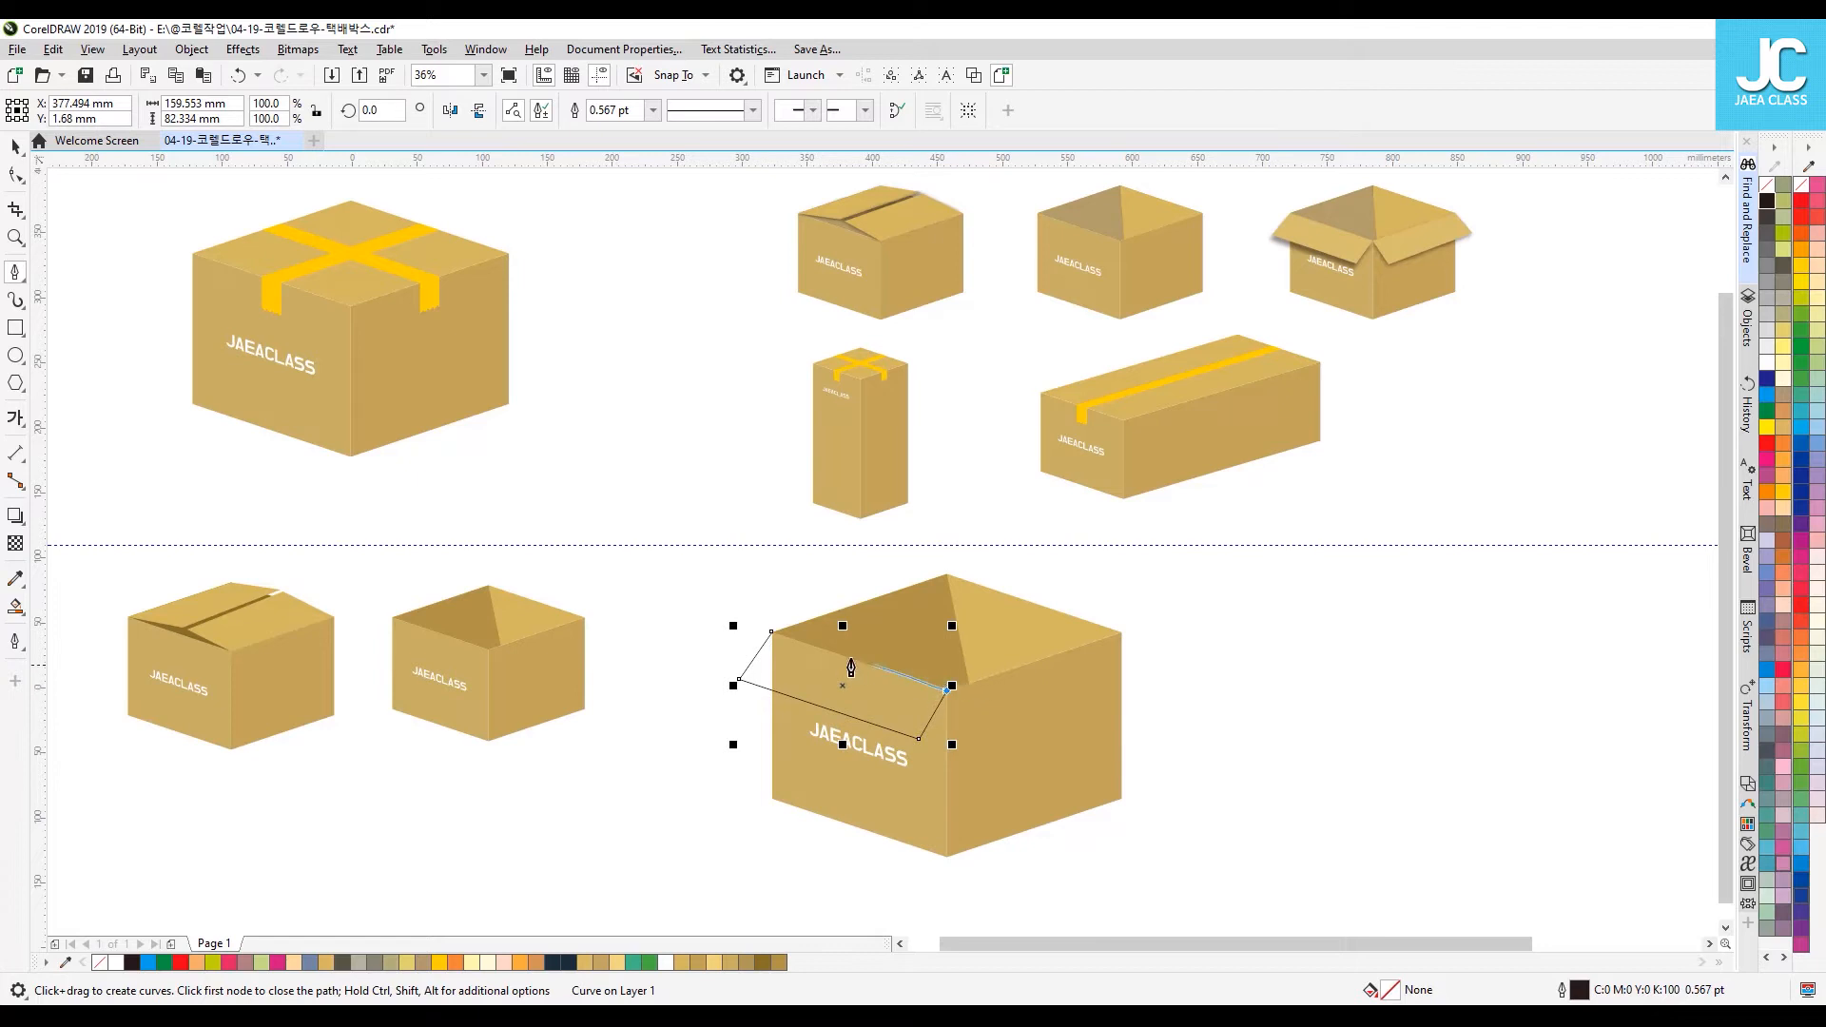
click(771, 633)
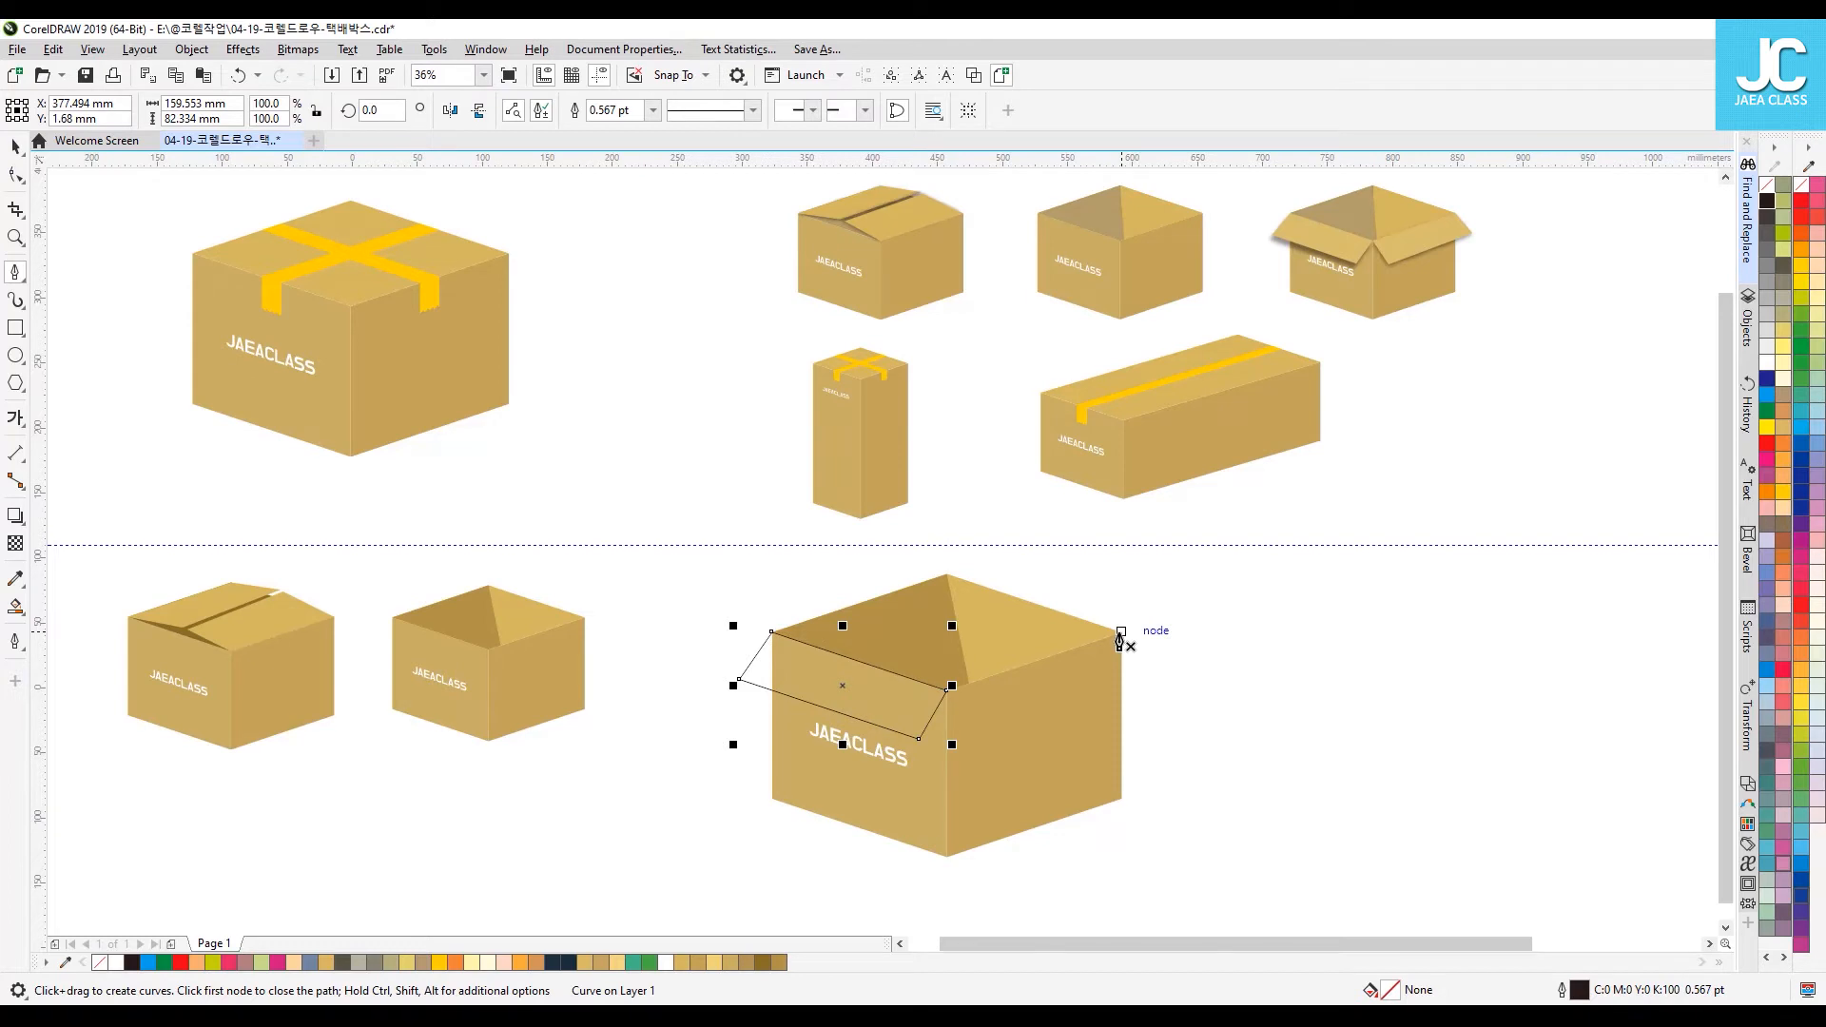
Step: Draw a matching closed four-corner flap outline folding outward from the front-right rim, about 166 mm wide and 82 mm high
click(1120, 633)
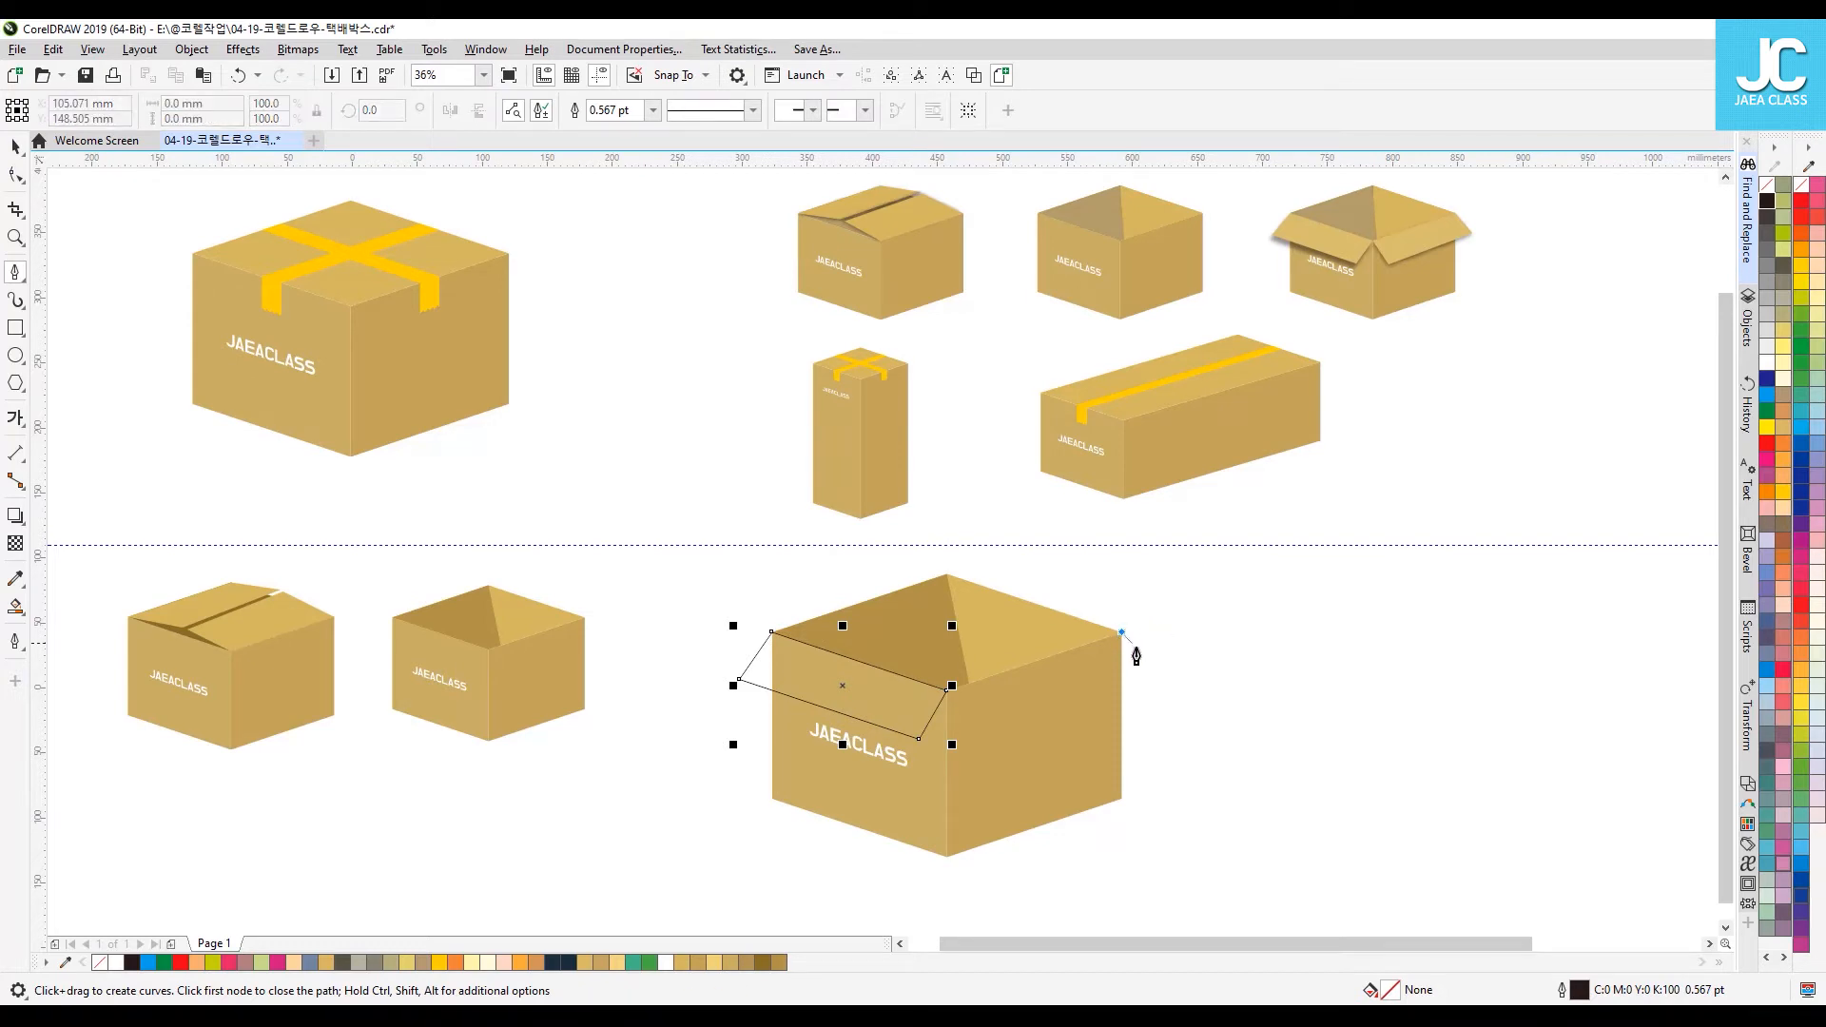
click(1167, 676)
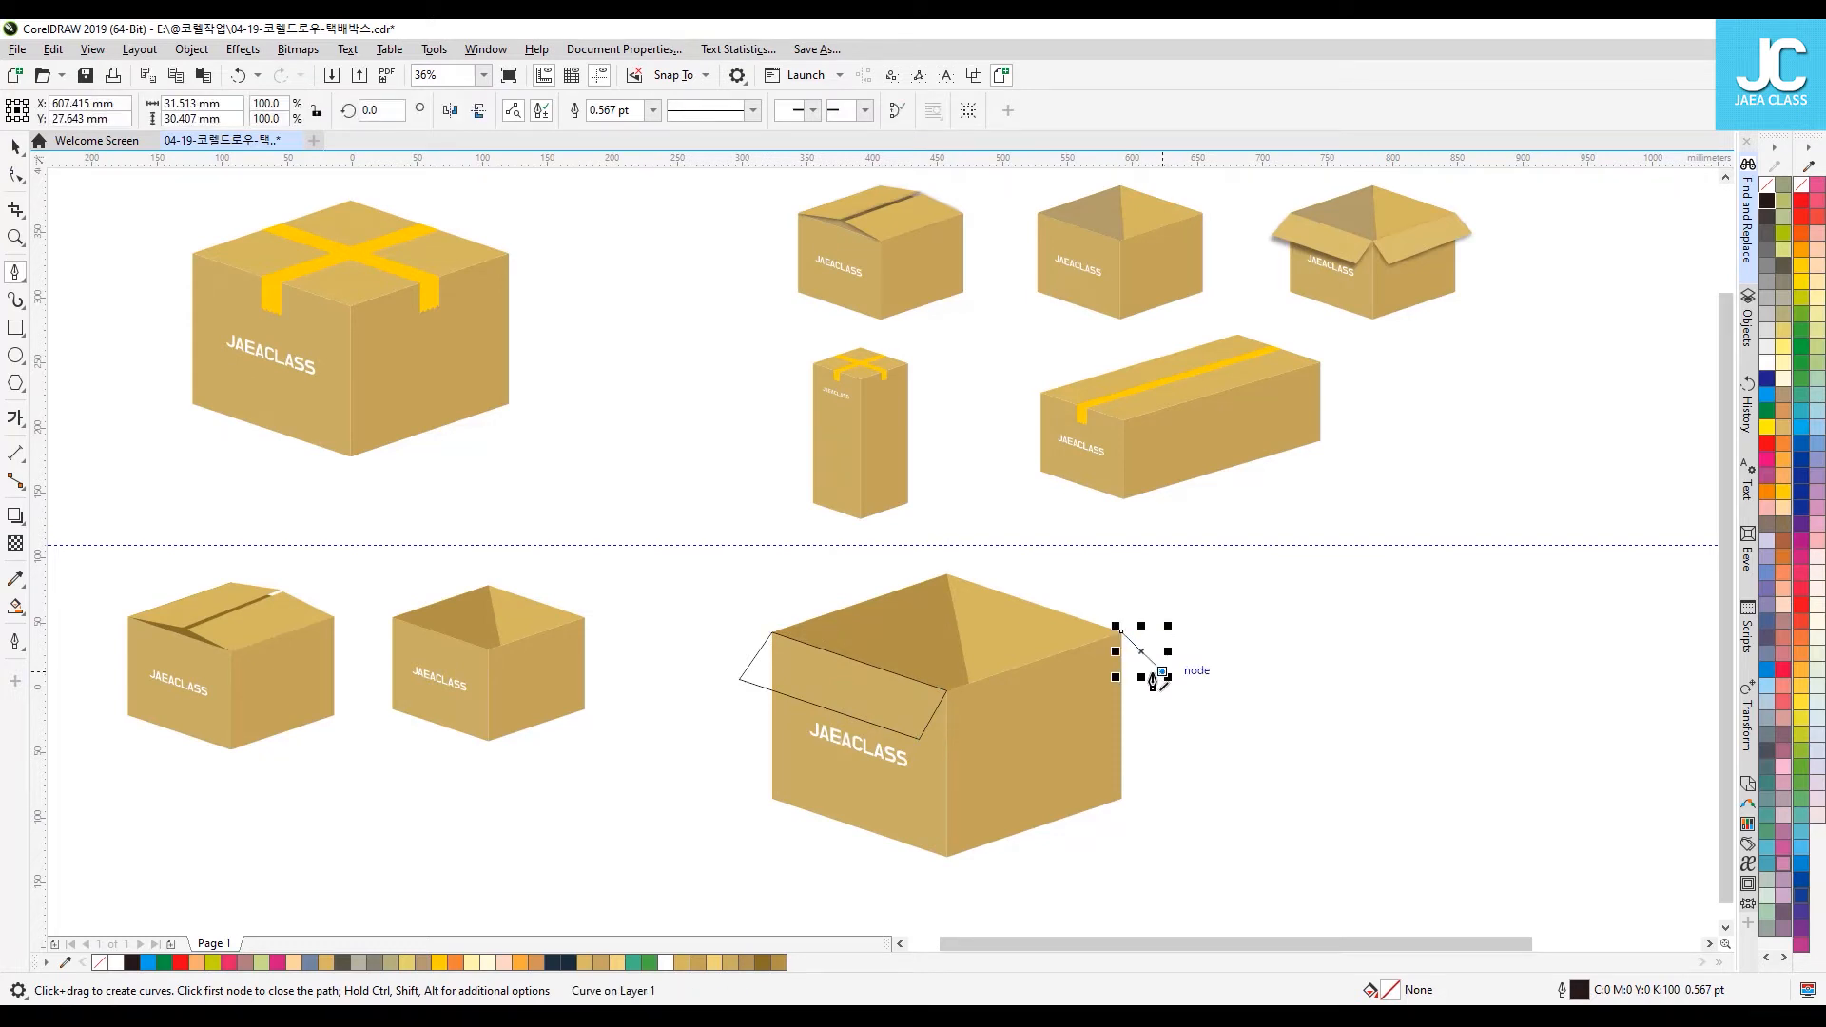
click(978, 737)
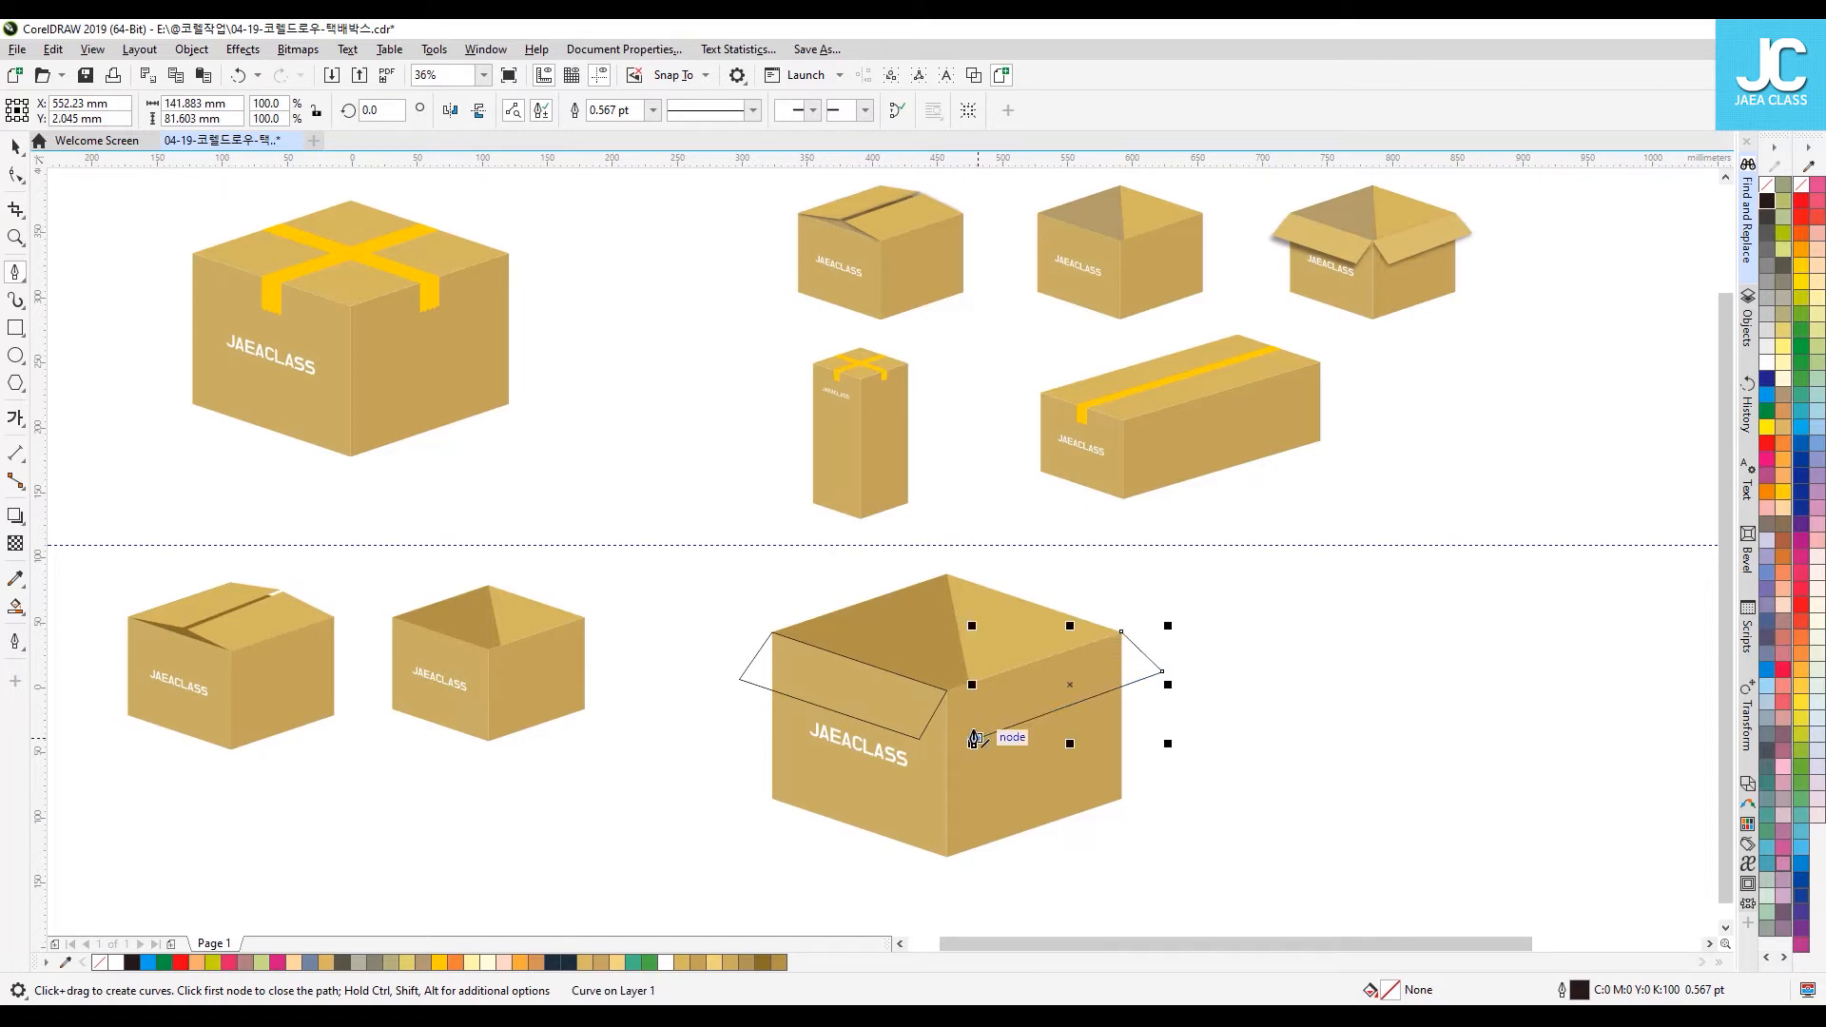
click(946, 697)
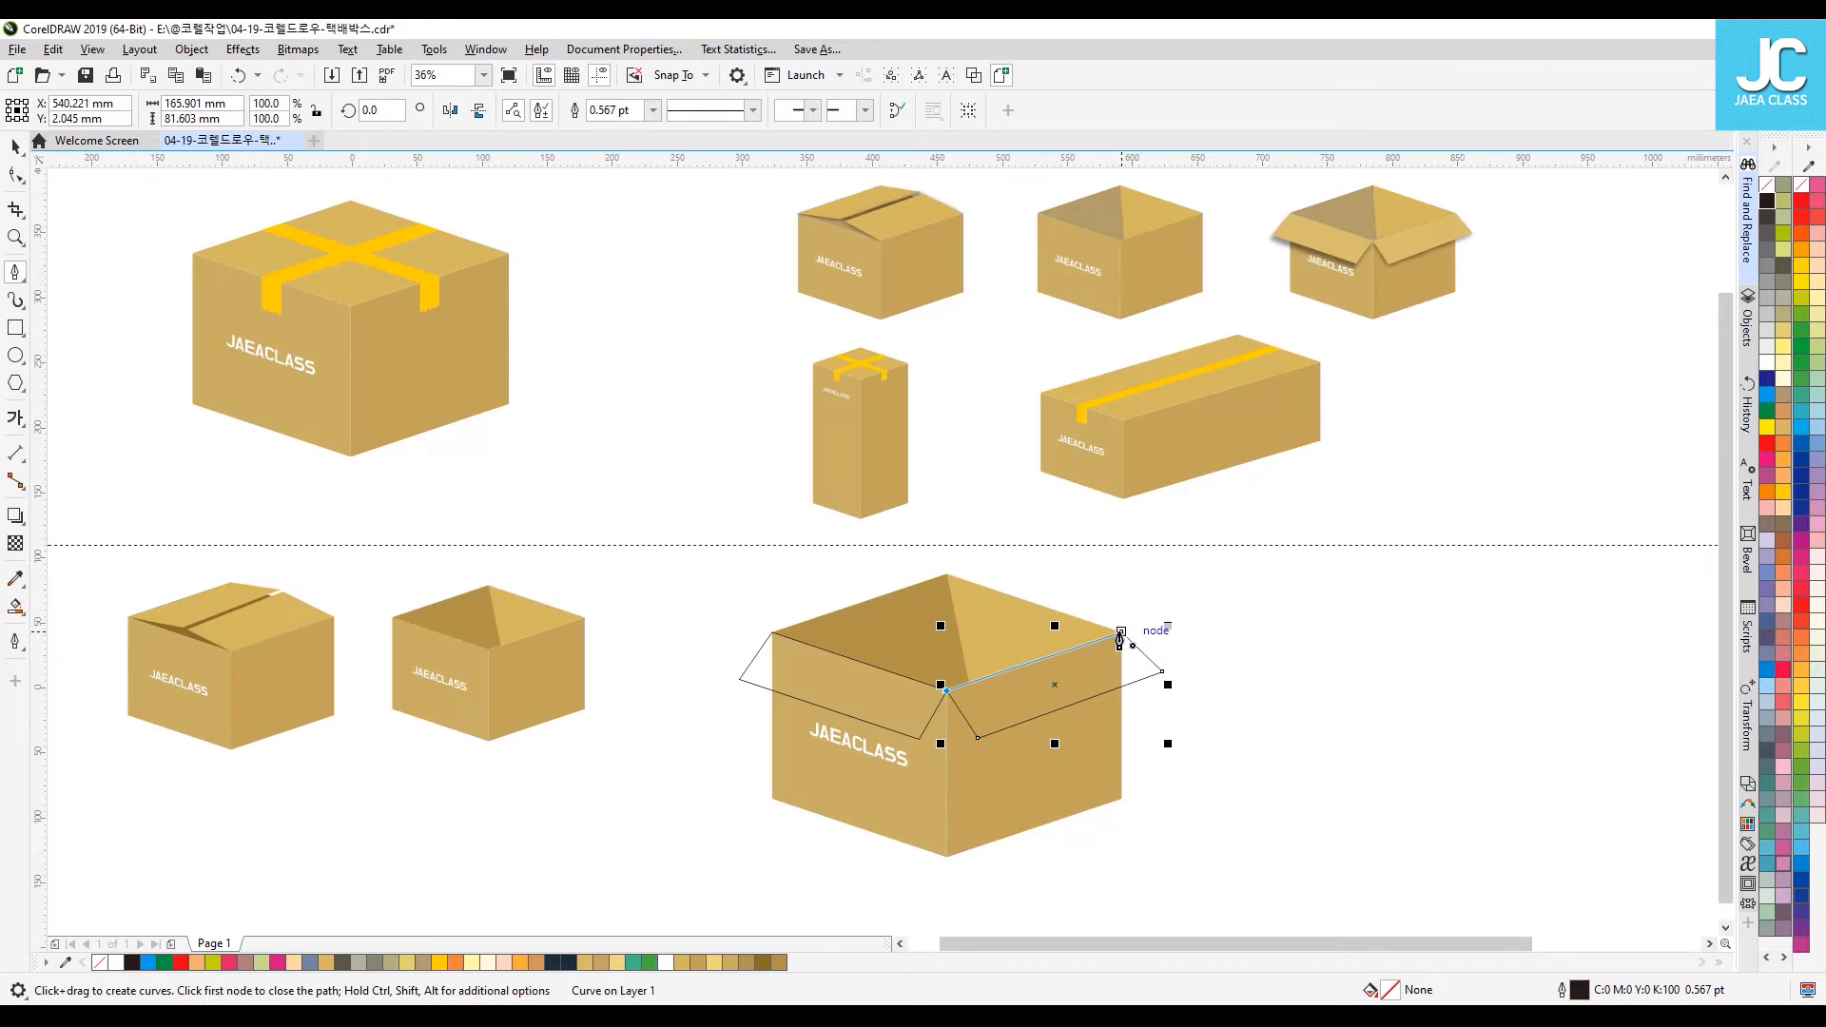
click(1120, 632)
key(space)
click(1272, 683)
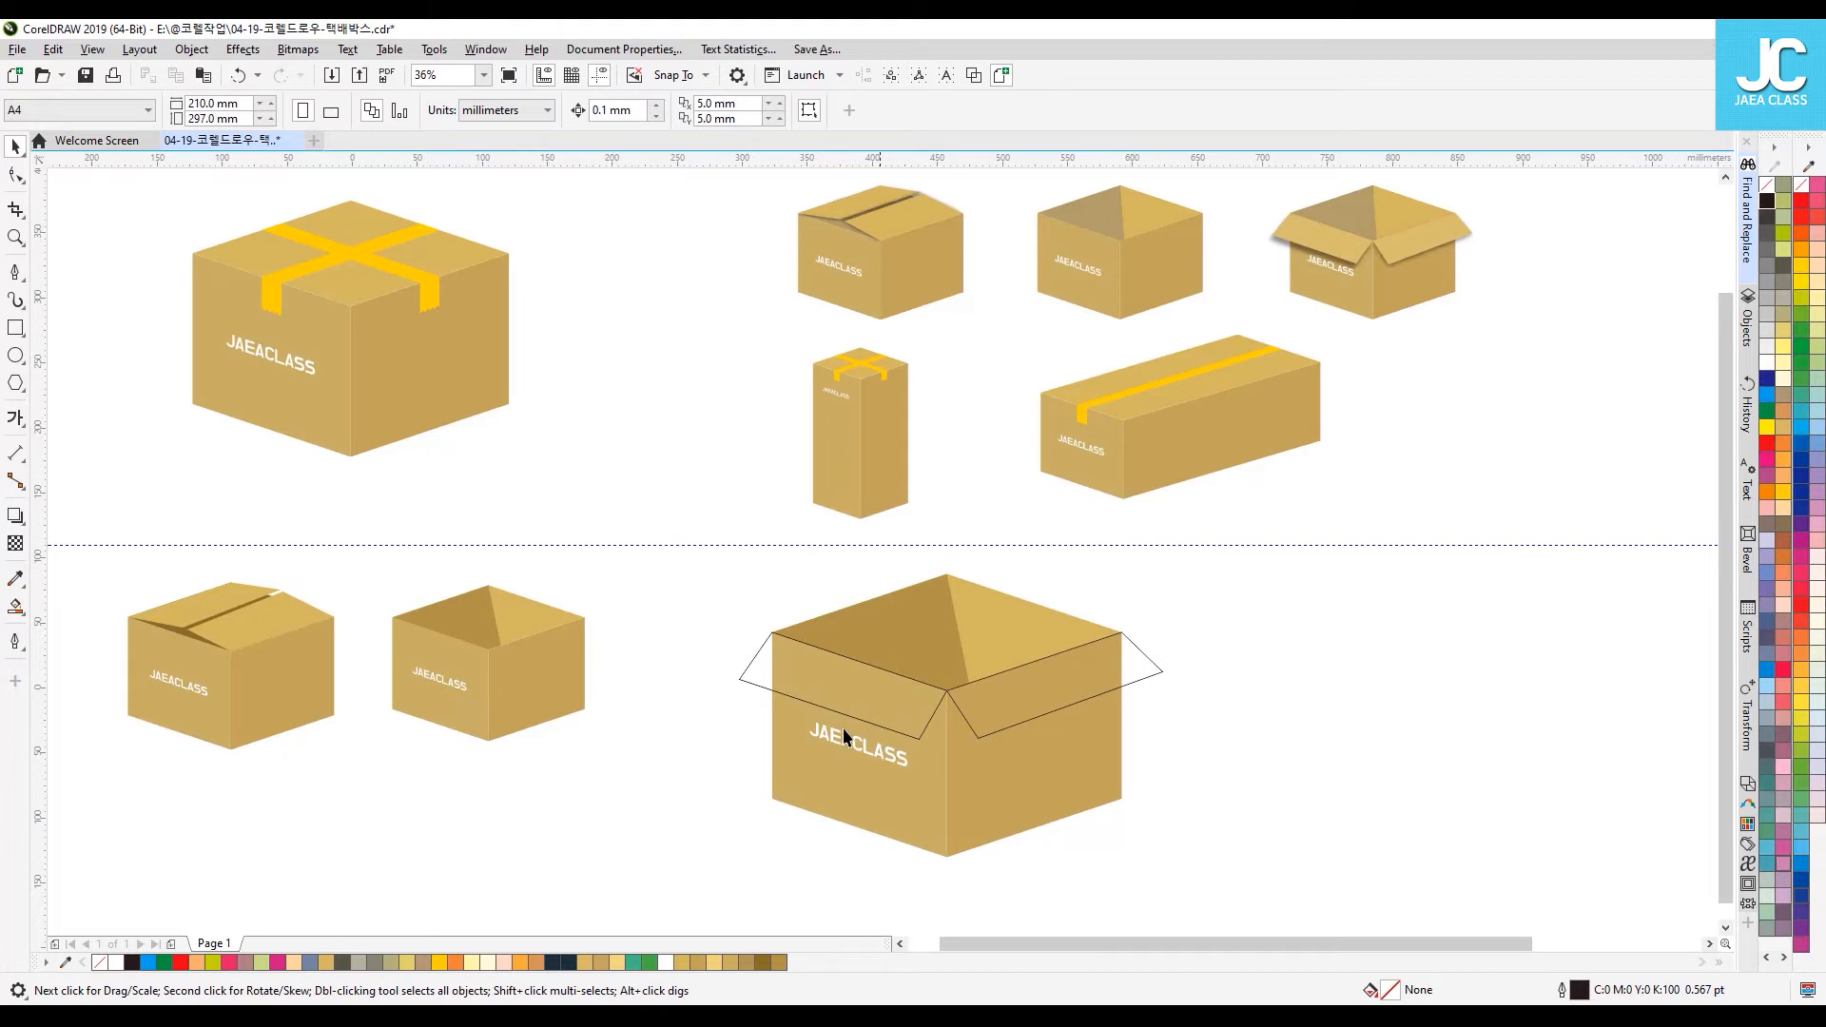
Step: Reshape the front-left flap by moving its two outer corner nodes slightly closer to the rim
click(810, 671)
click(17, 175)
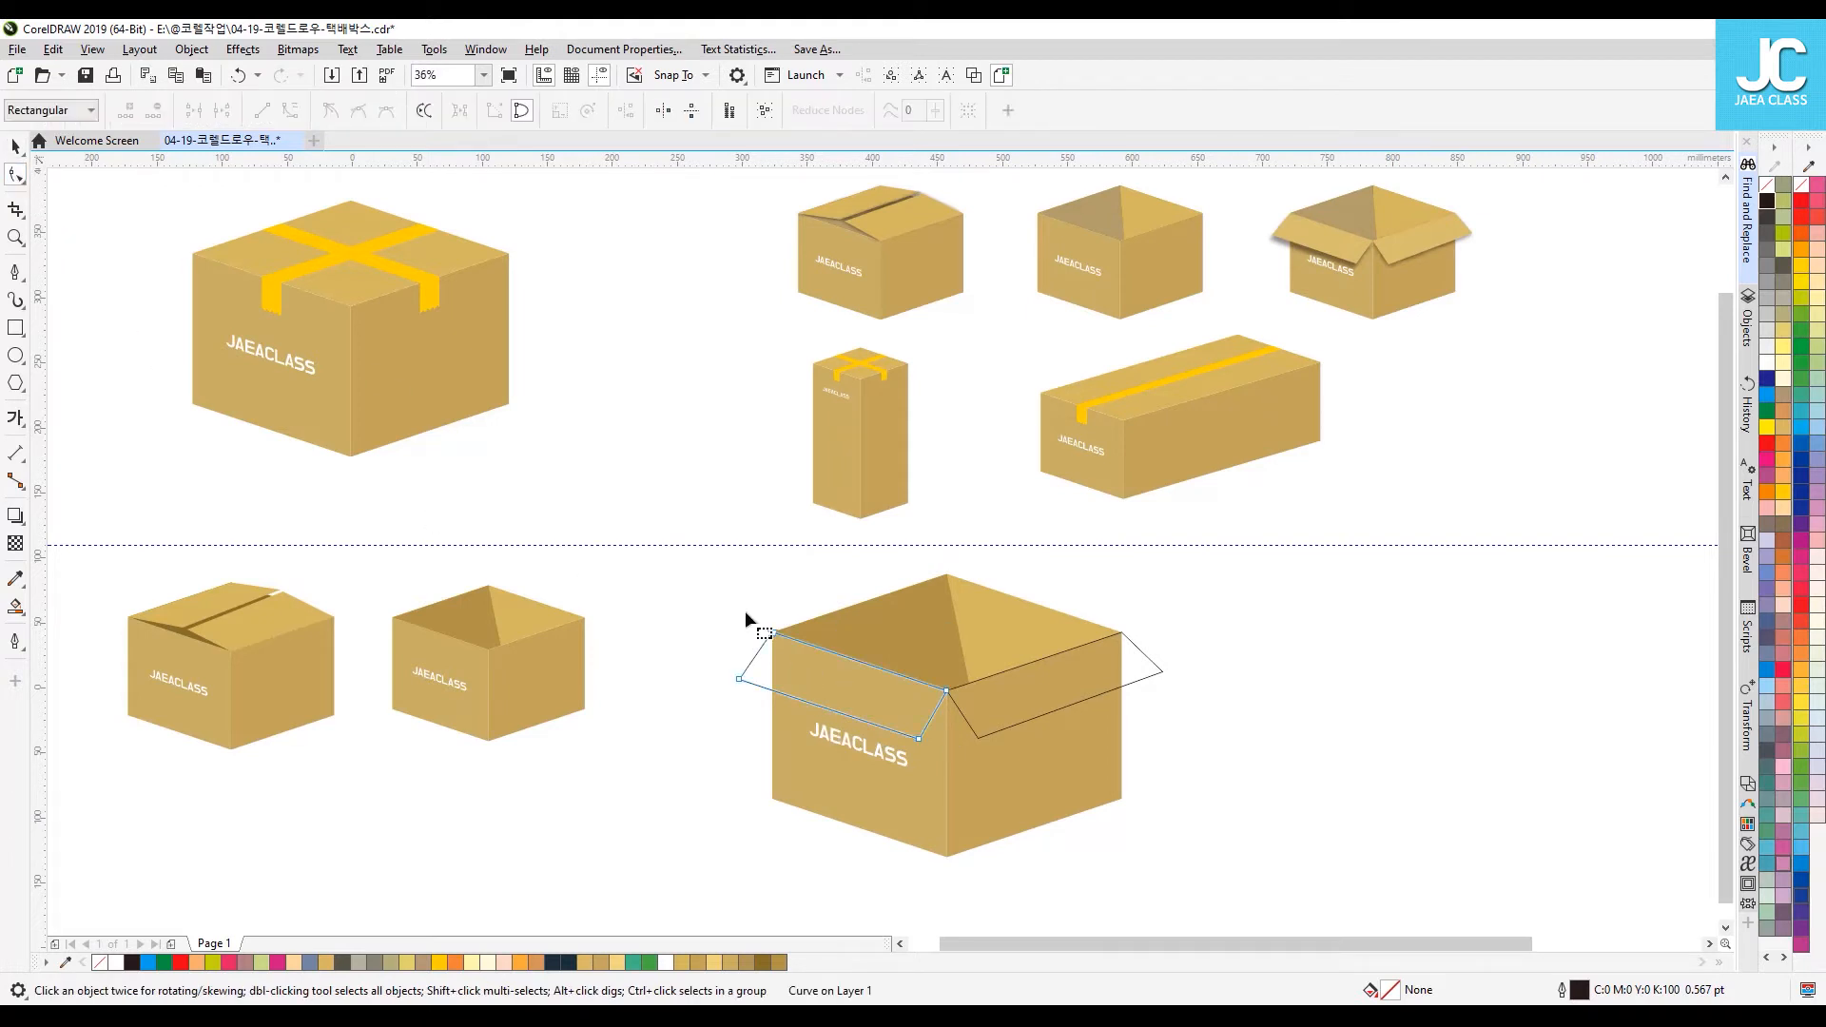
key(space)
click(1258, 729)
click(939, 704)
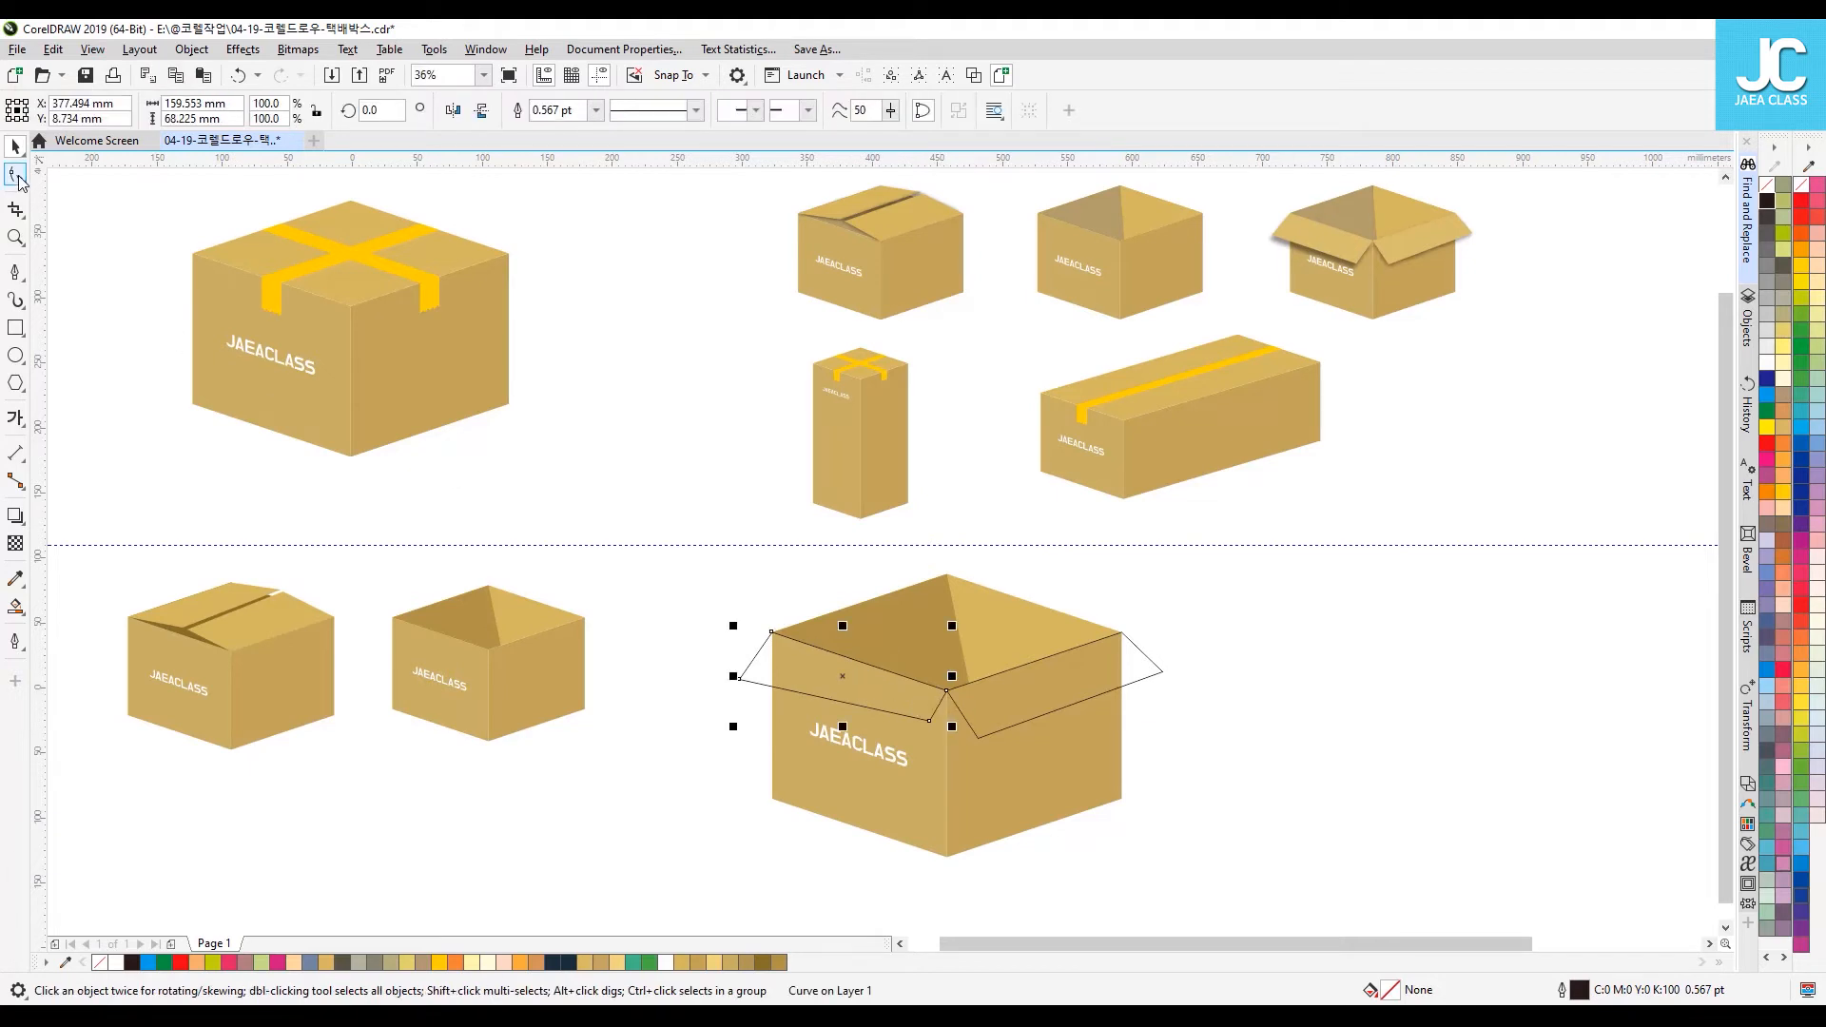
click(16, 175)
drag(928, 720, 923, 740)
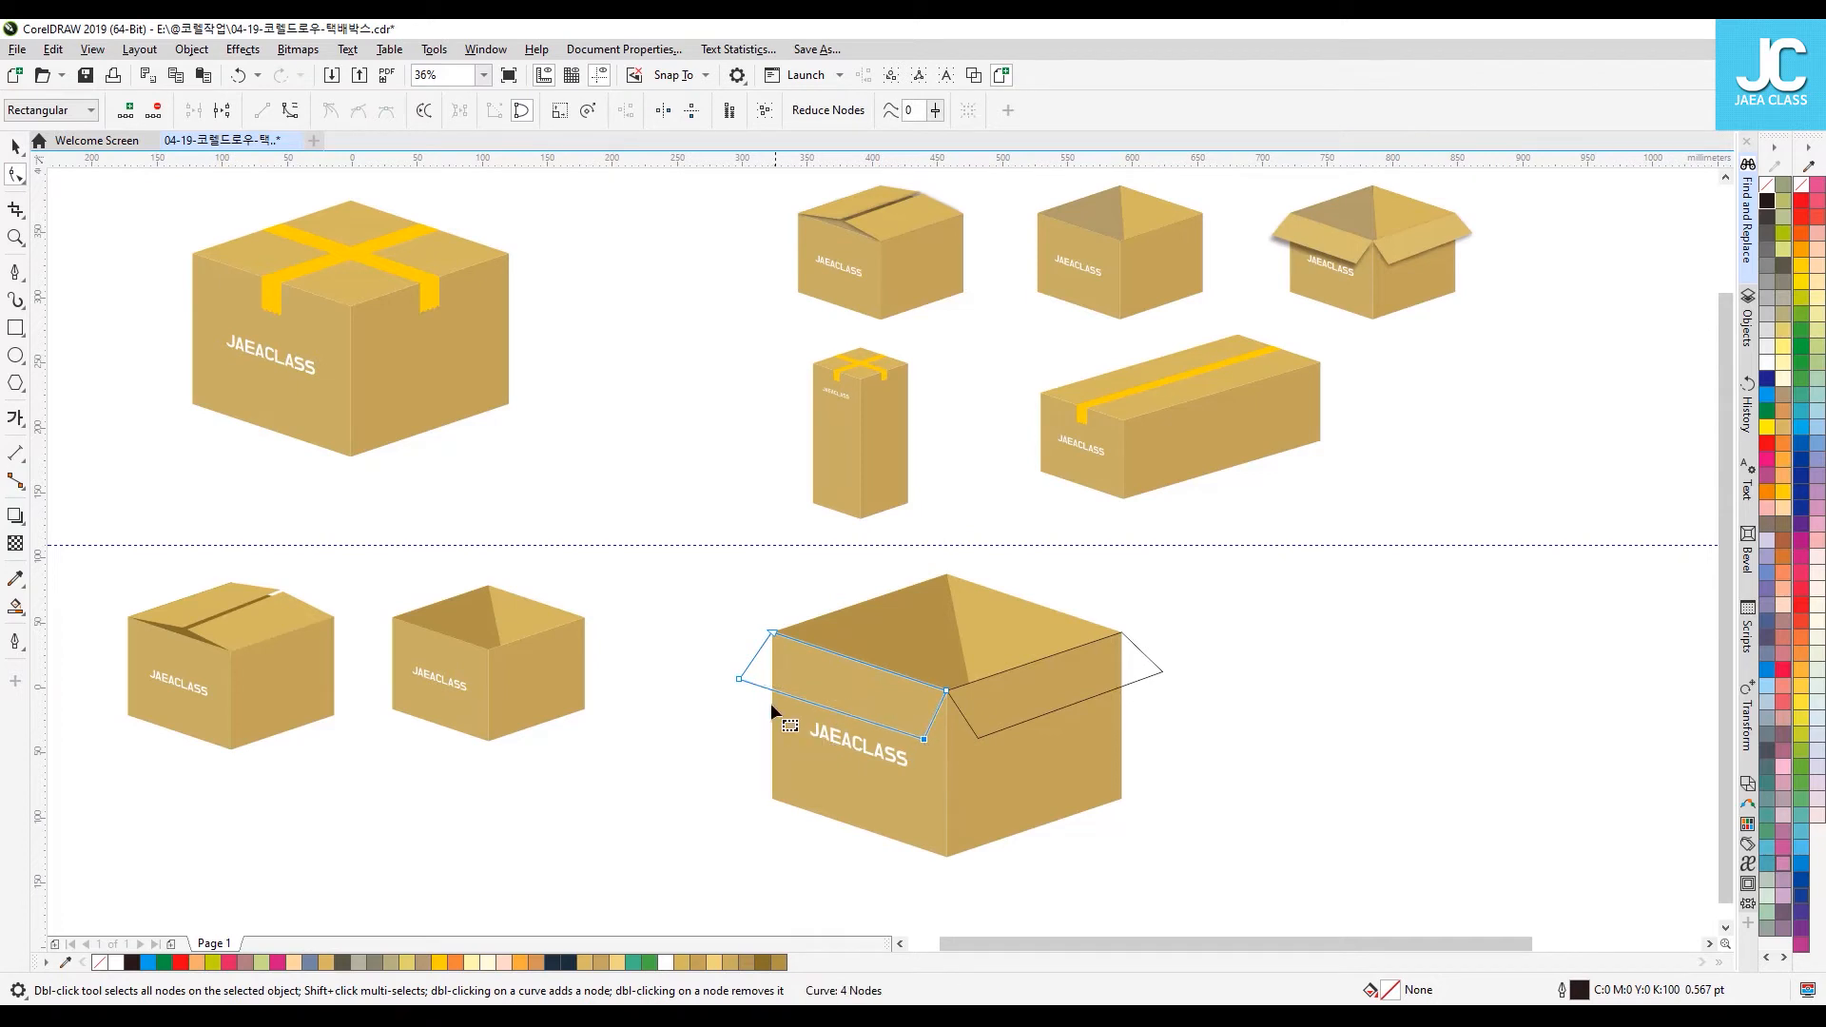
drag(740, 679, 746, 670)
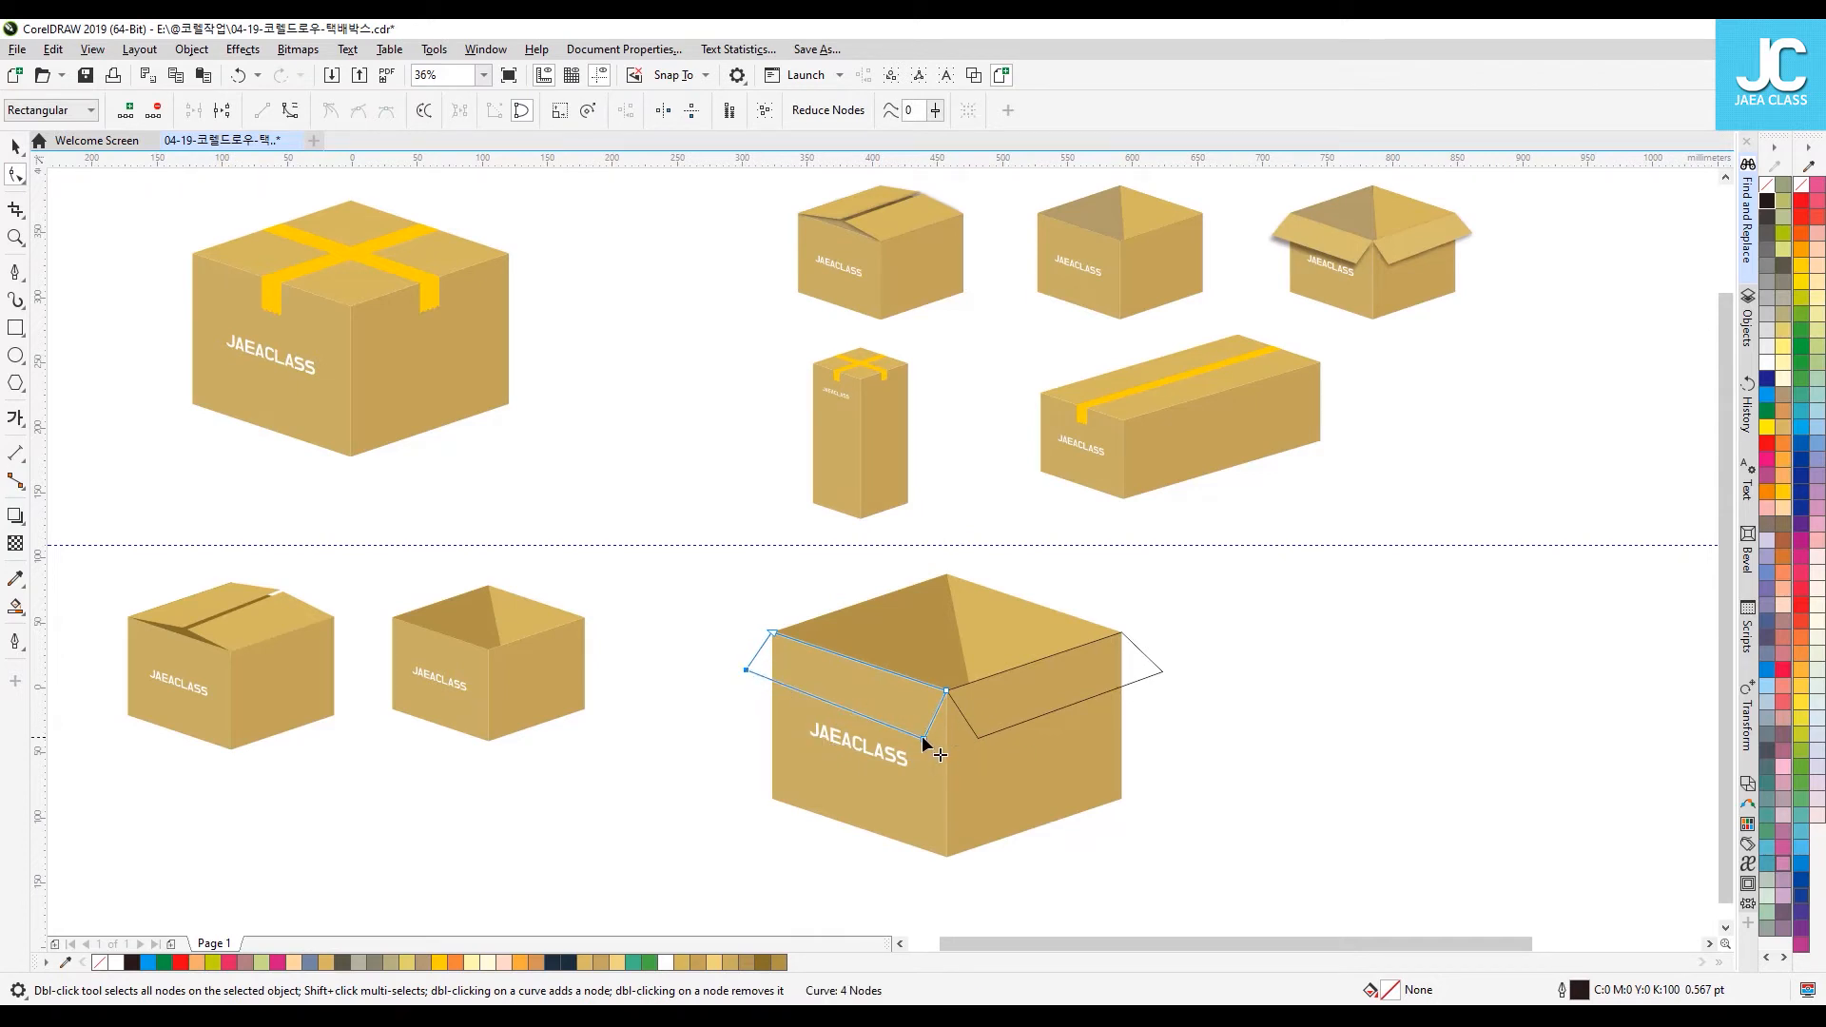
drag(923, 739, 973, 730)
Step: Pull the front-right flap's outer corner nodes slightly closer to the rim and undo the last node move
click(1010, 727)
drag(1161, 672, 1156, 667)
key(space)
click(1215, 700)
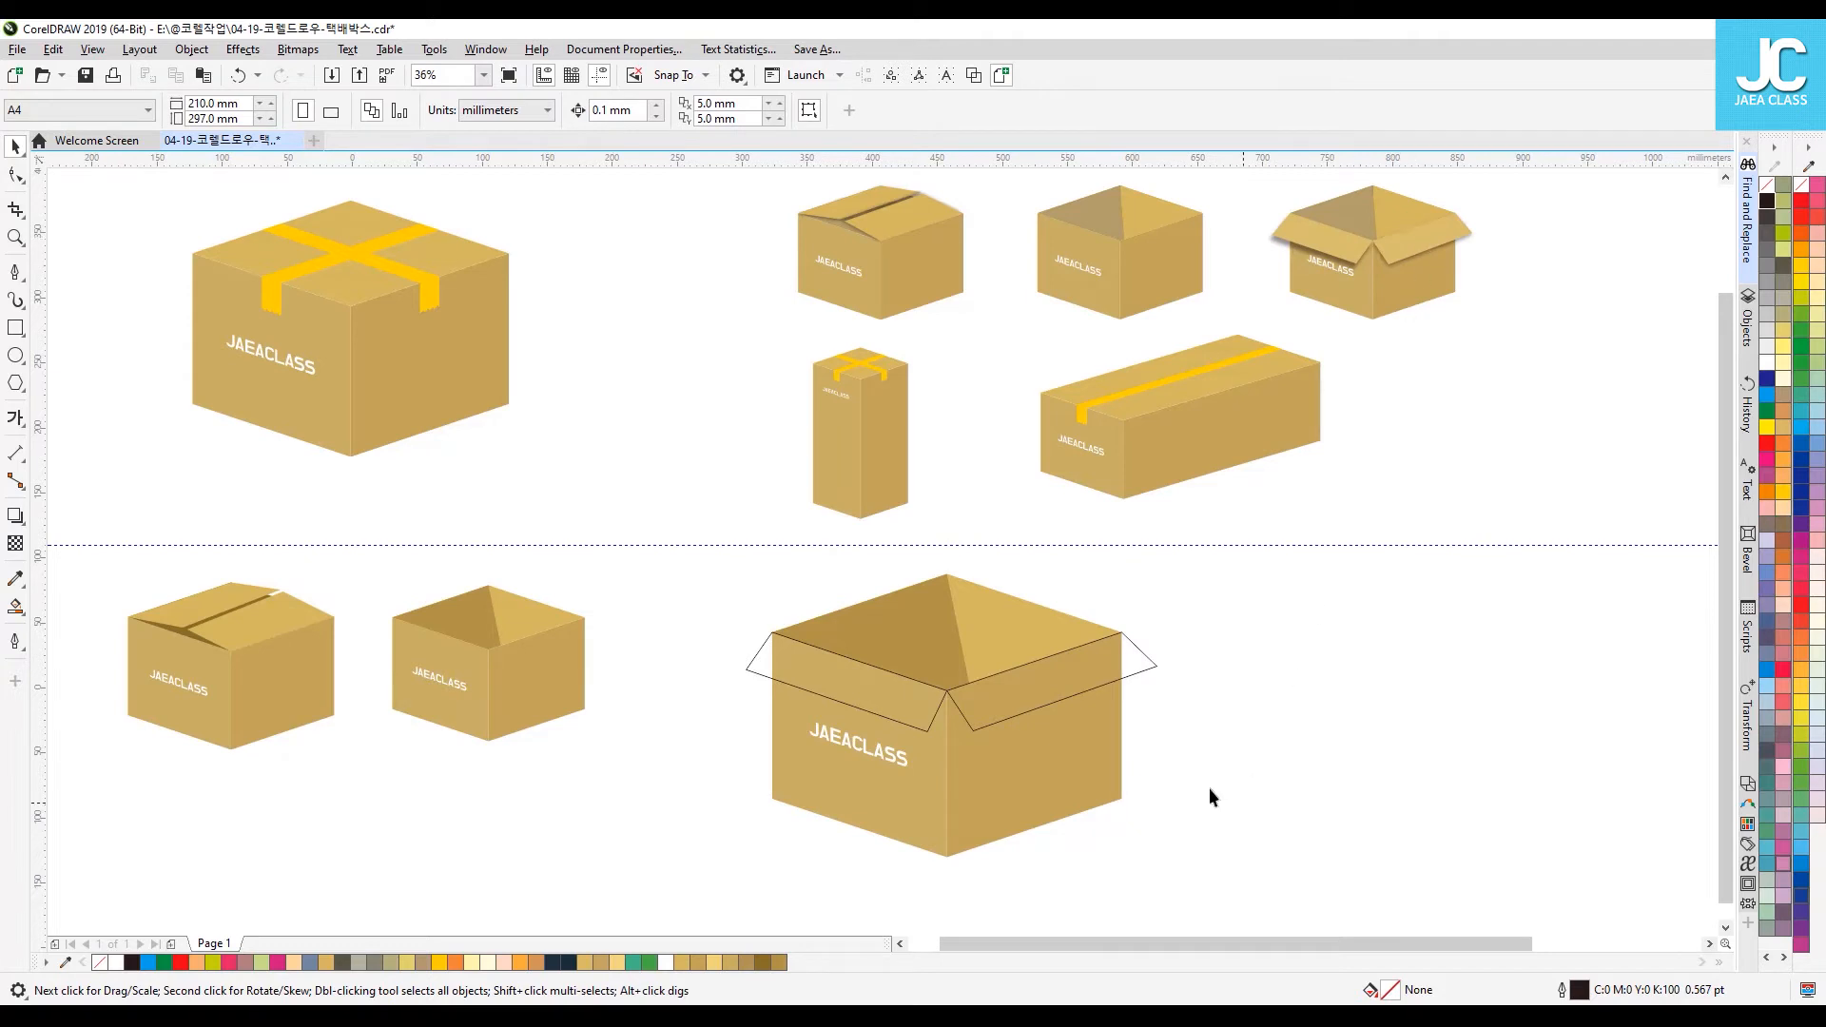
key(ctrl+z)
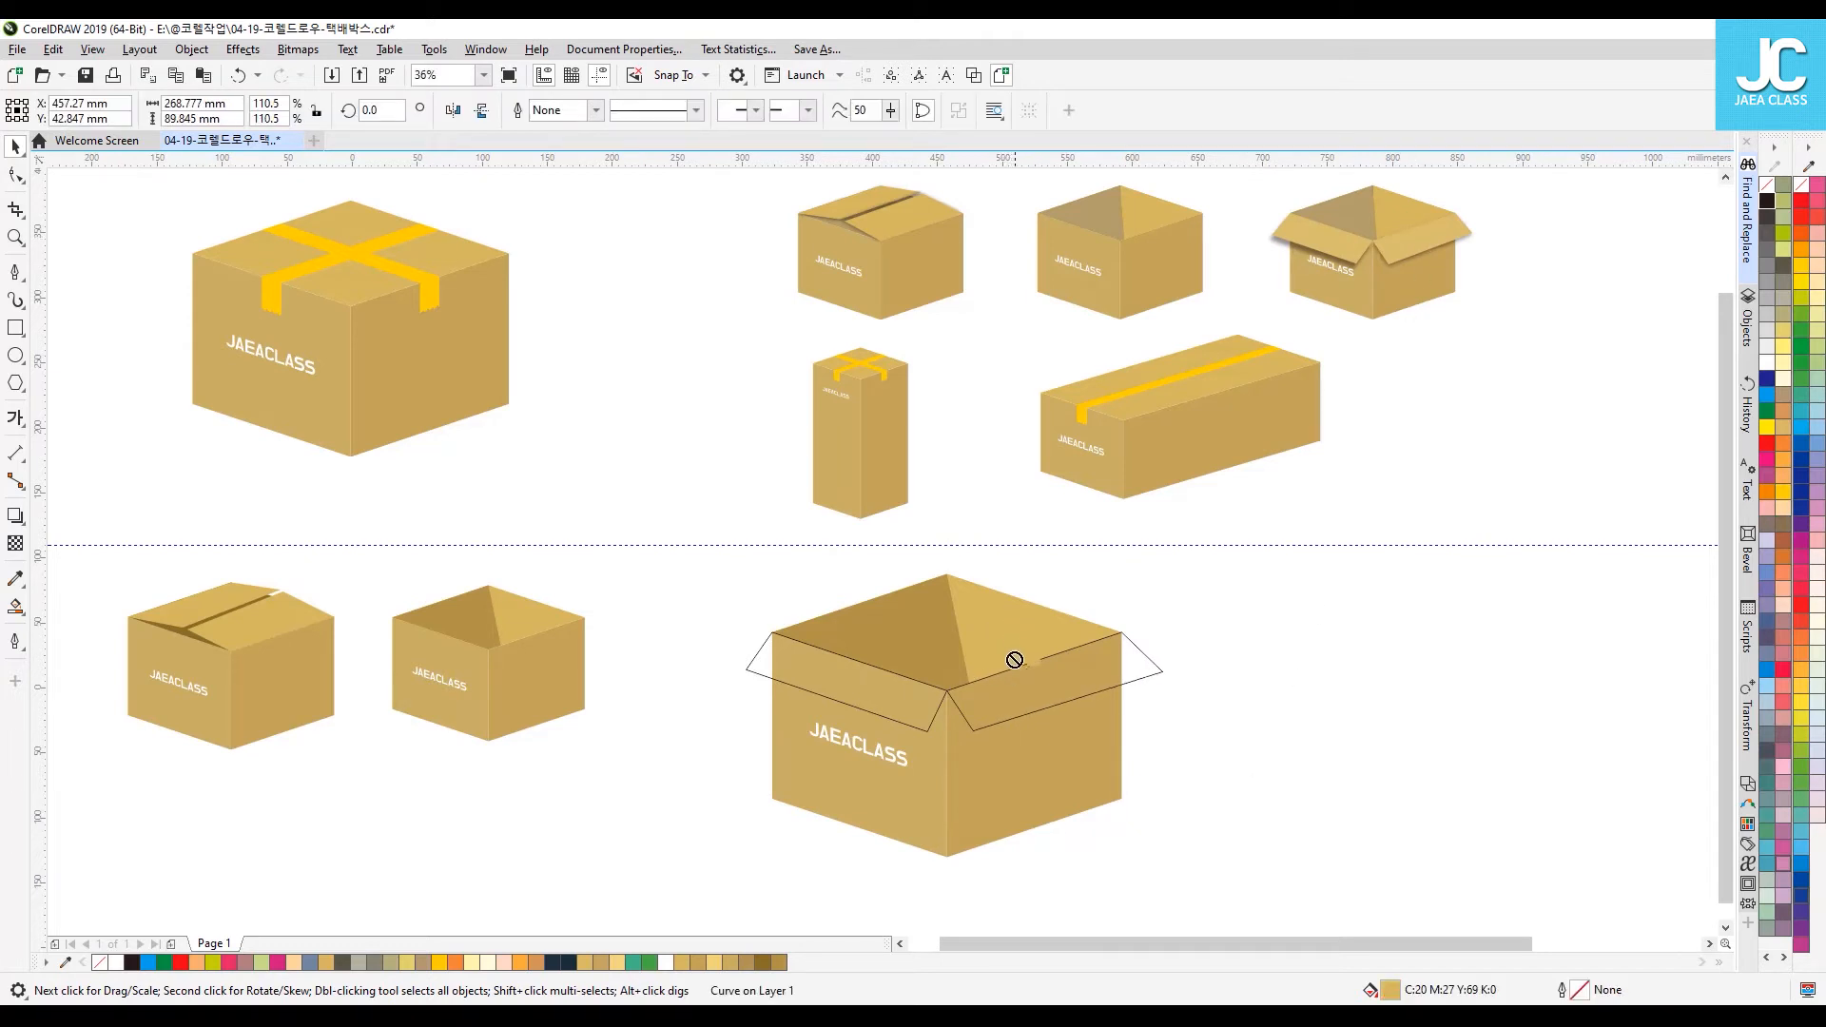
Step: Copy the light inner wall's fill (C20 M27 Y69 K0) onto both flaps and remove the flaps' outlines
click(1018, 696)
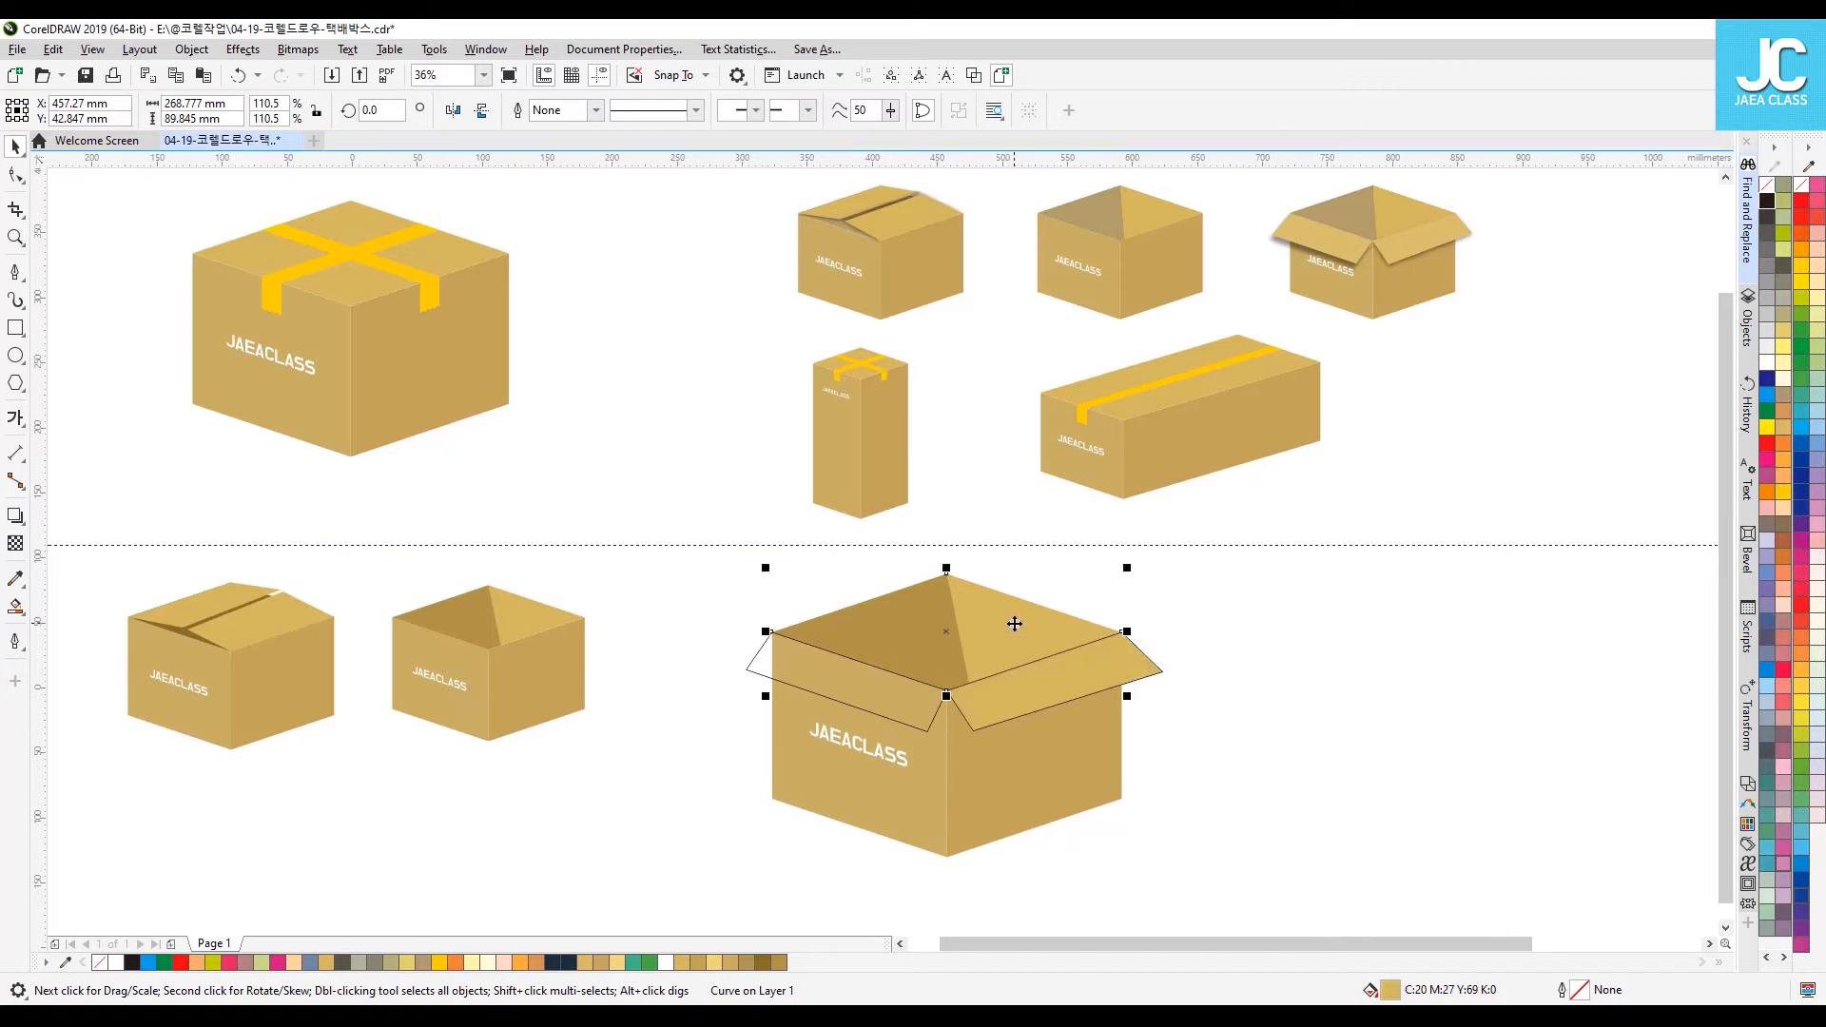
drag(1014, 624, 864, 687)
key(F10)
click(1146, 679)
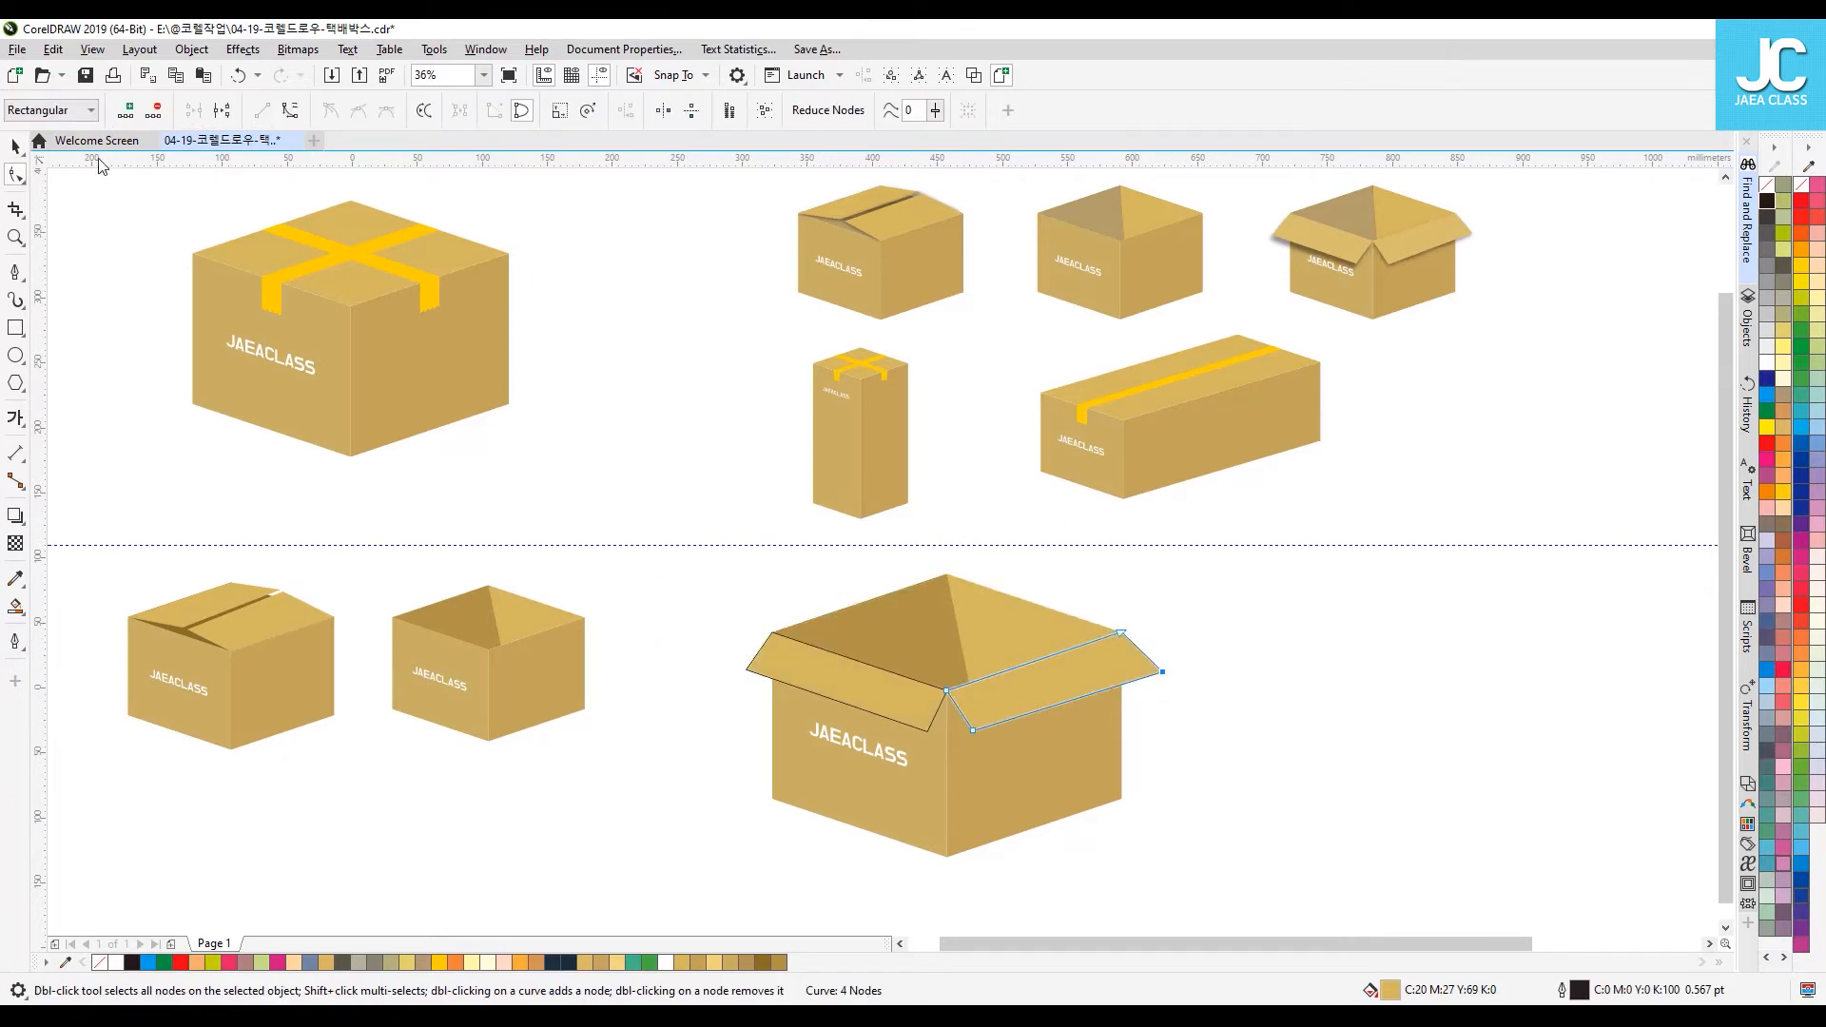
click(15, 147)
click(652, 500)
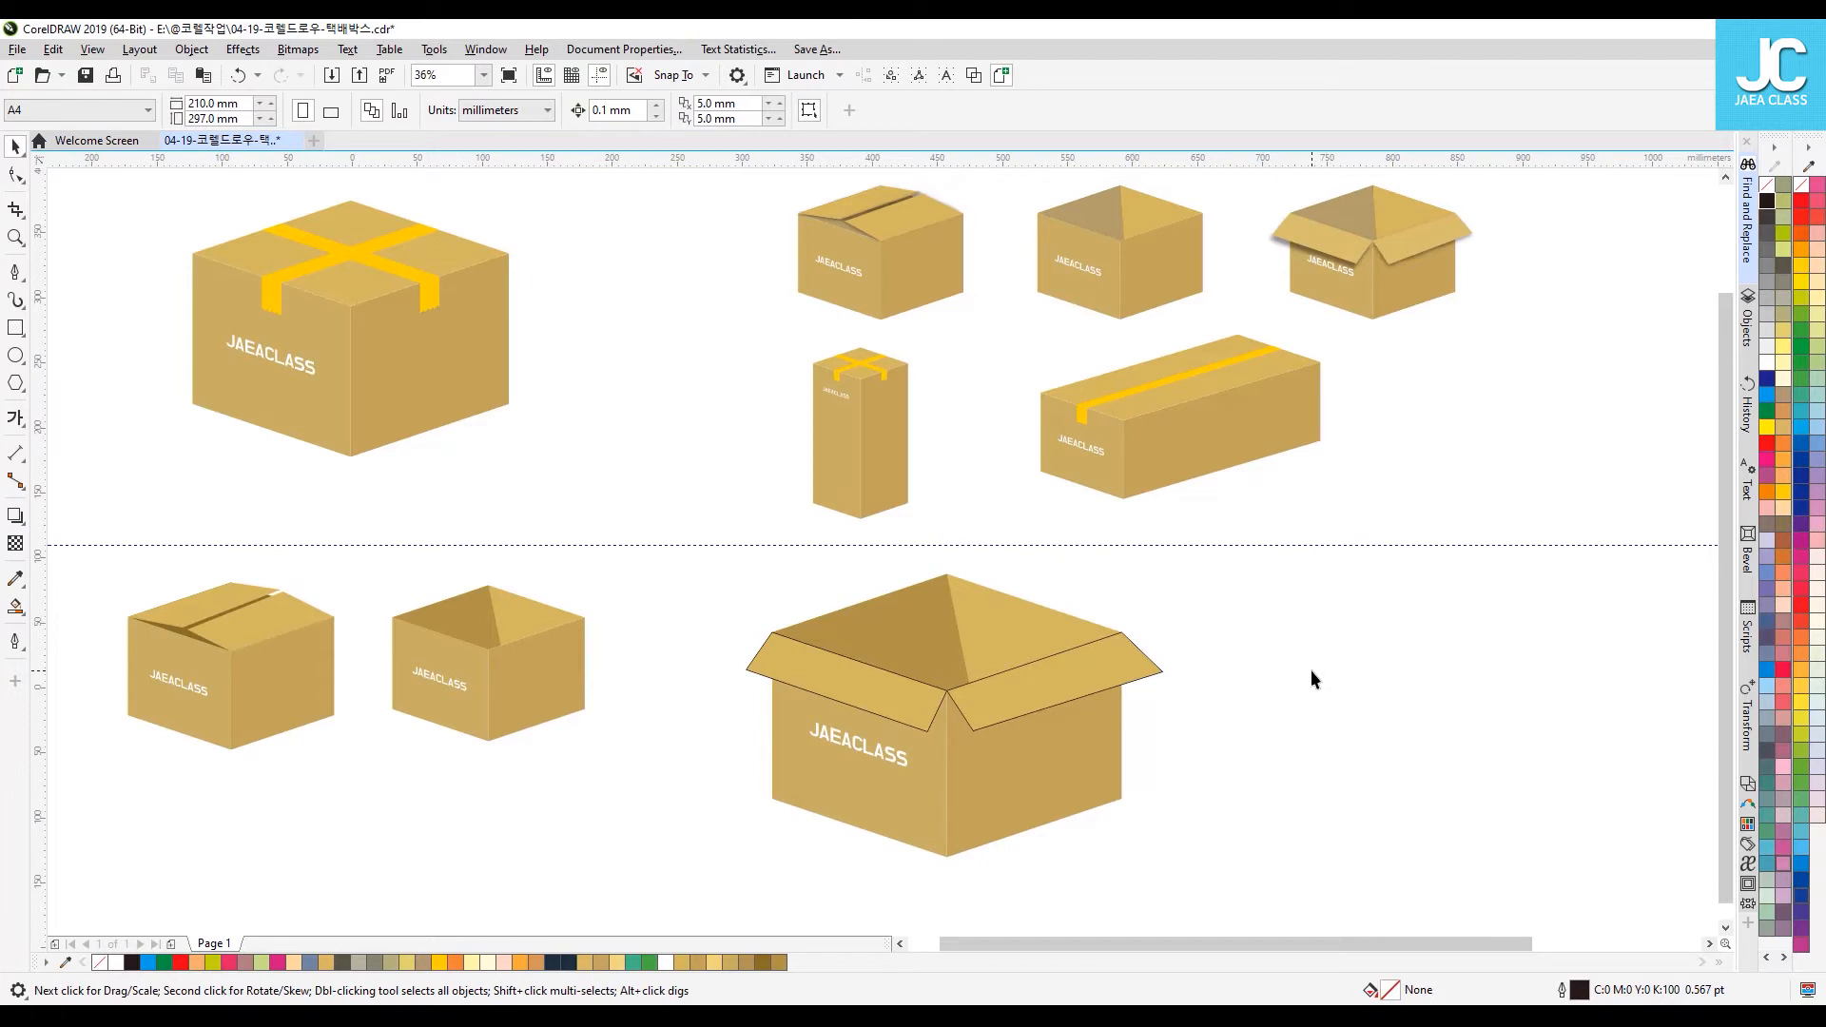
click(859, 692)
click(1282, 718)
Step: Darken the light inner wall of the flapped box to a uniform fill of C29 M35 Y80 K0
click(994, 618)
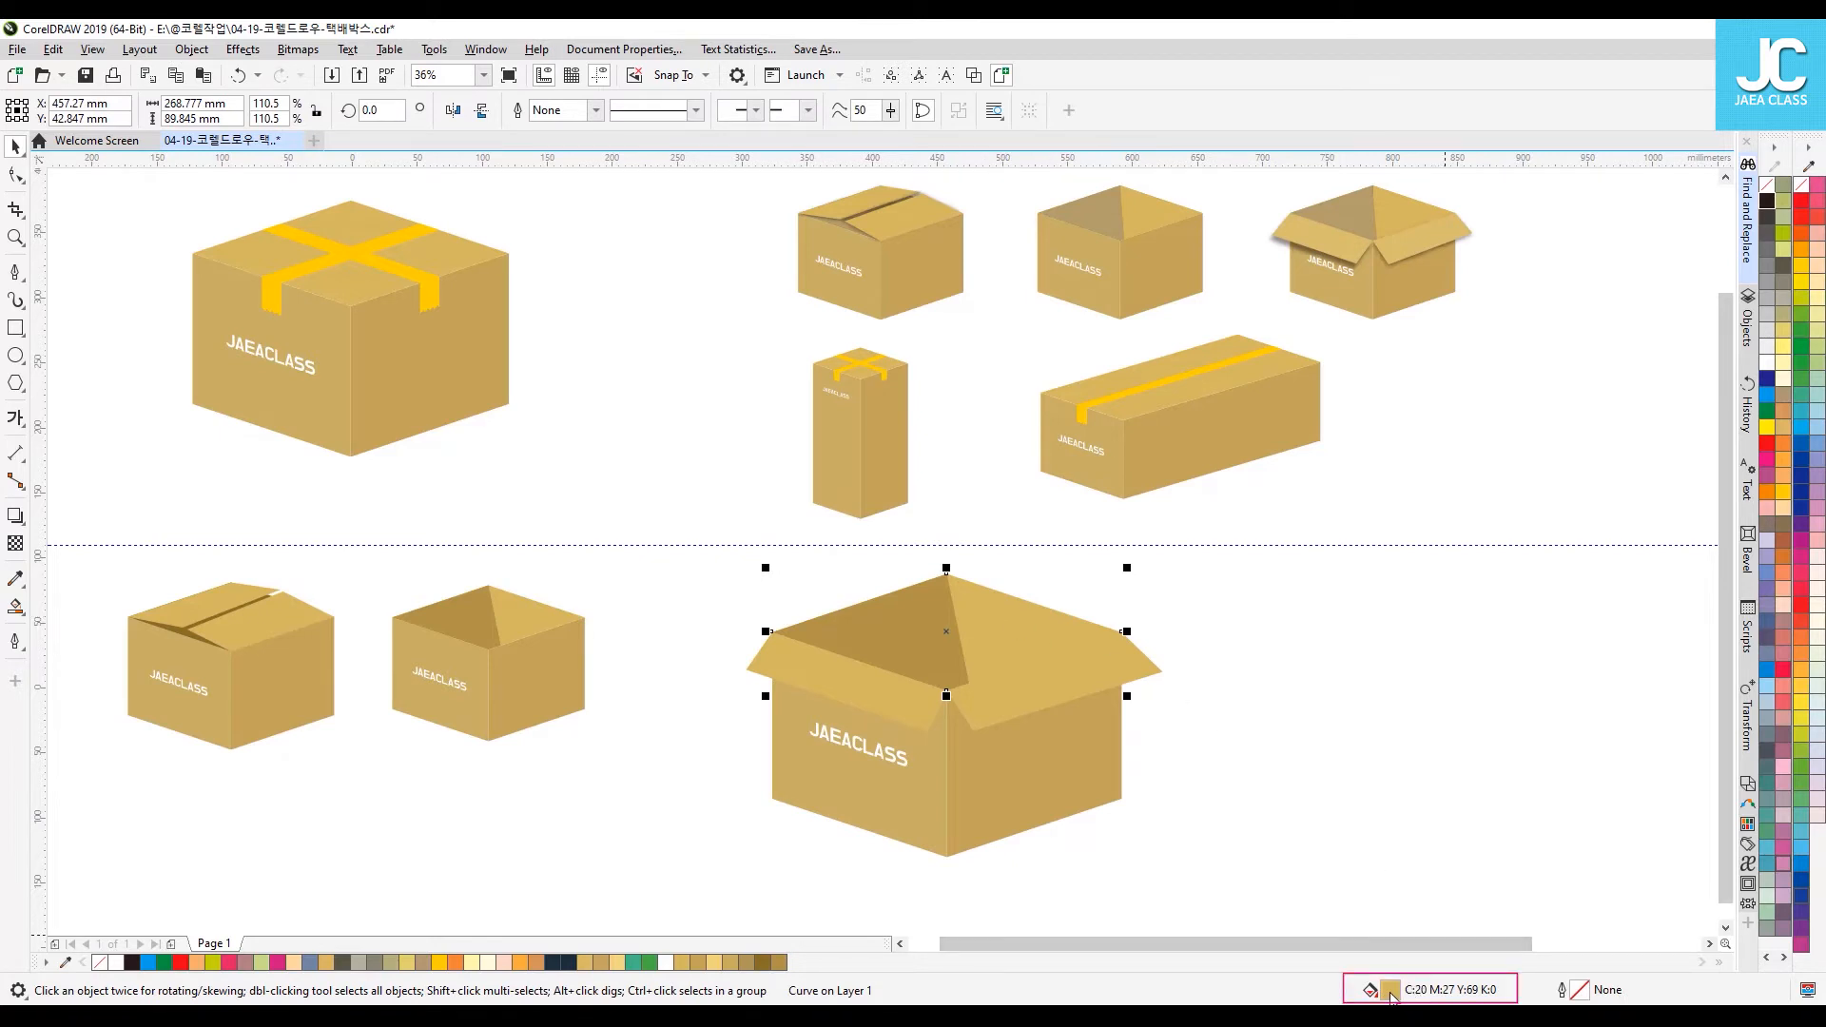
double_click(1389, 995)
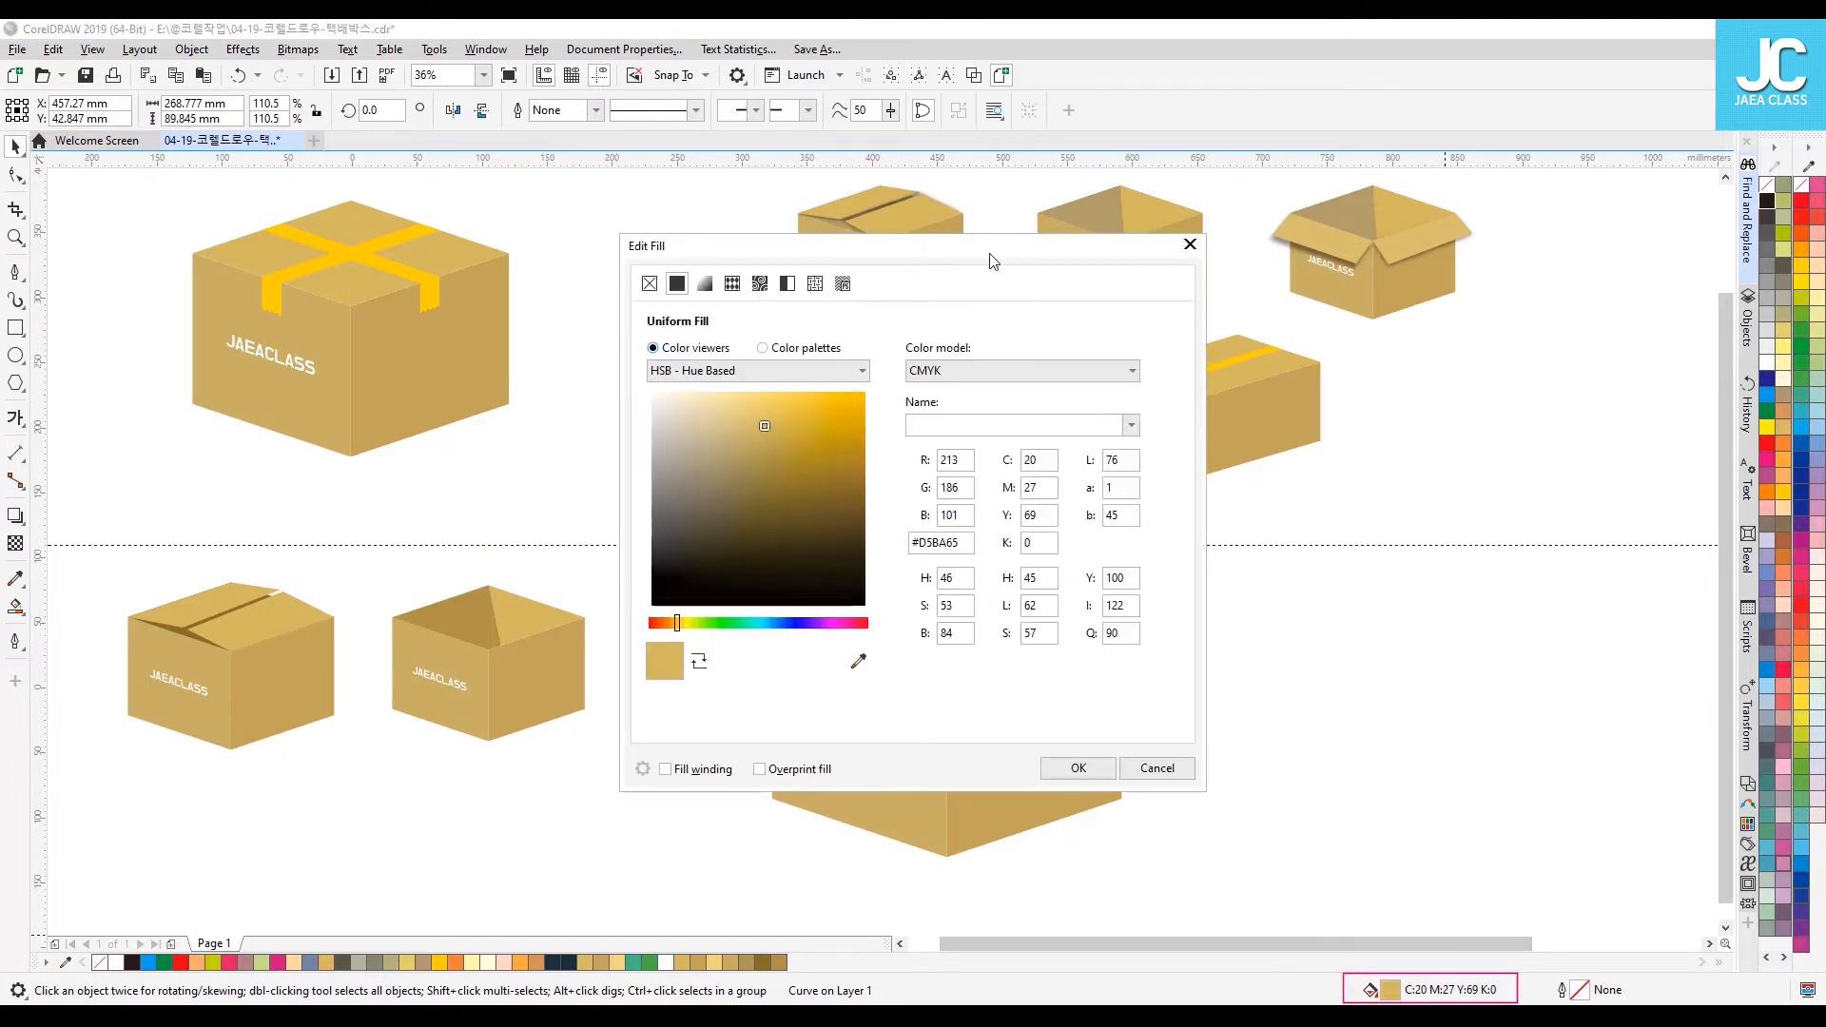
mouse_move(1253, 494)
mouse_down()
mouse_move(1280, 515)
mouse_move(1259, 514)
mouse_up()
click(1545, 839)
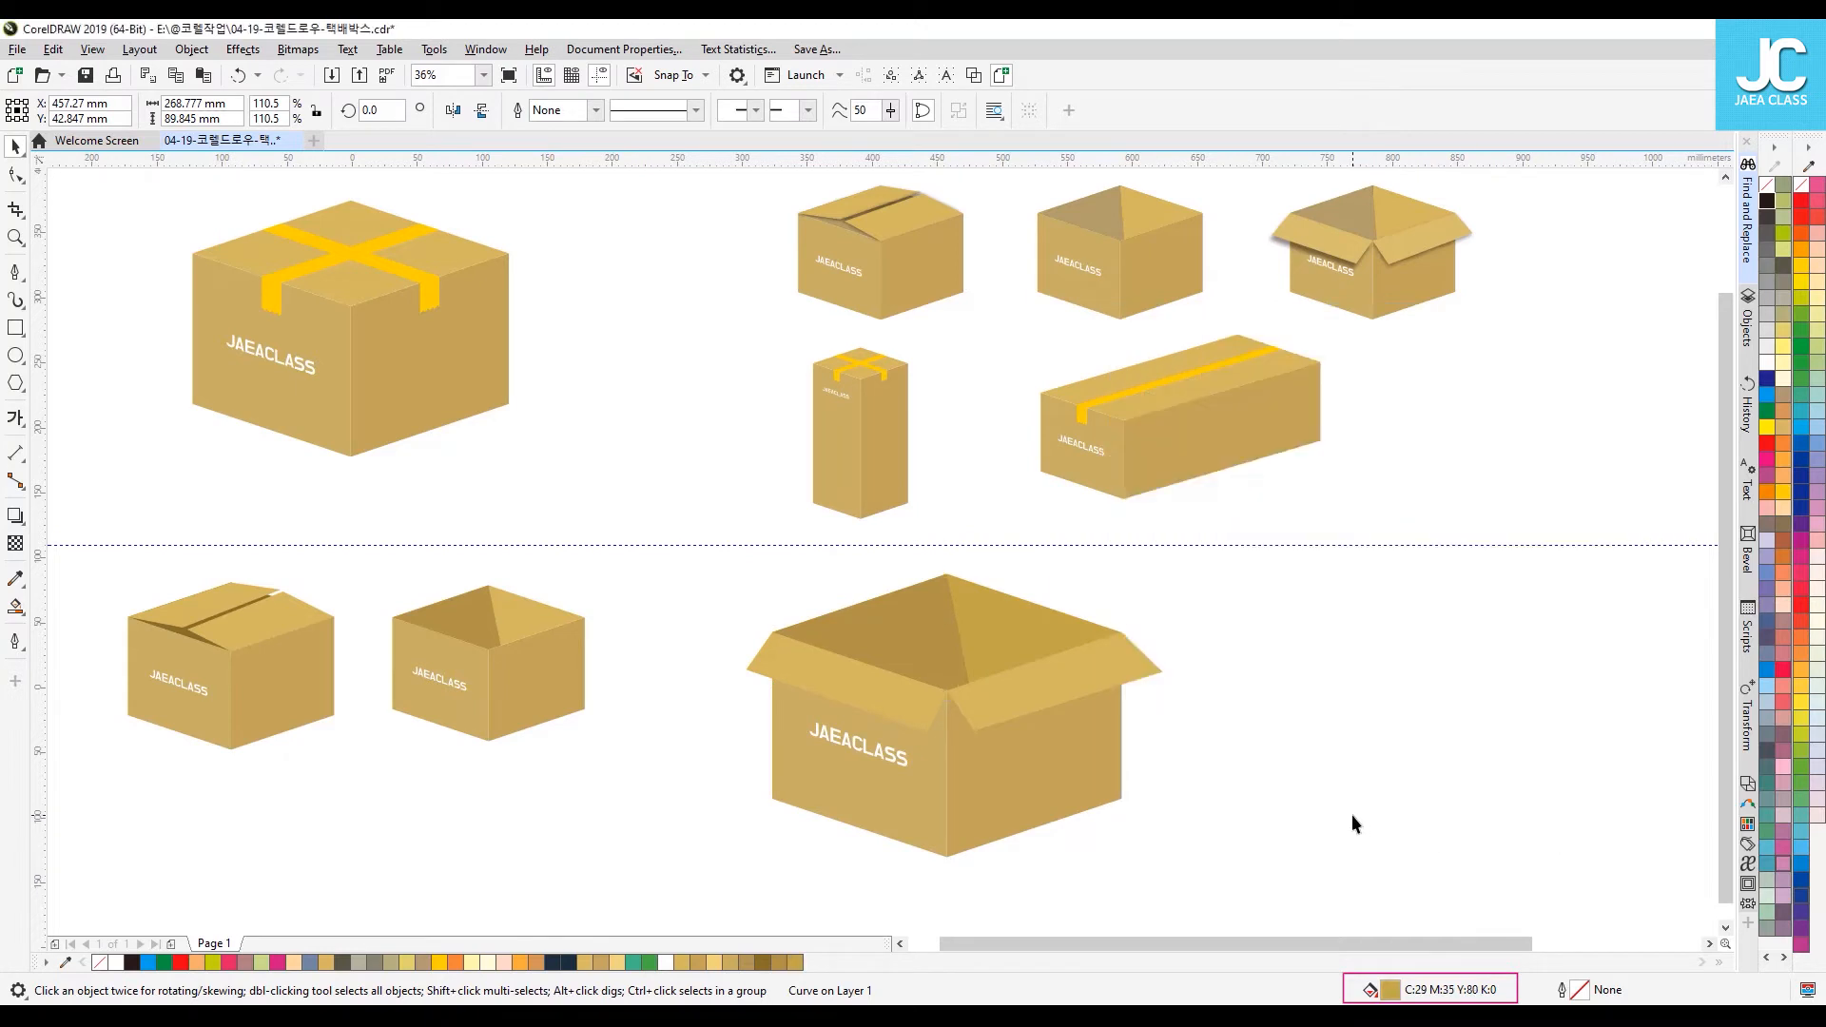
click(1224, 736)
Step: Scale down the whole fully opened box with flaps and place it below the small two-flap box
drag(1200, 885, 696, 563)
drag(1171, 567, 1020, 663)
drag(854, 776, 214, 860)
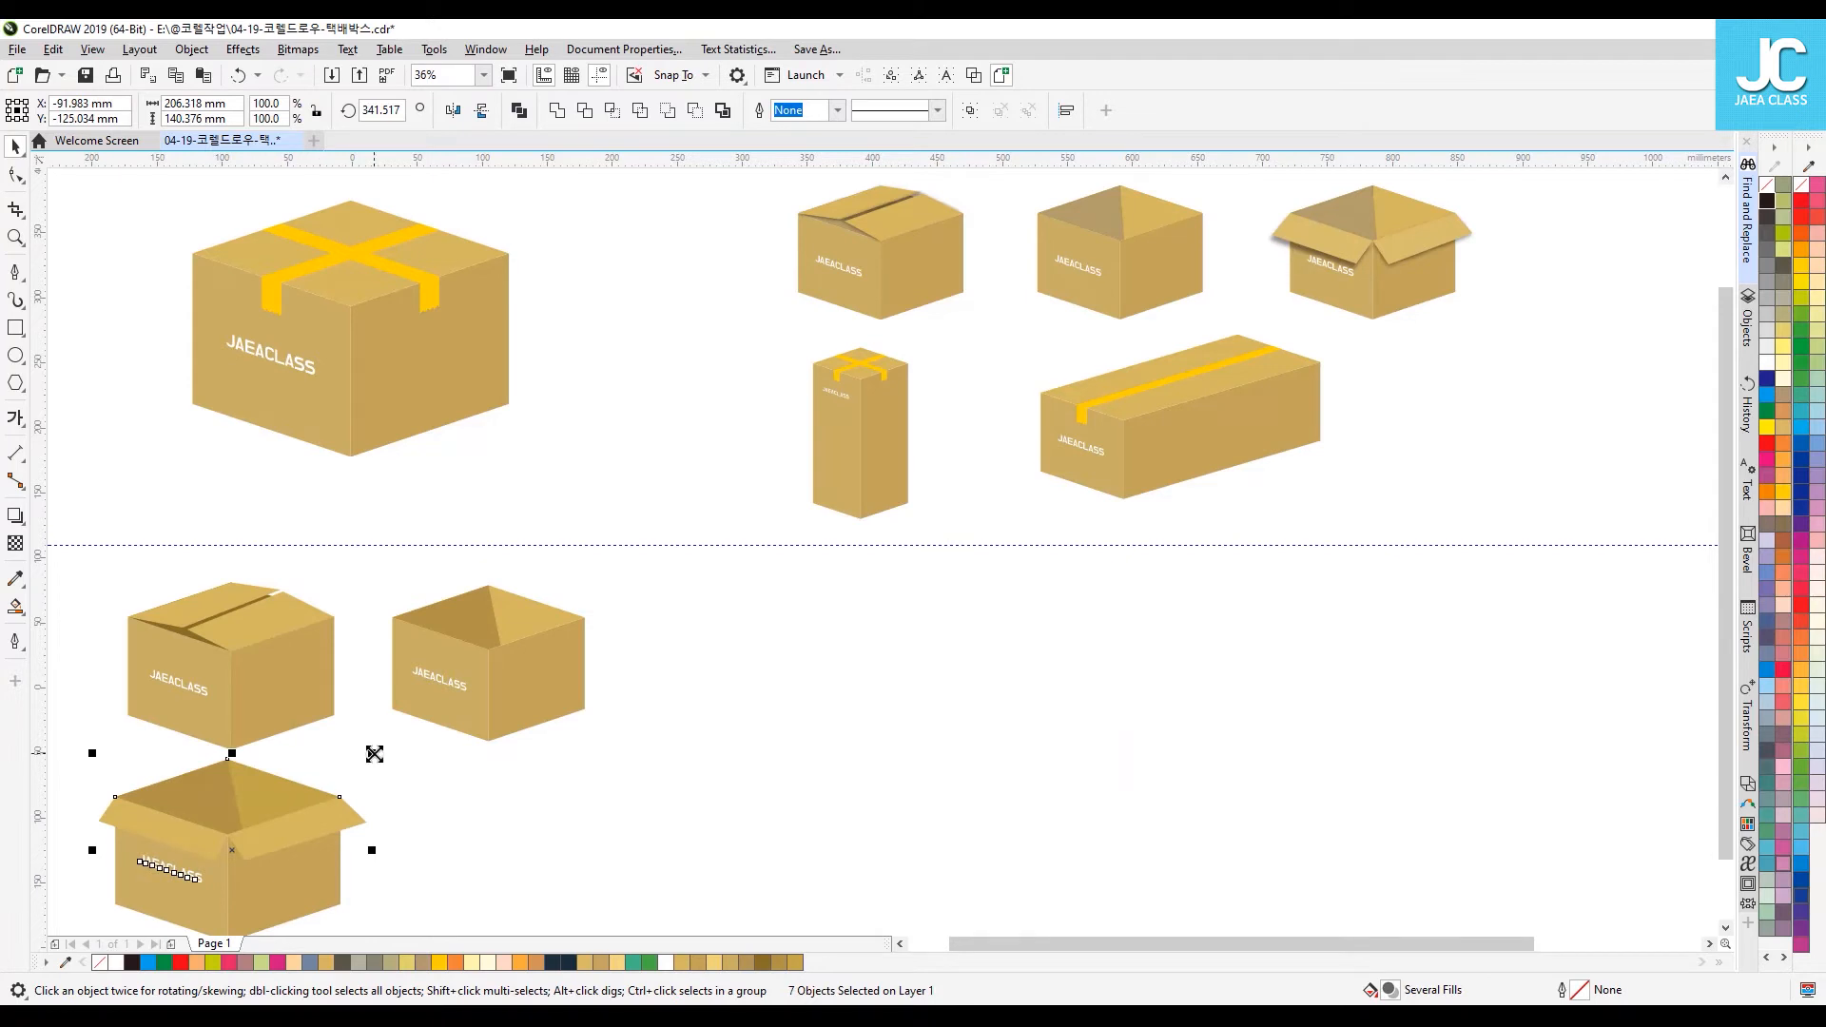
drag(333, 790, 249, 847)
click(892, 750)
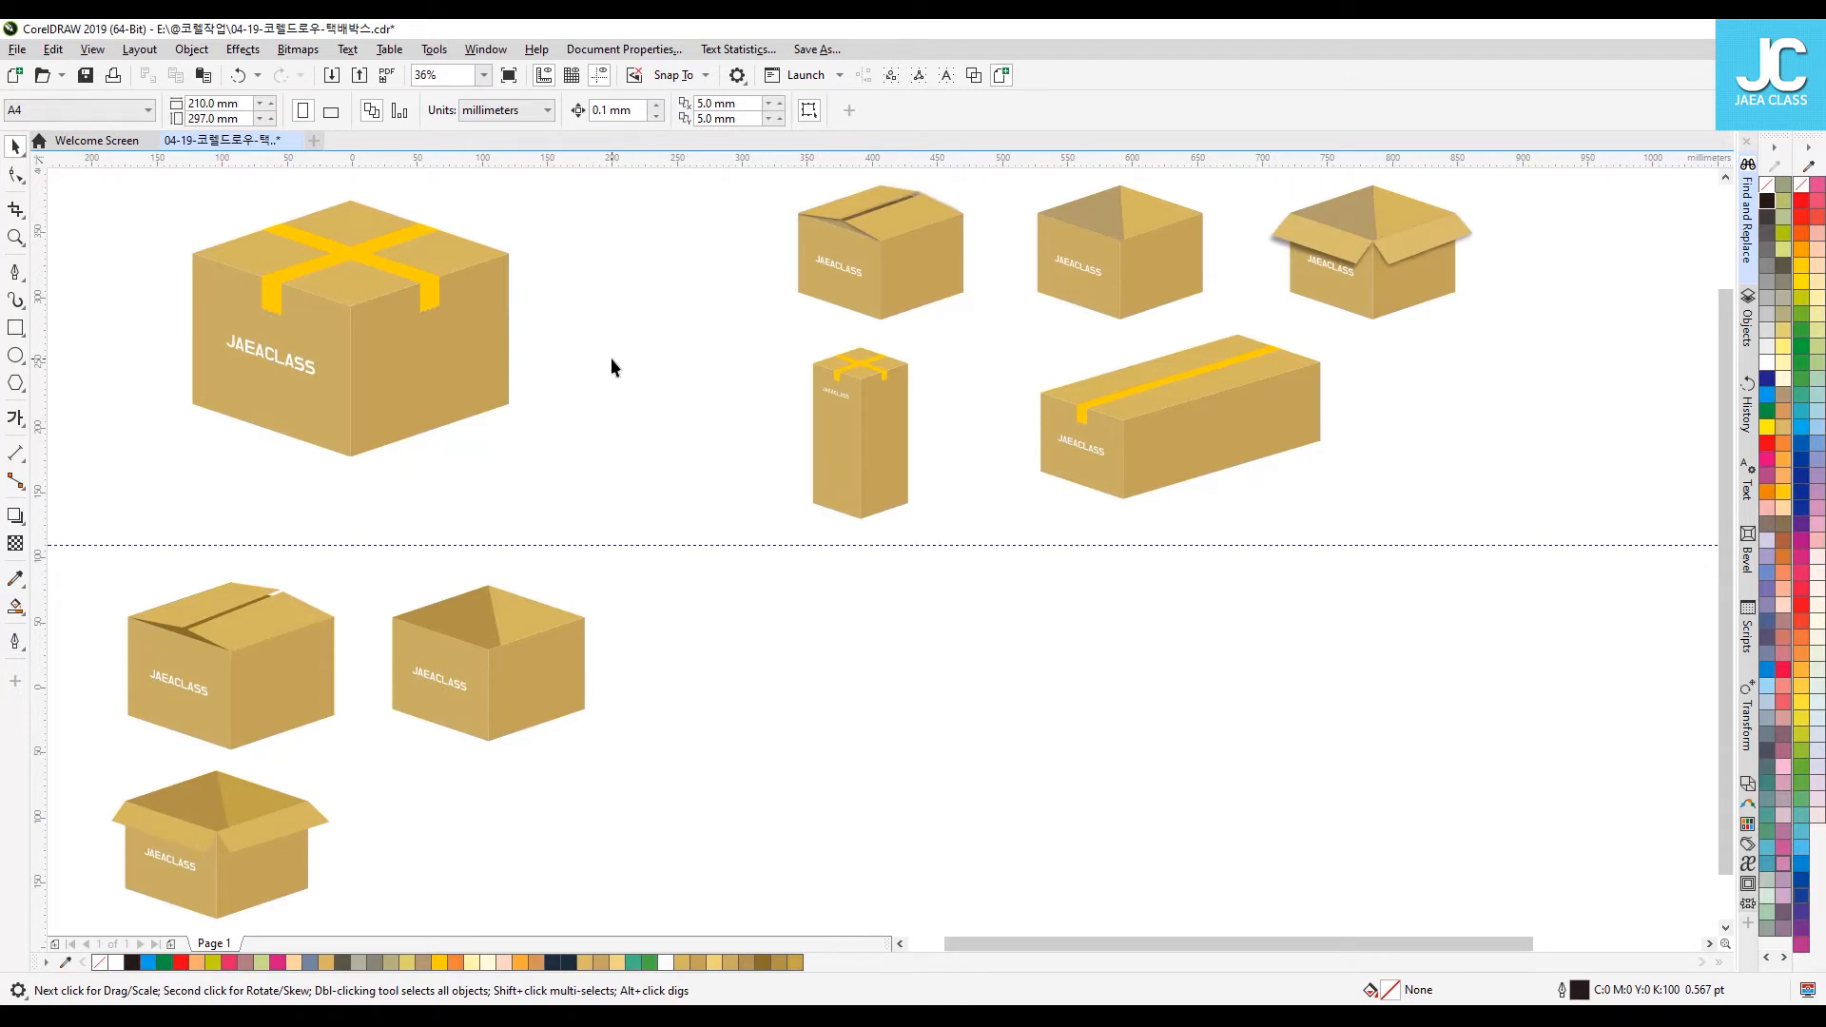
Step: Place a full-size copy of the large taped box in the empty area beside the small open box
key(ctrl+z)
click(118, 198)
drag(587, 472, 586, 472)
drag(393, 307, 939, 663)
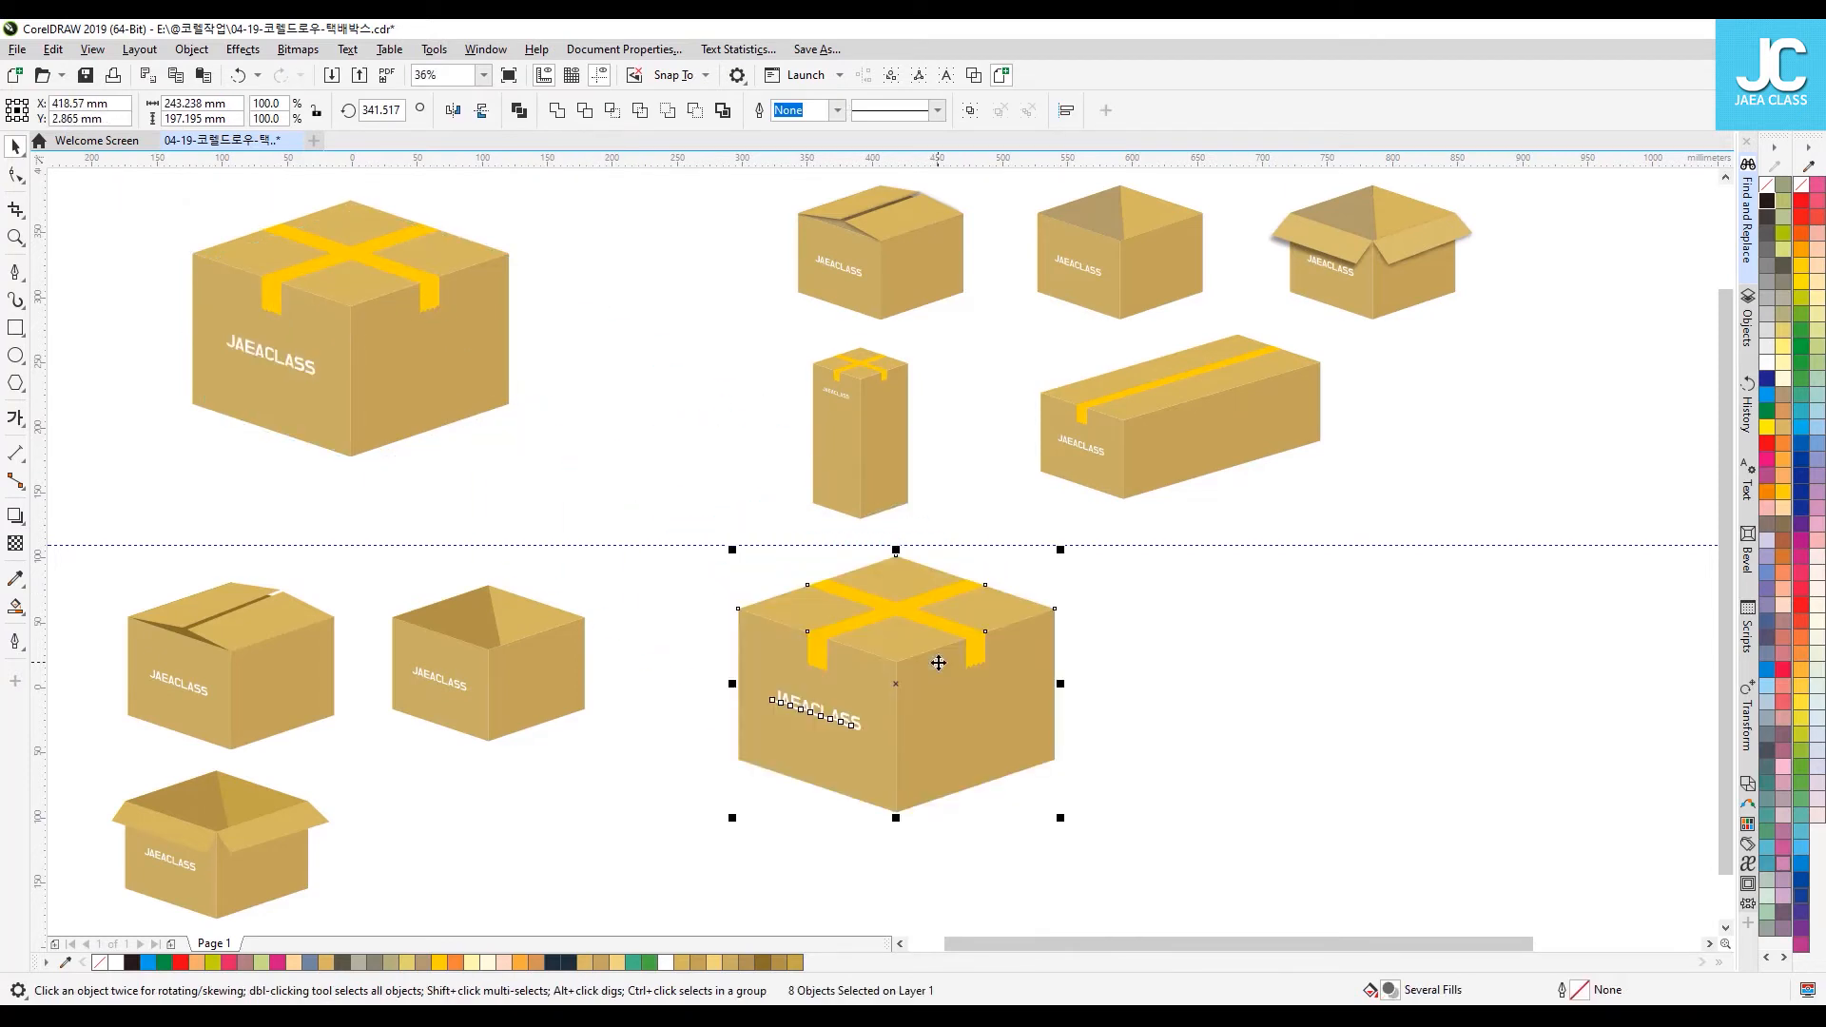
click(1141, 751)
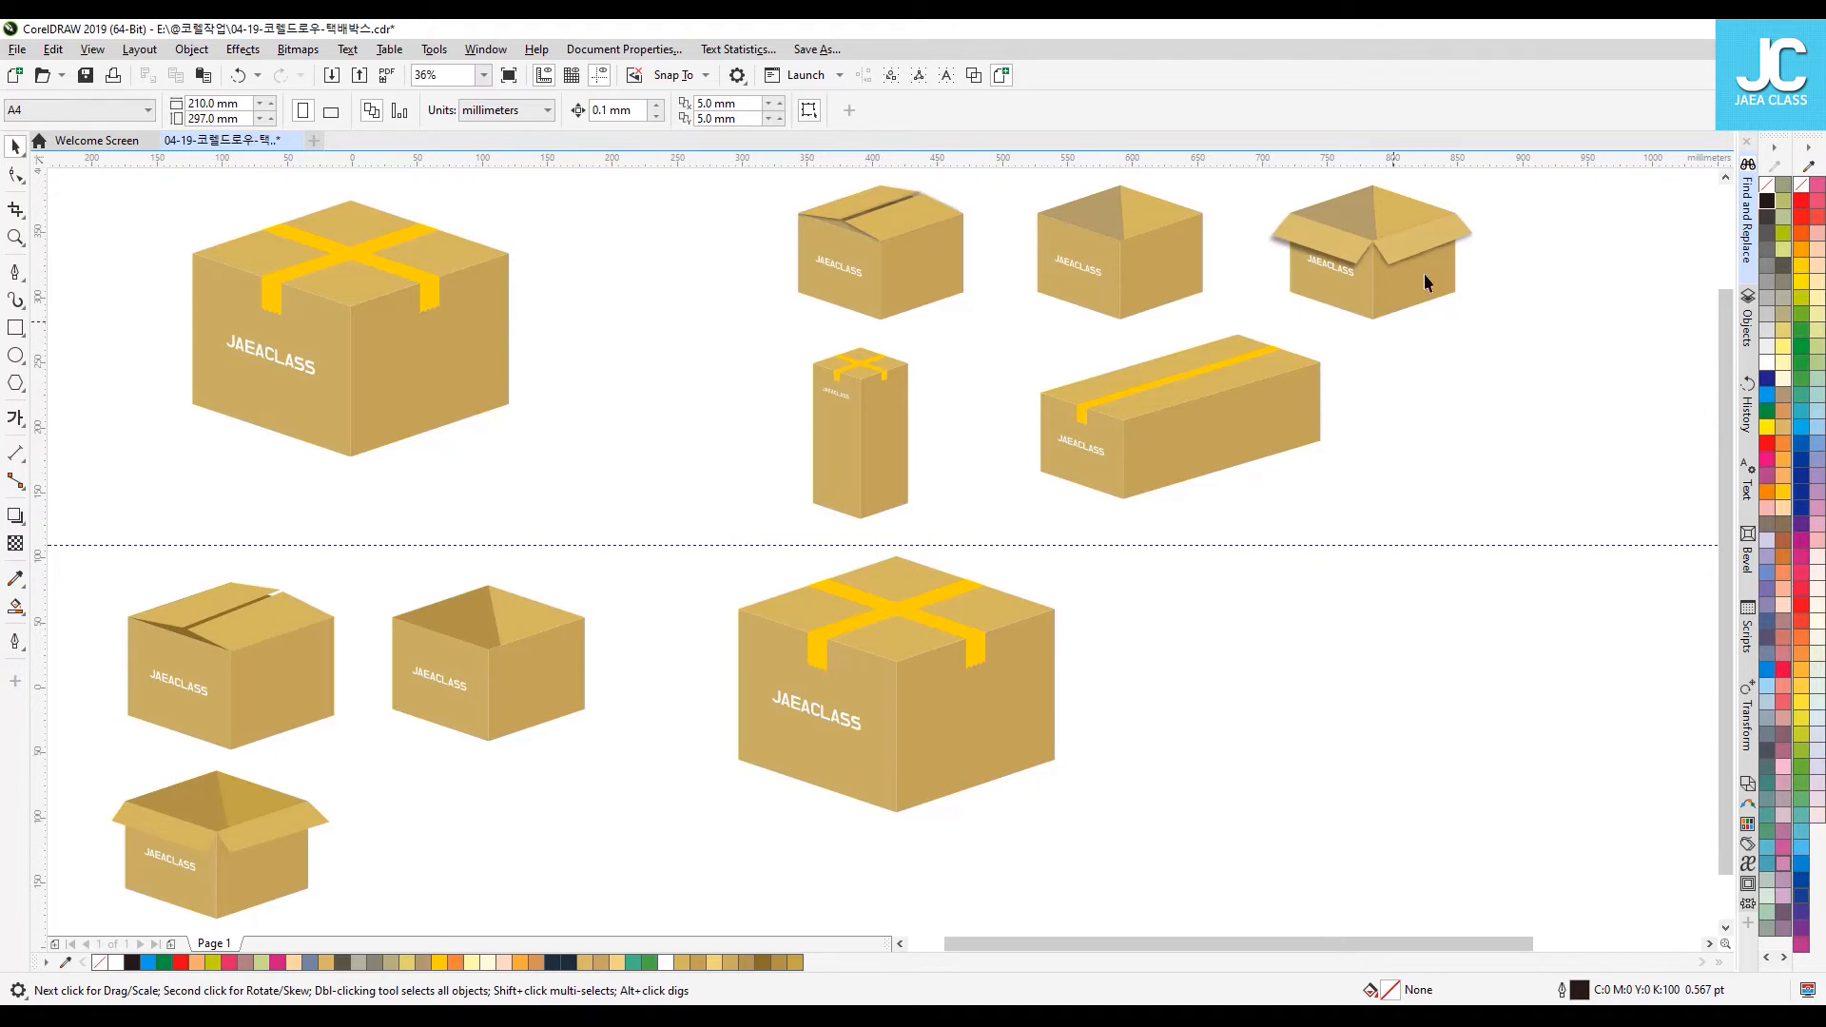
Step: Shrink the five reference boxes together and move them closer to the large taped box
drag(786, 282, 726, 534)
drag(1487, 522, 1403, 518)
drag(1150, 406, 950, 418)
Step: Move the taped box copy to the free space beside the reference boxes and scale it to about 85%, roughly 207 mm wide
drag(1176, 867, 685, 597)
drag(811, 611, 1255, 253)
drag(1586, 226, 1569, 232)
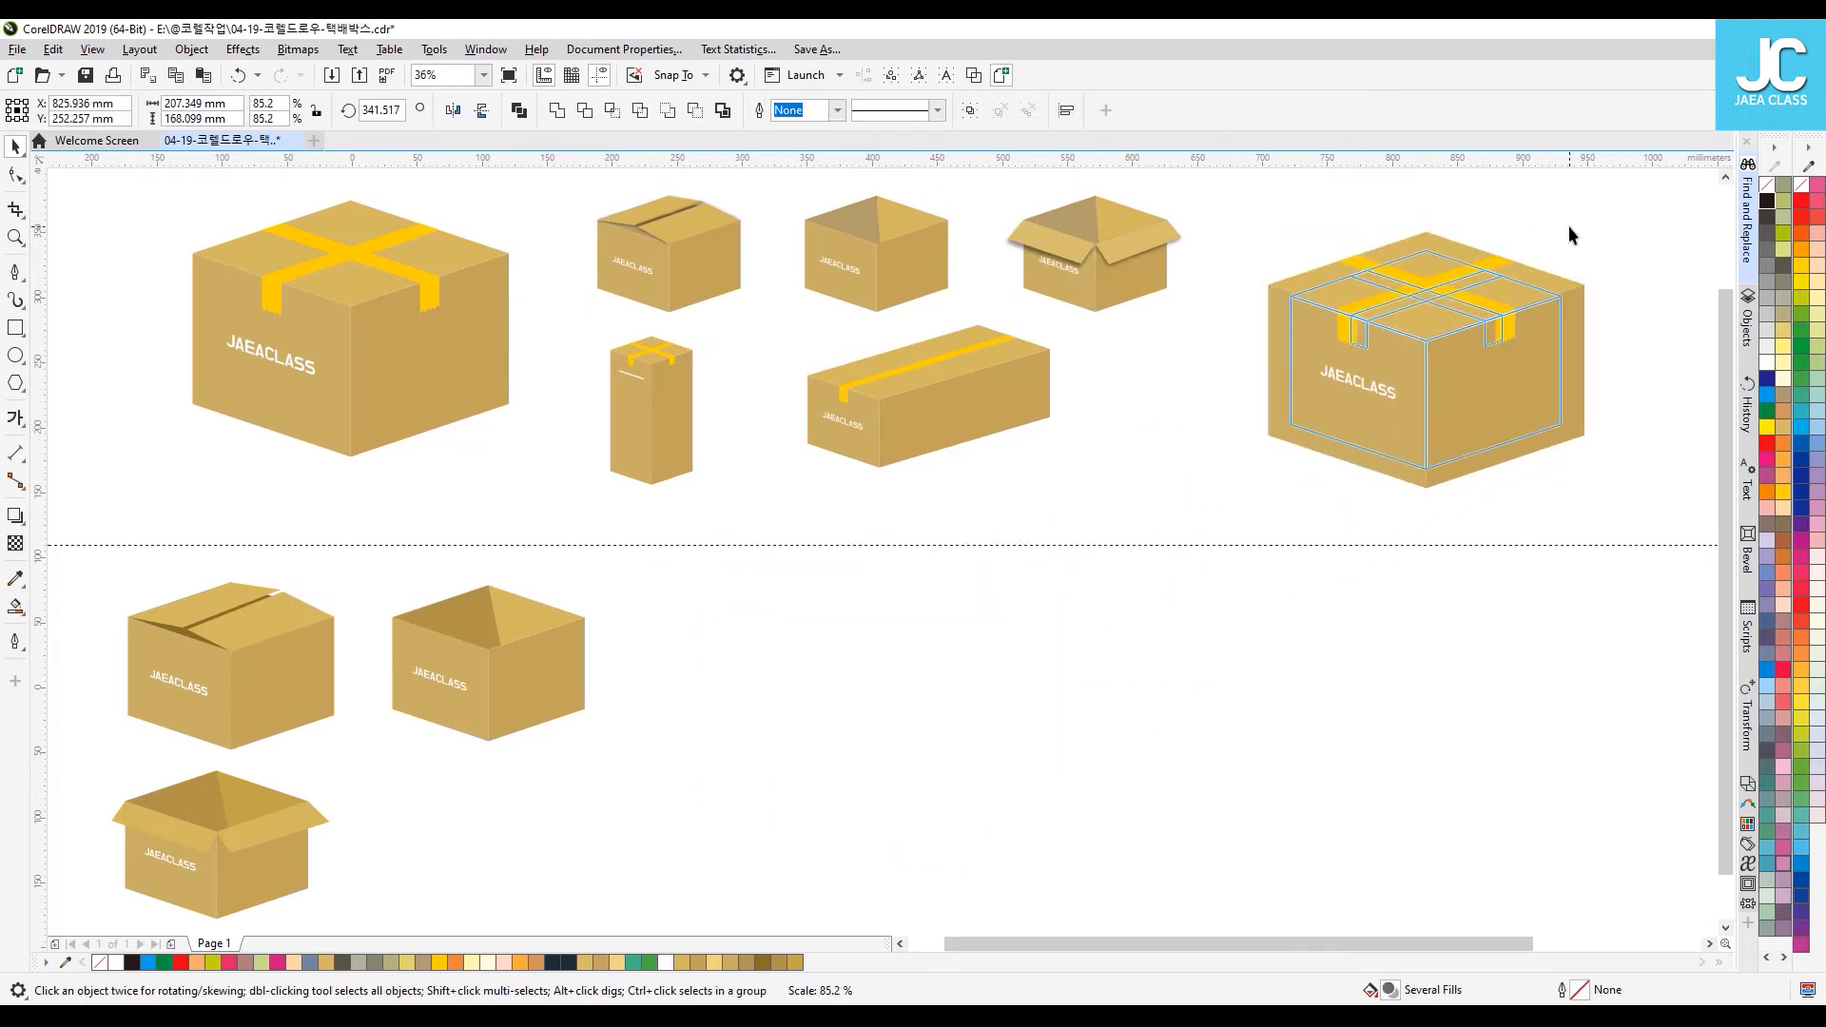
click(1436, 401)
click(1305, 457)
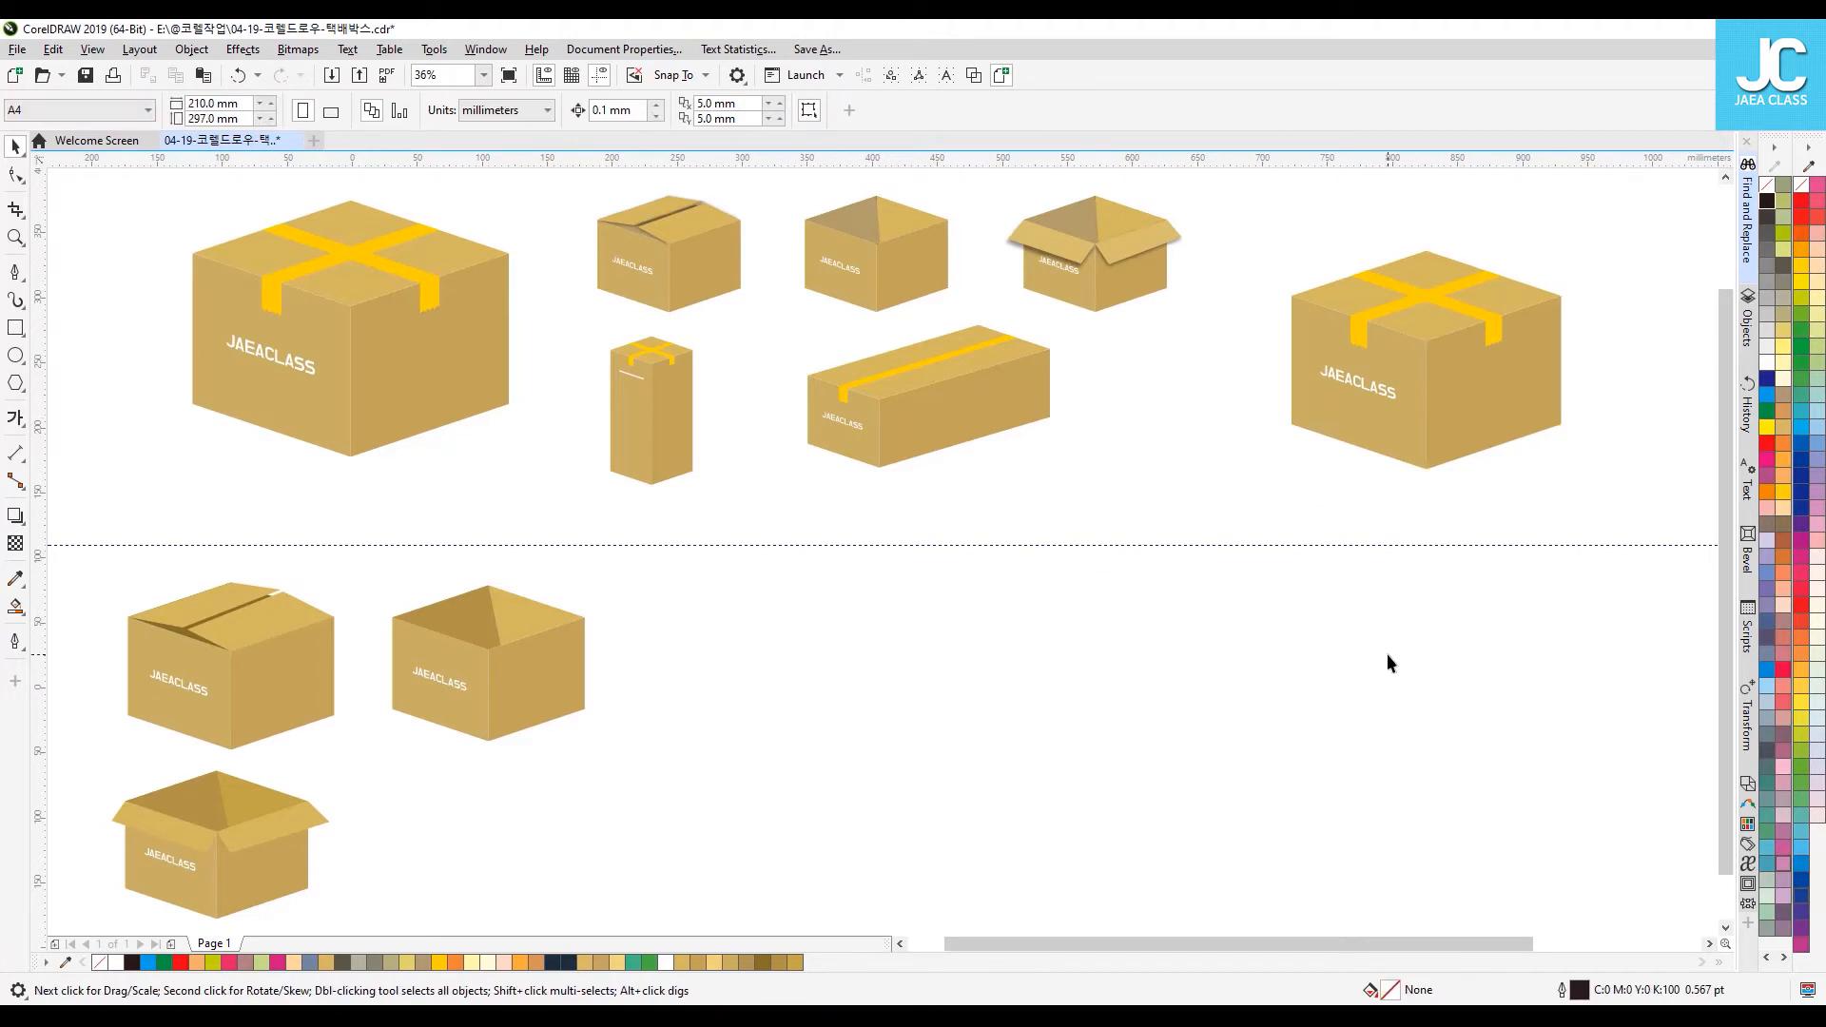
Step: Convert the left face of the taped box copy beside the reference boxes to curves
click(1387, 430)
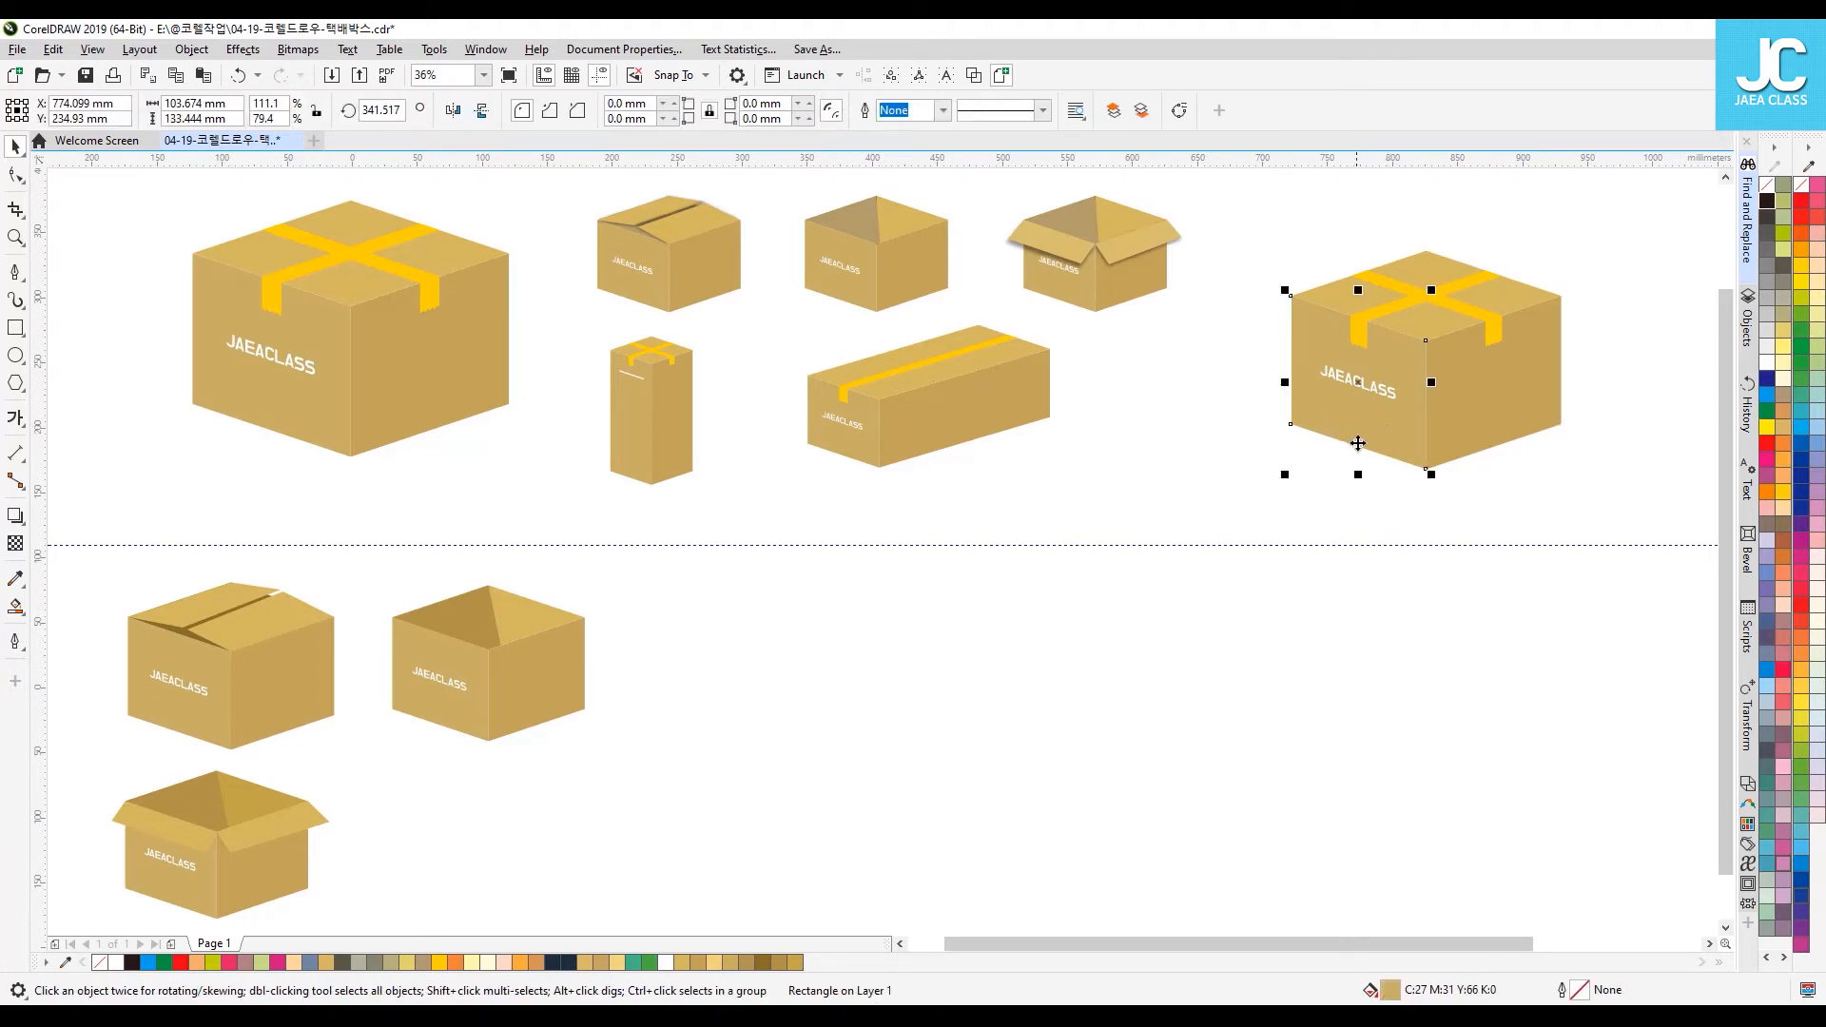
click(1324, 454)
click(1373, 431)
click(1488, 400)
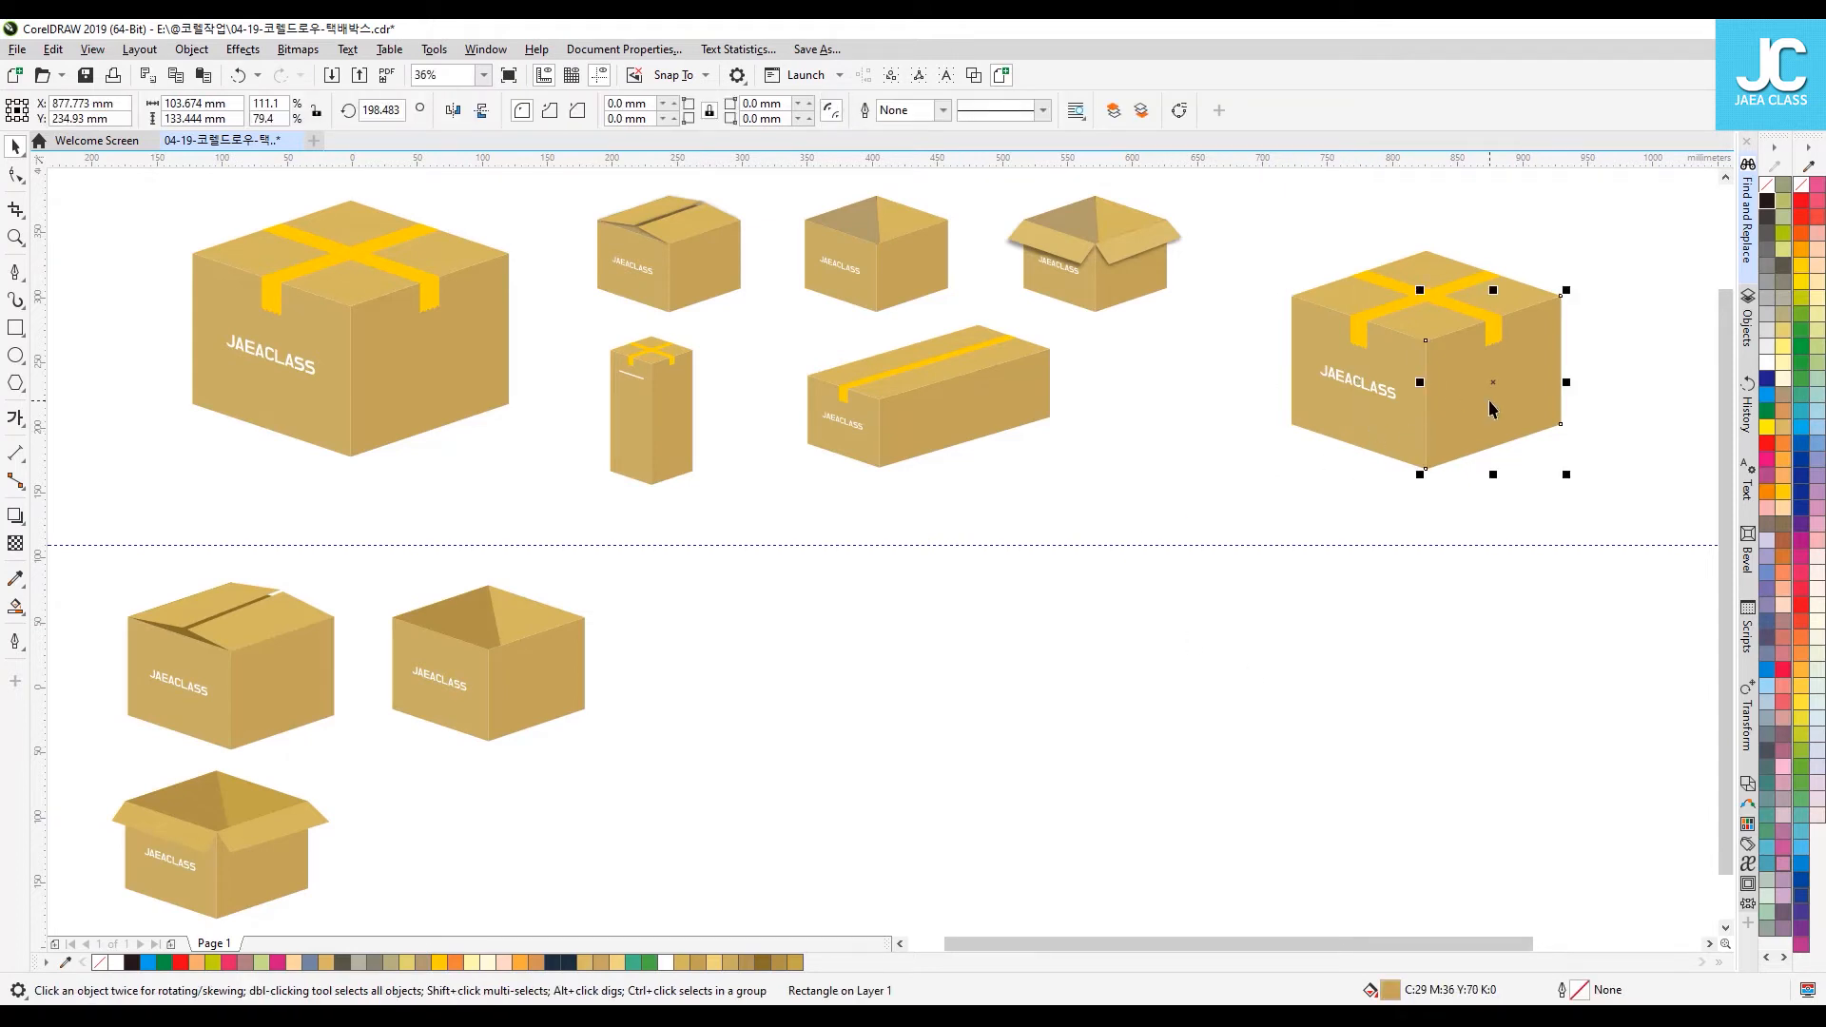
click(1383, 416)
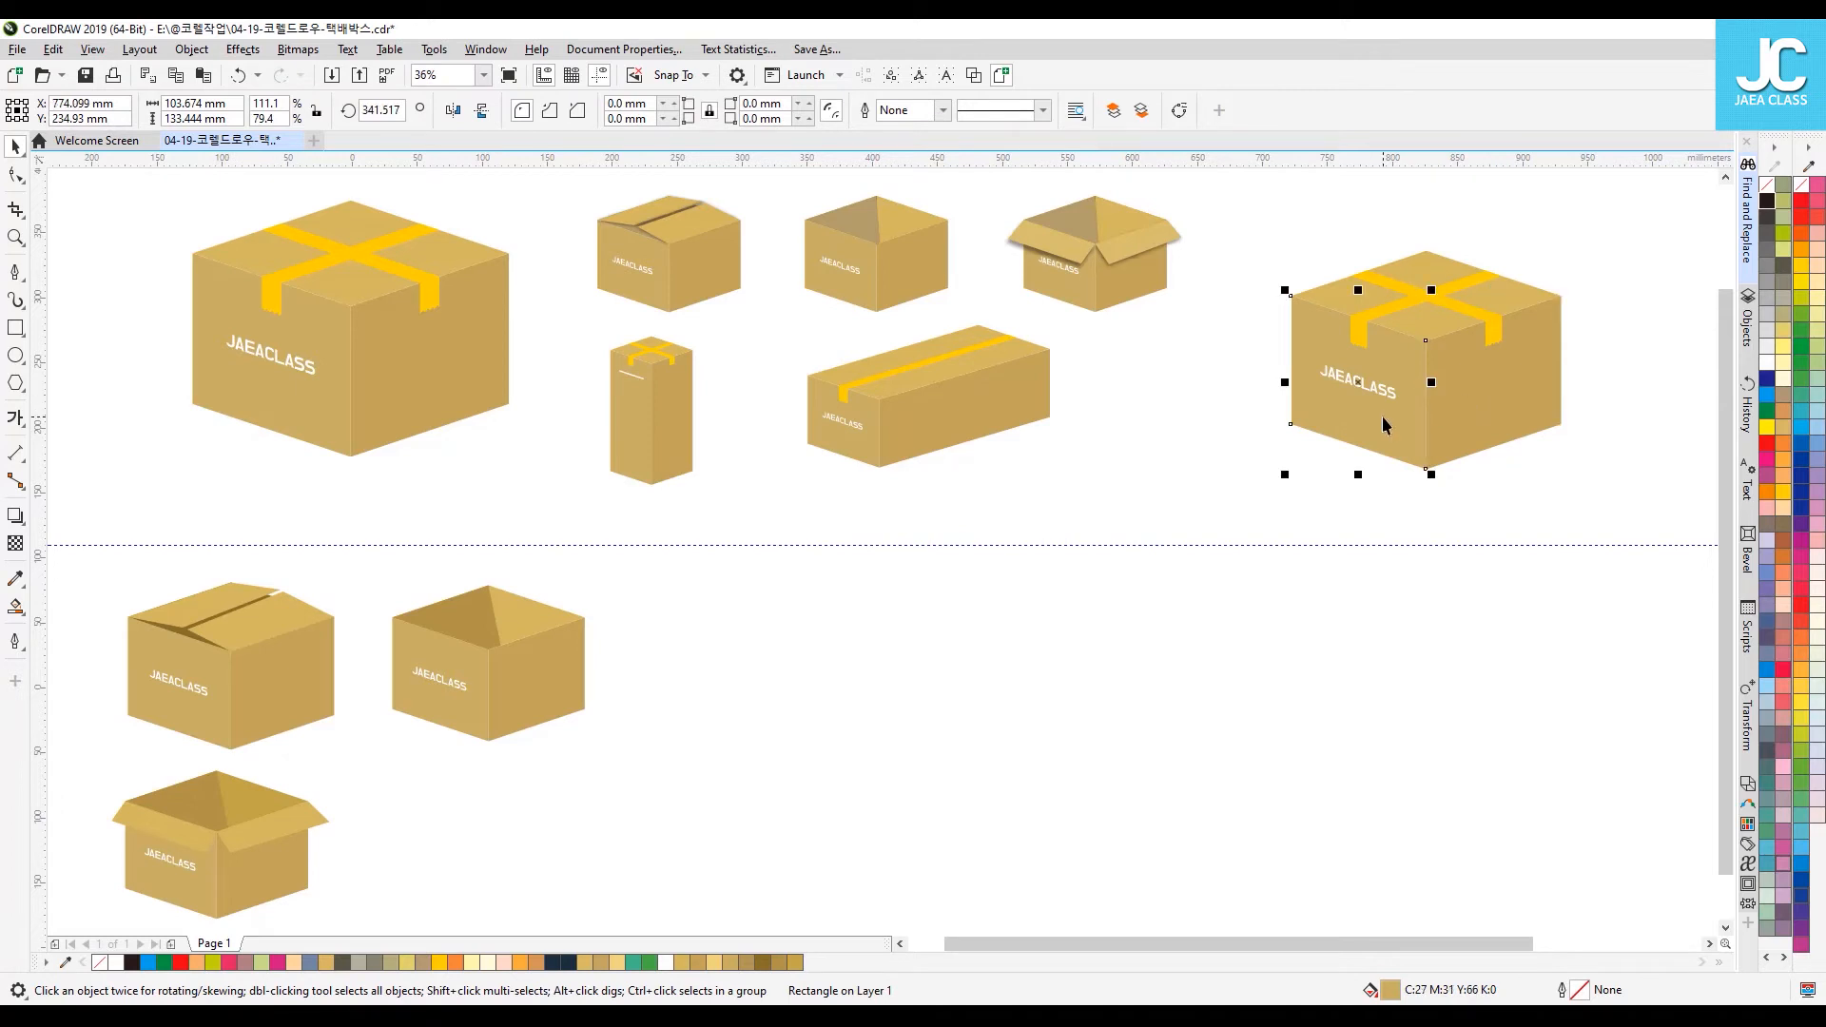
click(191, 50)
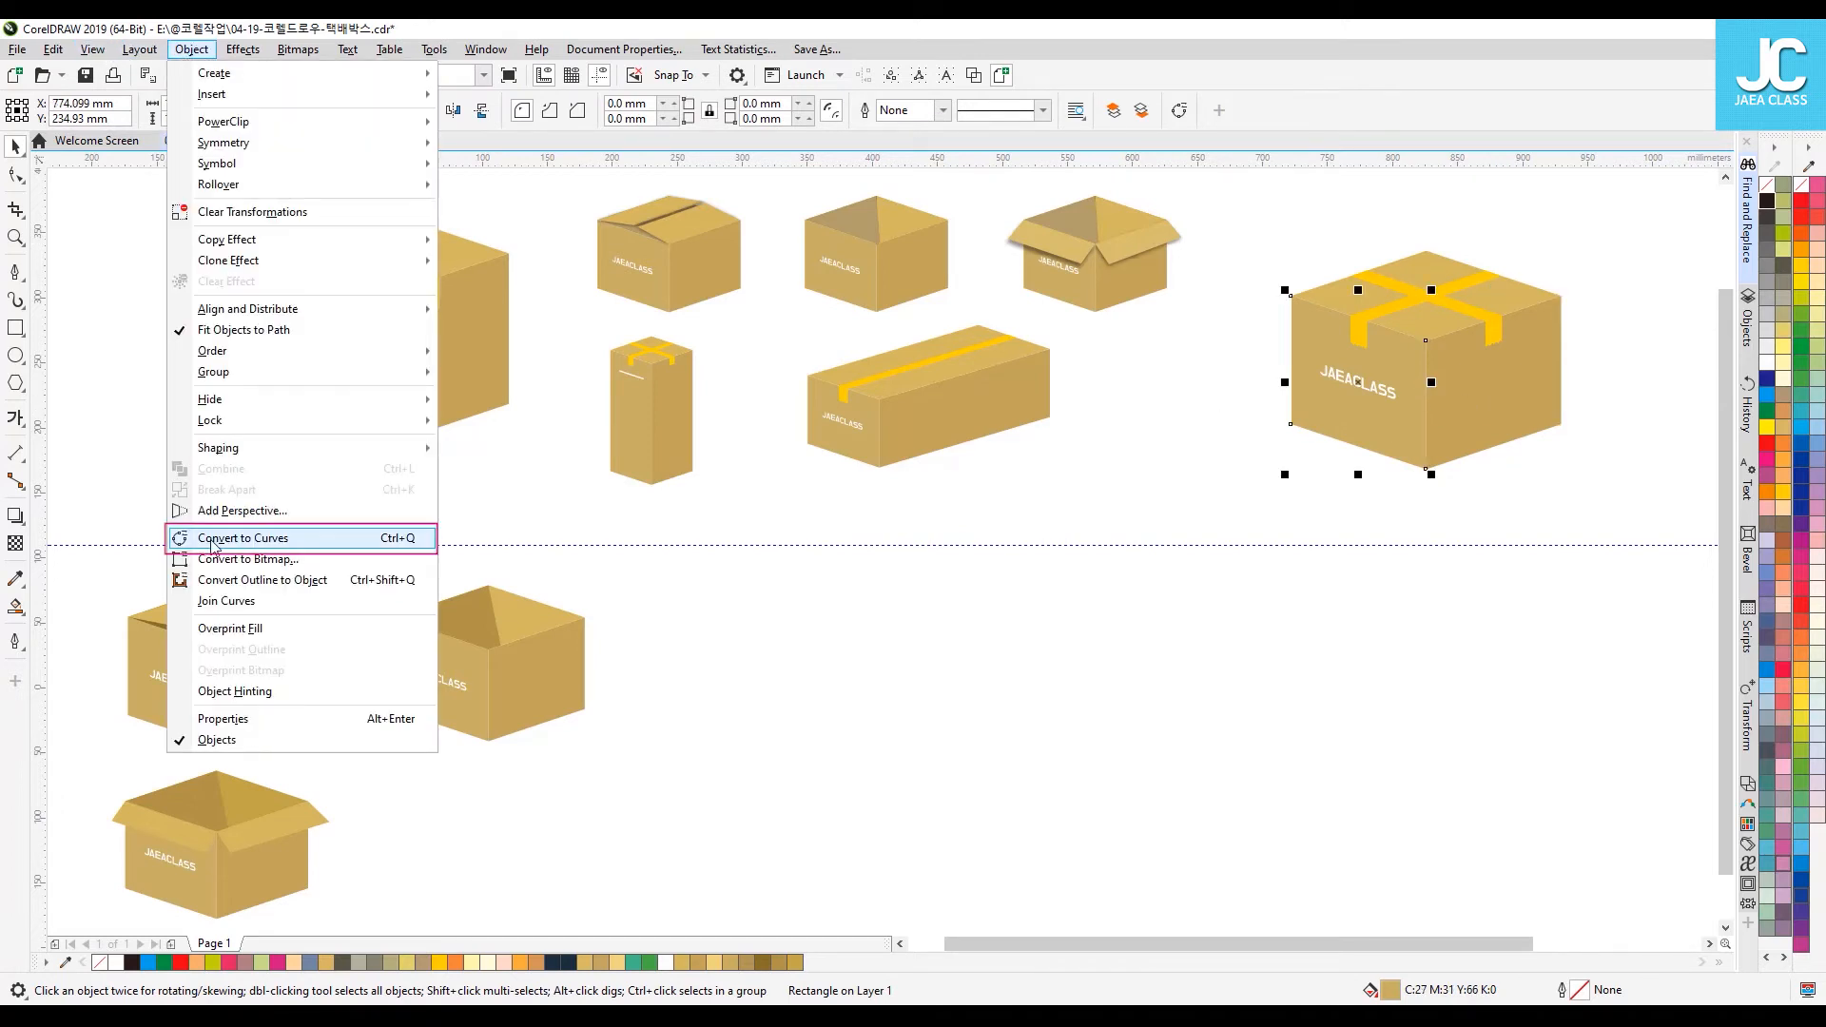
click(286, 547)
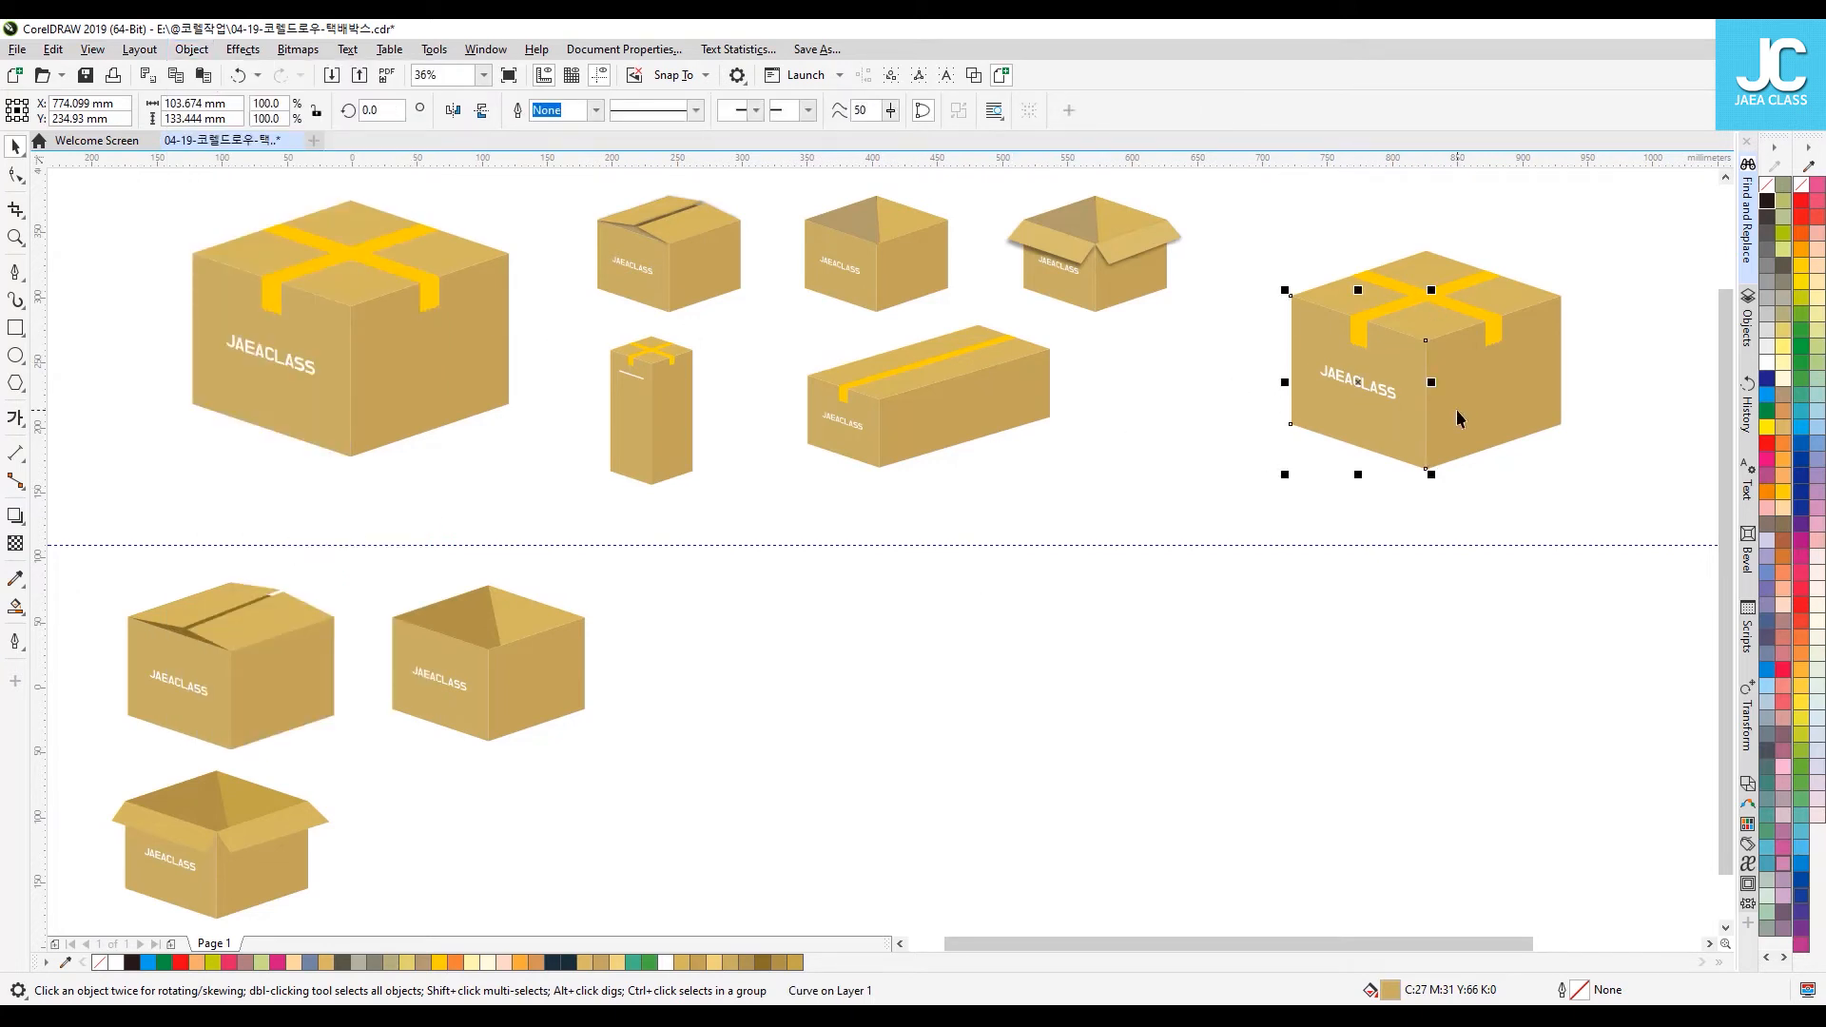
Step: Move the left face's two bottom nodes straight down so the face is about three times as tall
click(15, 175)
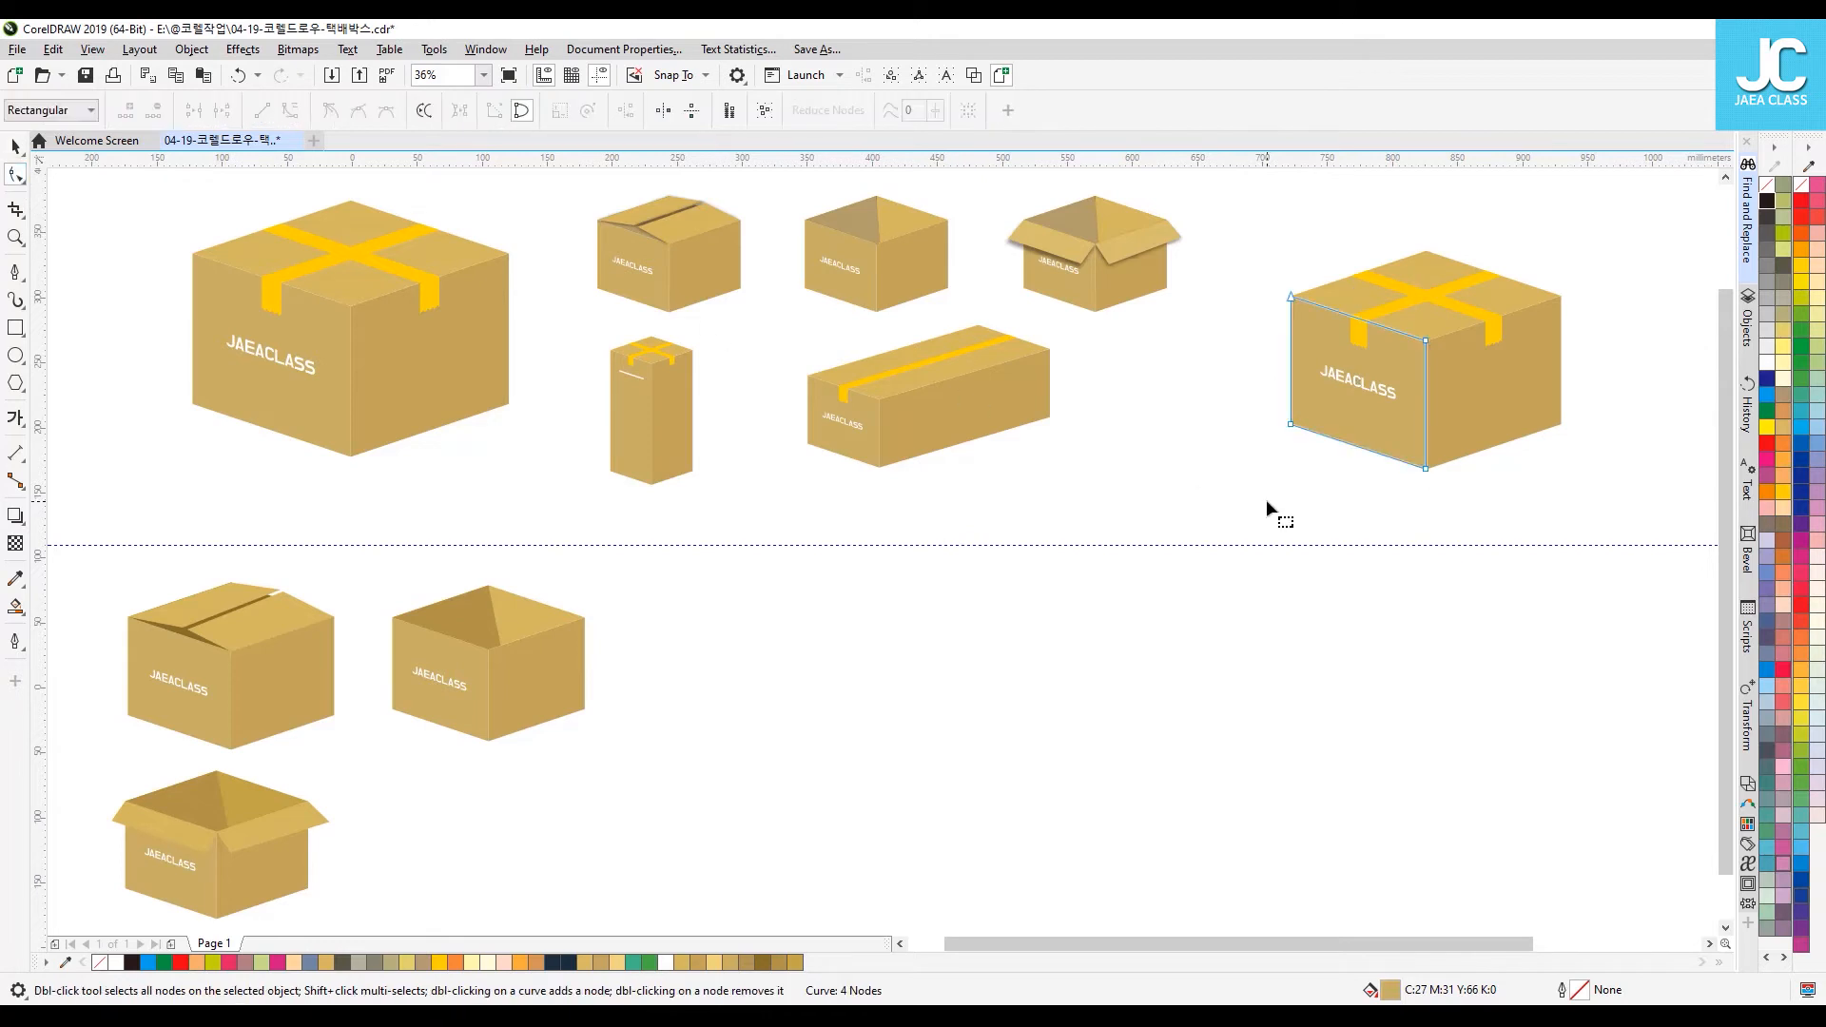
drag(1455, 521, 1456, 522)
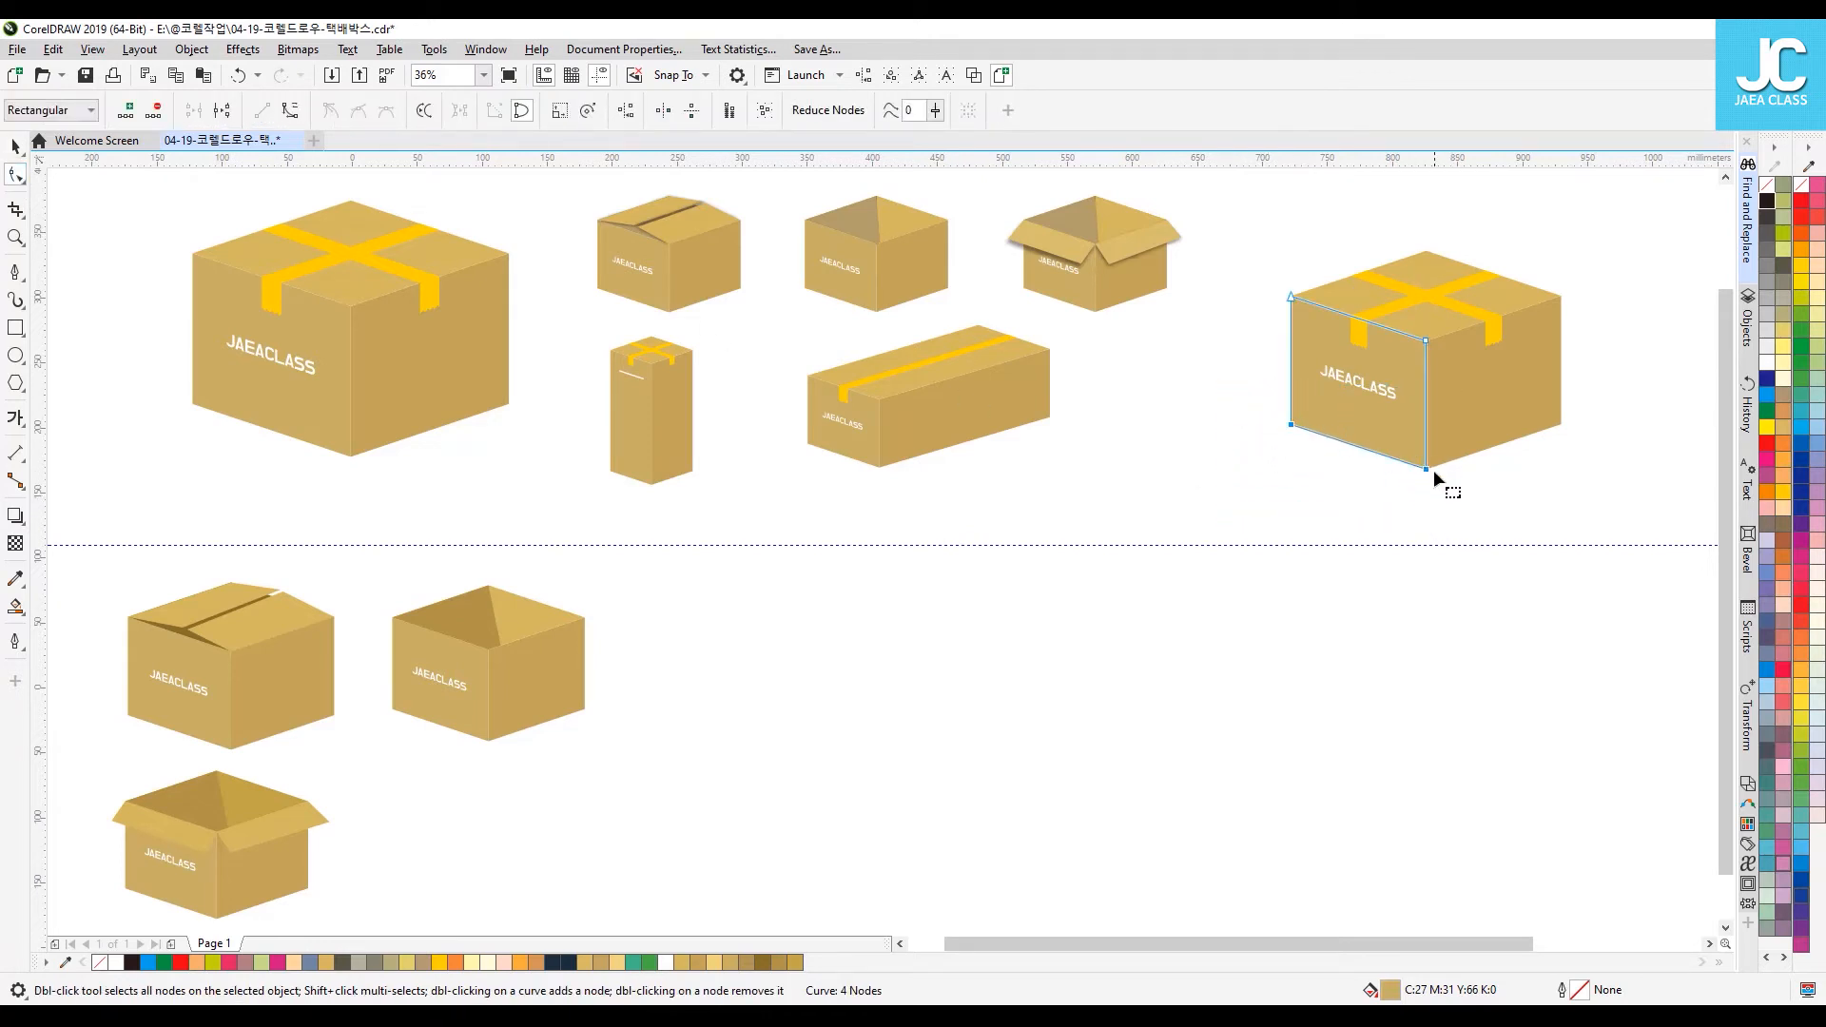
drag(1429, 480, 1431, 752)
key(space)
click(1514, 704)
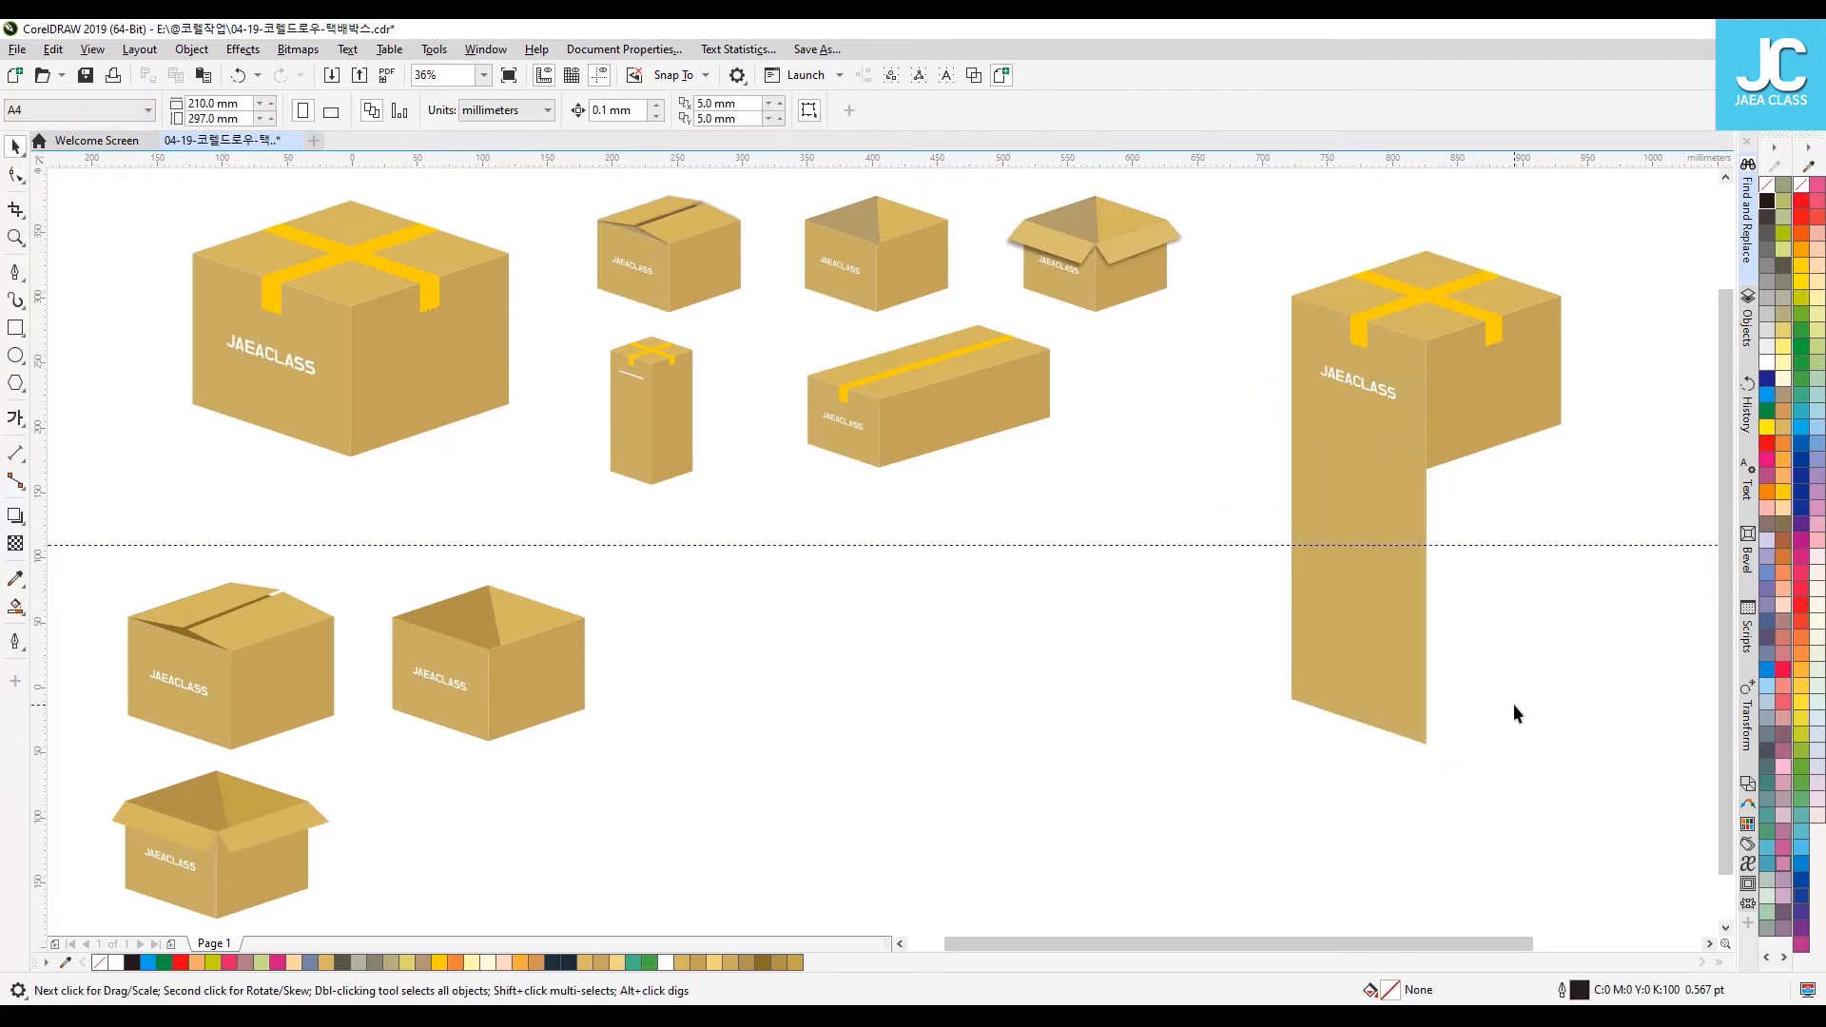
Step: Convert the right face of the same box to curves and open its nodes for editing
click(1484, 402)
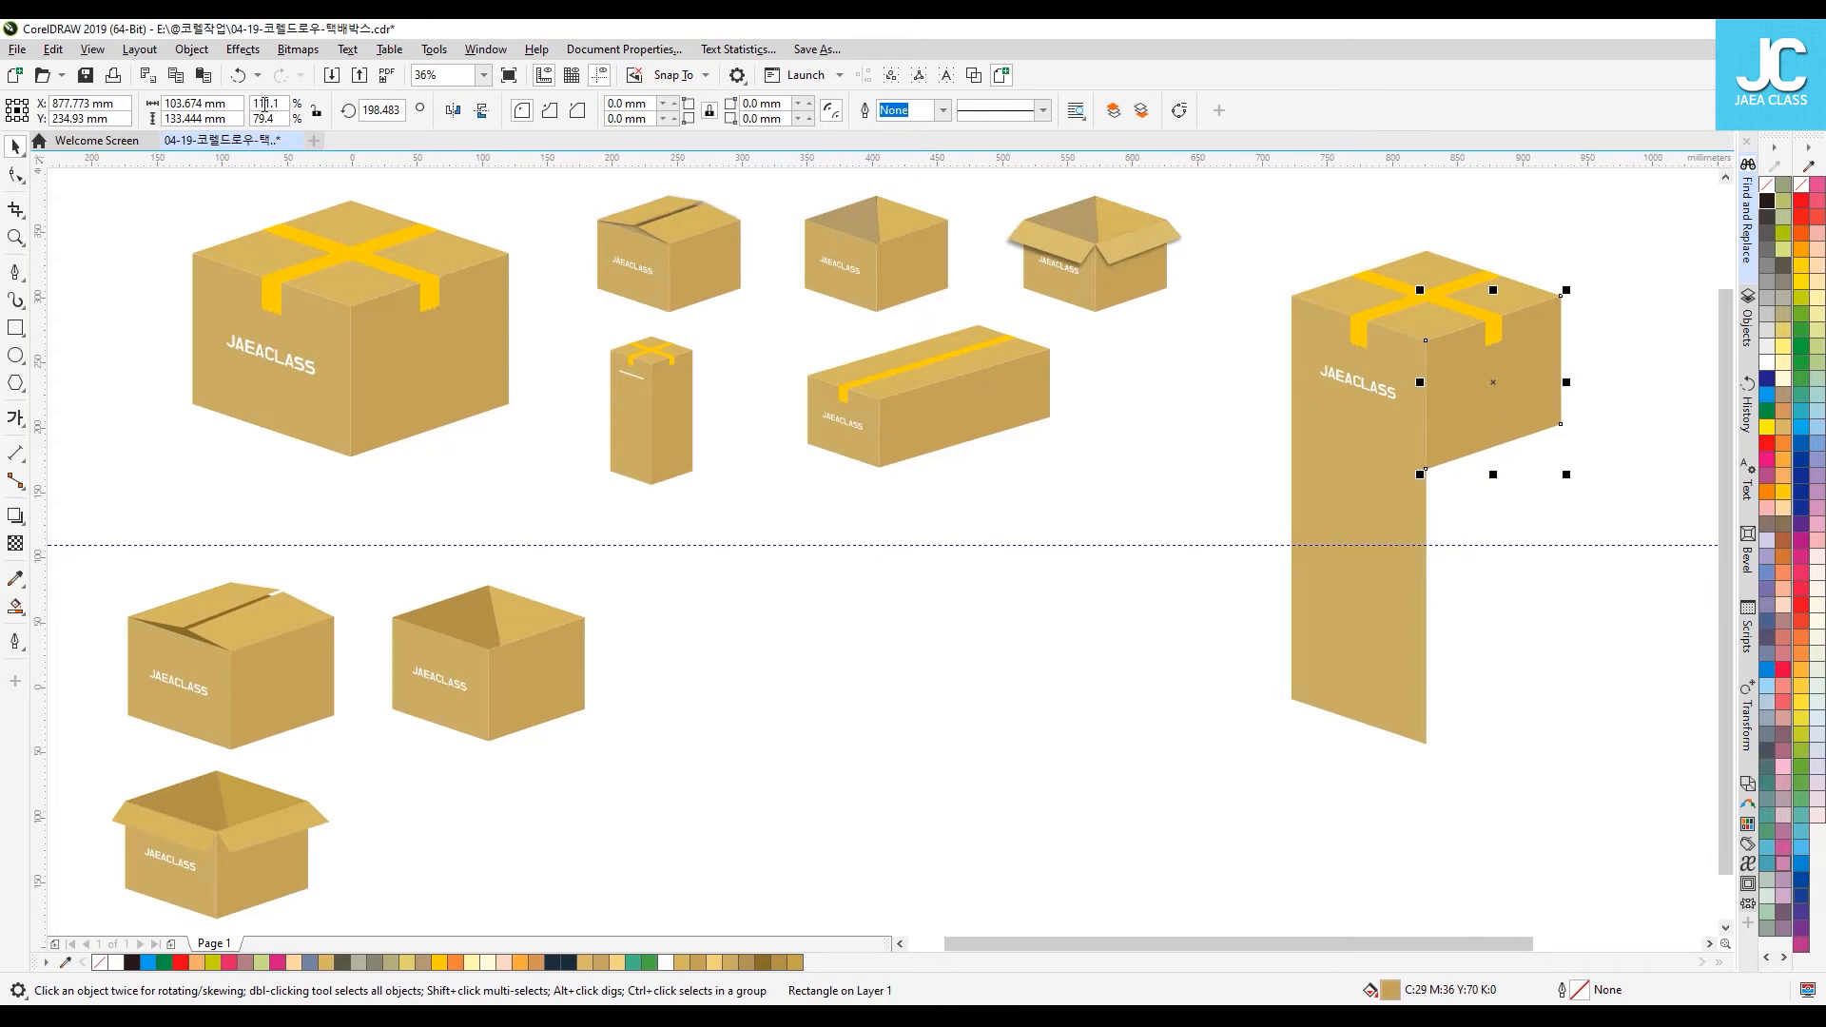
click(192, 49)
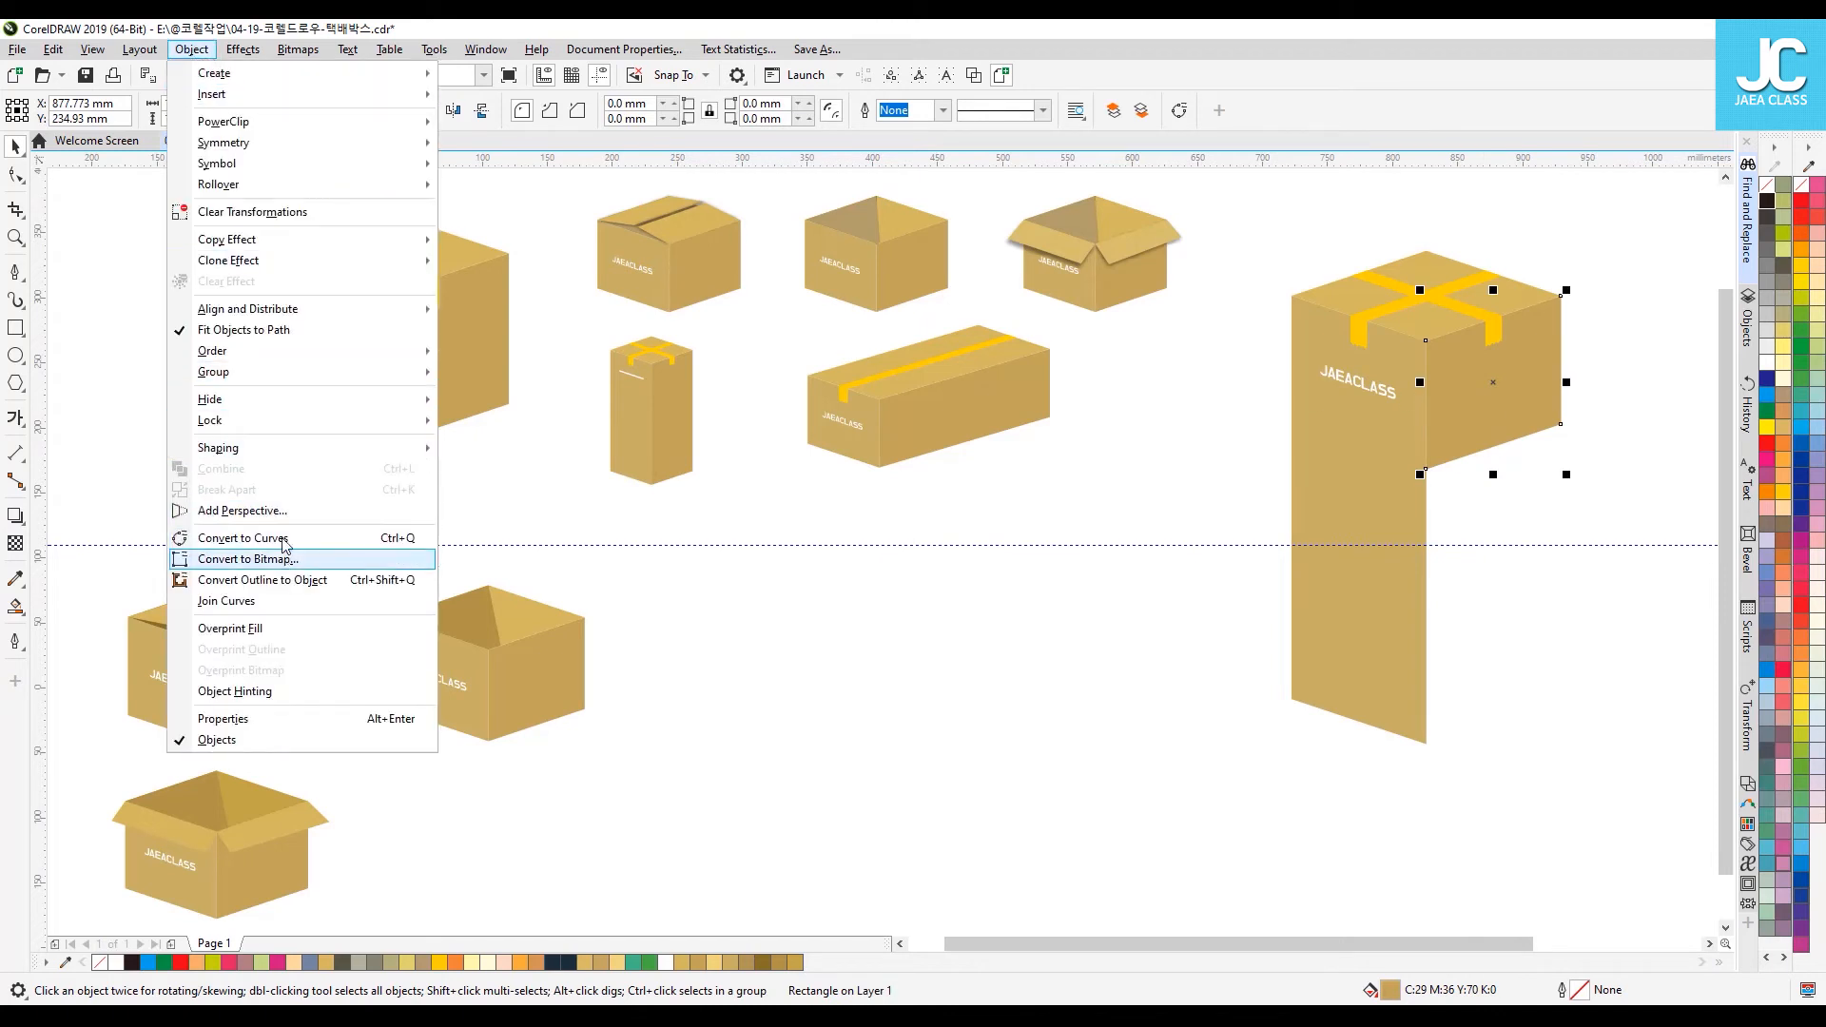
click(381, 549)
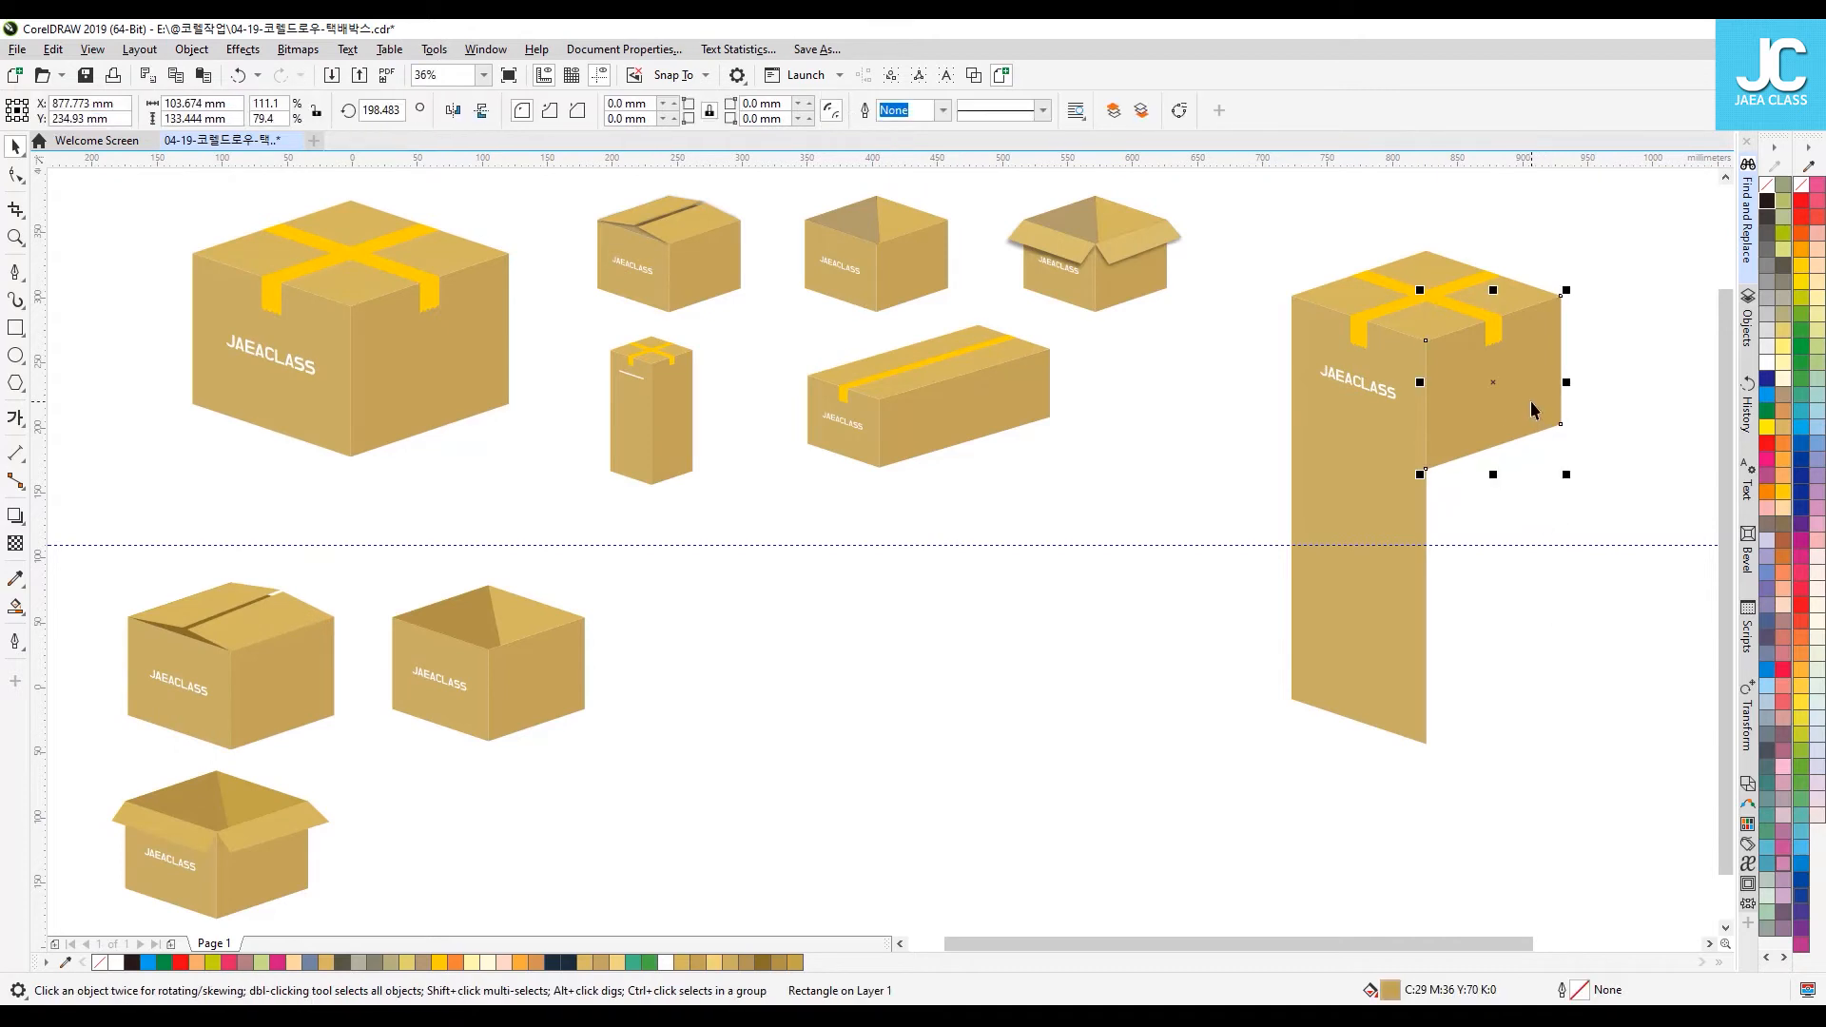
click(16, 177)
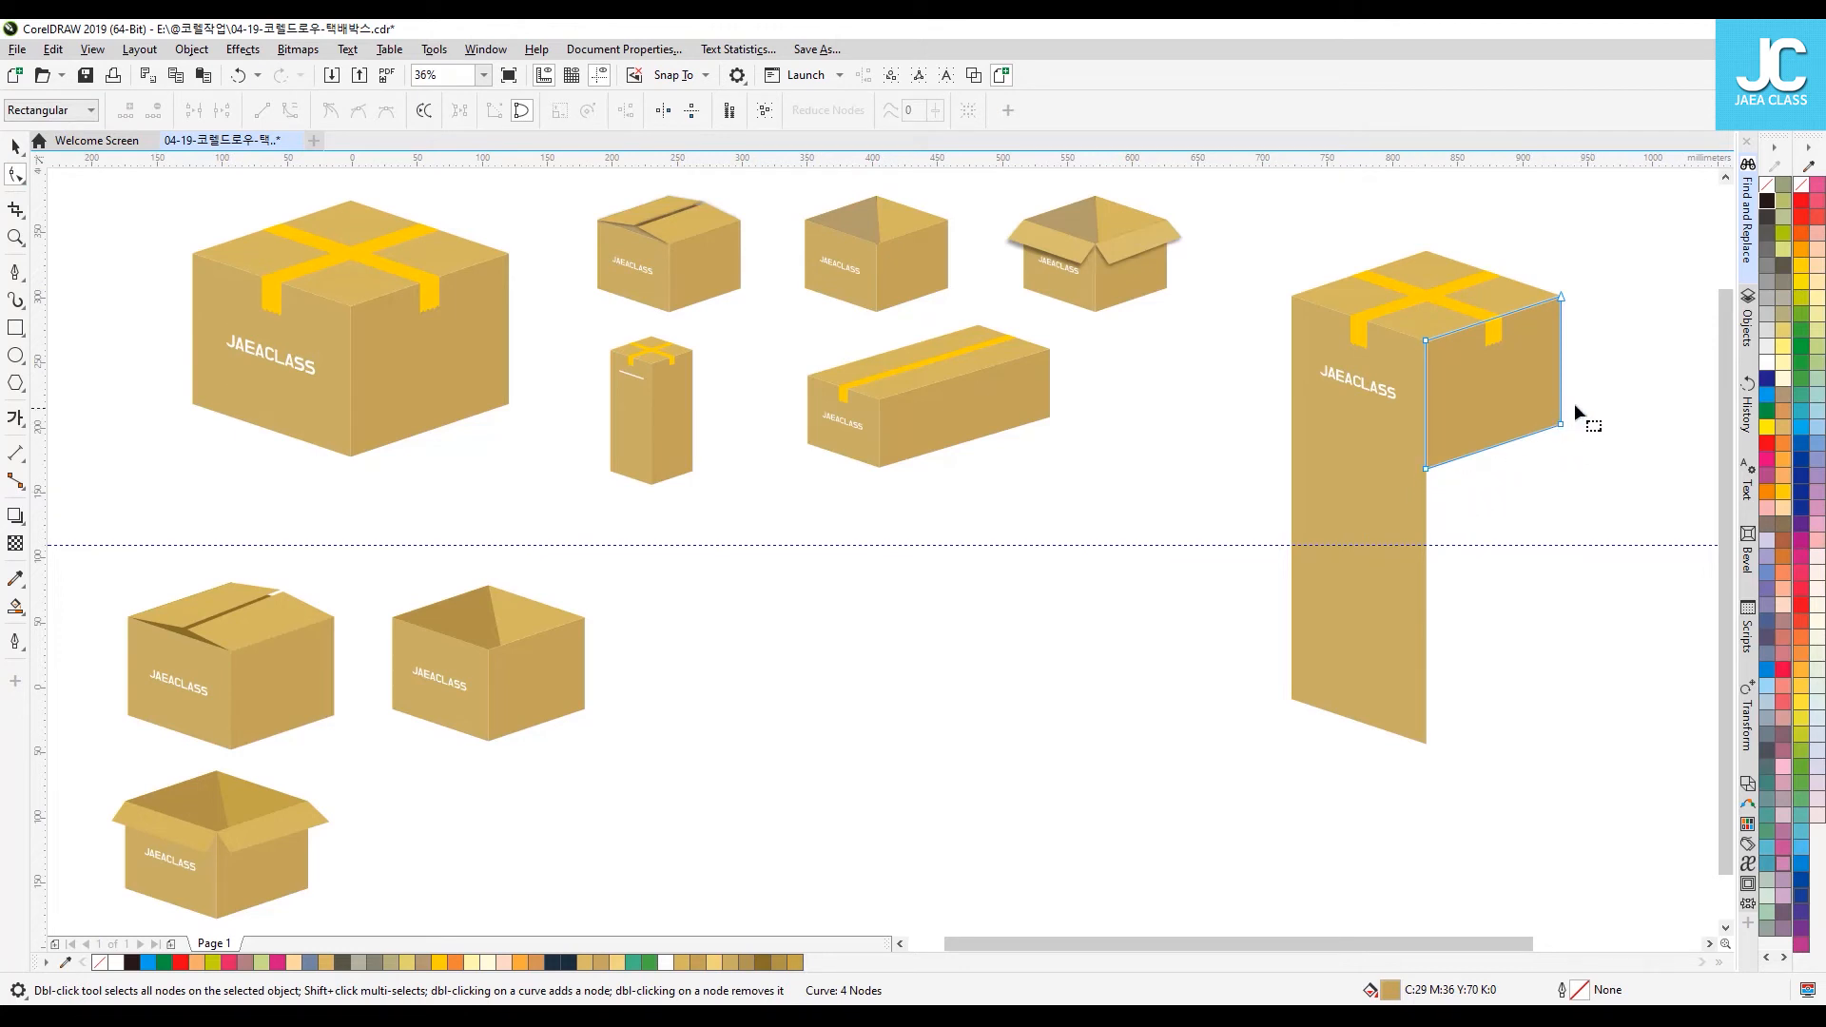
drag(1375, 520, 1376, 519)
drag(1563, 424, 1567, 691)
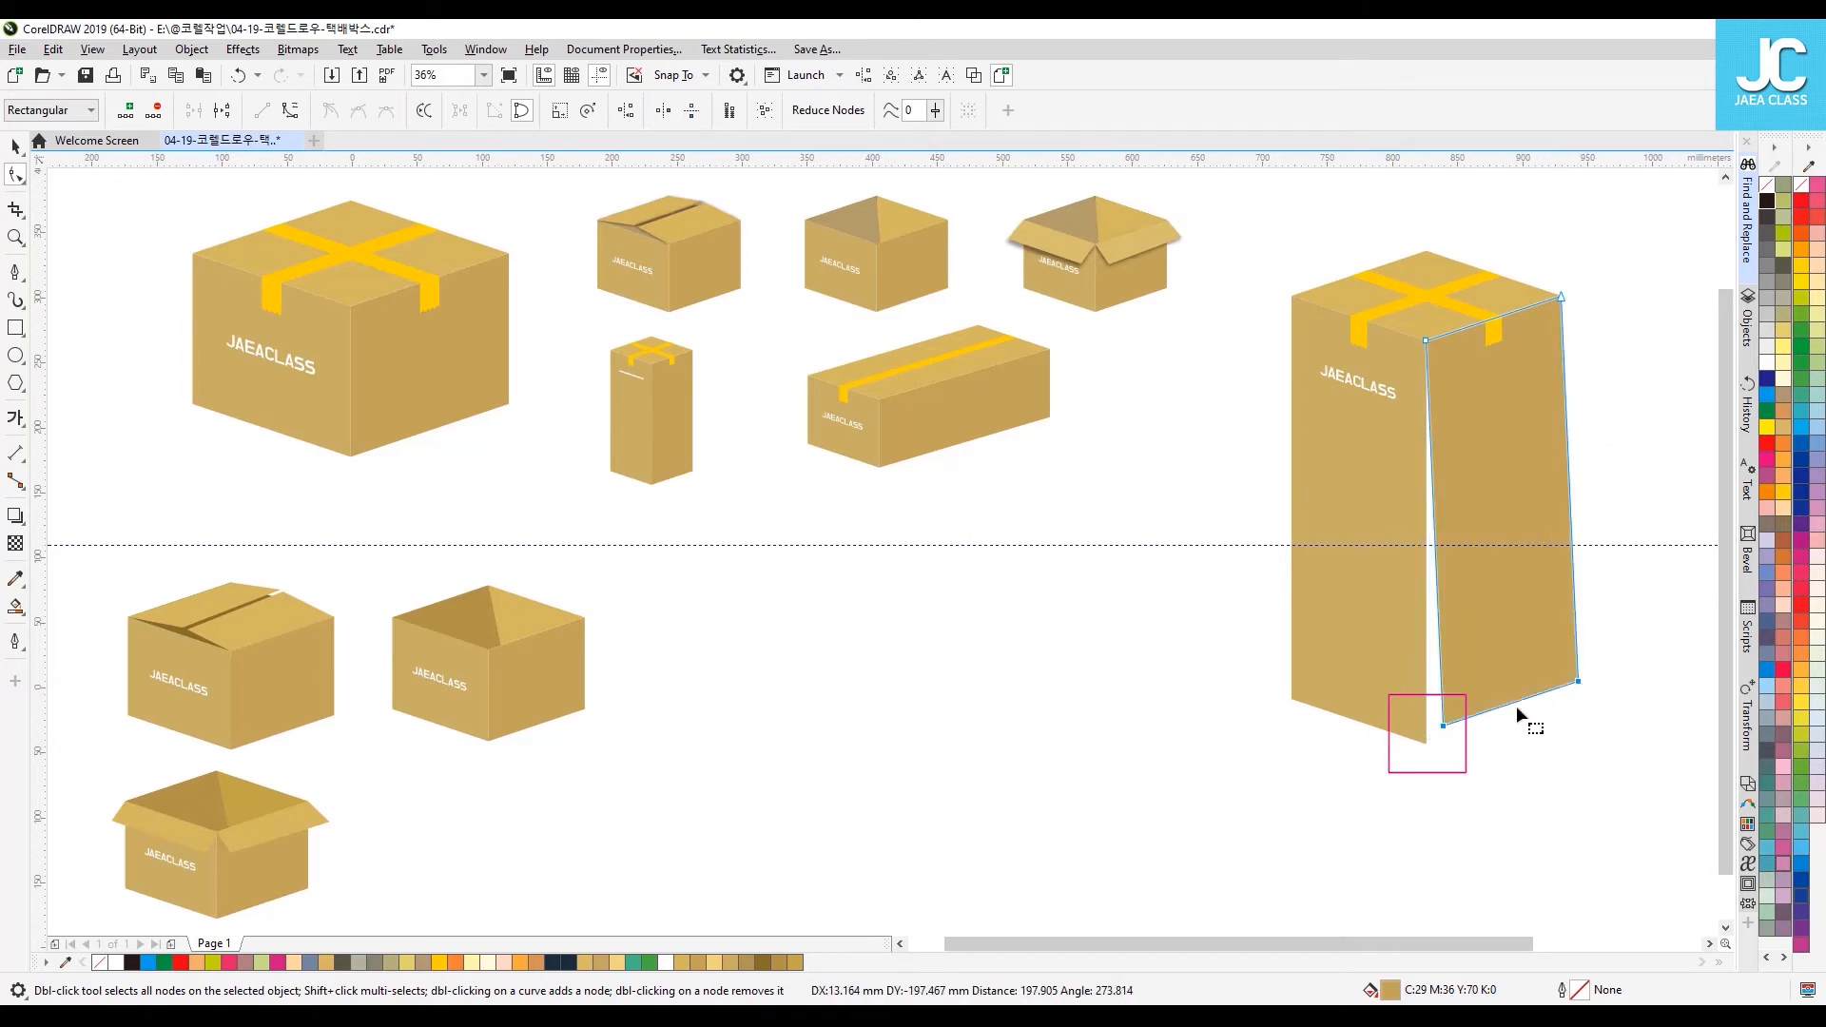
key(ctrl+z)
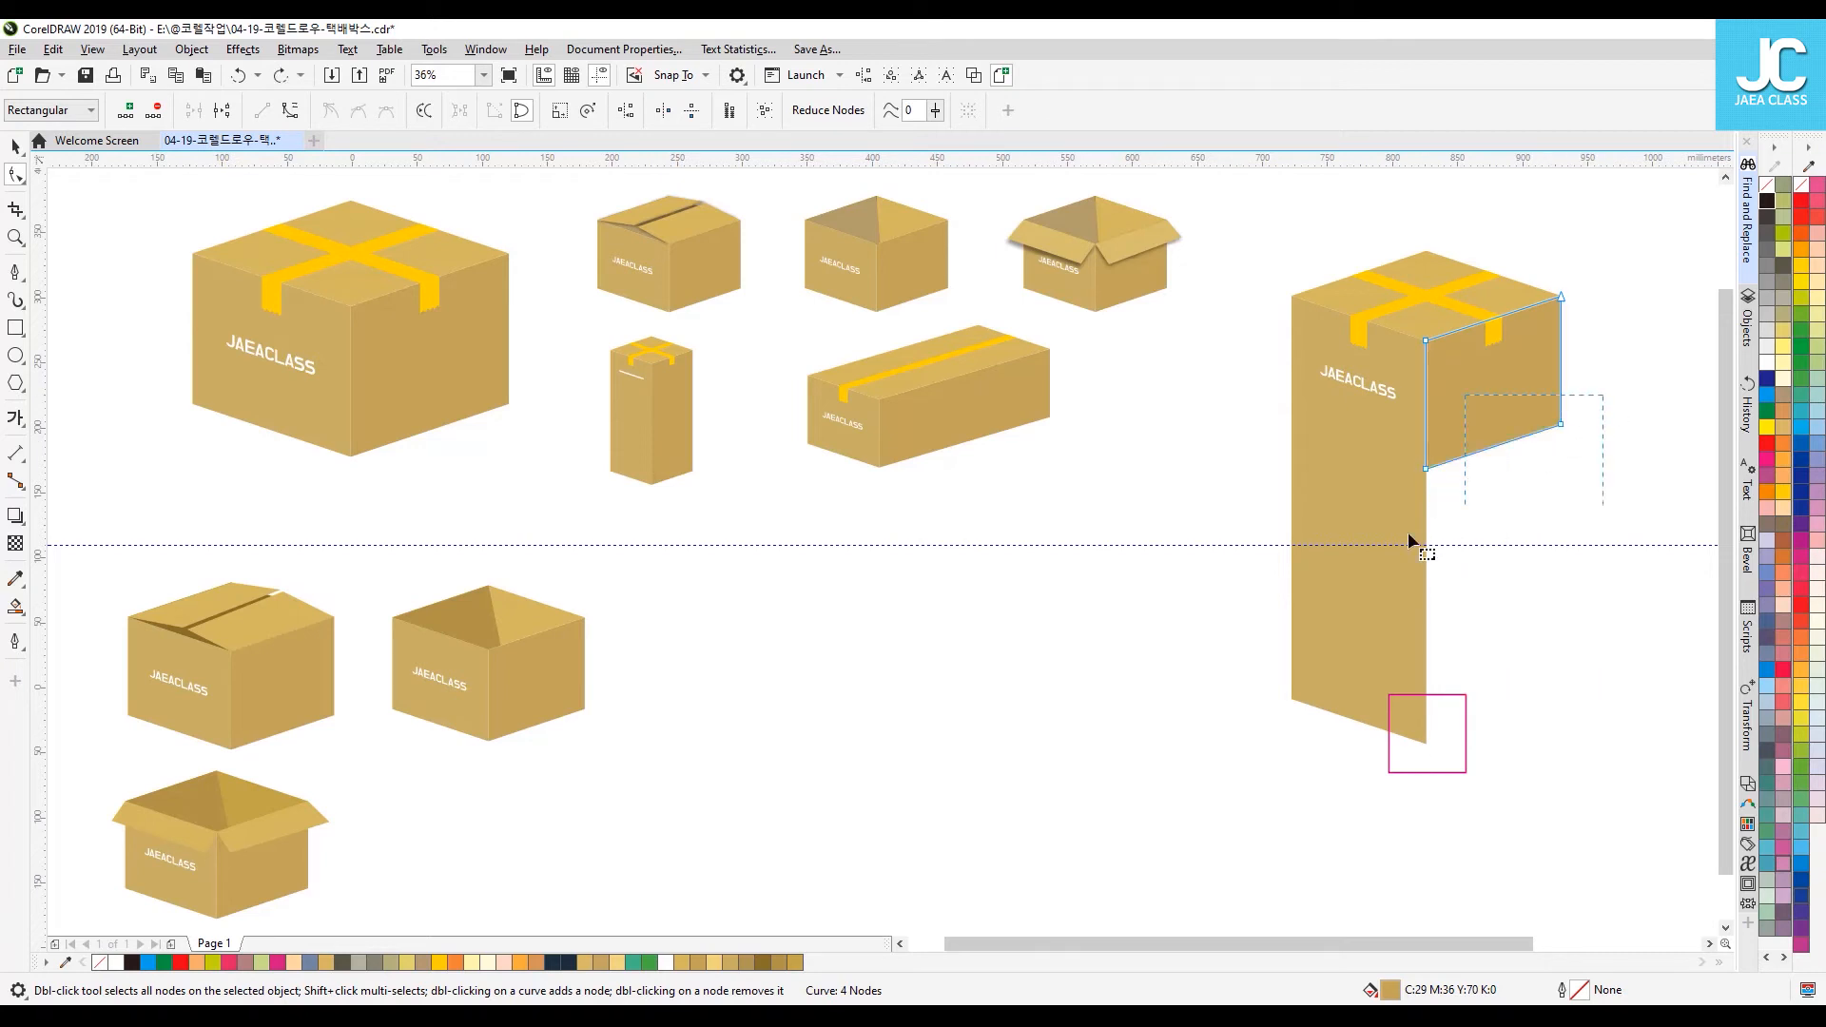
drag(1561, 428, 1533, 666)
key(ctrl+z)
Step: Move the right face's two bottom nodes straight down to meet the bottom corner of the lengthened left face
drag(1618, 474, 1354, 392)
drag(1425, 469, 1428, 740)
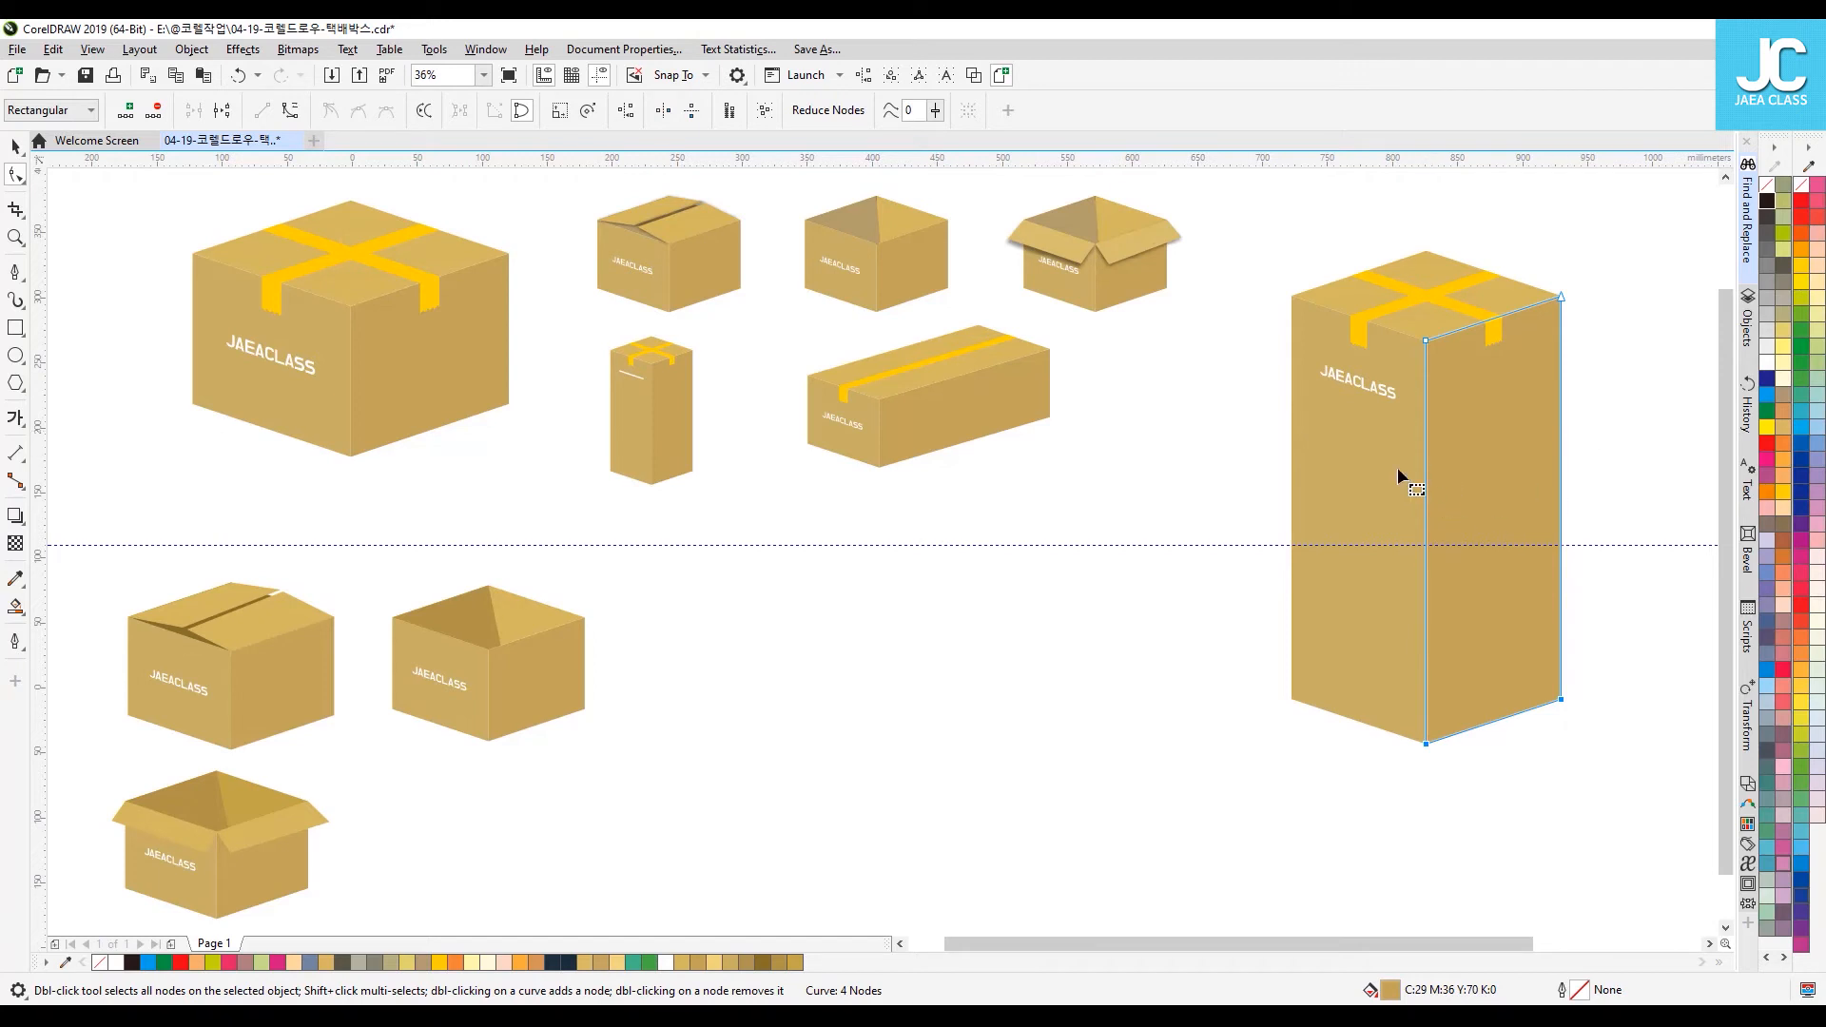
key(space)
click(1517, 757)
Step: Scale the whole tall box down to about 85 mm wide and 155 mm high and place it beside the small open box
drag(1356, 403, 1590, 785)
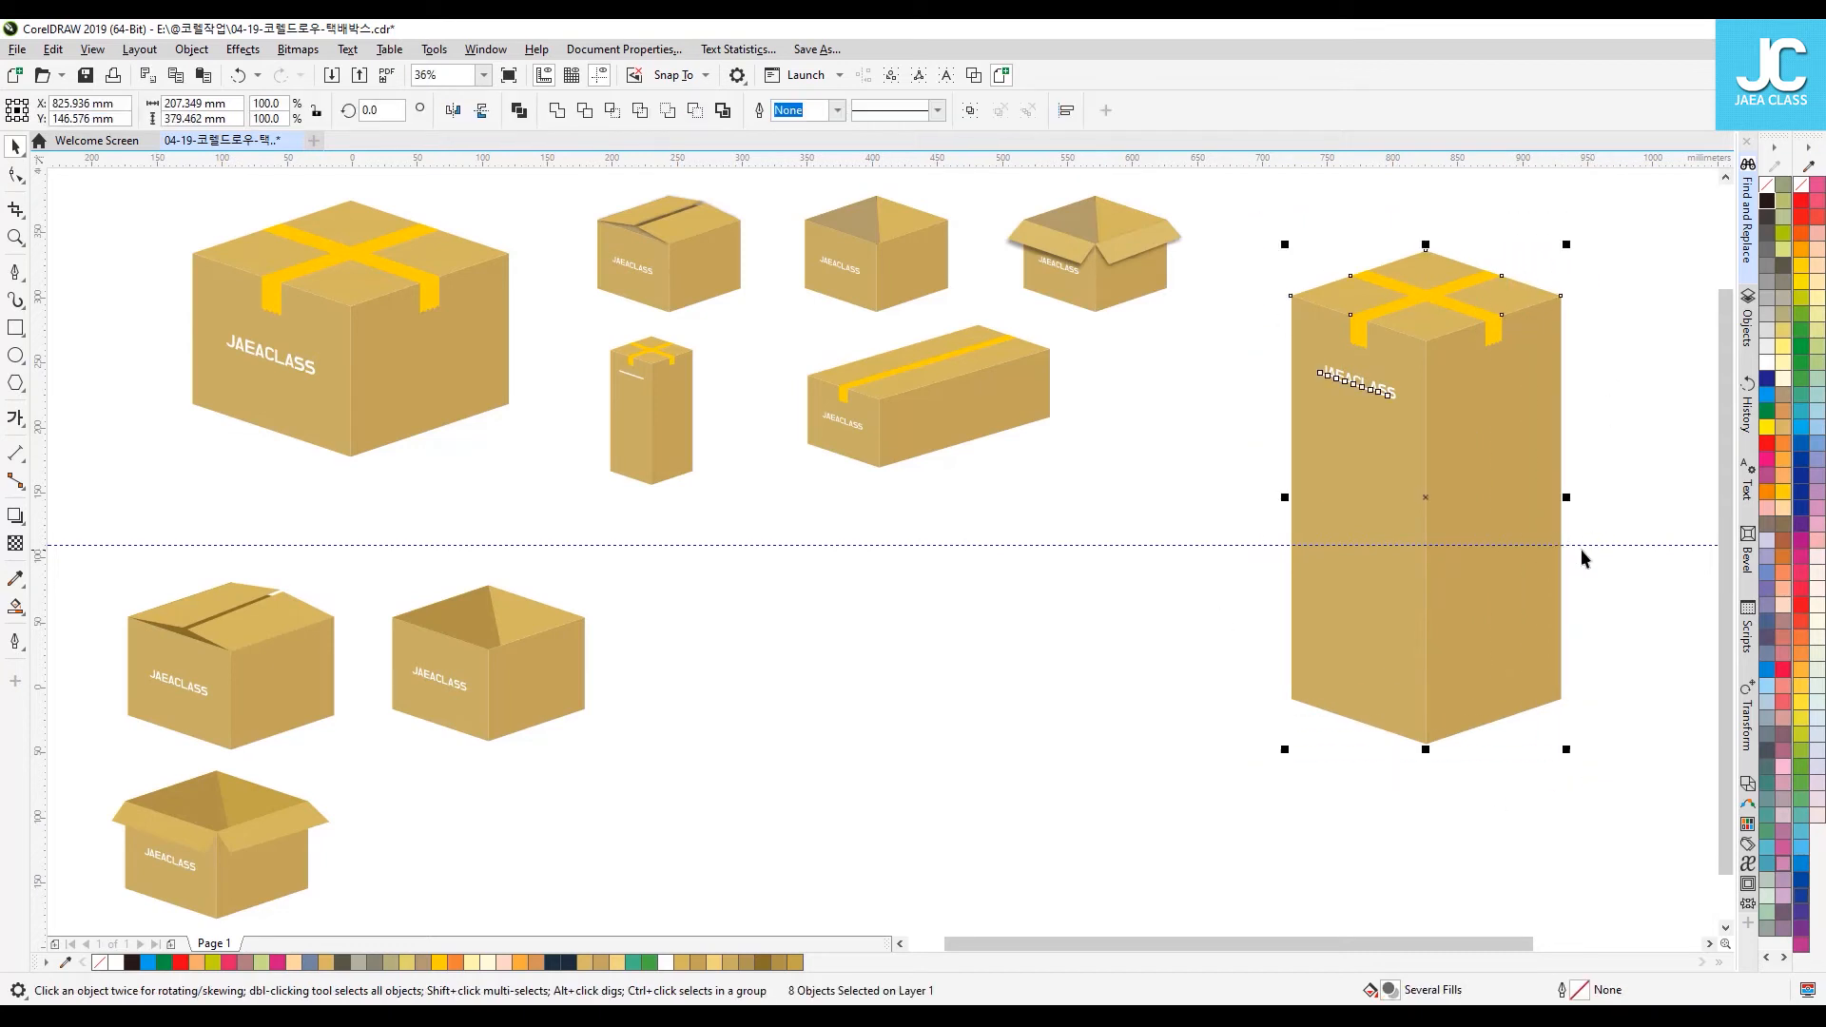
drag(1567, 244, 1416, 563)
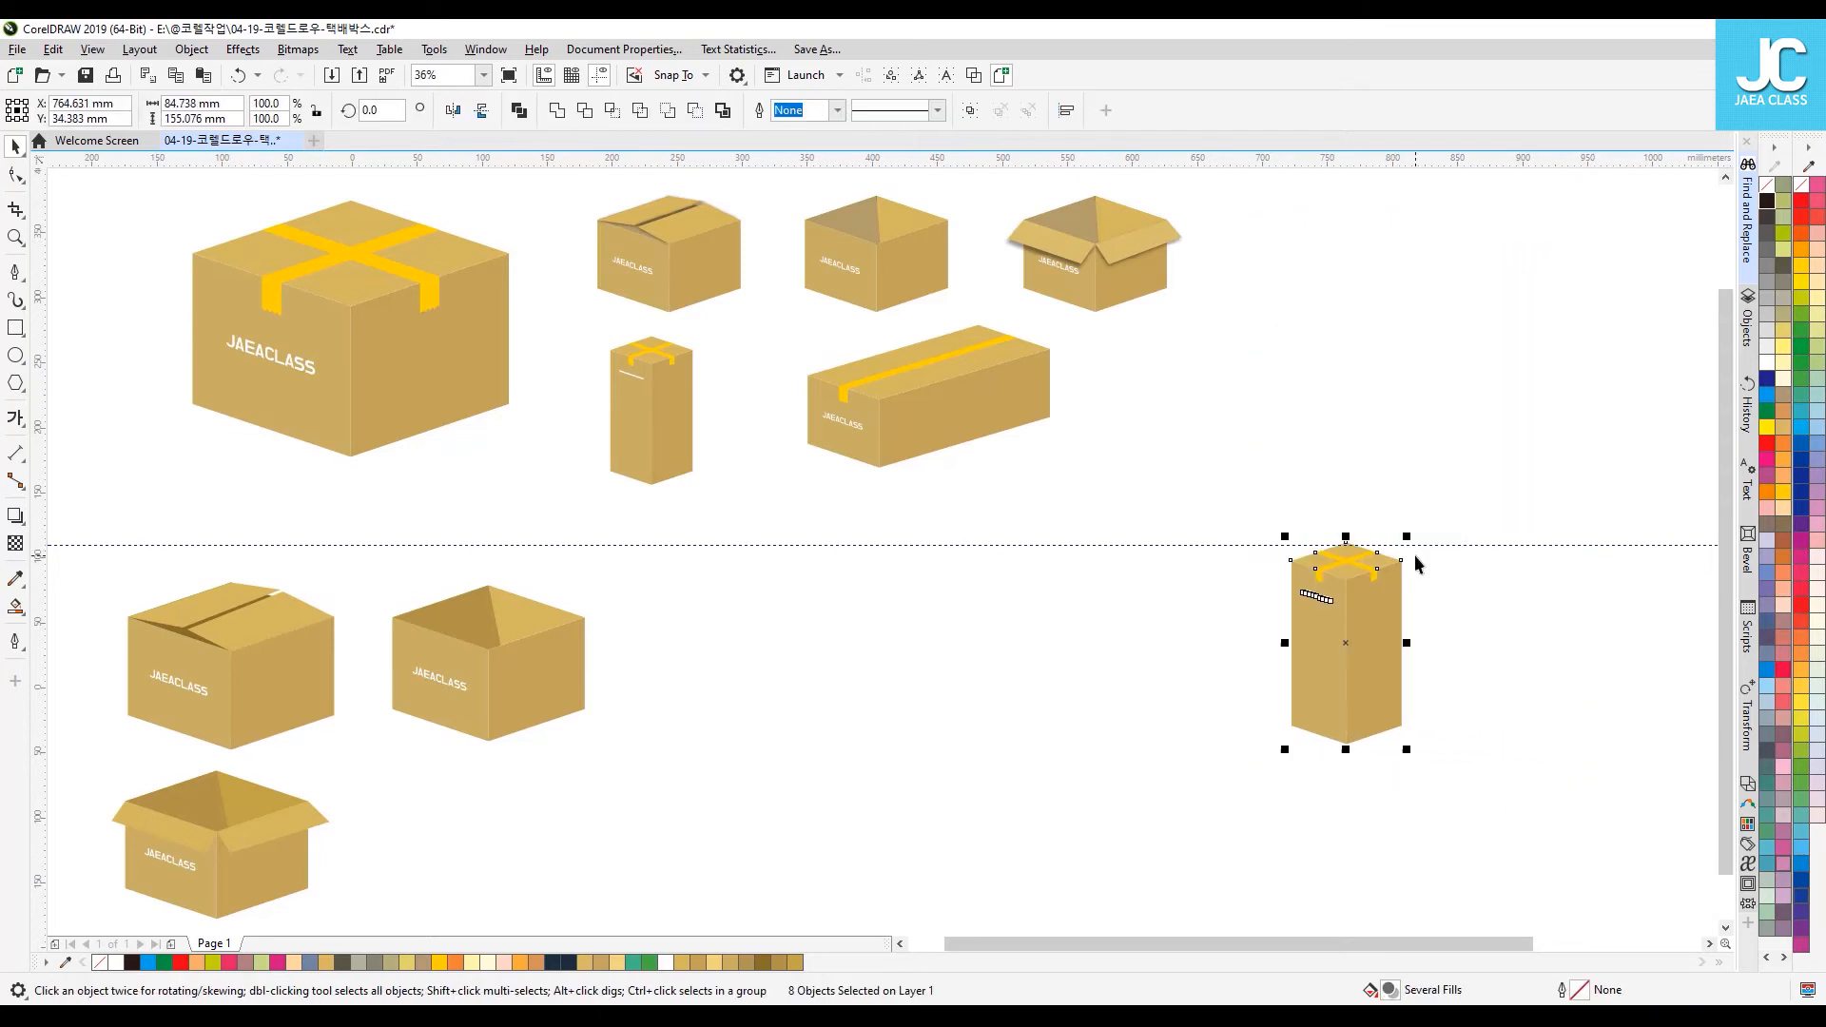
drag(1356, 630, 713, 666)
click(889, 646)
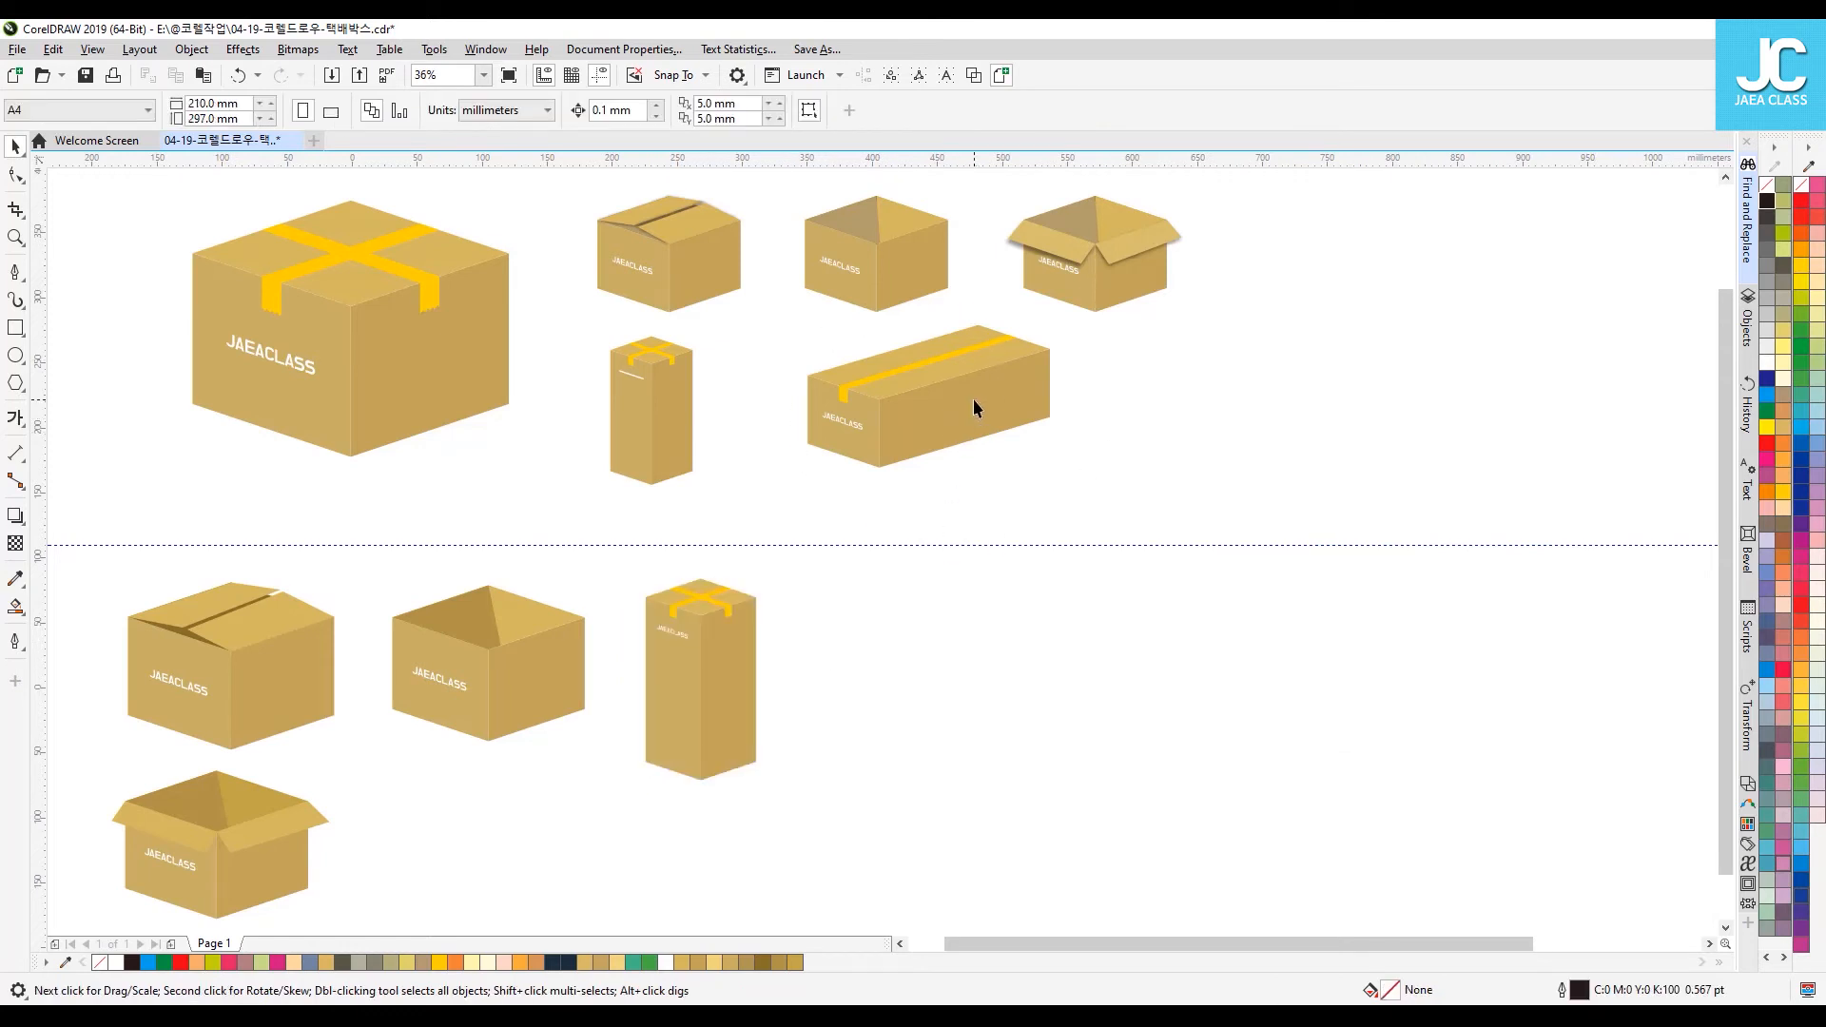
Step: Place a full-size copy of the large taped box in the empty area beside the small tall box
drag(522, 430, 558, 485)
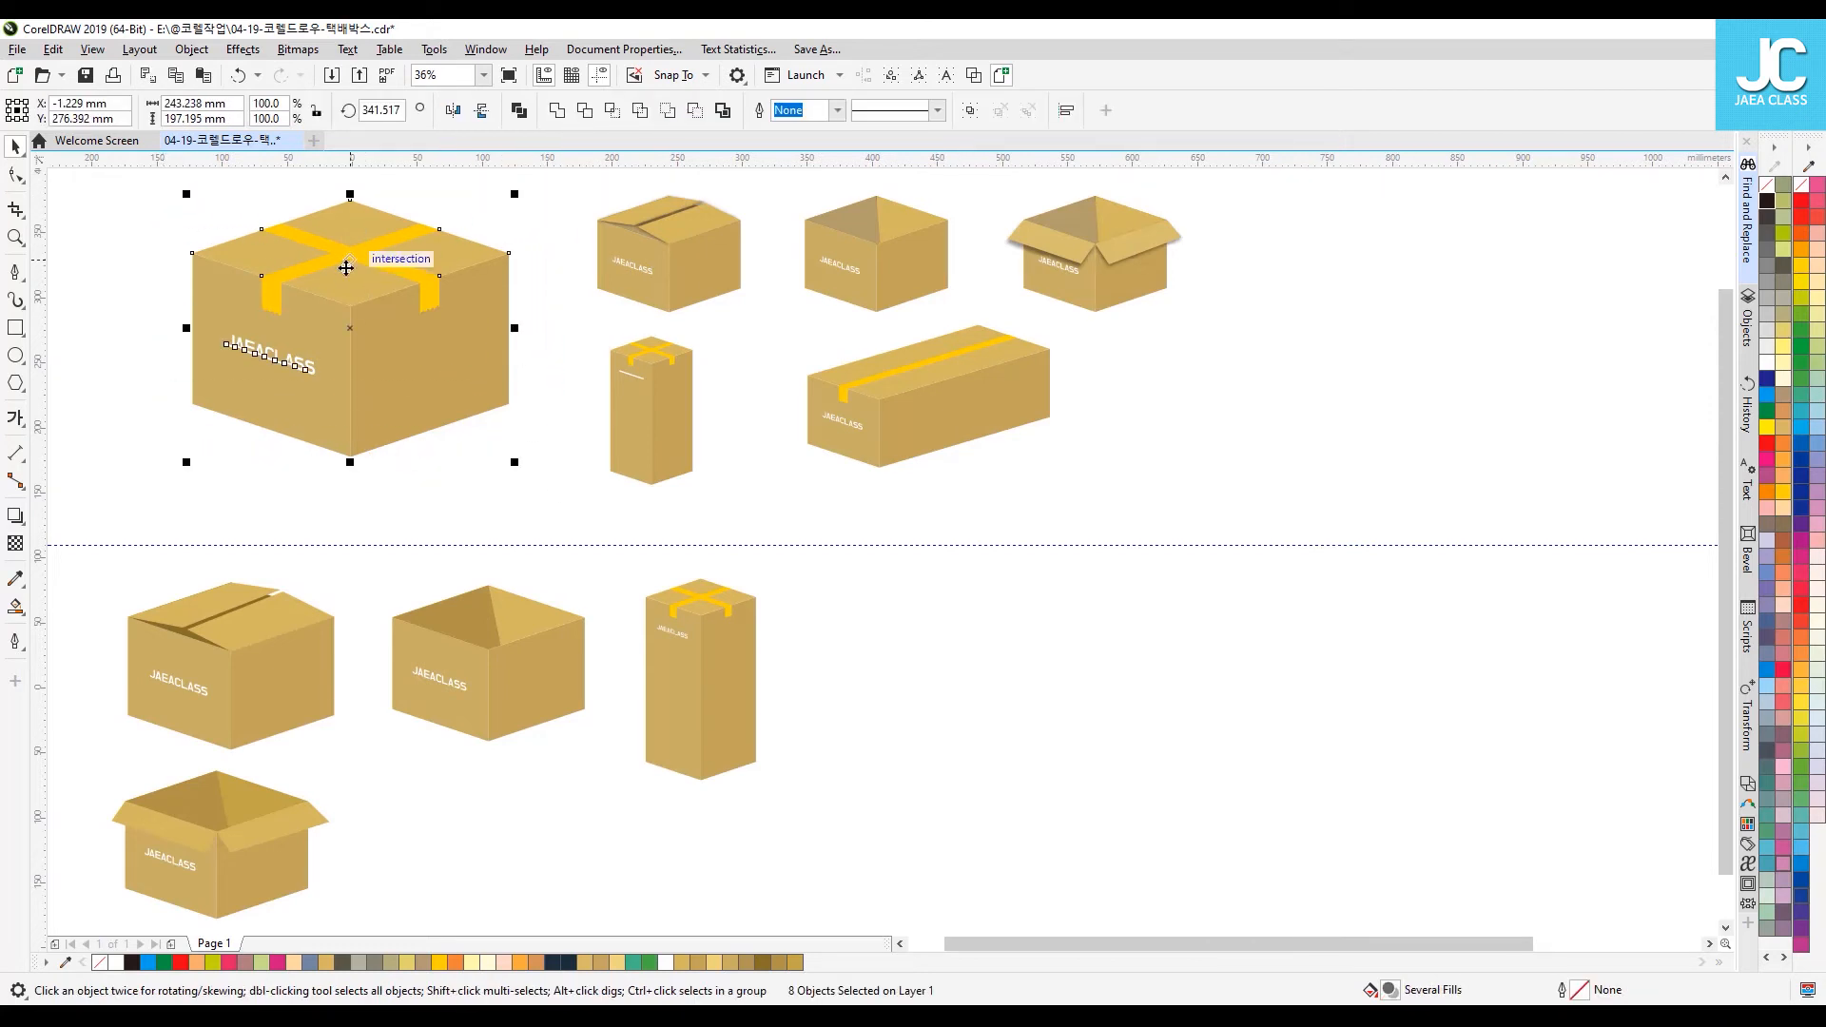
drag(346, 268, 1003, 682)
click(1280, 649)
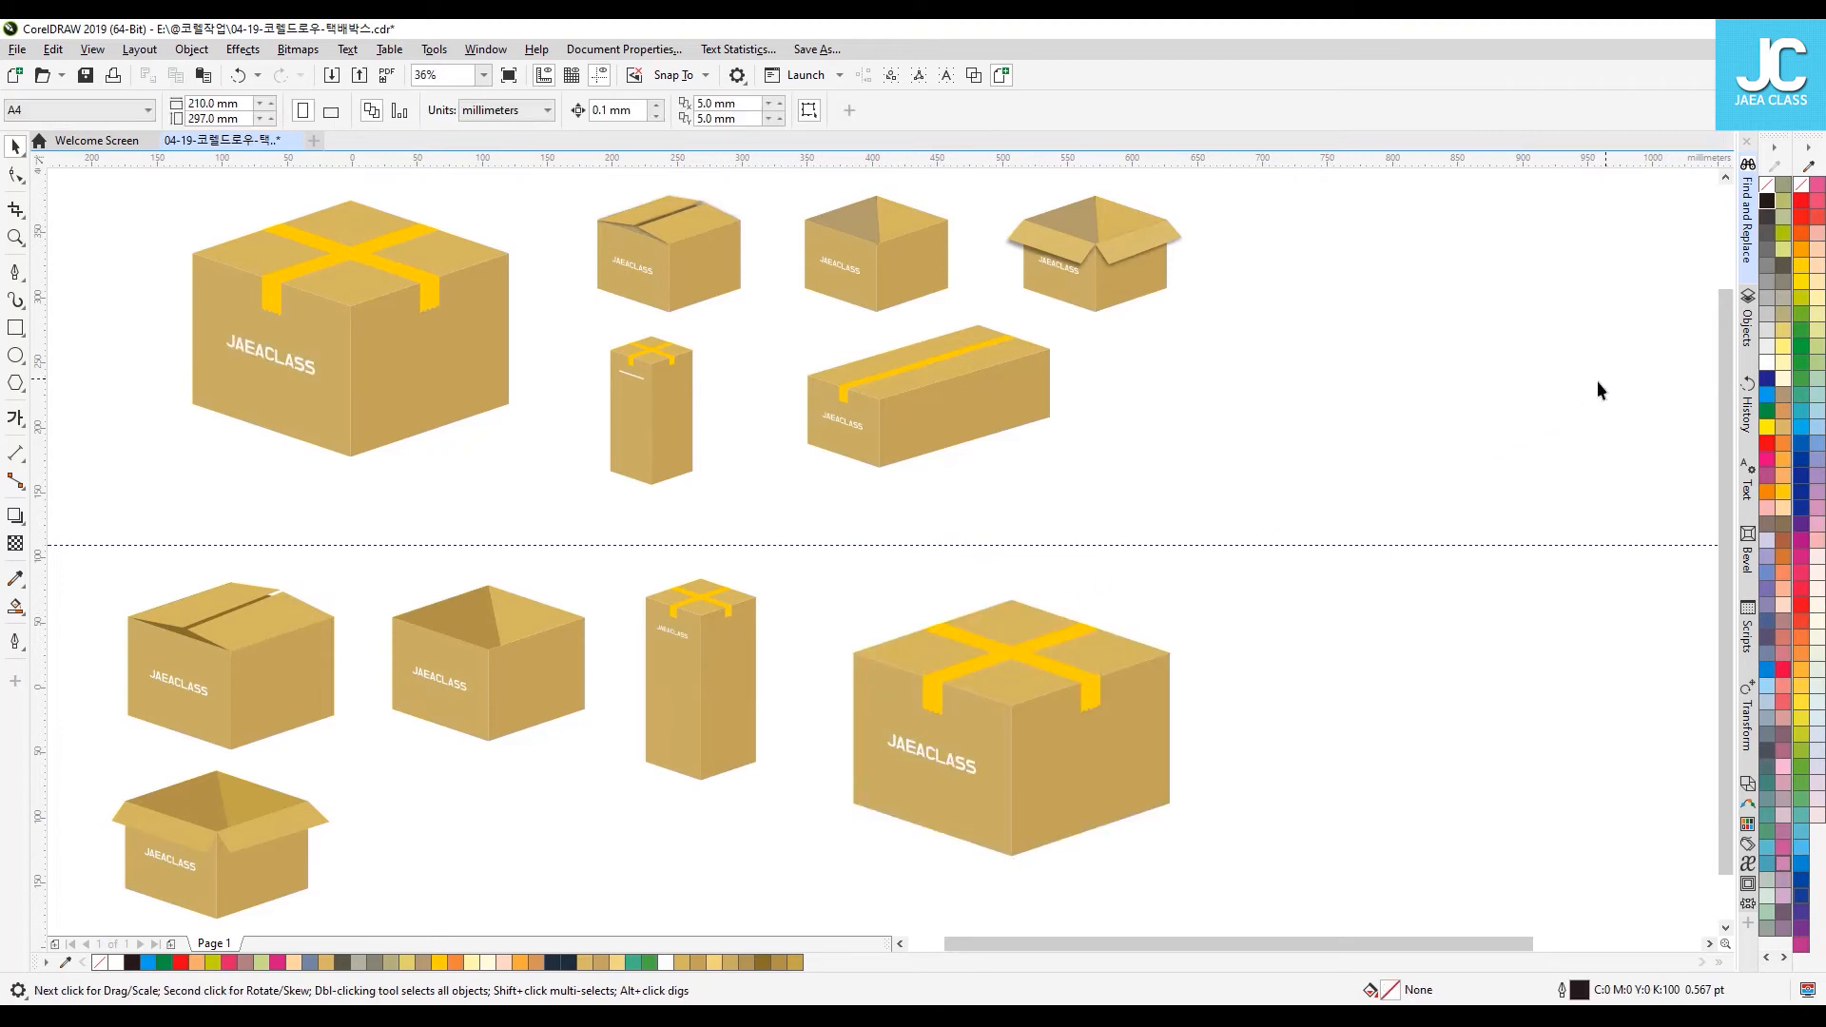
Step: Move the new copy's two rear top-face nodes outward along the long edge, making the top about 409 mm wide
click(1101, 652)
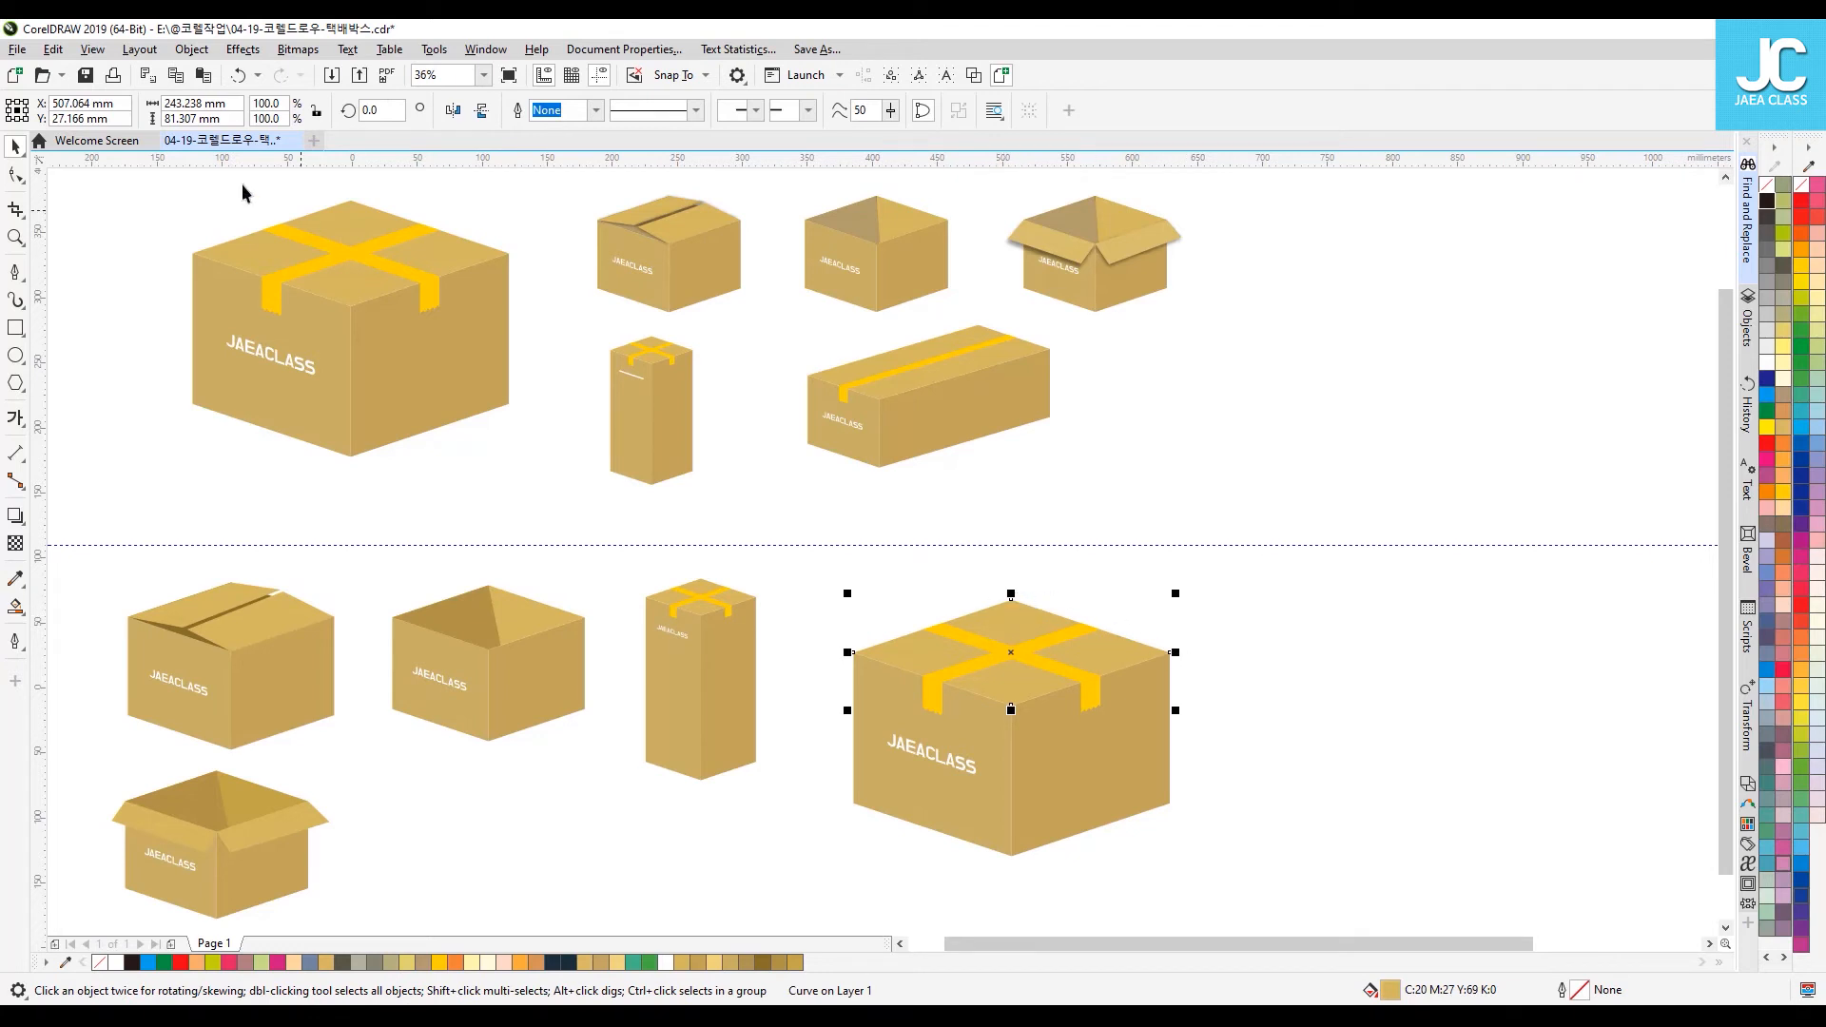
click(15, 176)
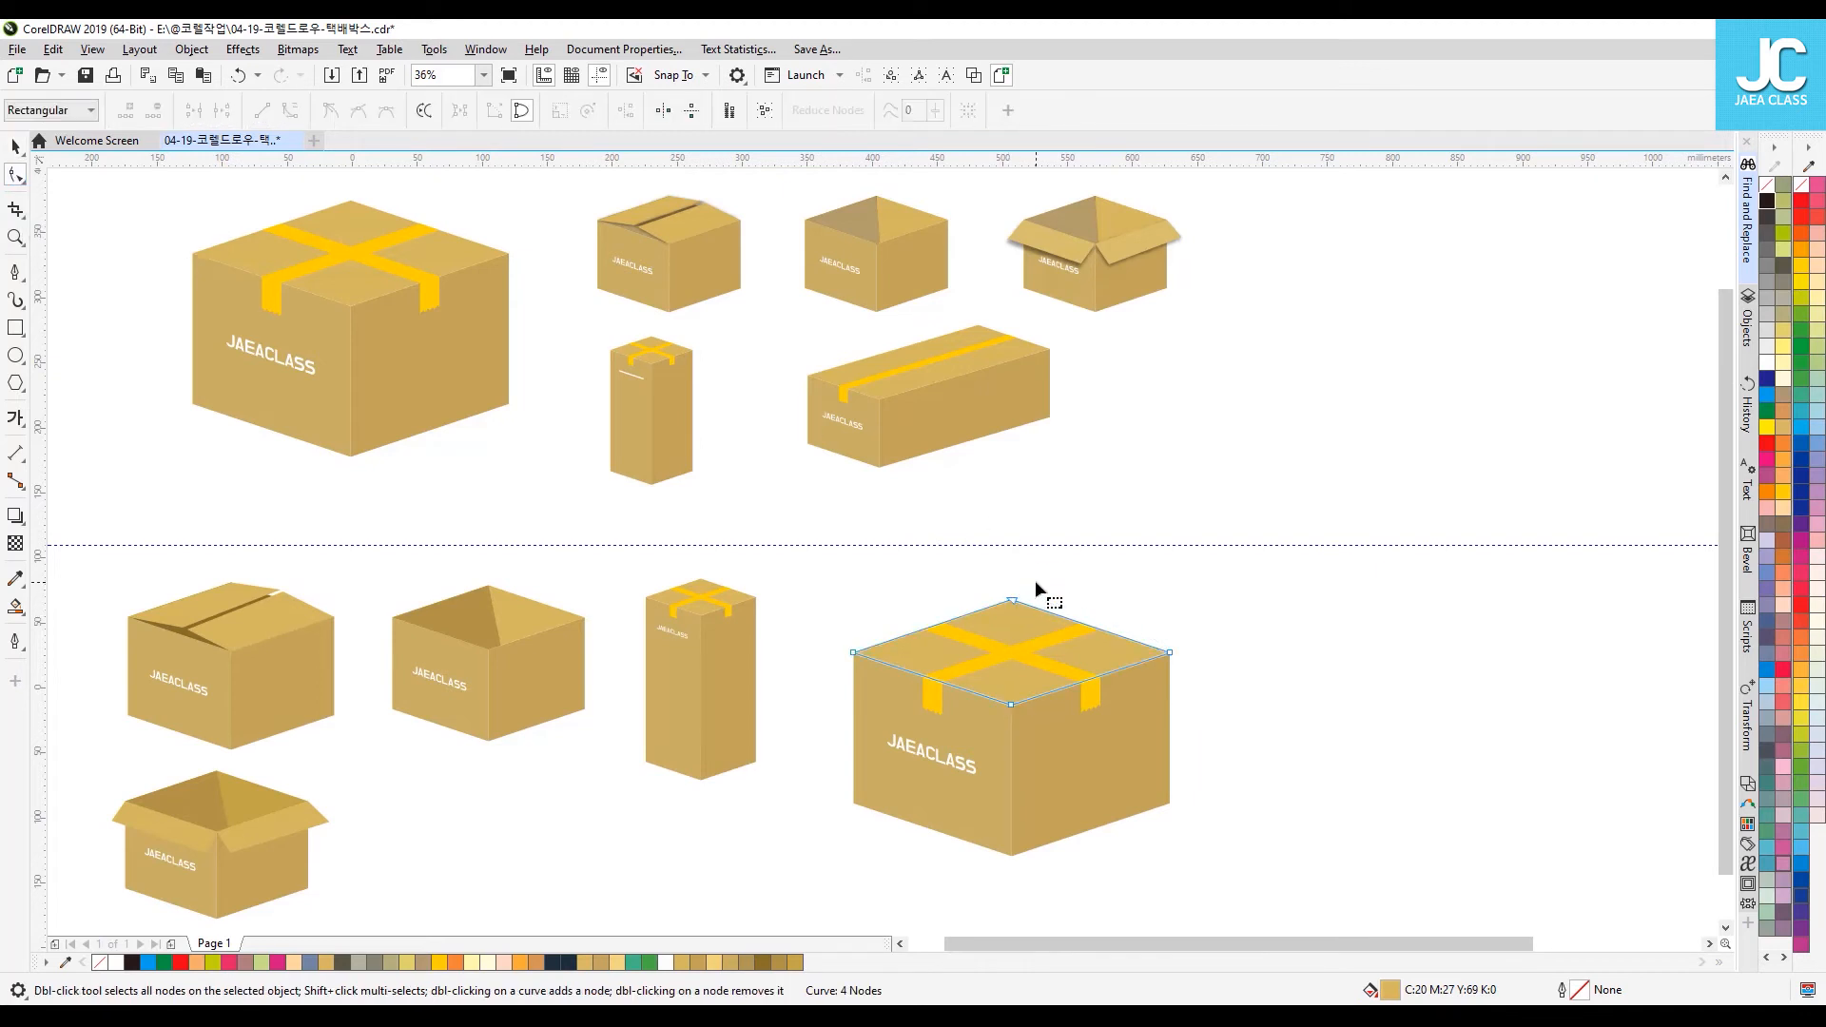
drag(990, 612, 991, 613)
drag(1155, 672, 1168, 653)
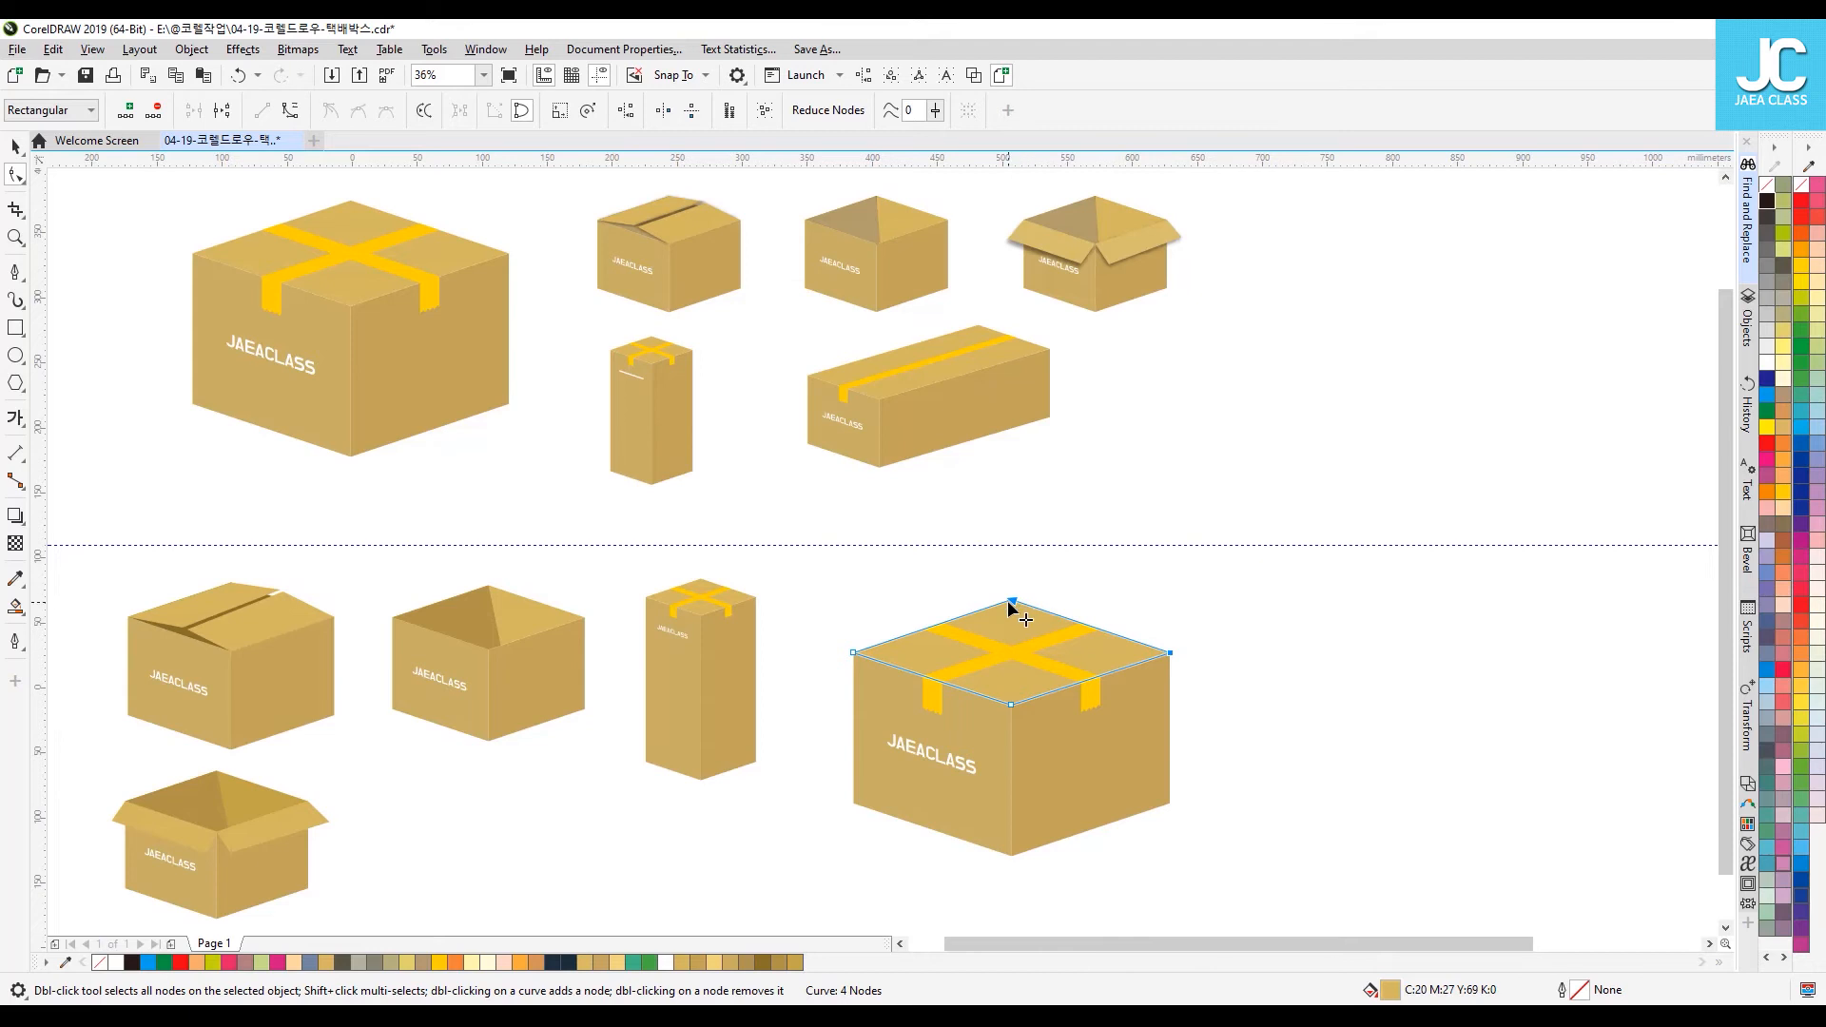
drag(1167, 647, 1377, 573)
key(space)
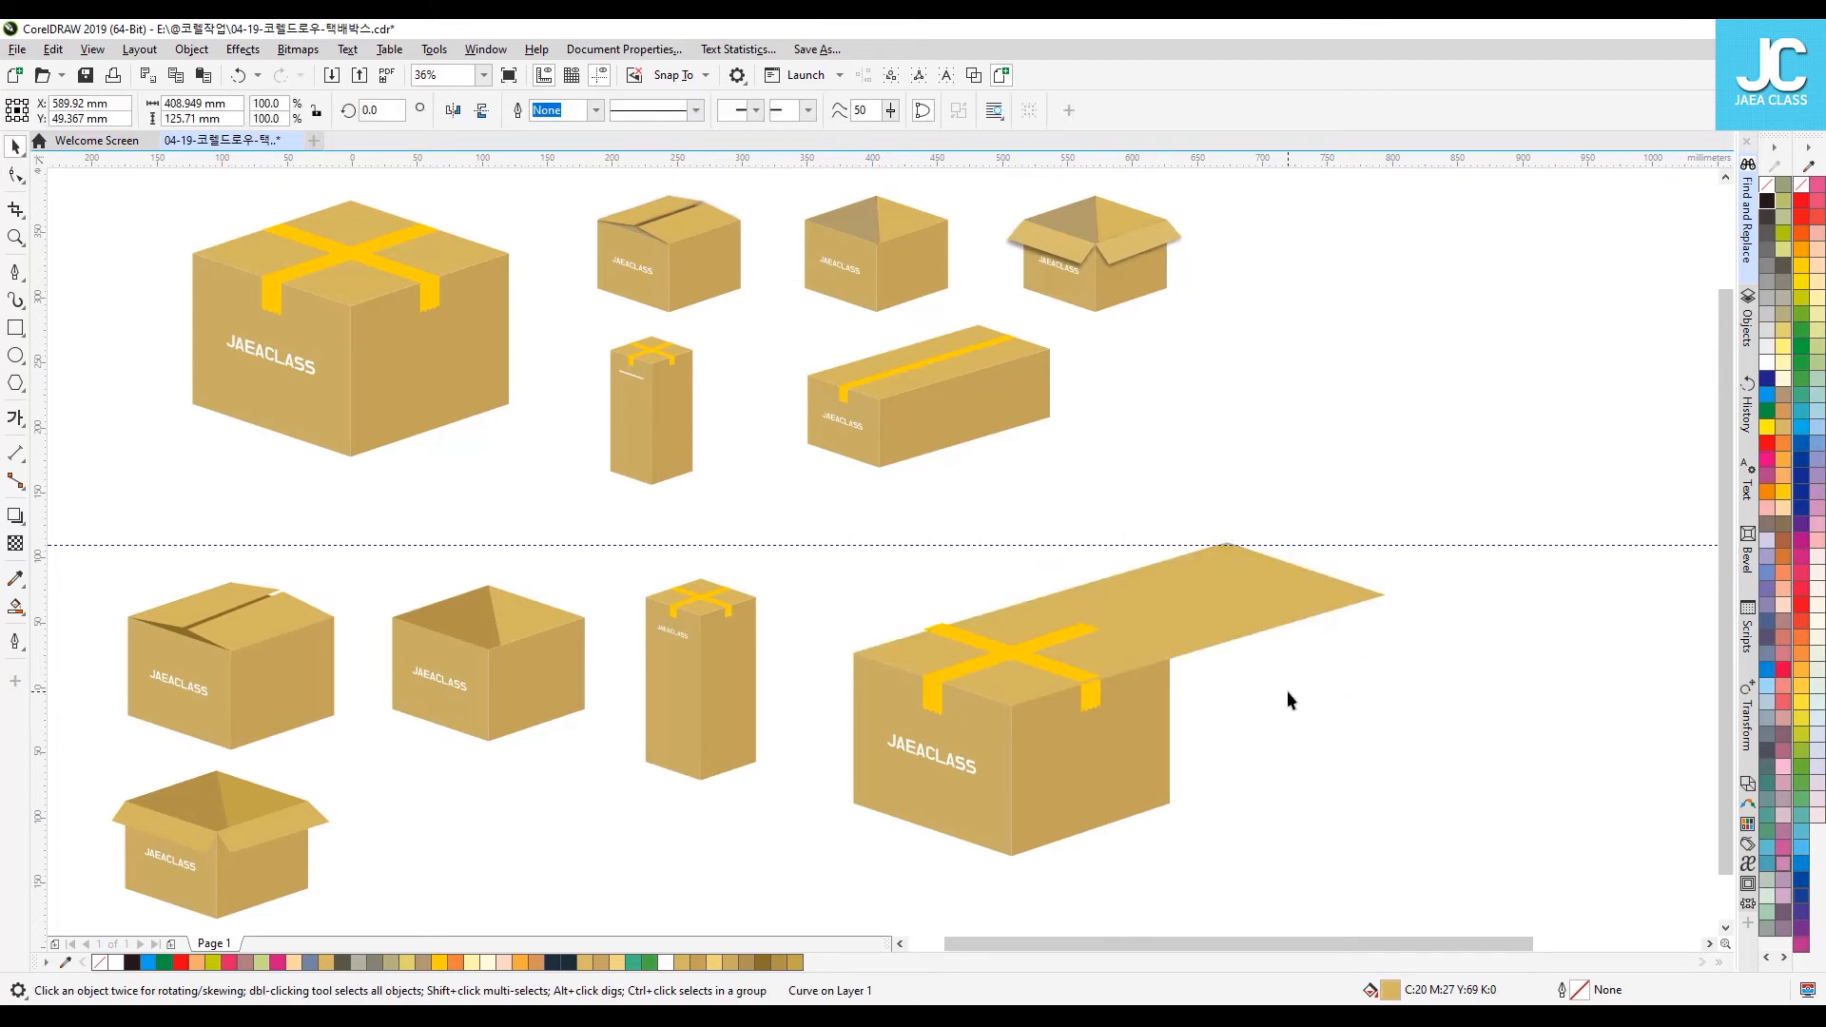
Step: Convert the right face of the box with the extended top to curves
click(1143, 742)
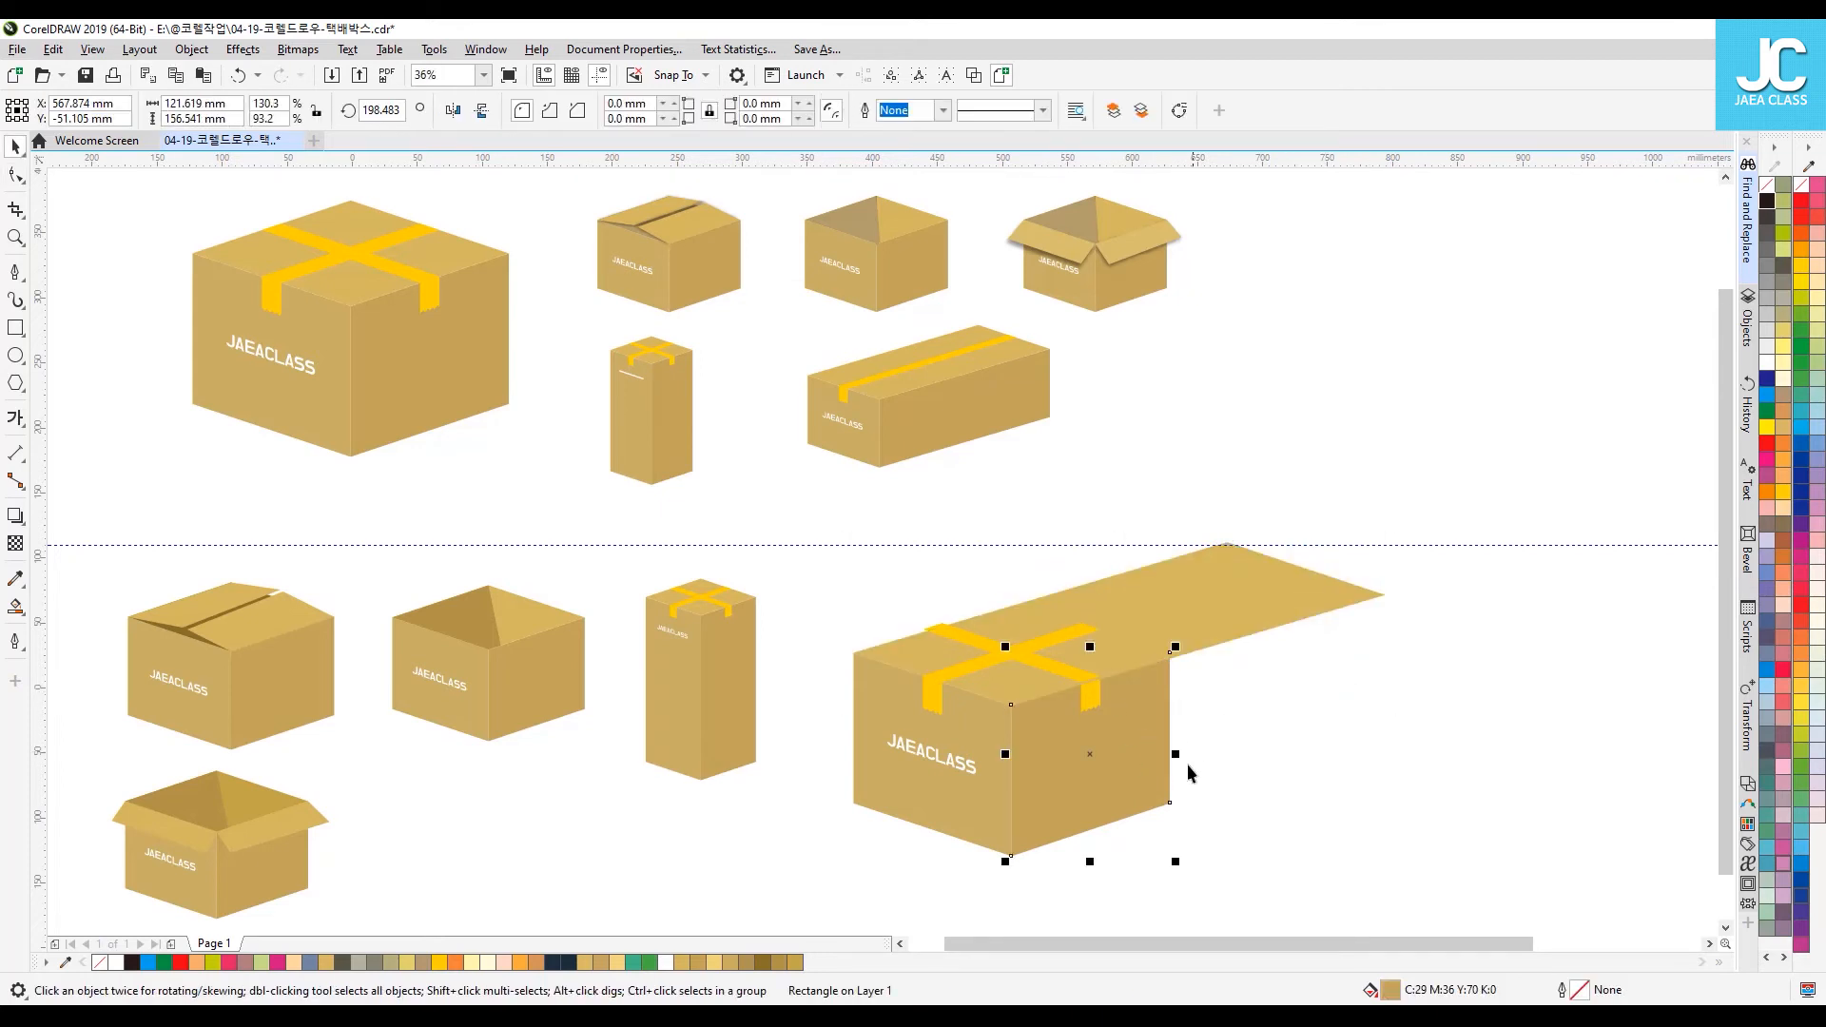
click(17, 176)
drag(1171, 655, 1171, 724)
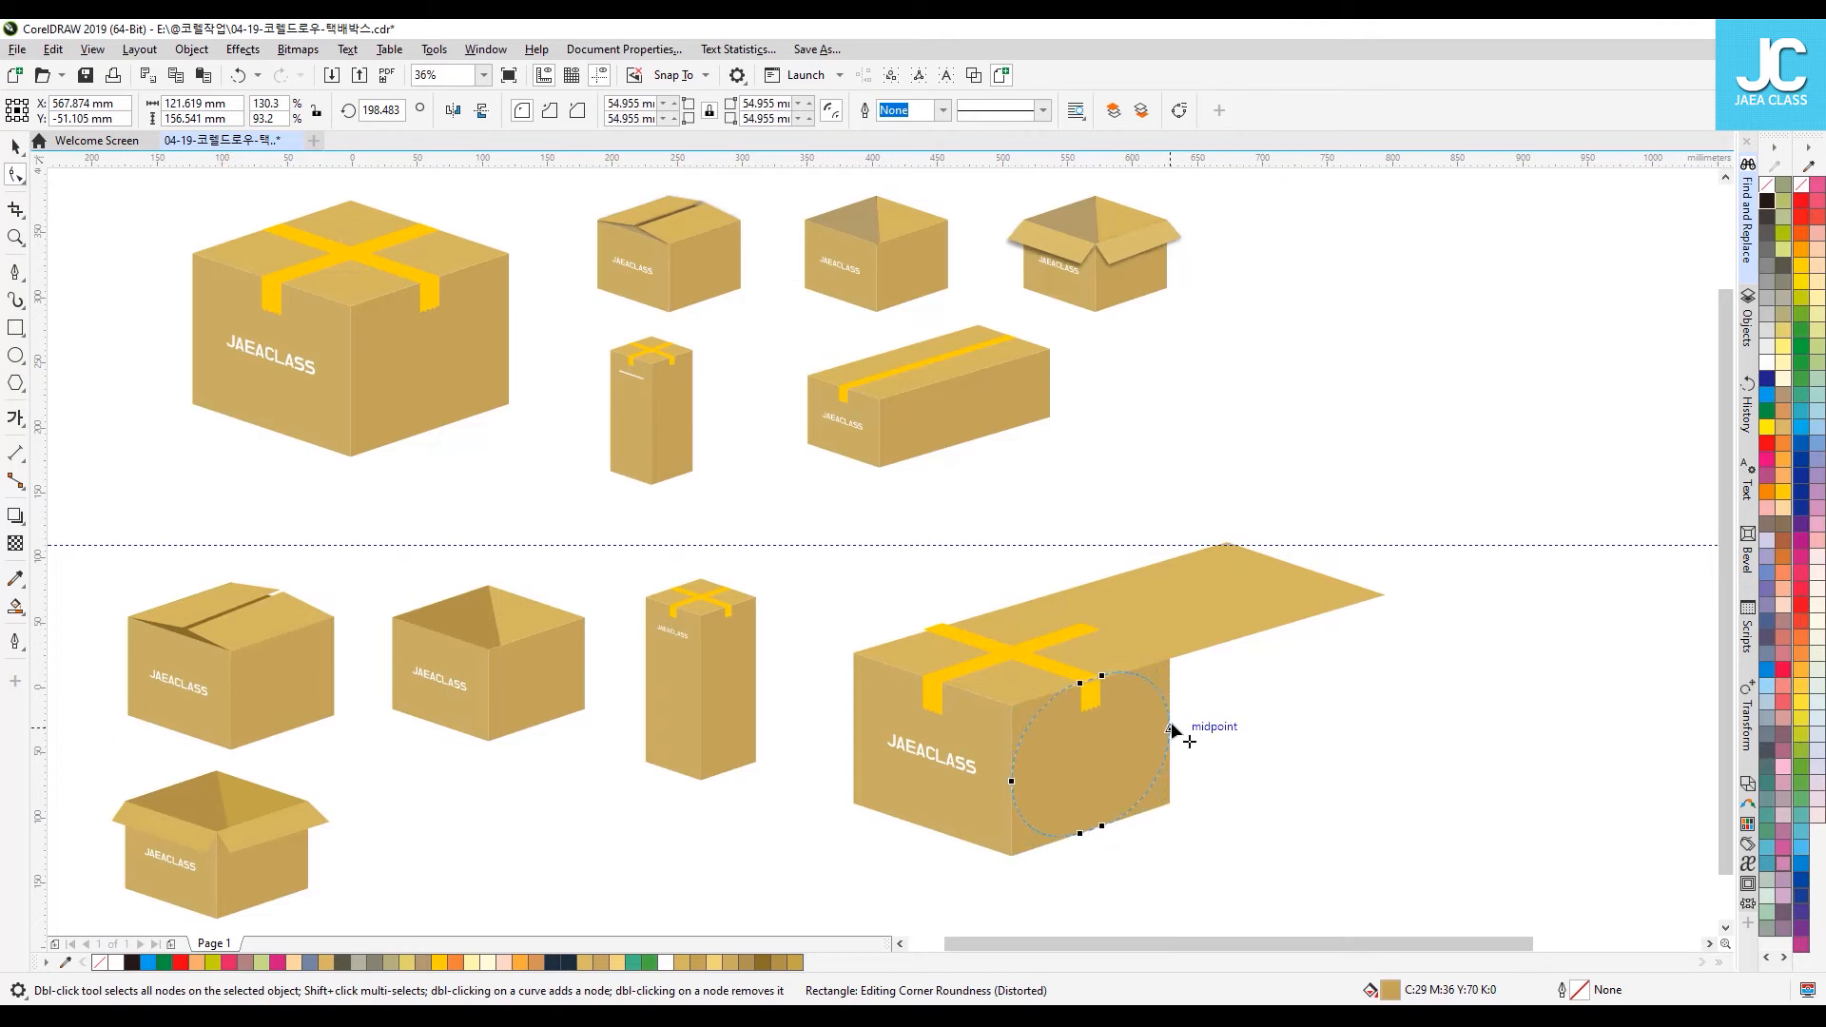
key(ctrl+z)
mouse_move(1168, 657)
mouse_down()
mouse_move(1146, 671)
mouse_move(1170, 655)
mouse_up()
key(ctrl+q)
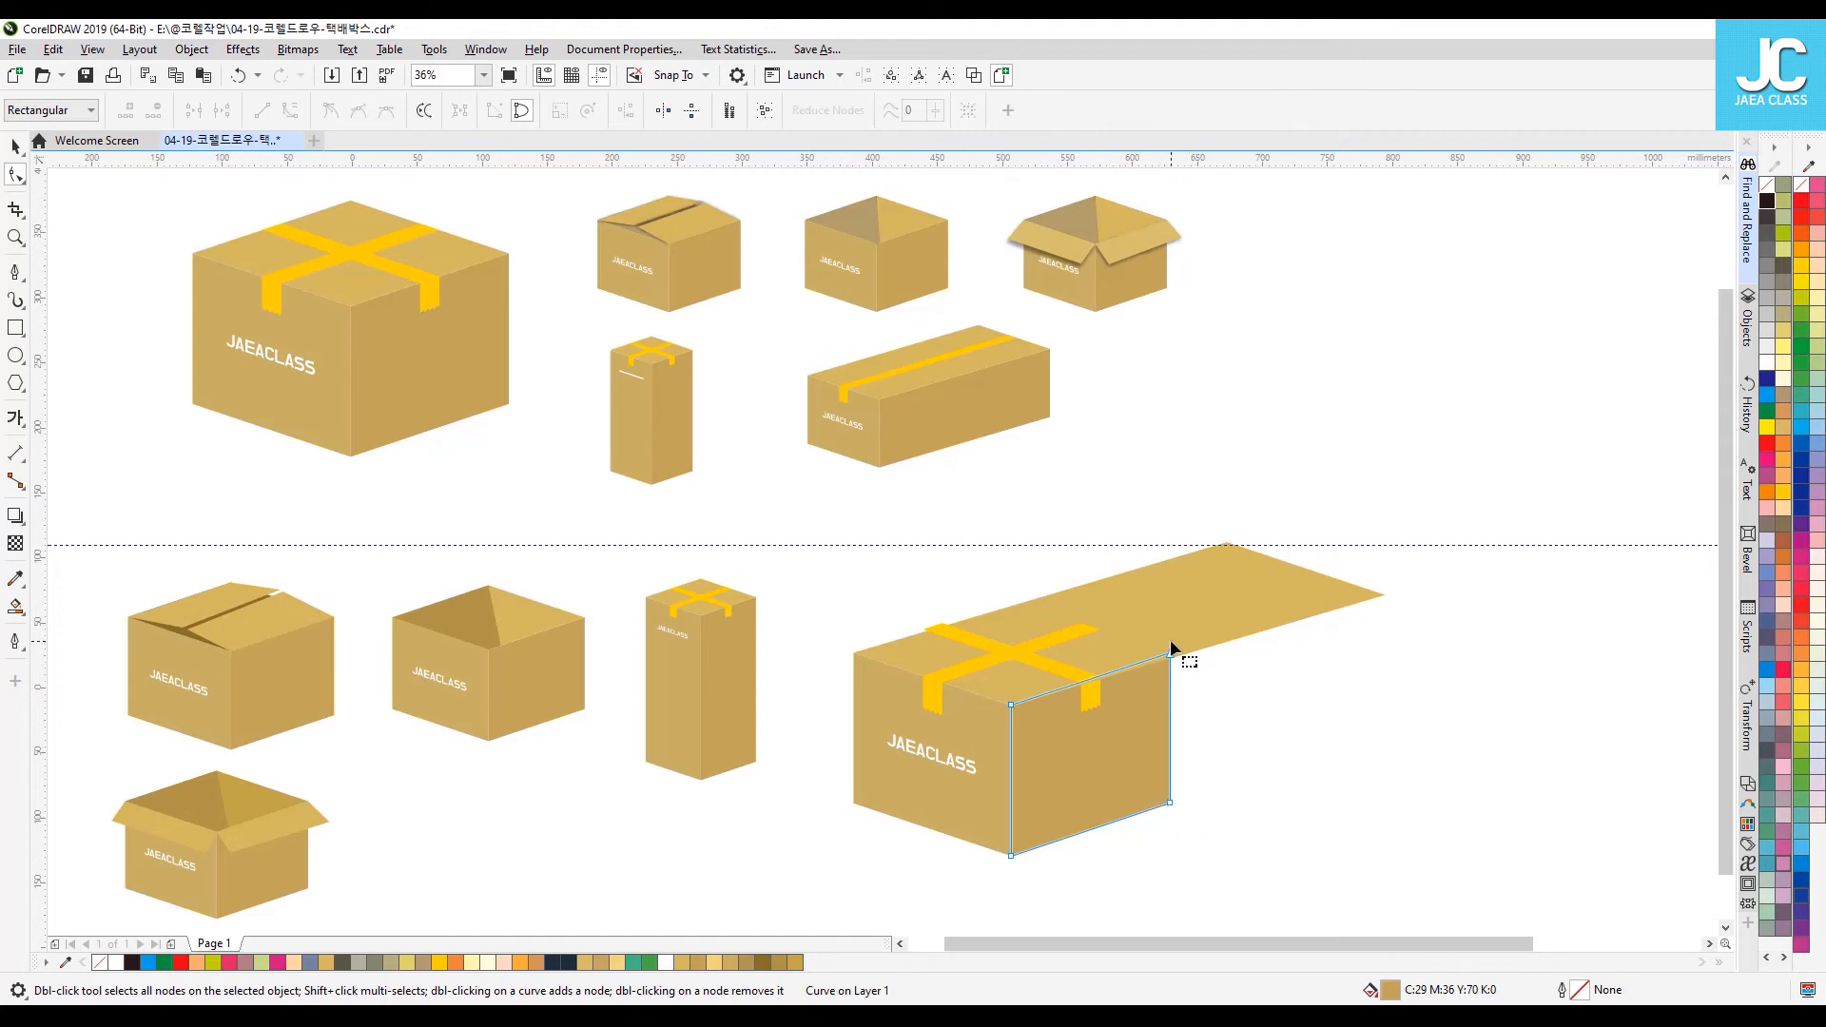
Step: Move the right face's two outer nodes along the slanted edge to meet the far corner of the extended top
drag(1152, 619, 1152, 614)
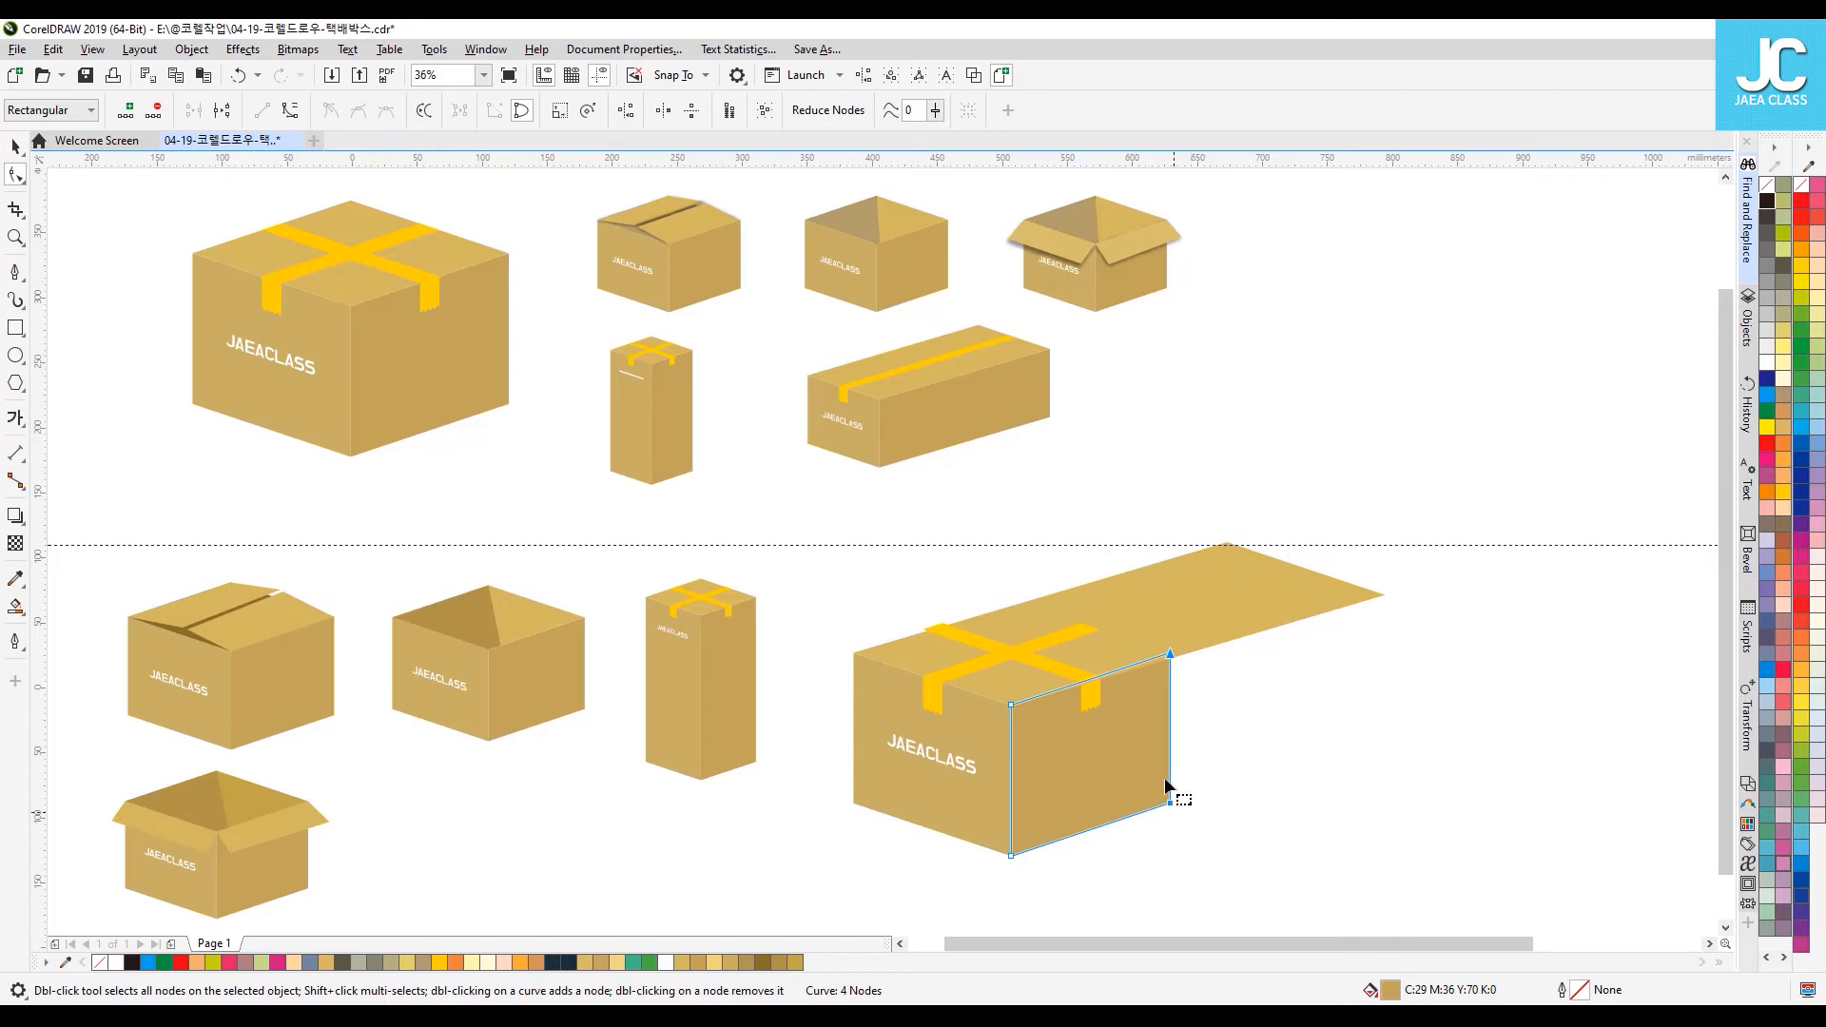
drag(1169, 653, 1386, 598)
key(space)
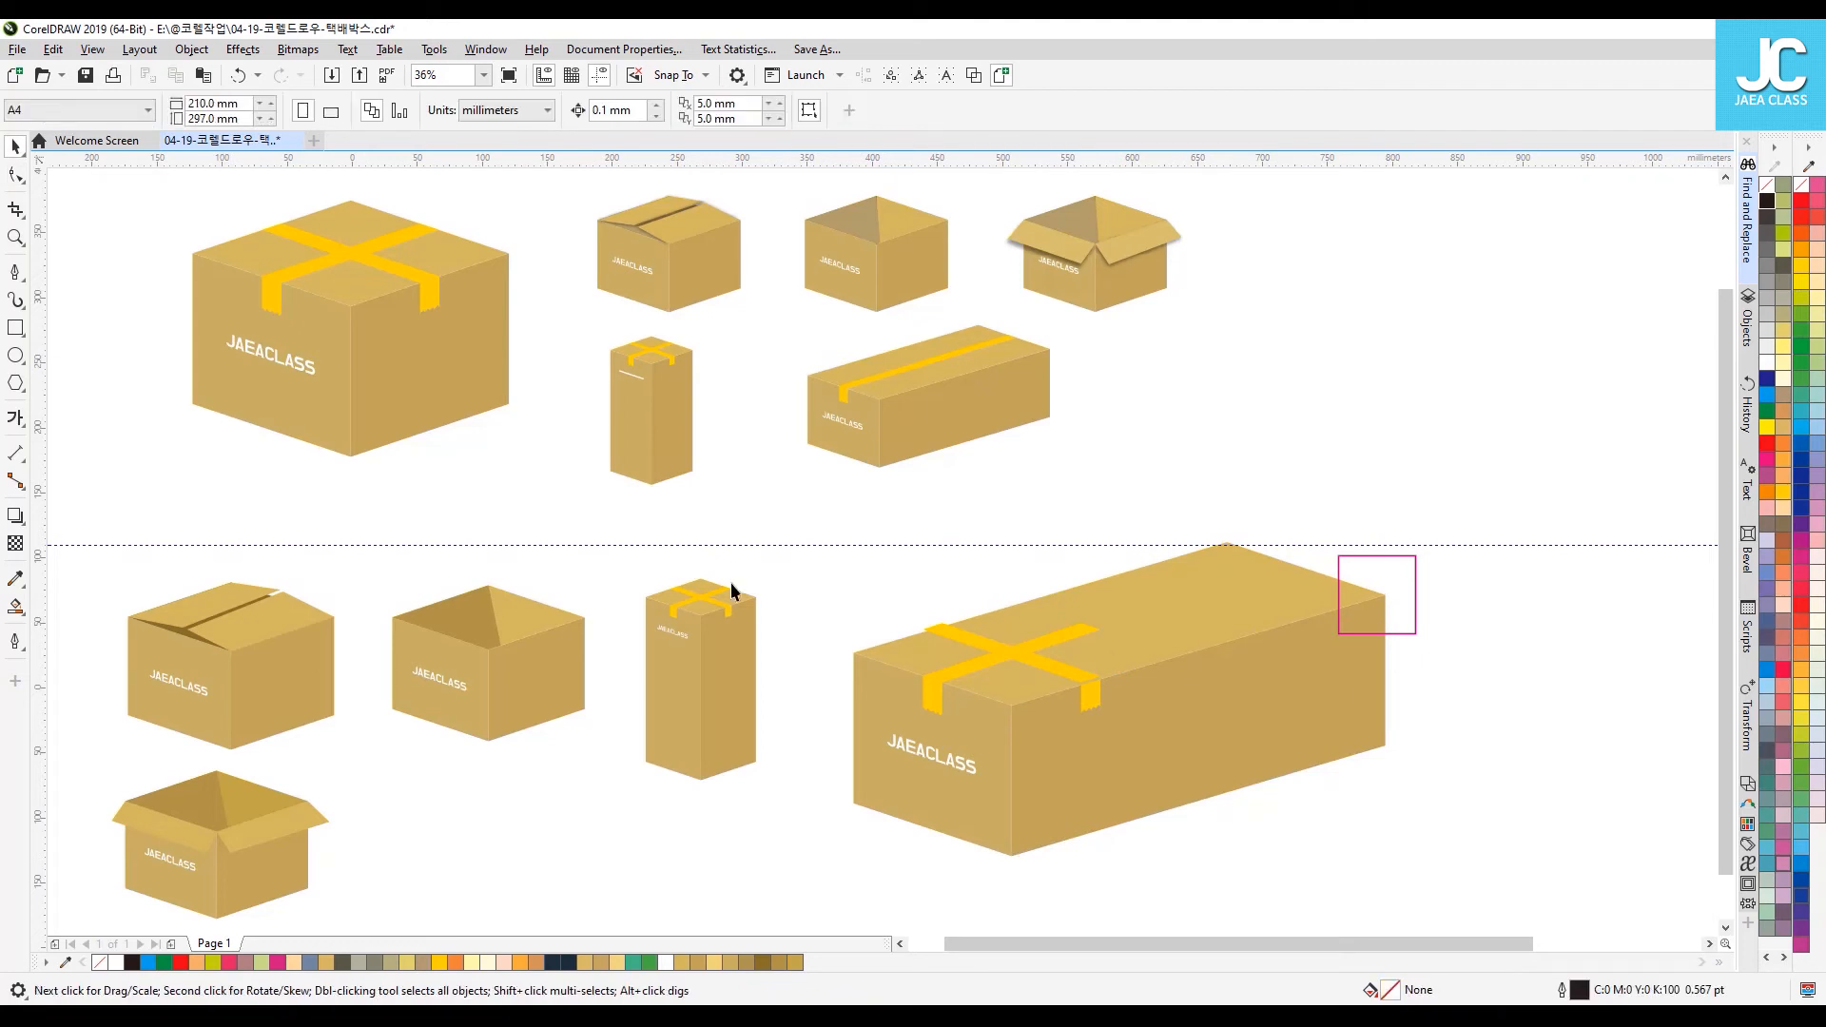
Step: Select all parts of the long box and move it slightly down below the dashed guideline
click(1067, 632)
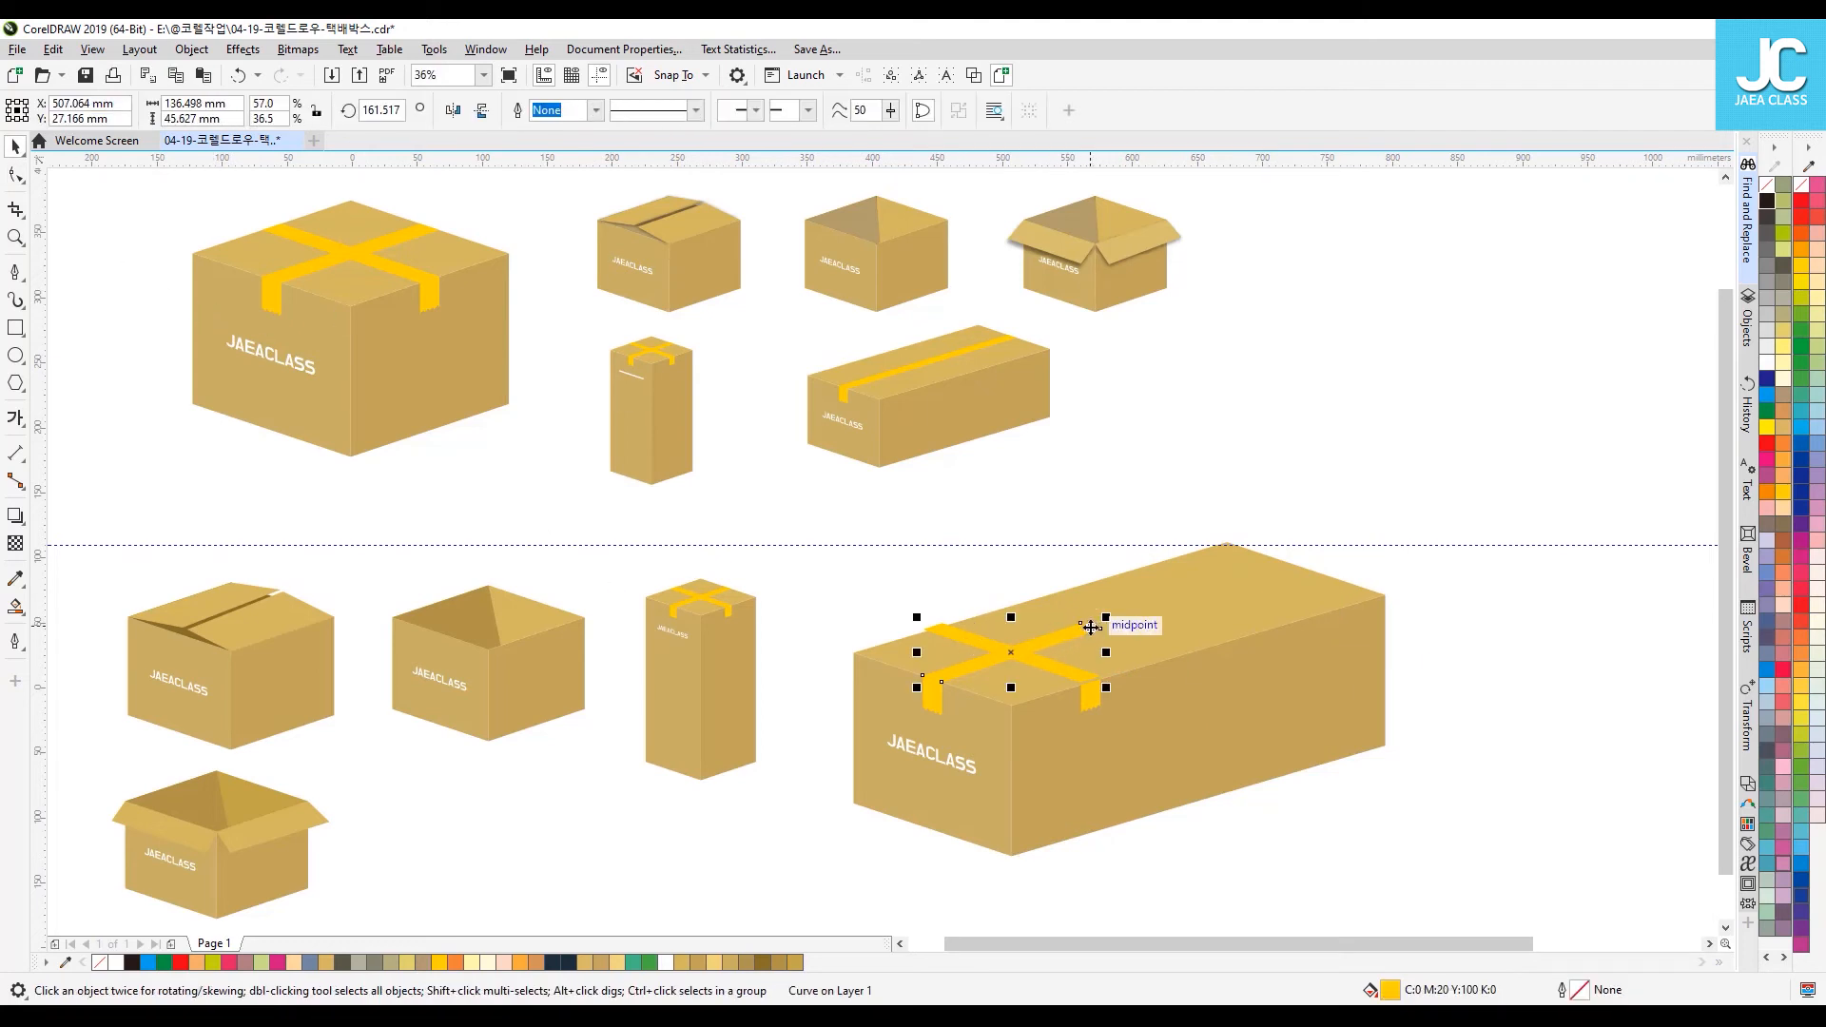
click(17, 236)
drag(1480, 489, 819, 884)
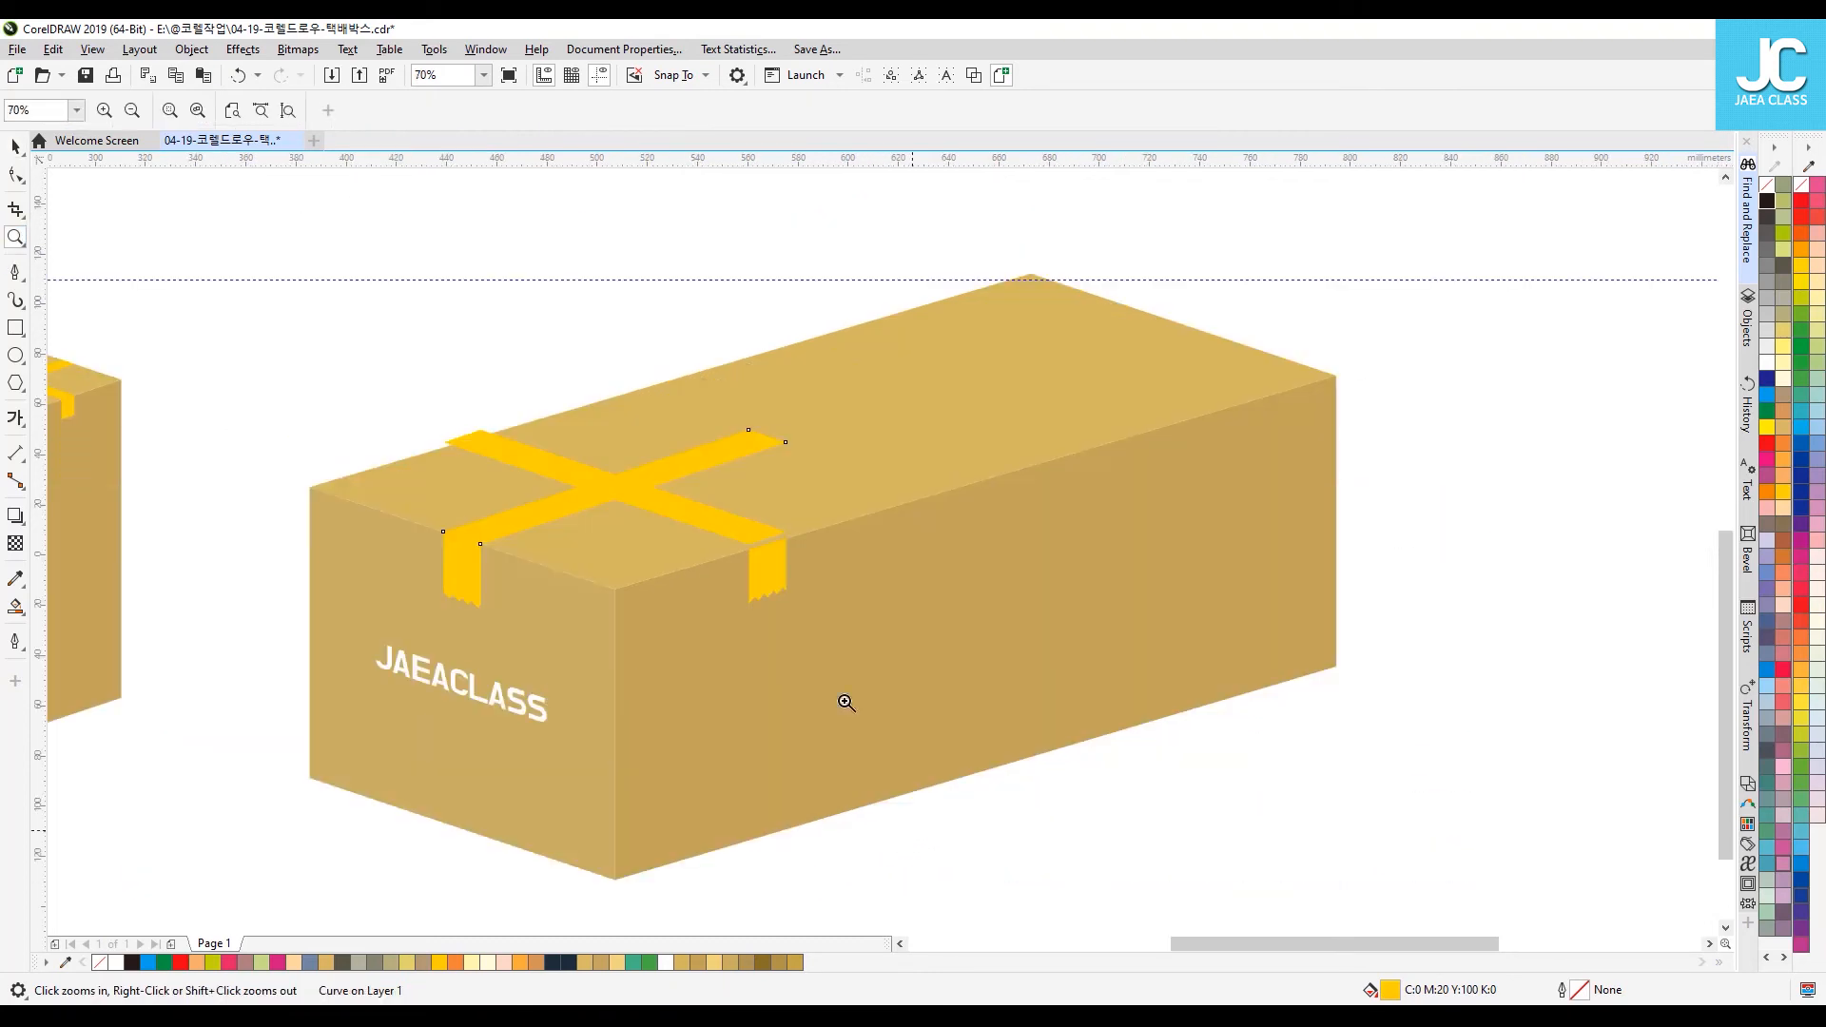
click(16, 145)
drag(1439, 238, 459, 816)
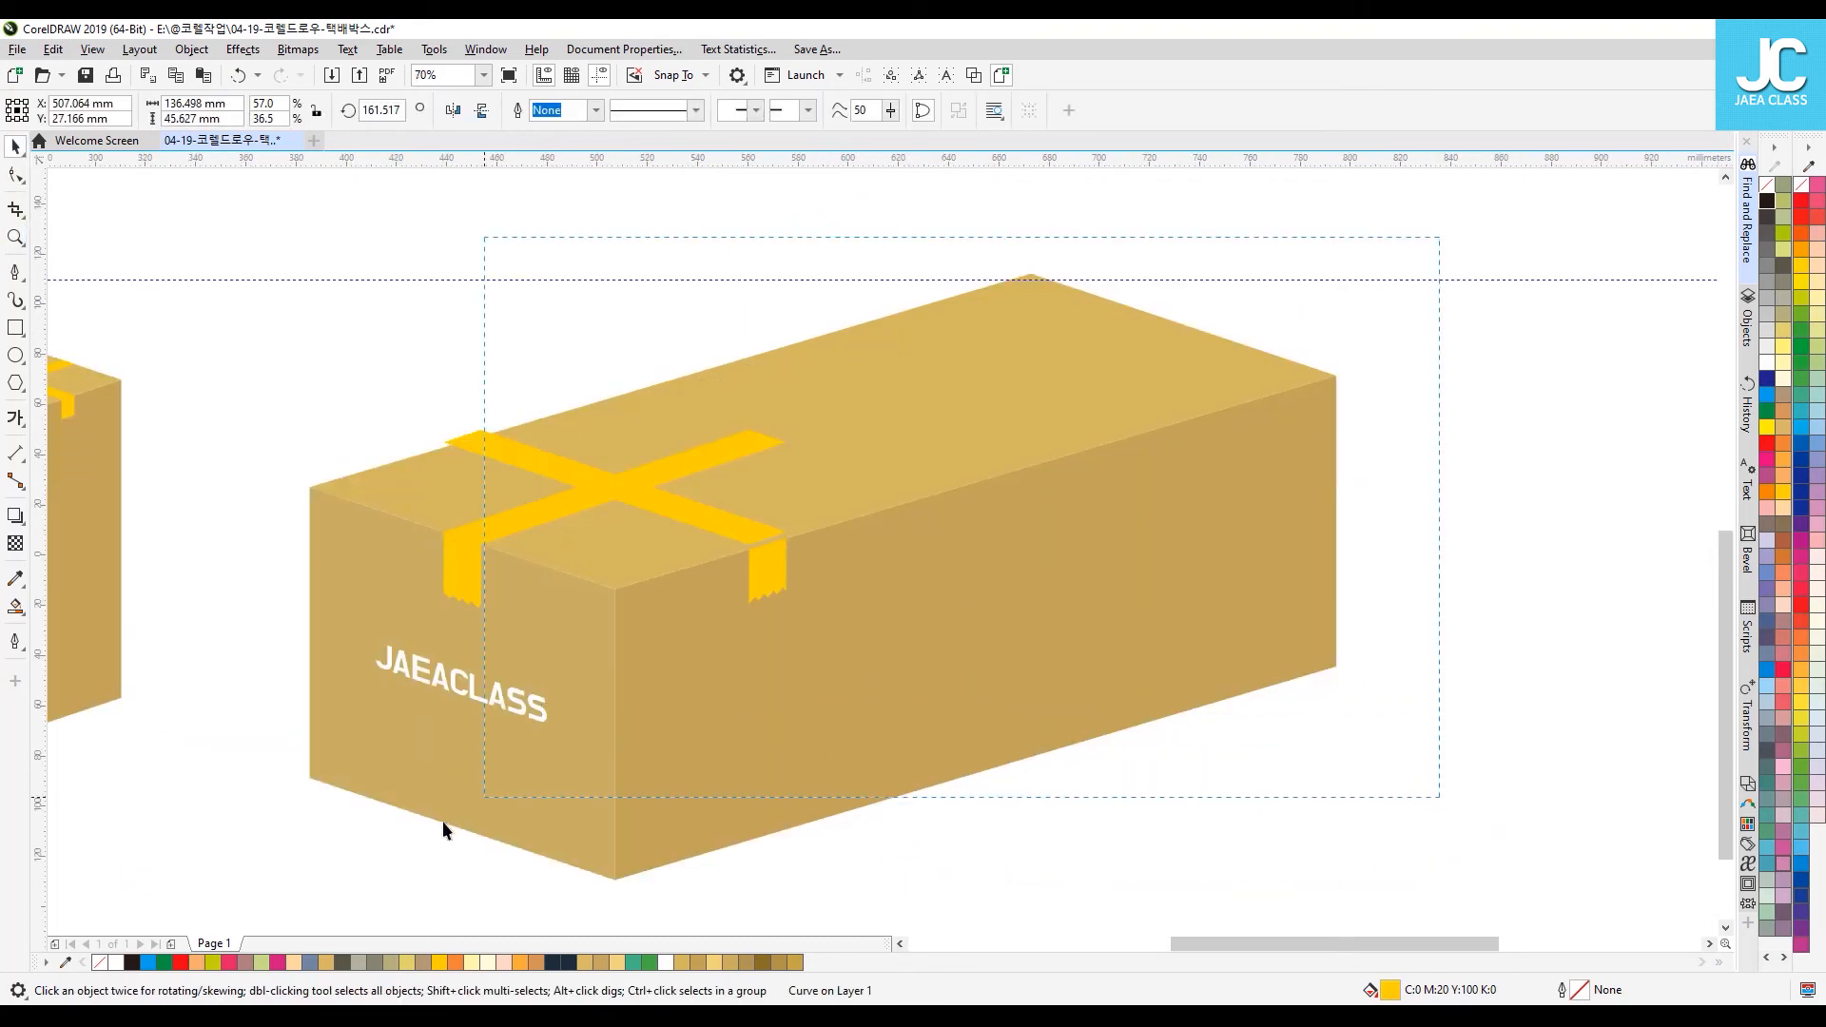
drag(301, 892, 301, 892)
drag(734, 660, 739, 674)
click(1423, 510)
Step: Extend the lengthwise yellow tape strip's far end nodes to the far edge of the long box's top face
click(703, 472)
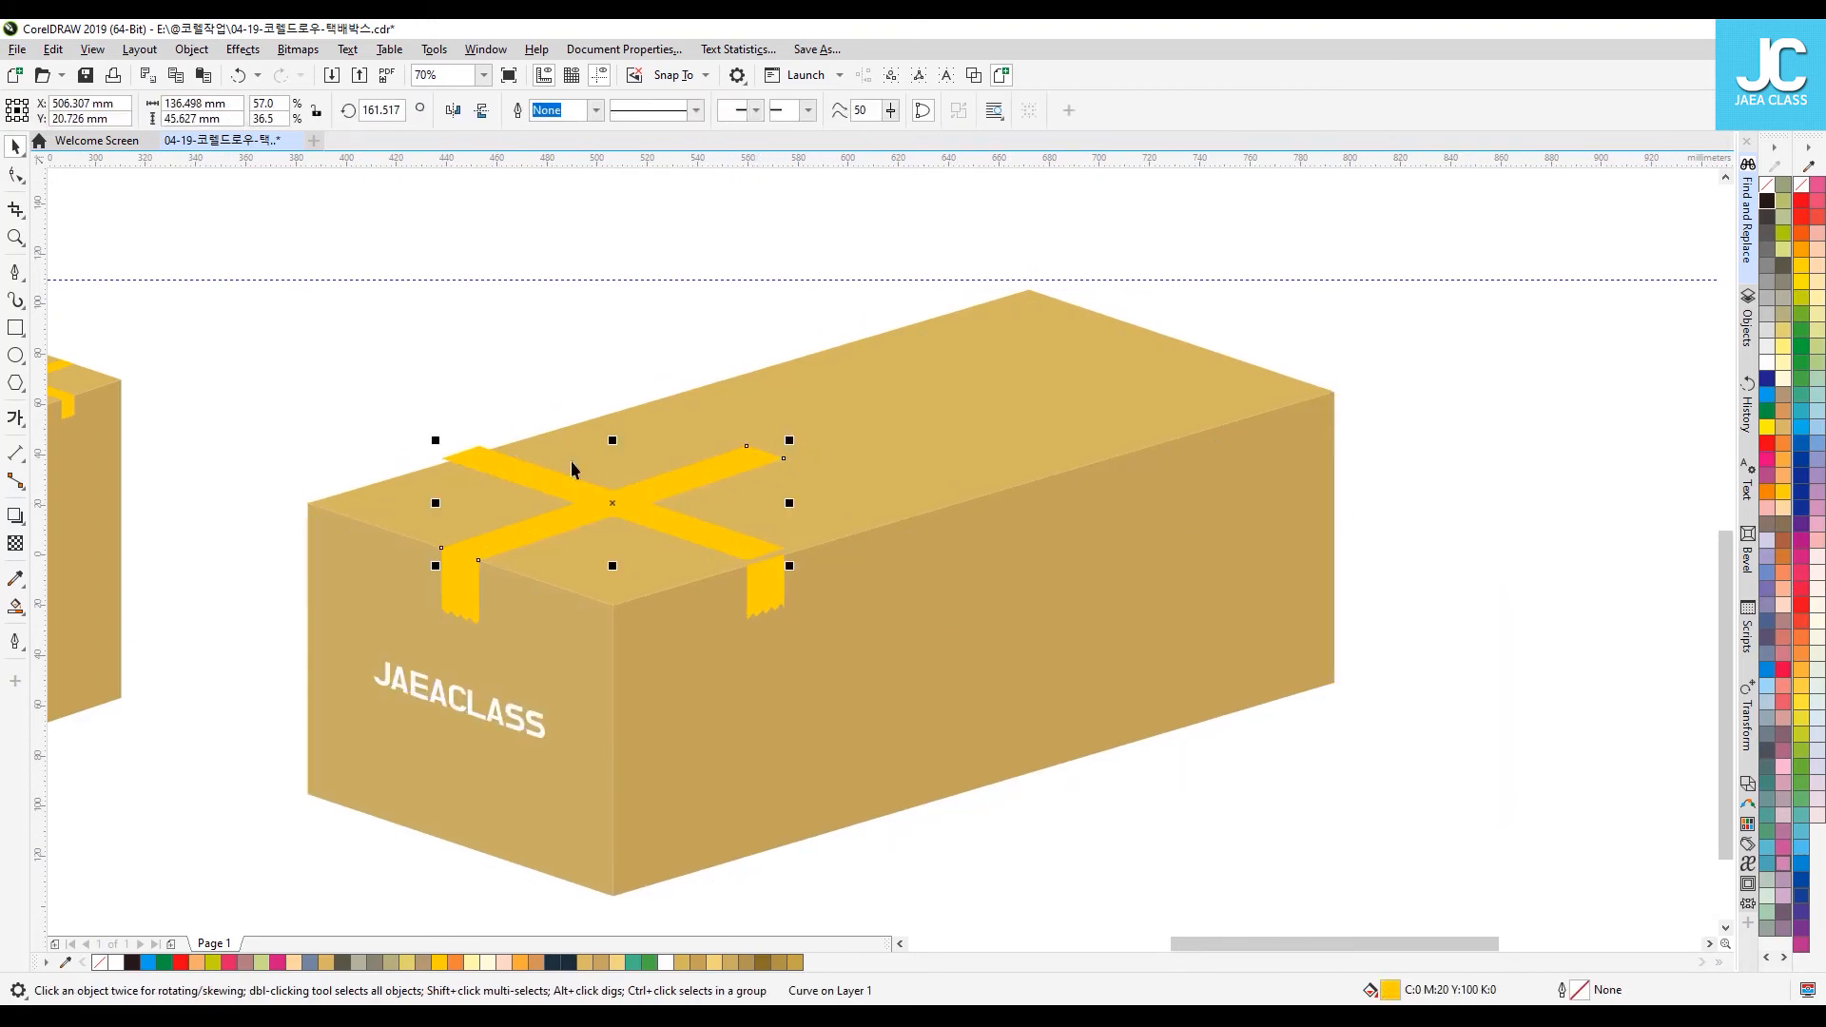
click(16, 175)
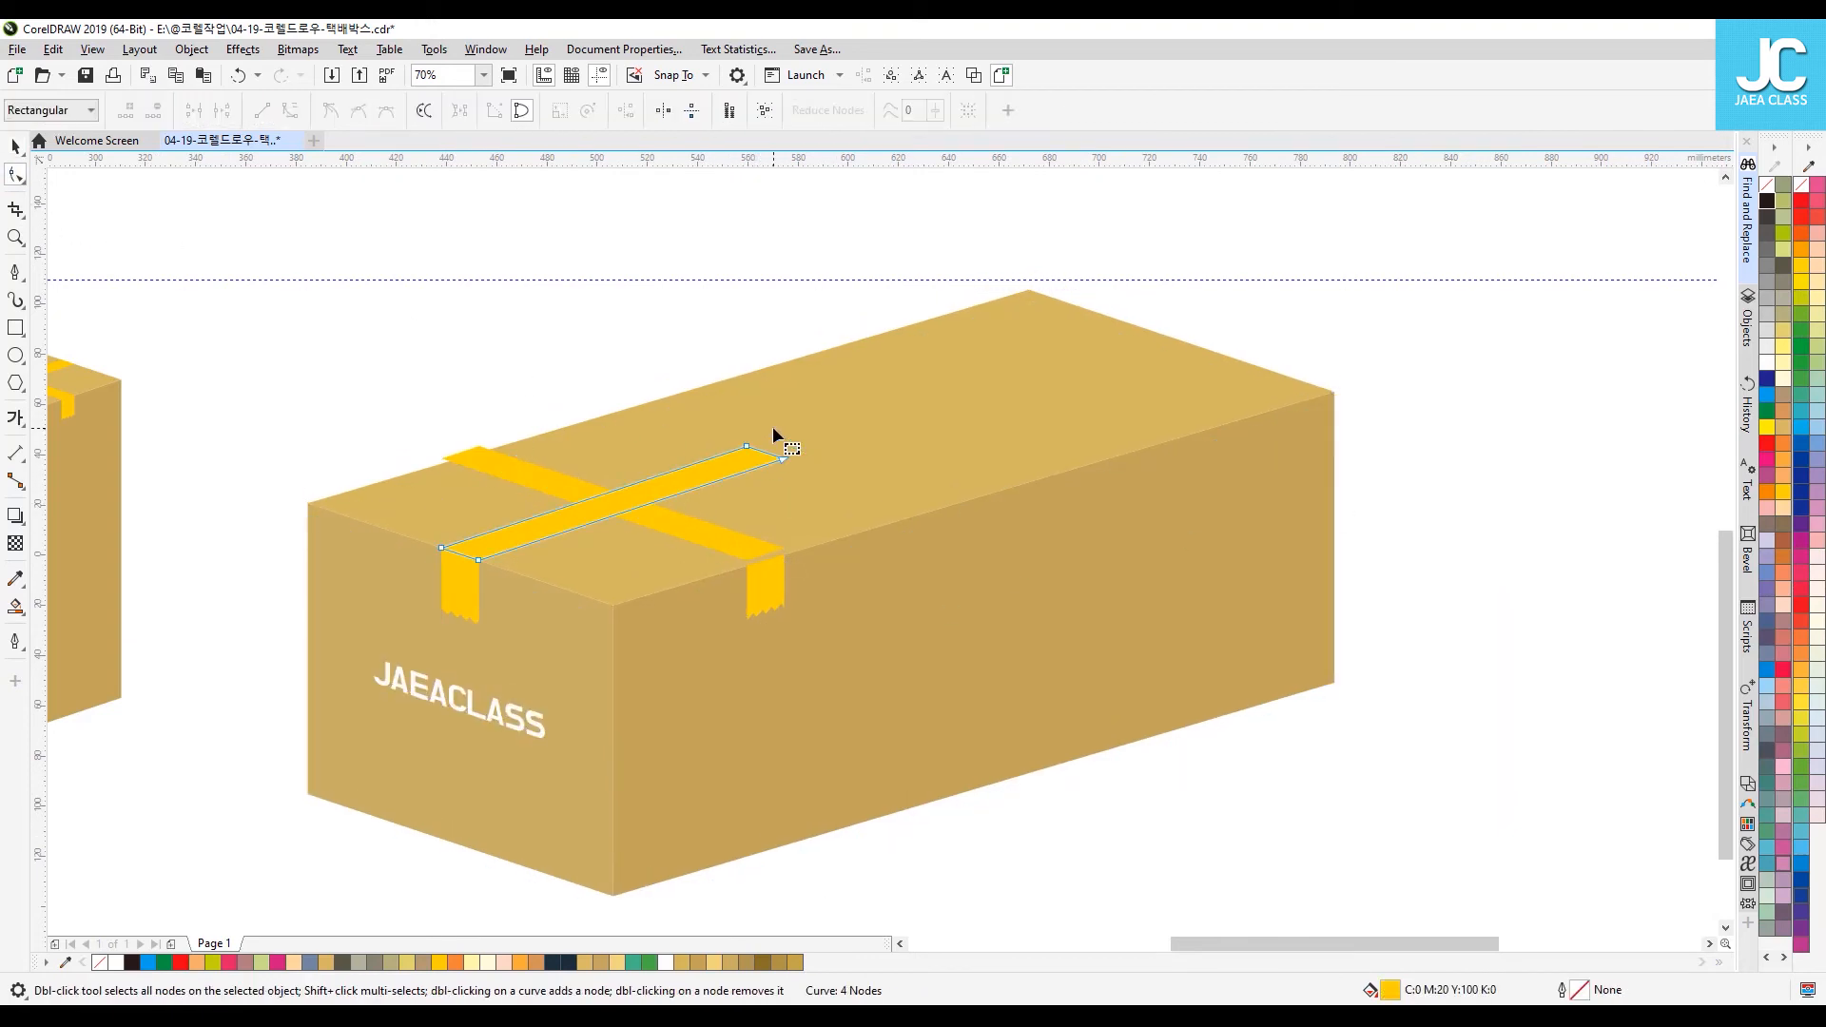
drag(713, 408, 1187, 340)
key(space)
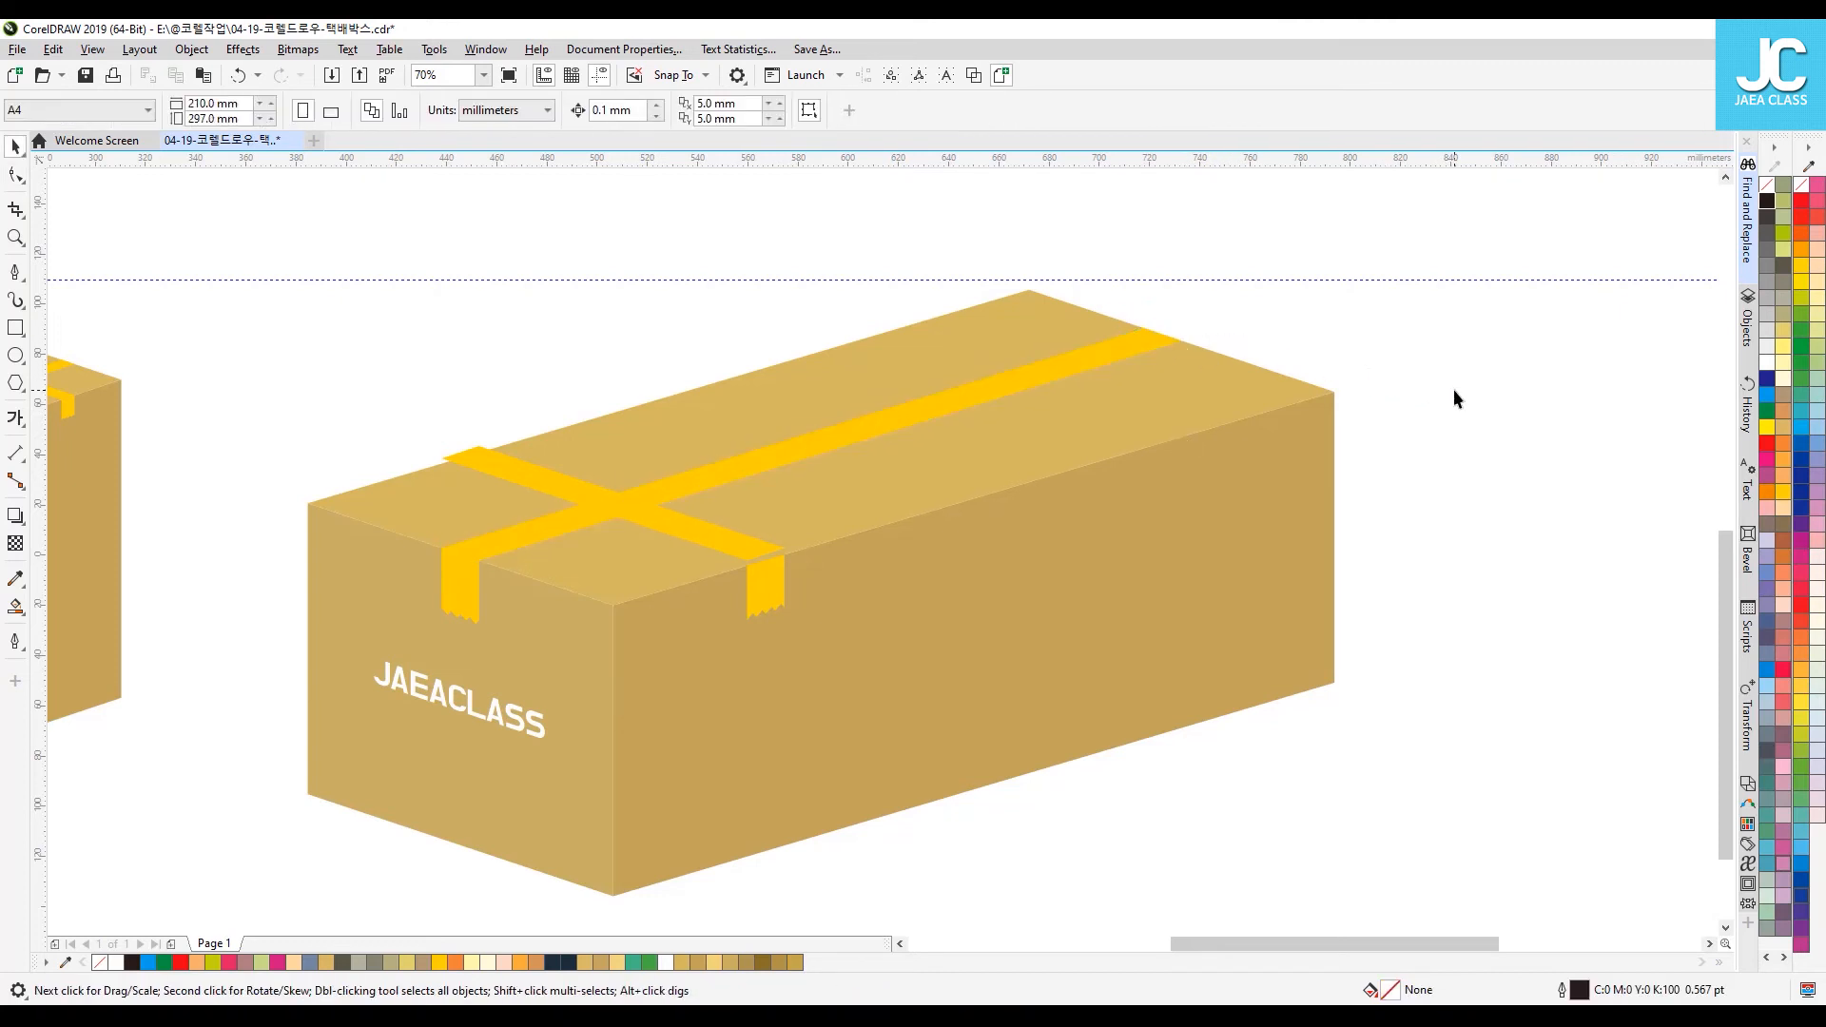
Step: Delete the crosswise yellow tape strip from the long box's top, together with its torn end on the right face
click(506, 464)
drag(506, 464, 758, 404)
key(Delete)
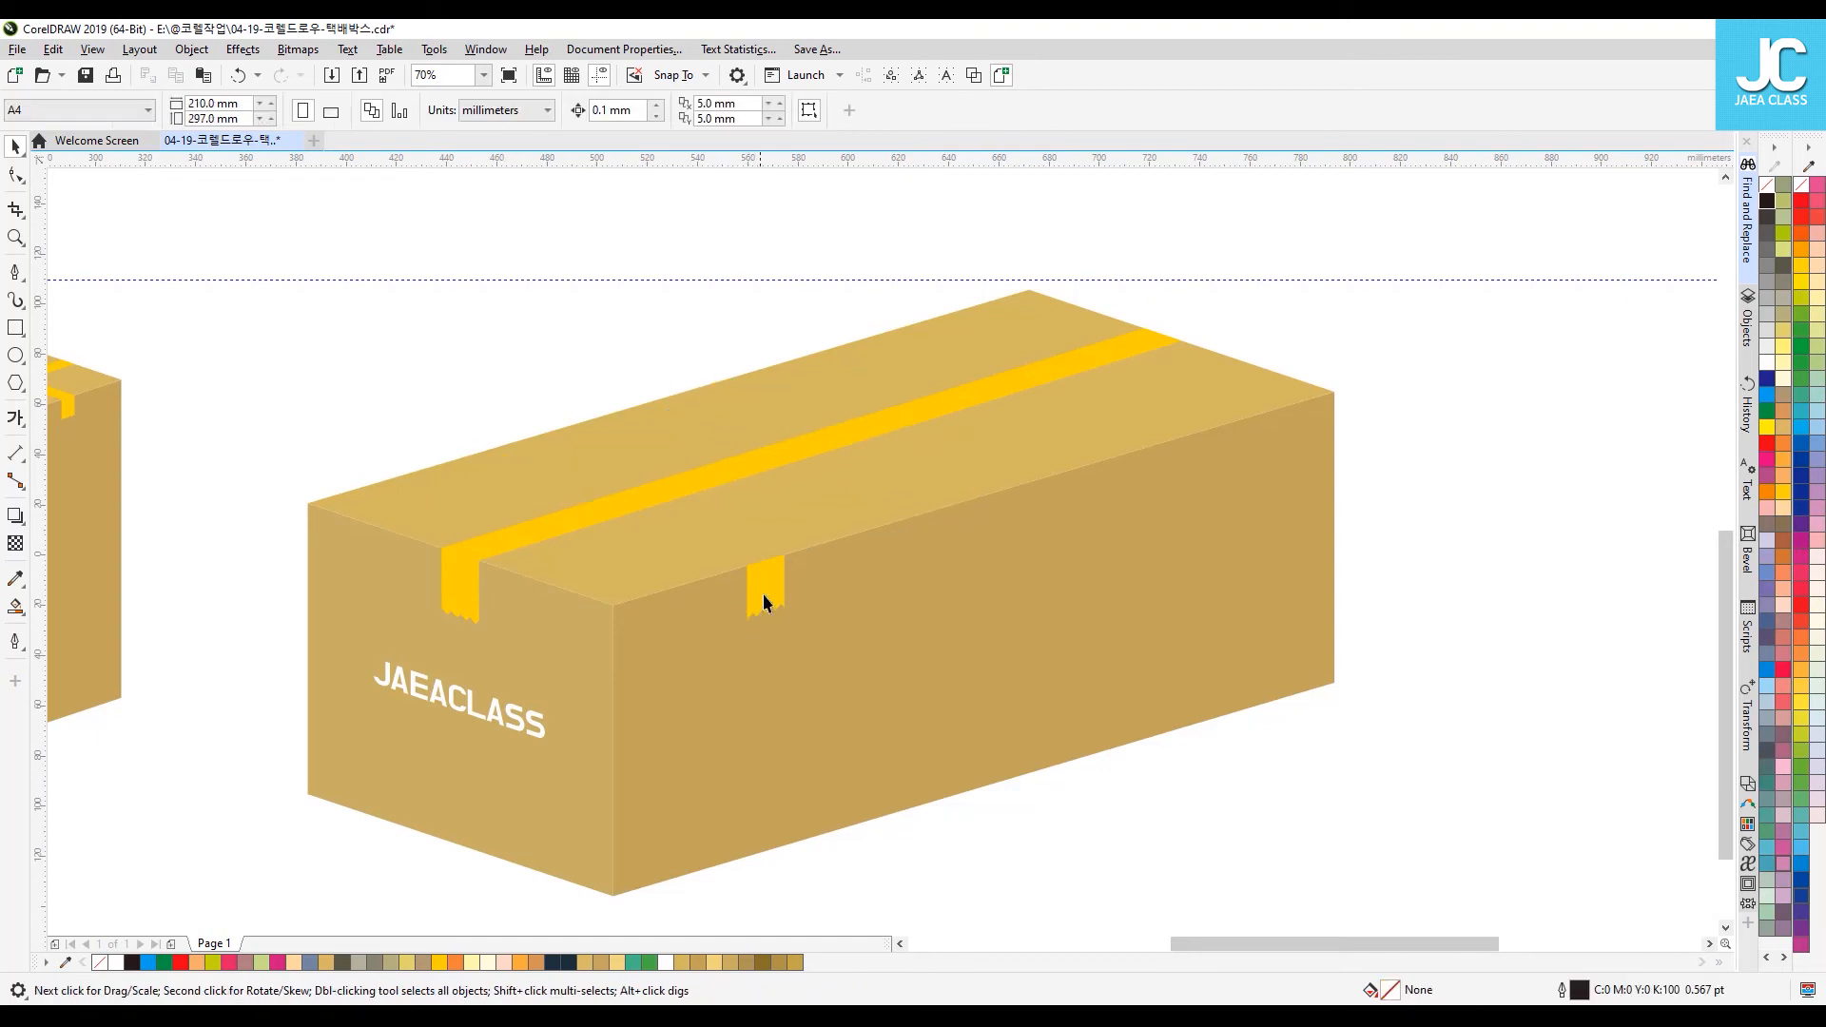
double_click(17, 240)
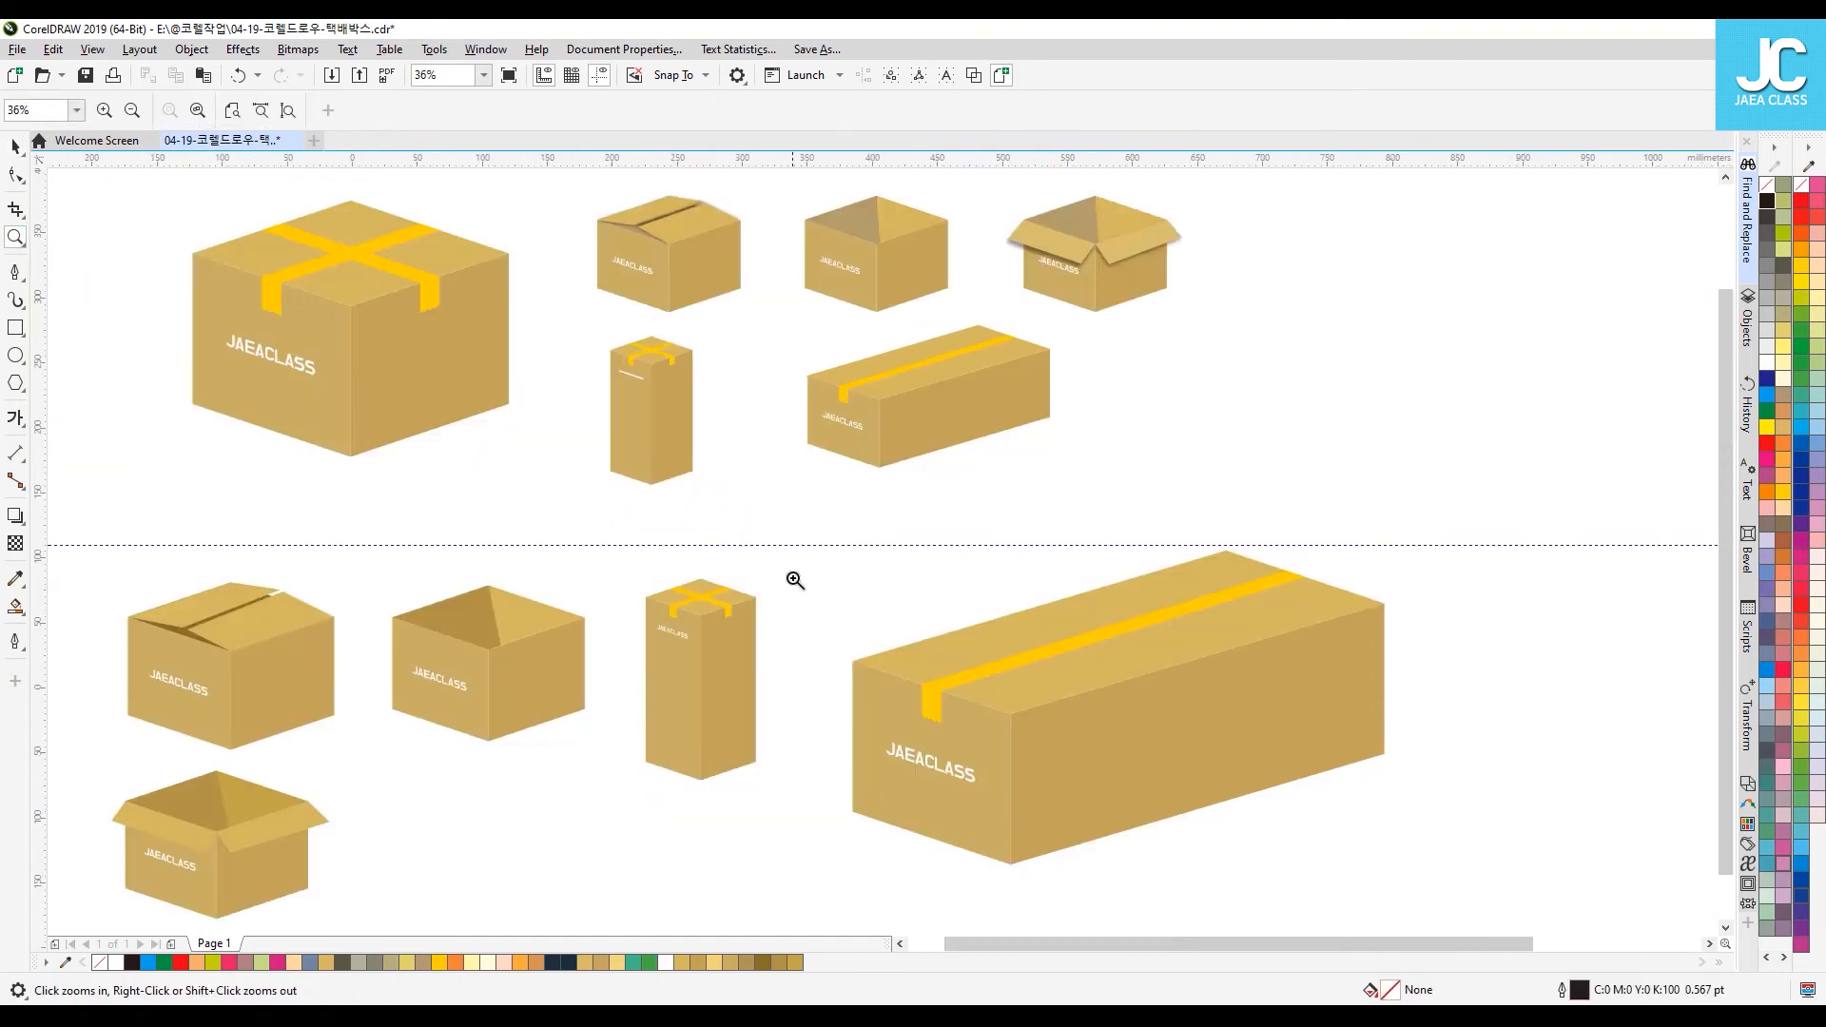
click(15, 145)
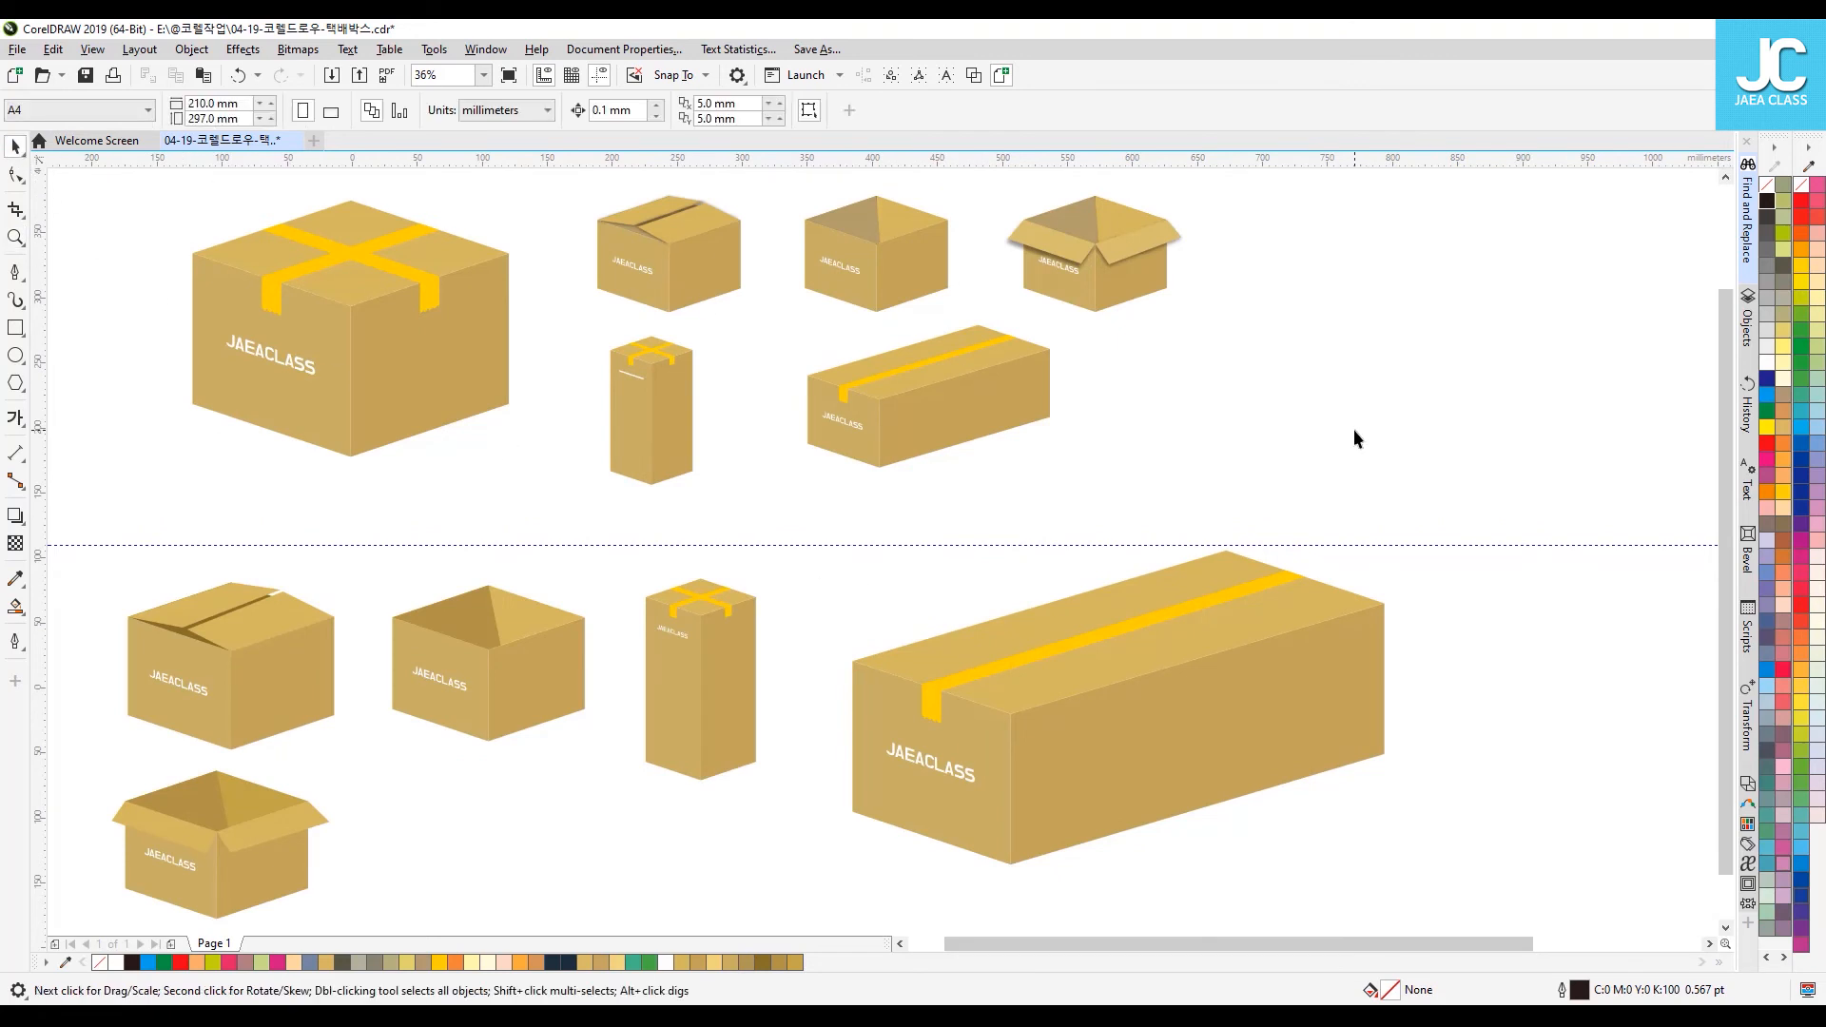
Step: Scale the whole long box down and place it beside the flapped box, below the open box
drag(1463, 531, 802, 886)
drag(1390, 513, 1067, 706)
drag(990, 774, 566, 825)
click(873, 792)
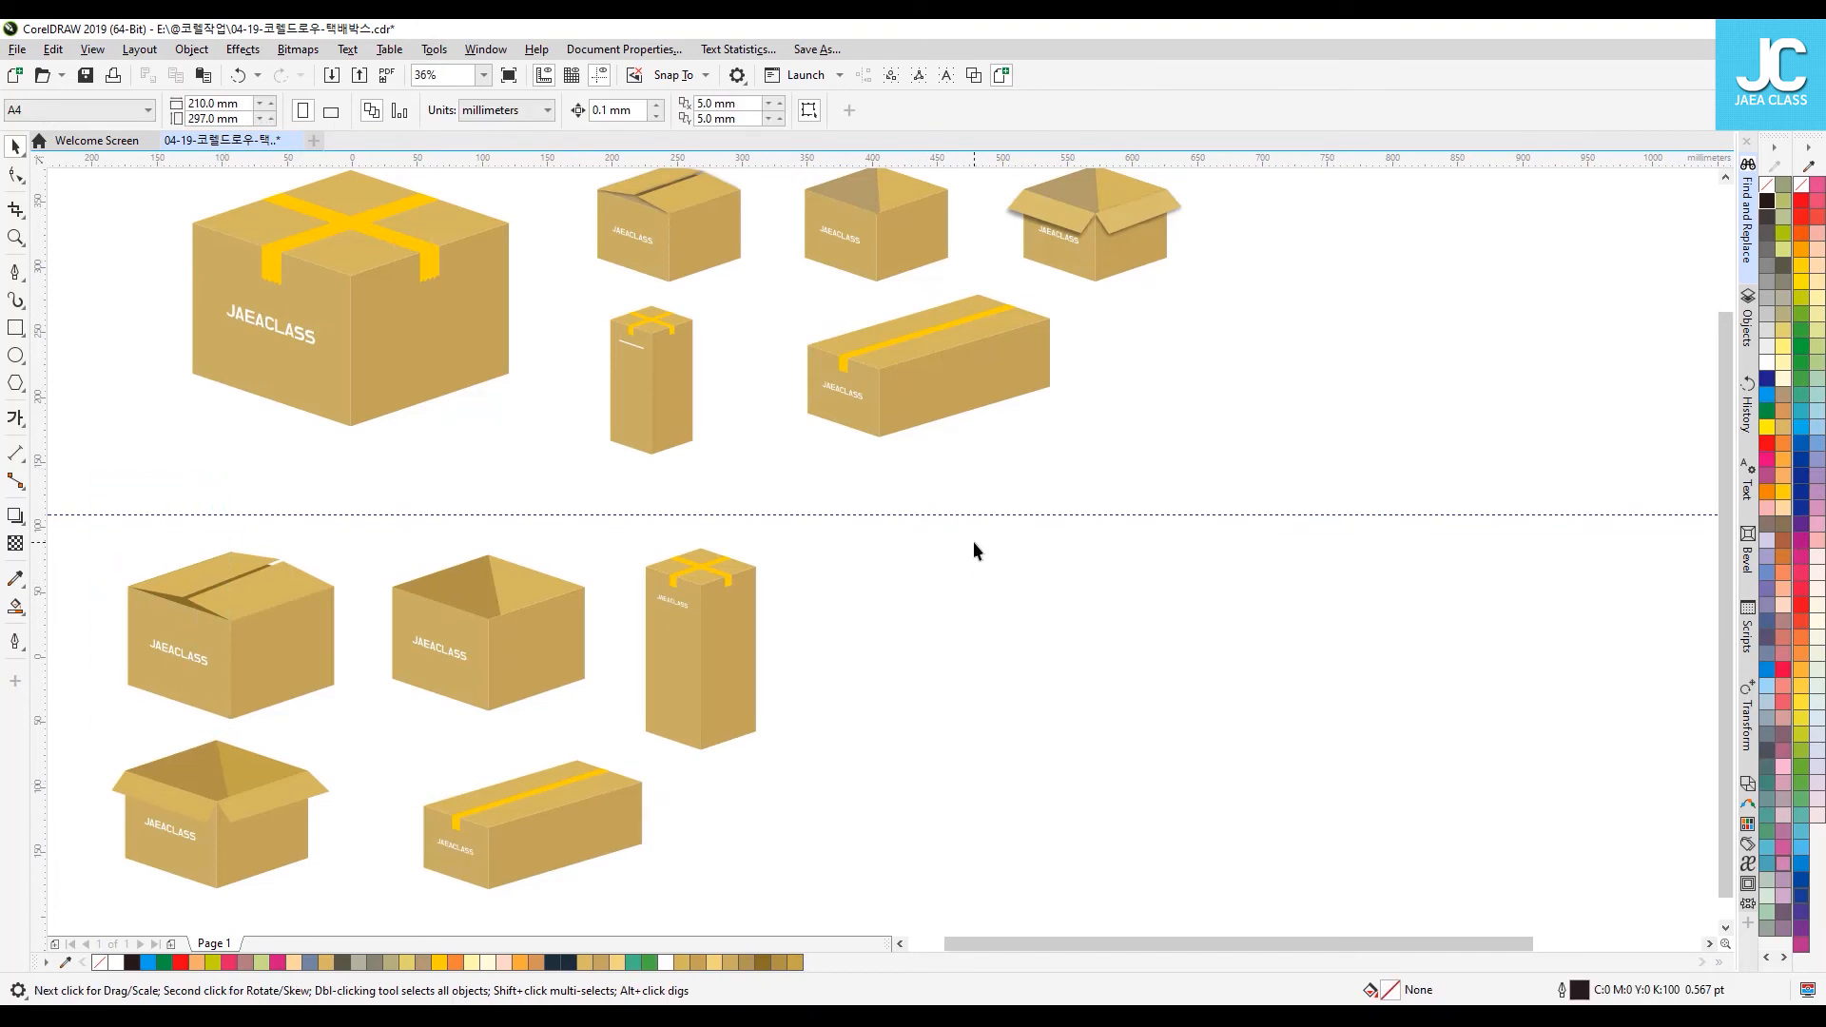
click(1725, 179)
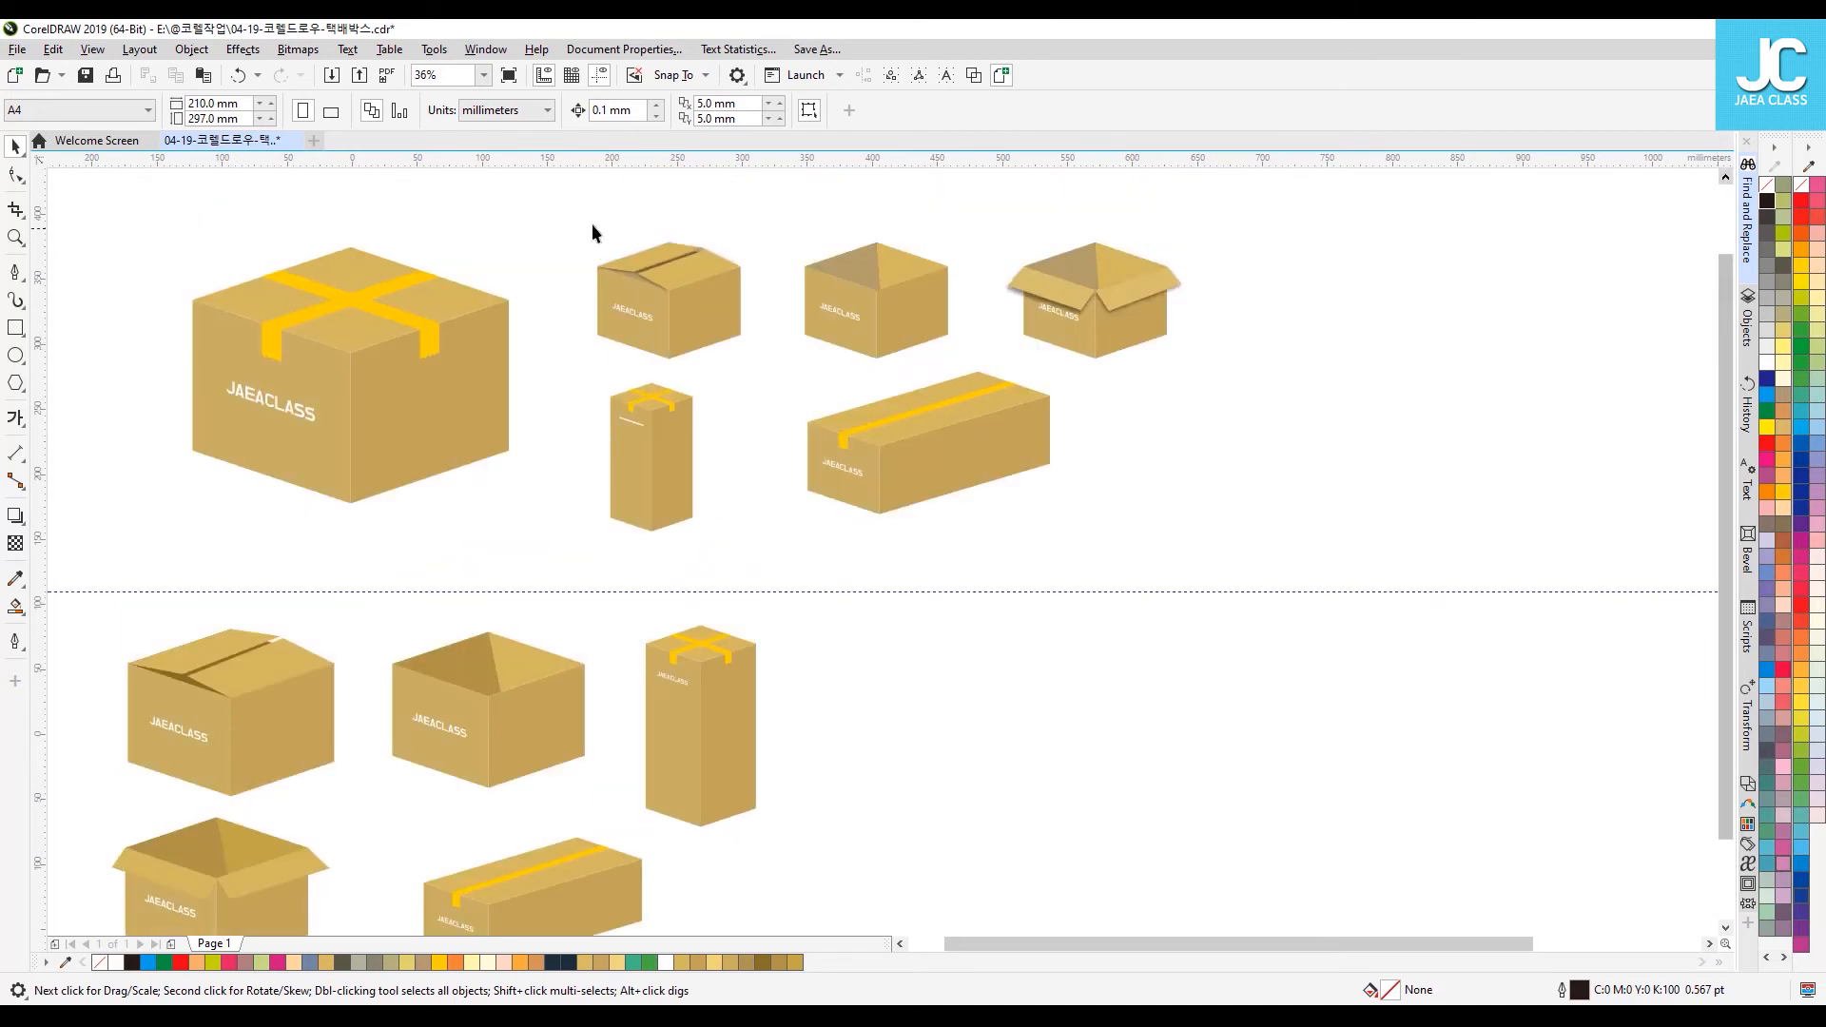
Step: Copy the finished two-flap and flapped sample boxes with shadows to the empty area below the dashed guideline
drag(784, 360, 785, 373)
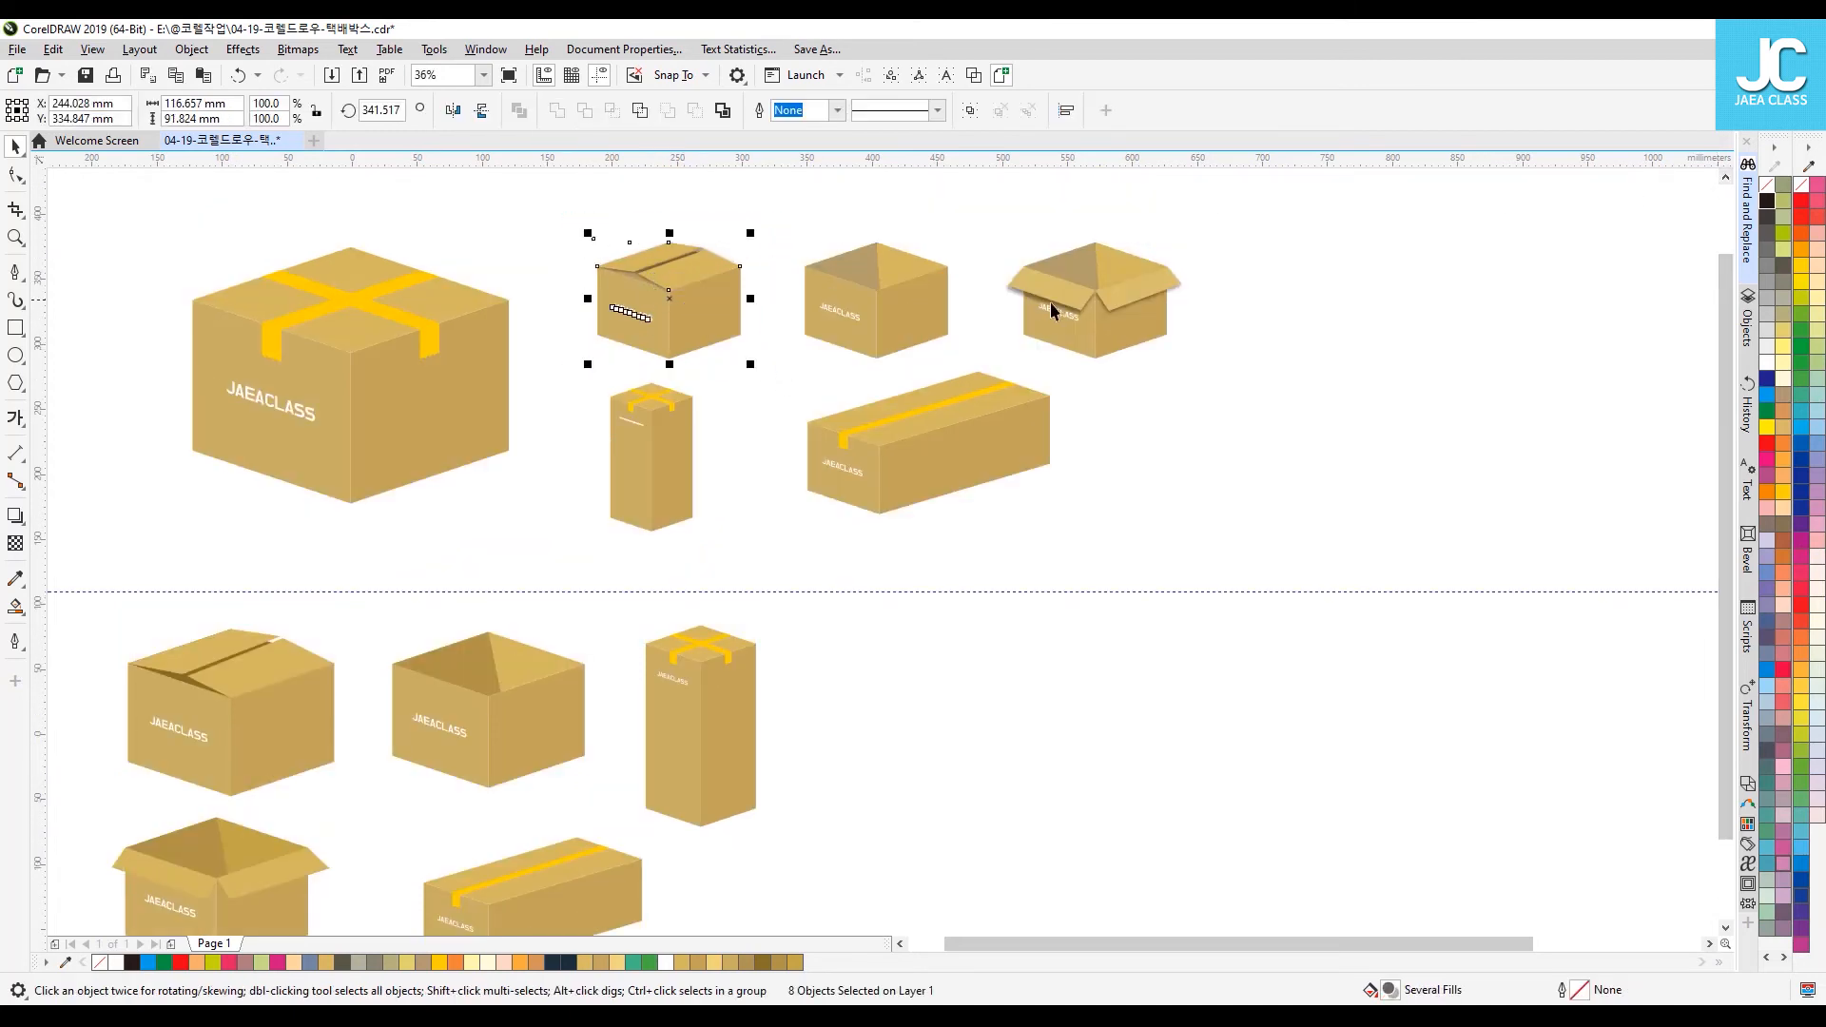
drag(1257, 228, 1003, 359)
drag(1087, 317, 1117, 706)
click(1460, 793)
click(1244, 715)
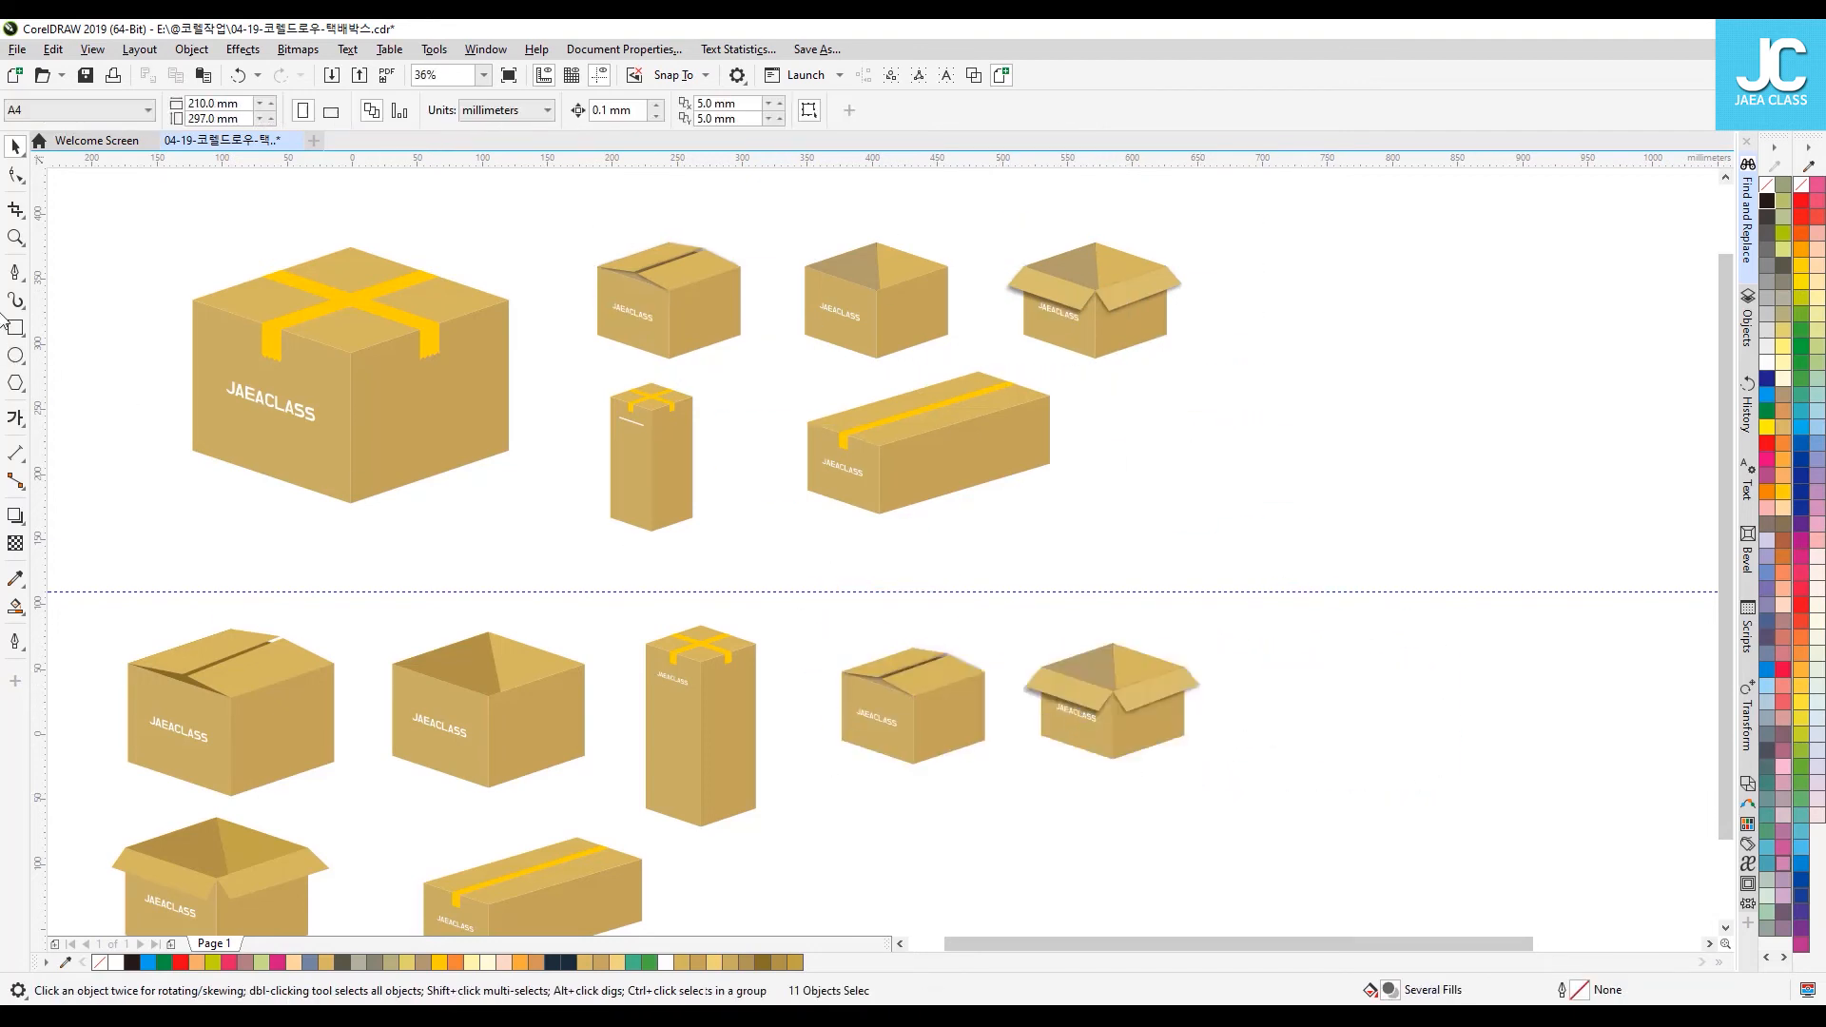
key(z)
drag(773, 626, 1302, 787)
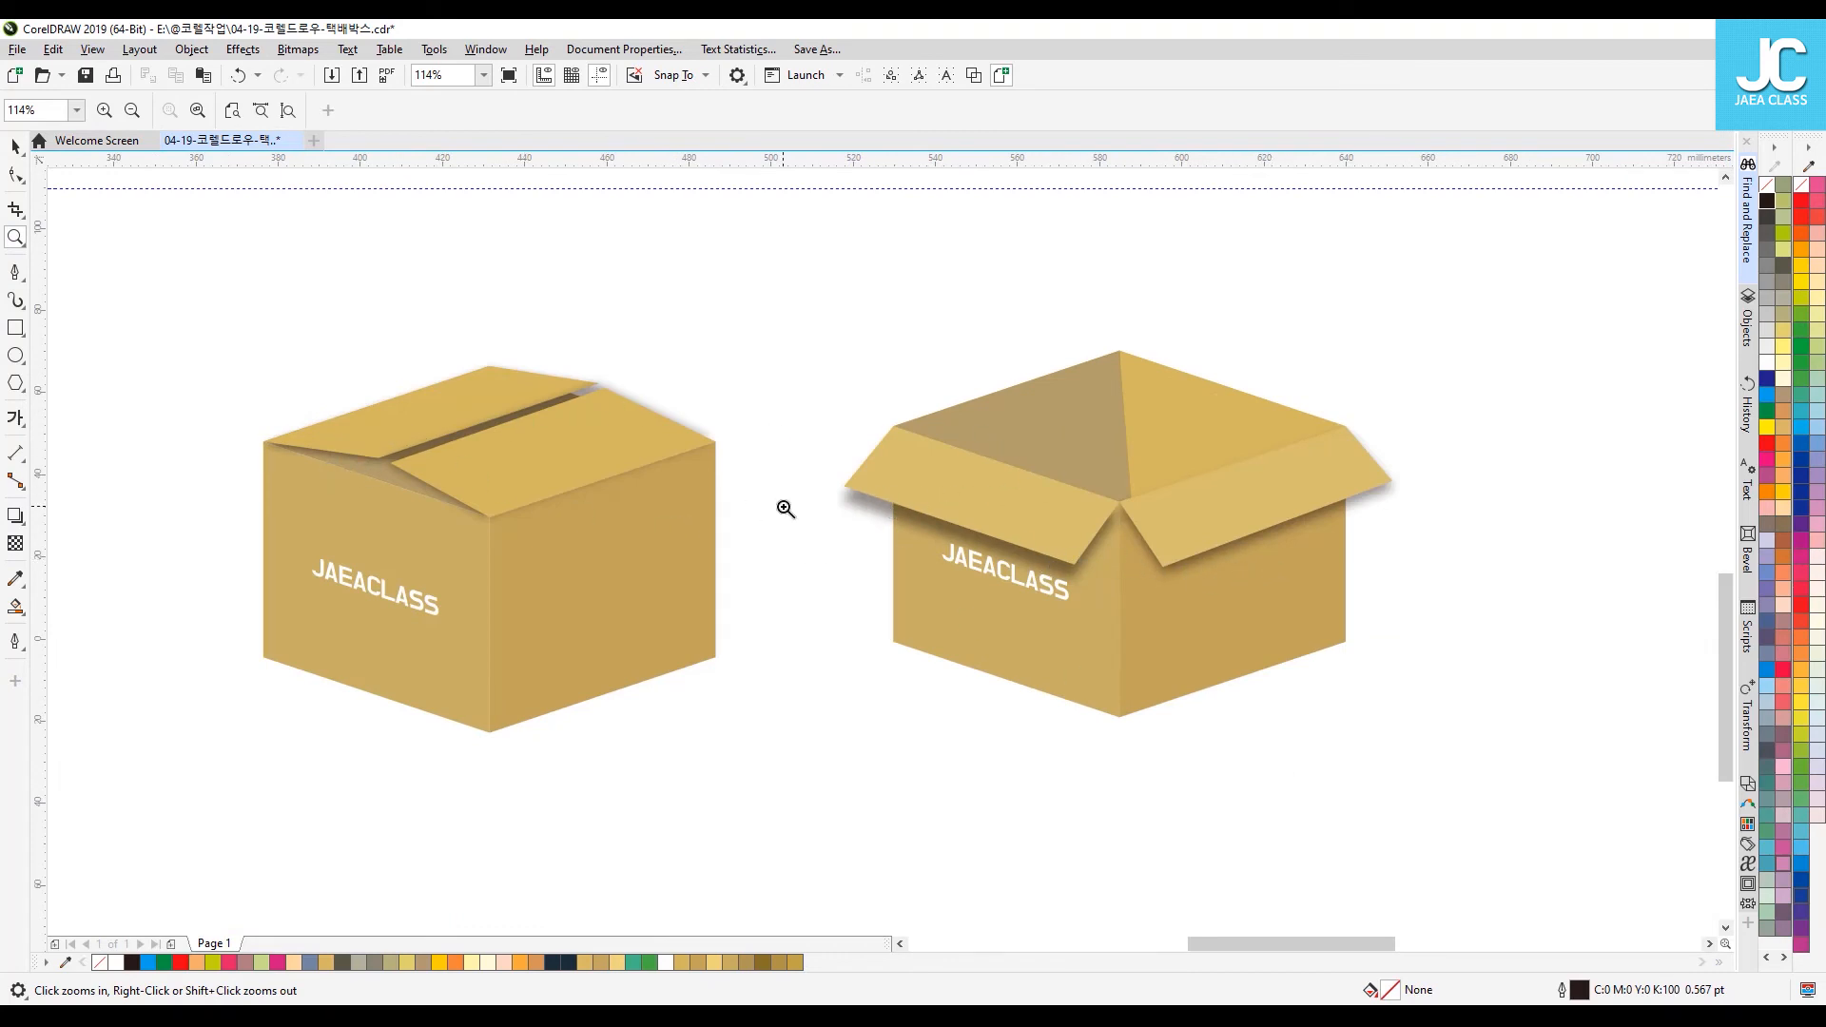
key(F4)
key(space)
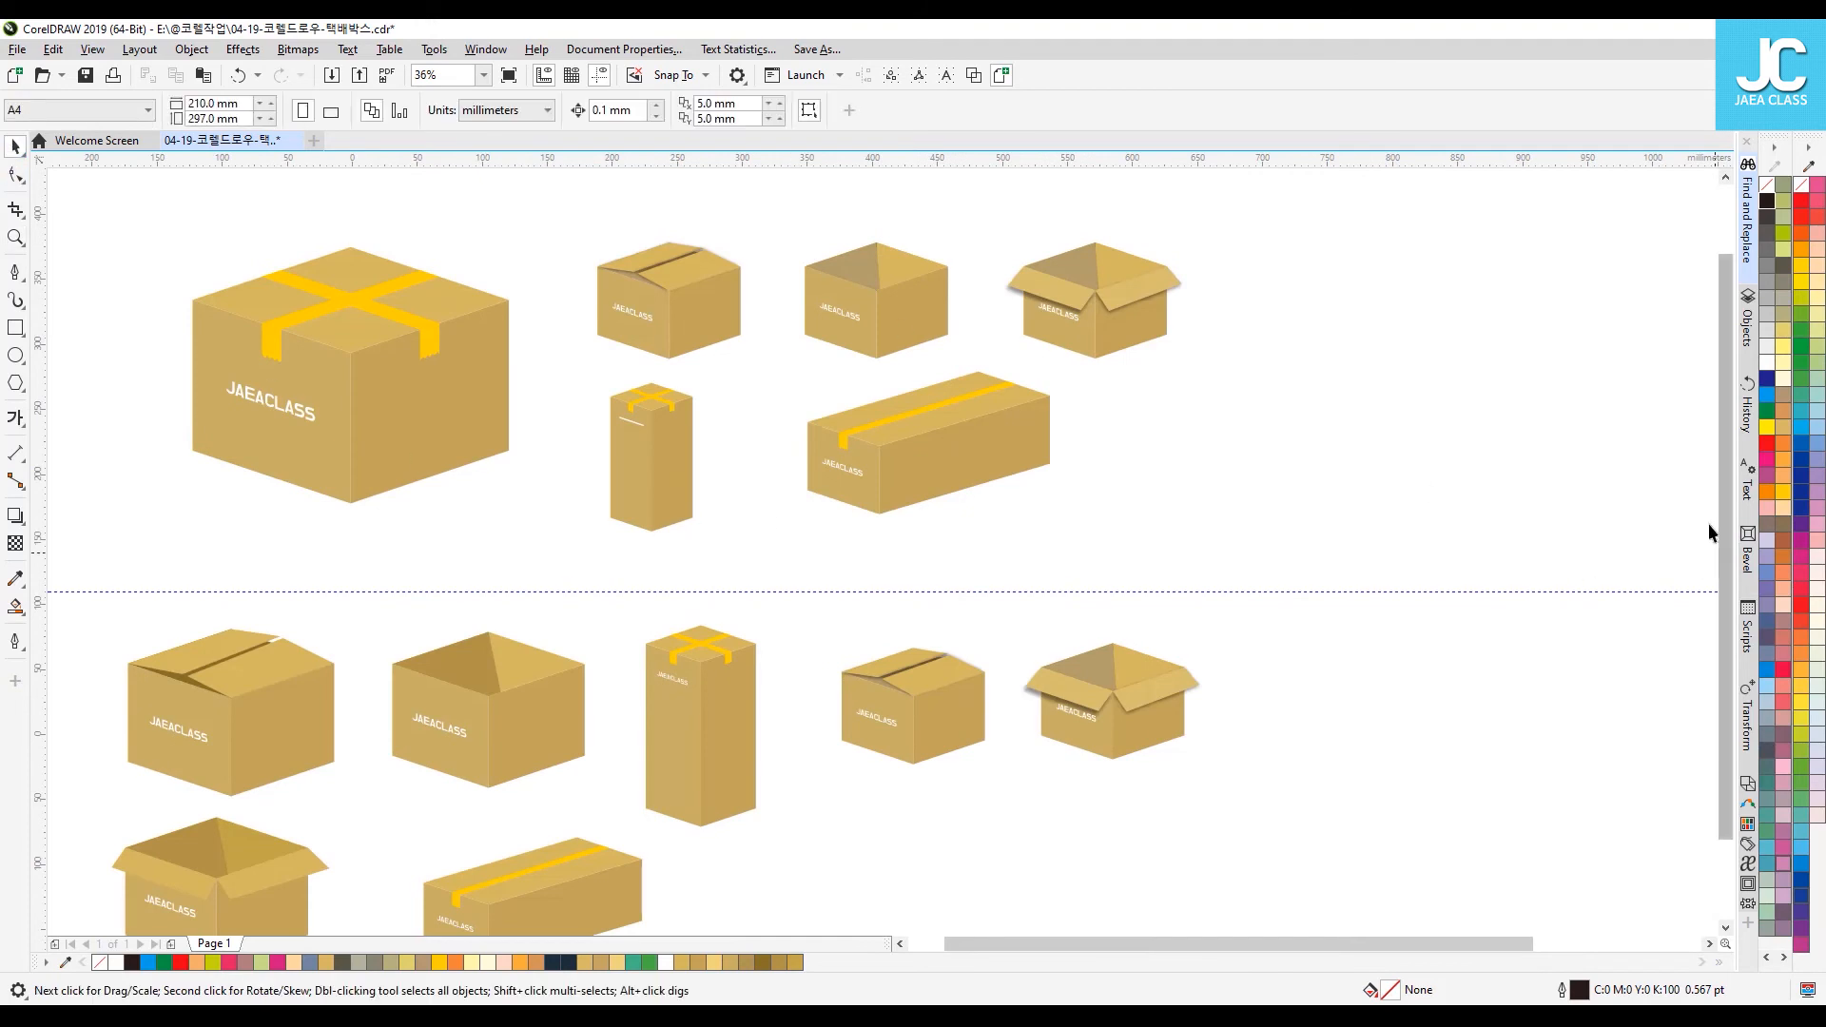
Step: Copy the newly built two-flap and flapped boxes to the empty area beside the shadowed sample copies
scroll(1726, 528, down, 2)
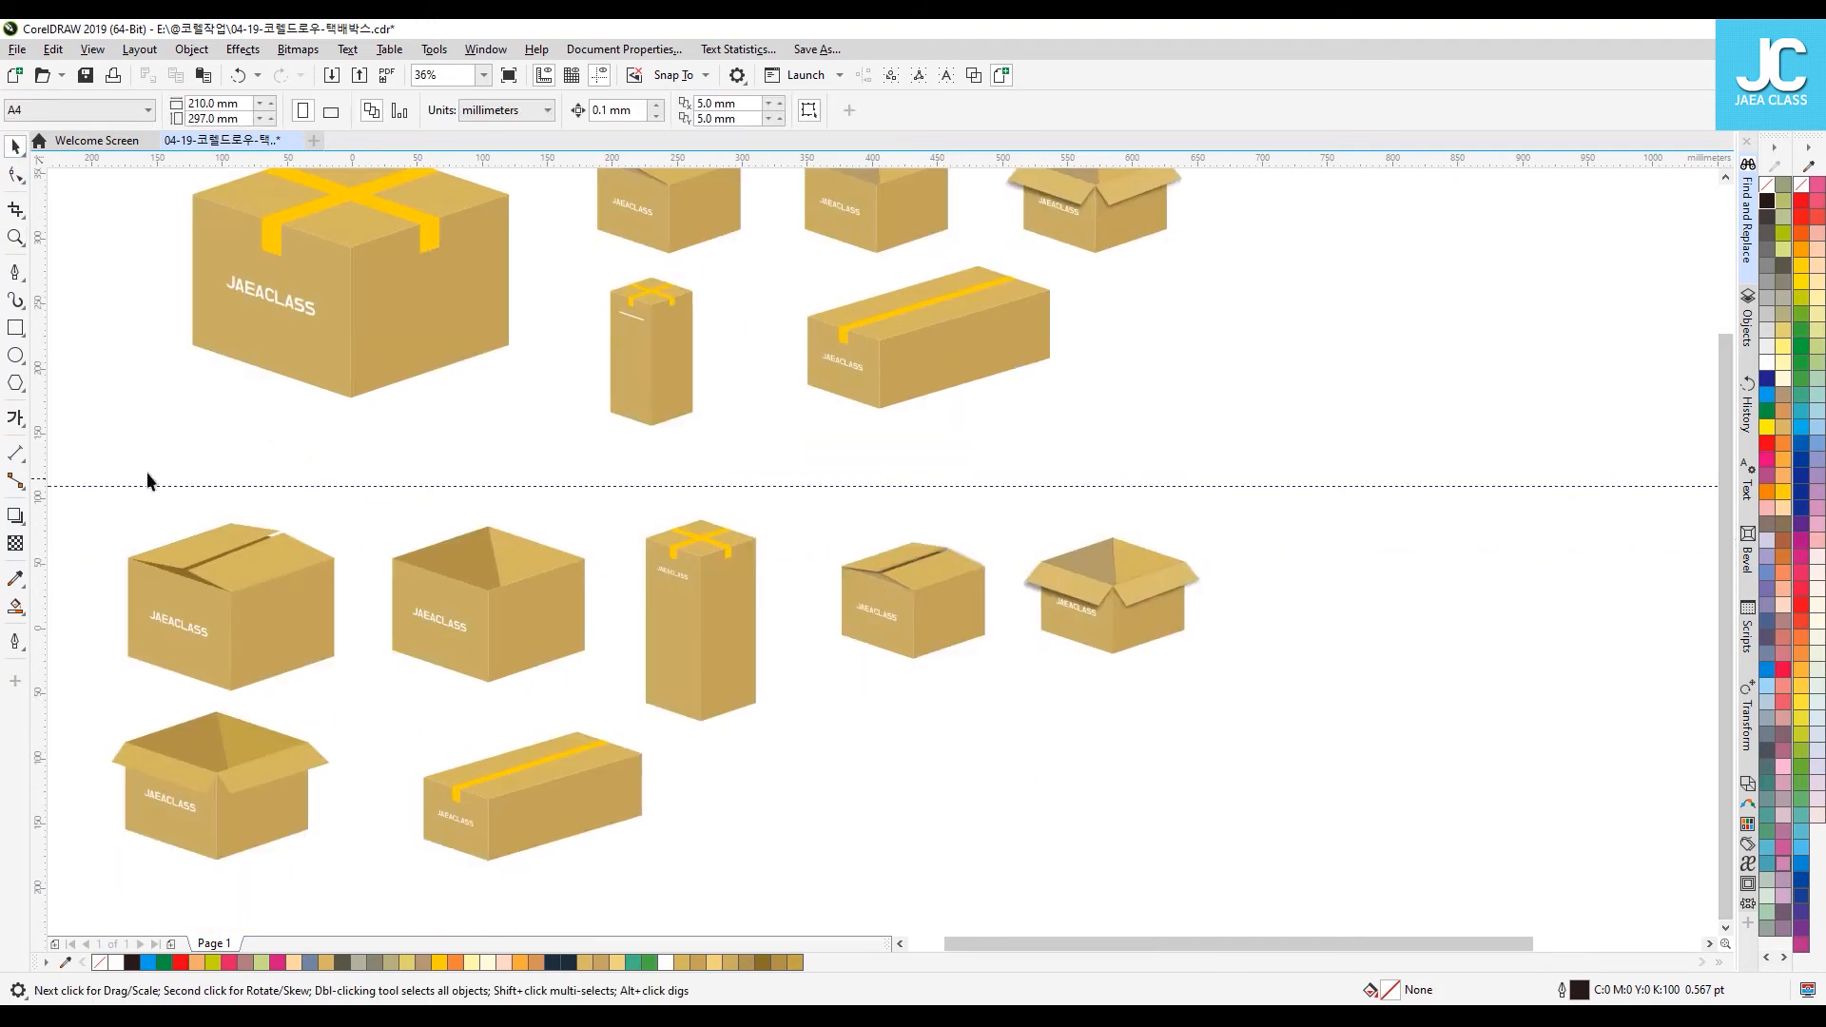
drag(354, 721, 358, 723)
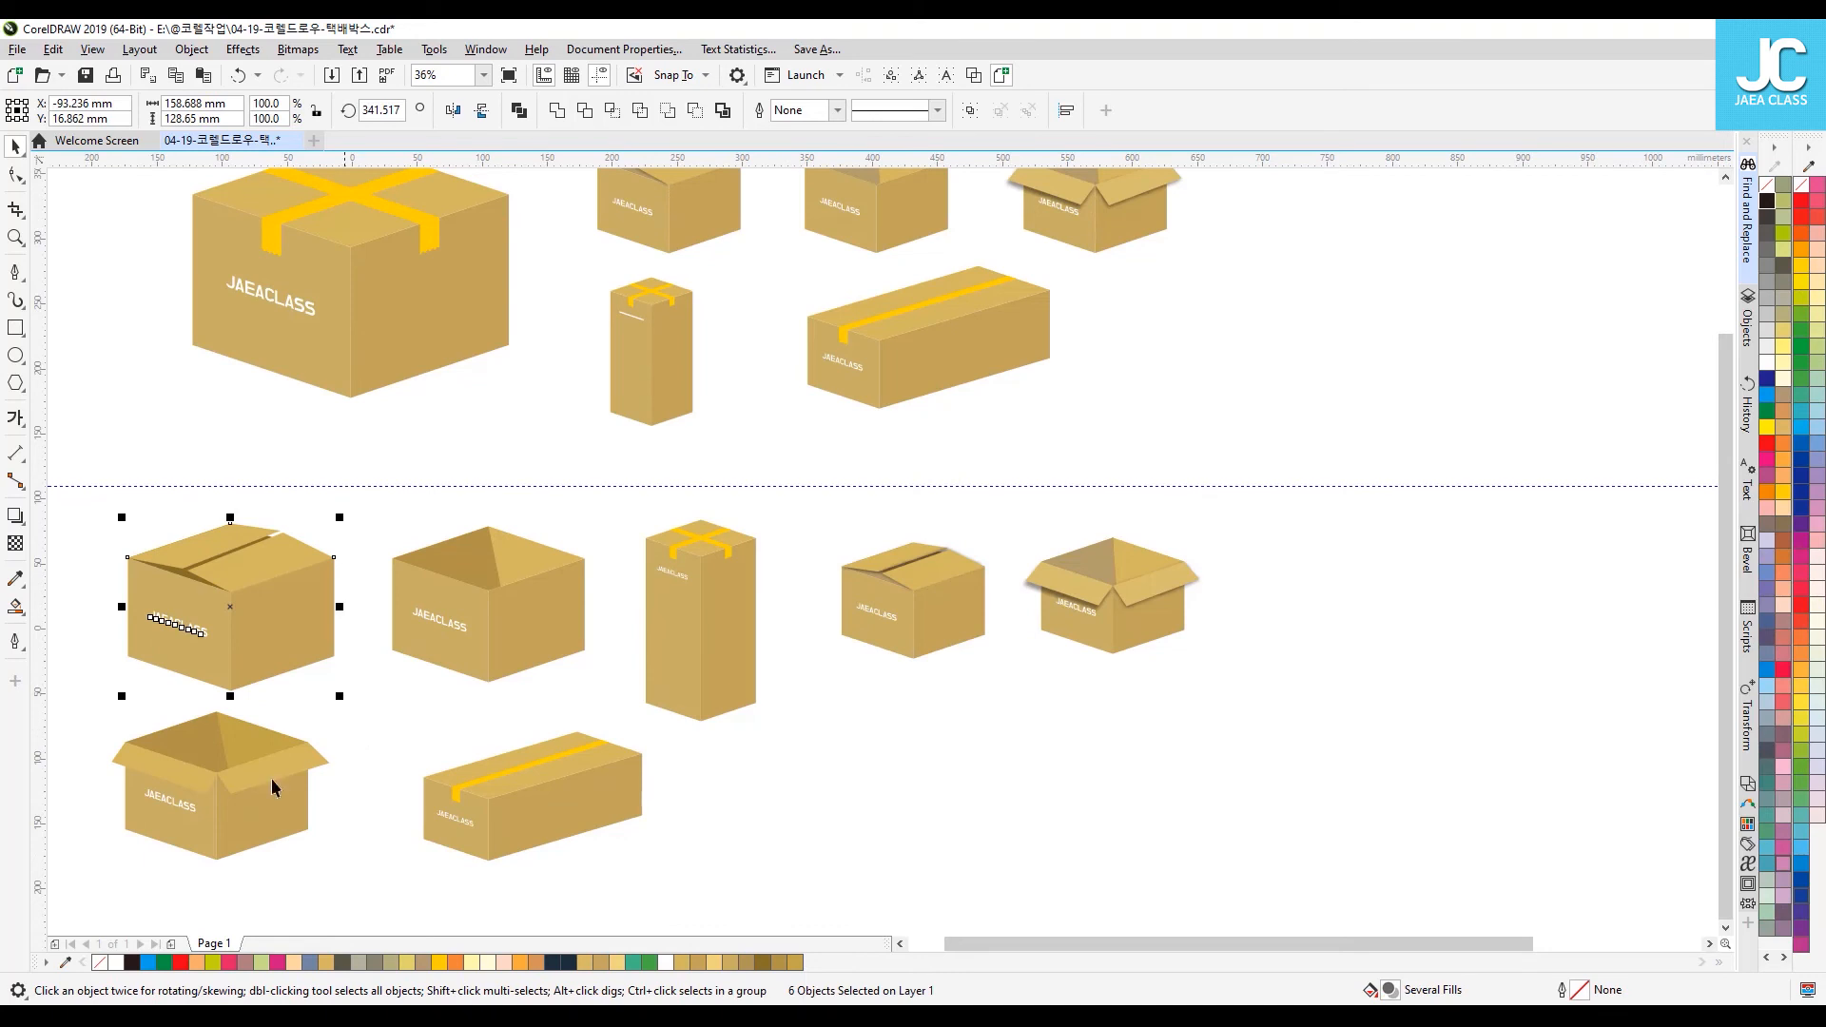
click(93, 888)
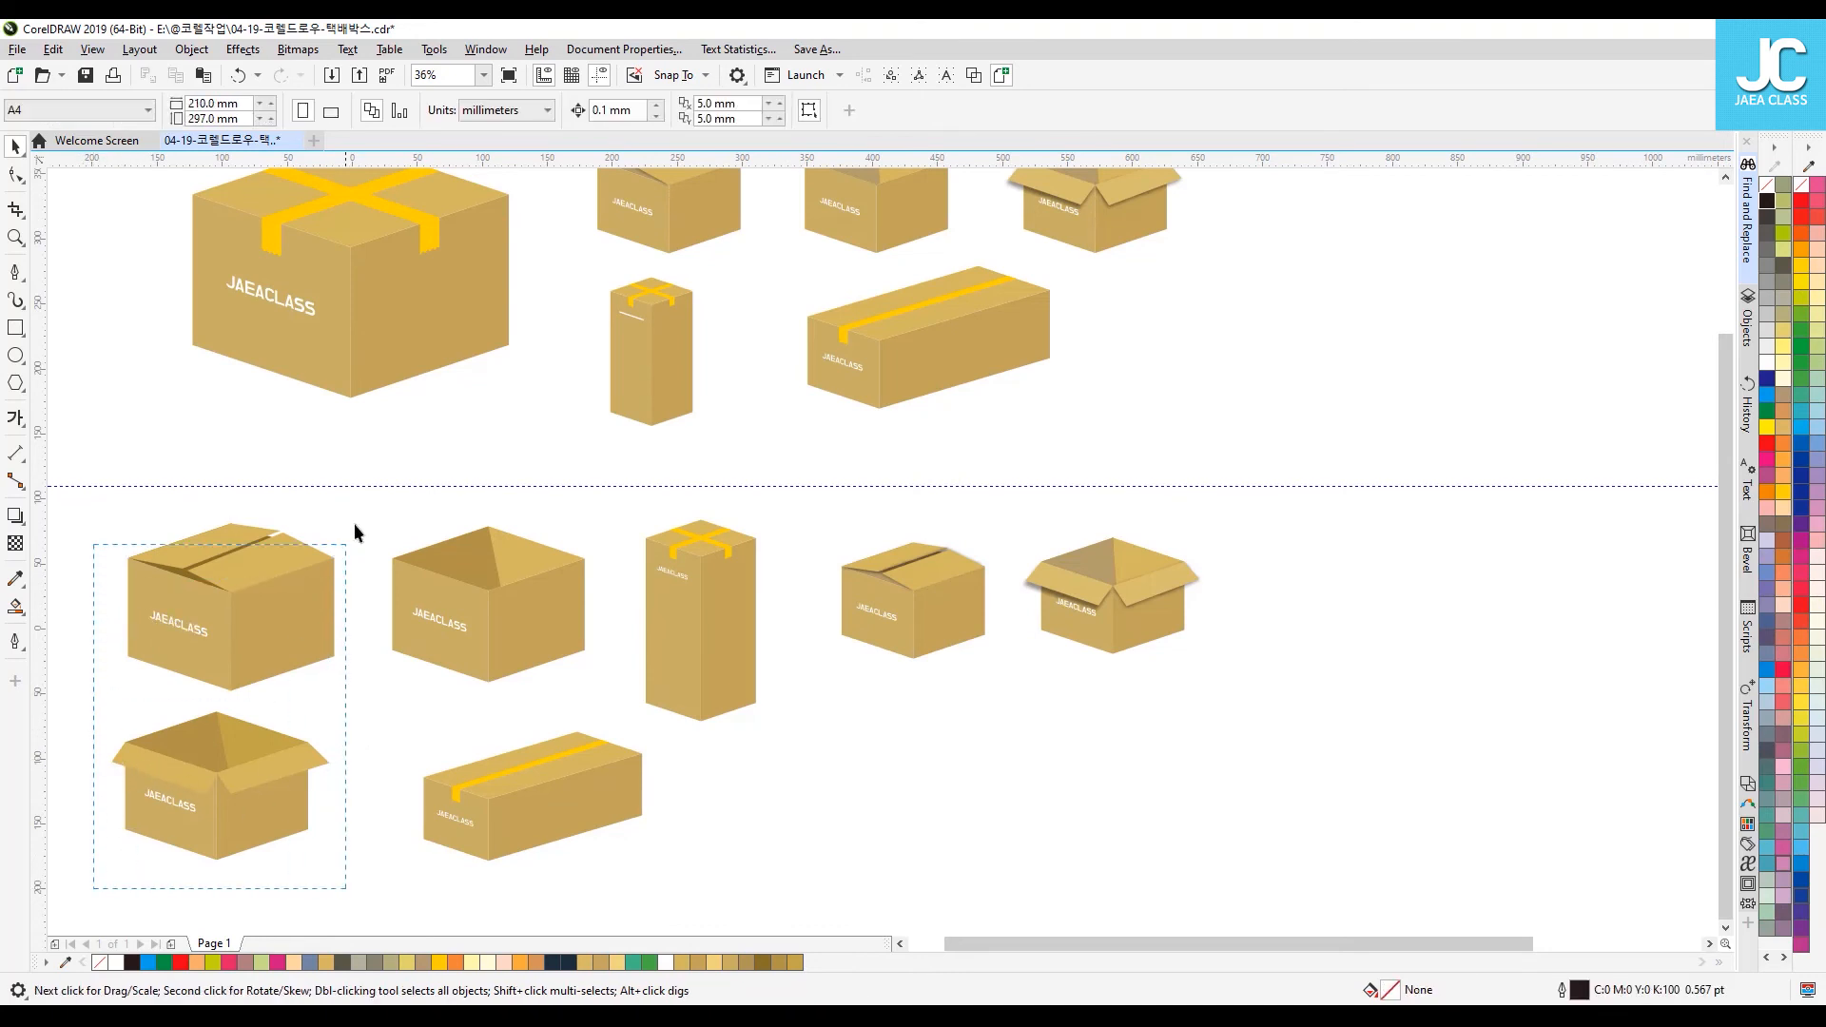
drag(346, 544, 345, 550)
drag(237, 618, 1379, 614)
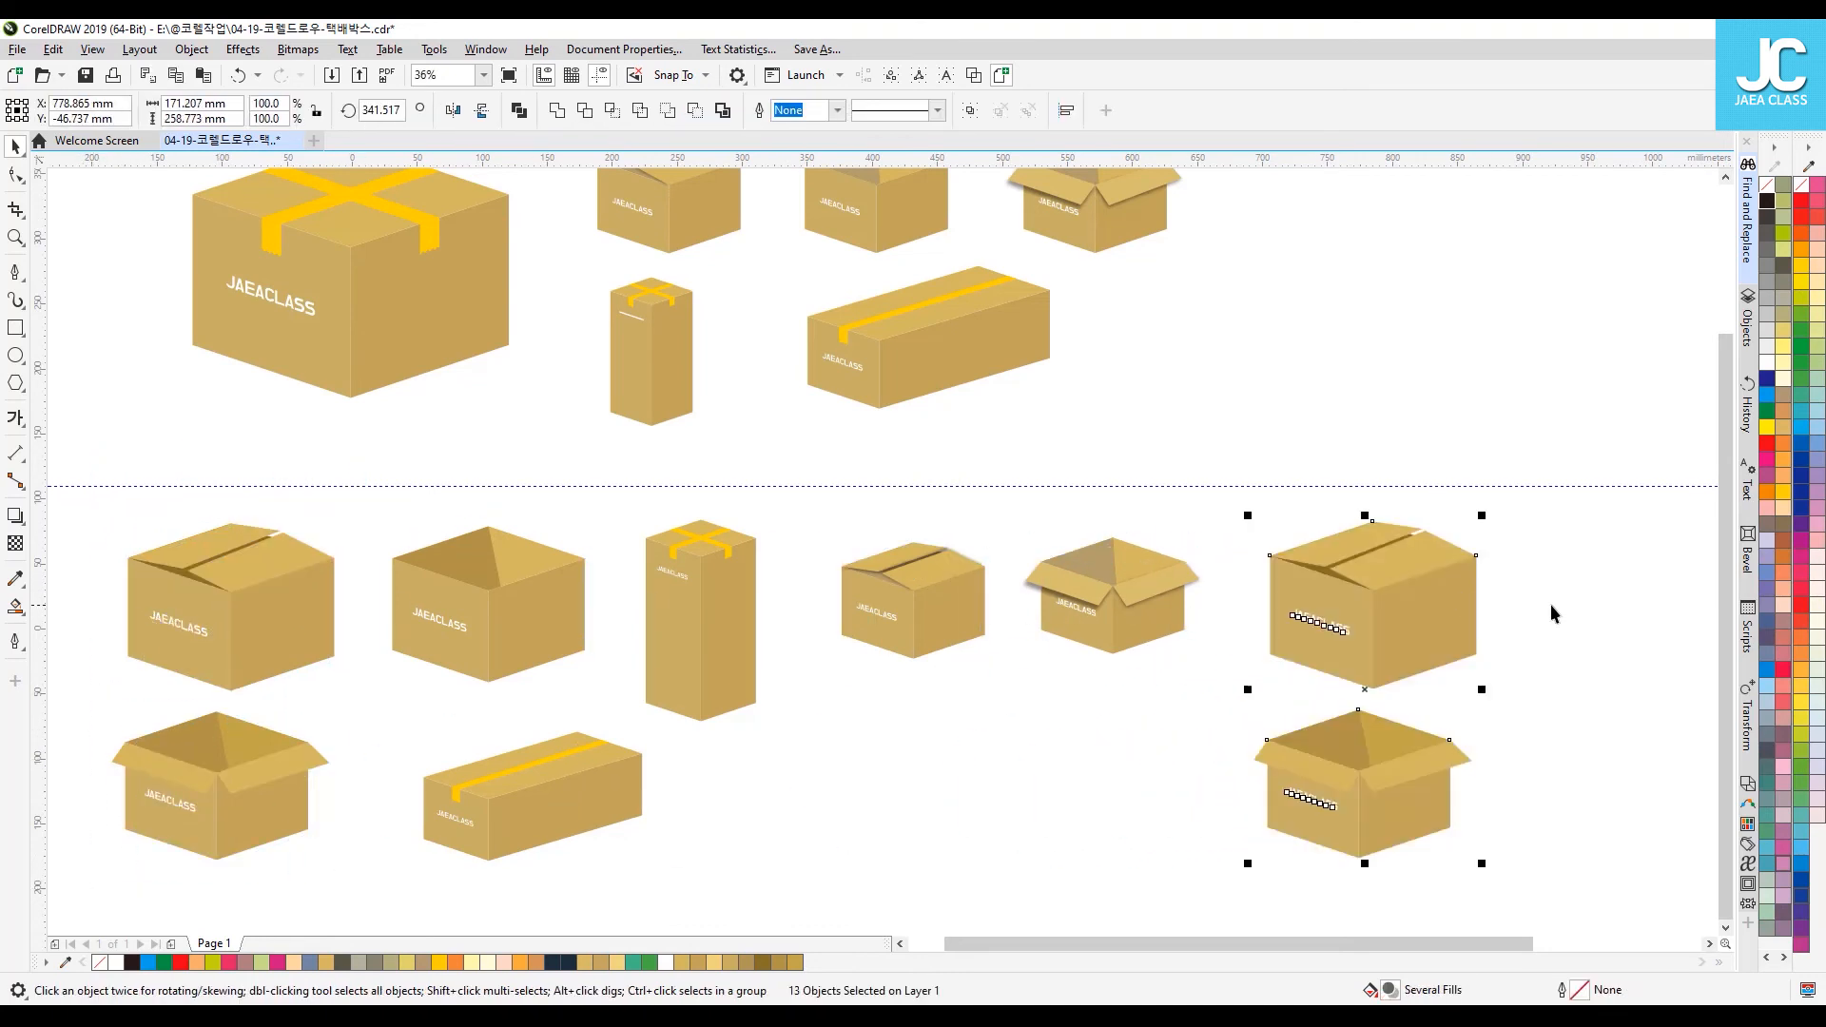
click(1550, 613)
Step: Move the shadowed flapped sample under the two-flap sample and shift both closer to the unshadowed copies
click(16, 238)
drag(766, 458, 1478, 867)
click(16, 146)
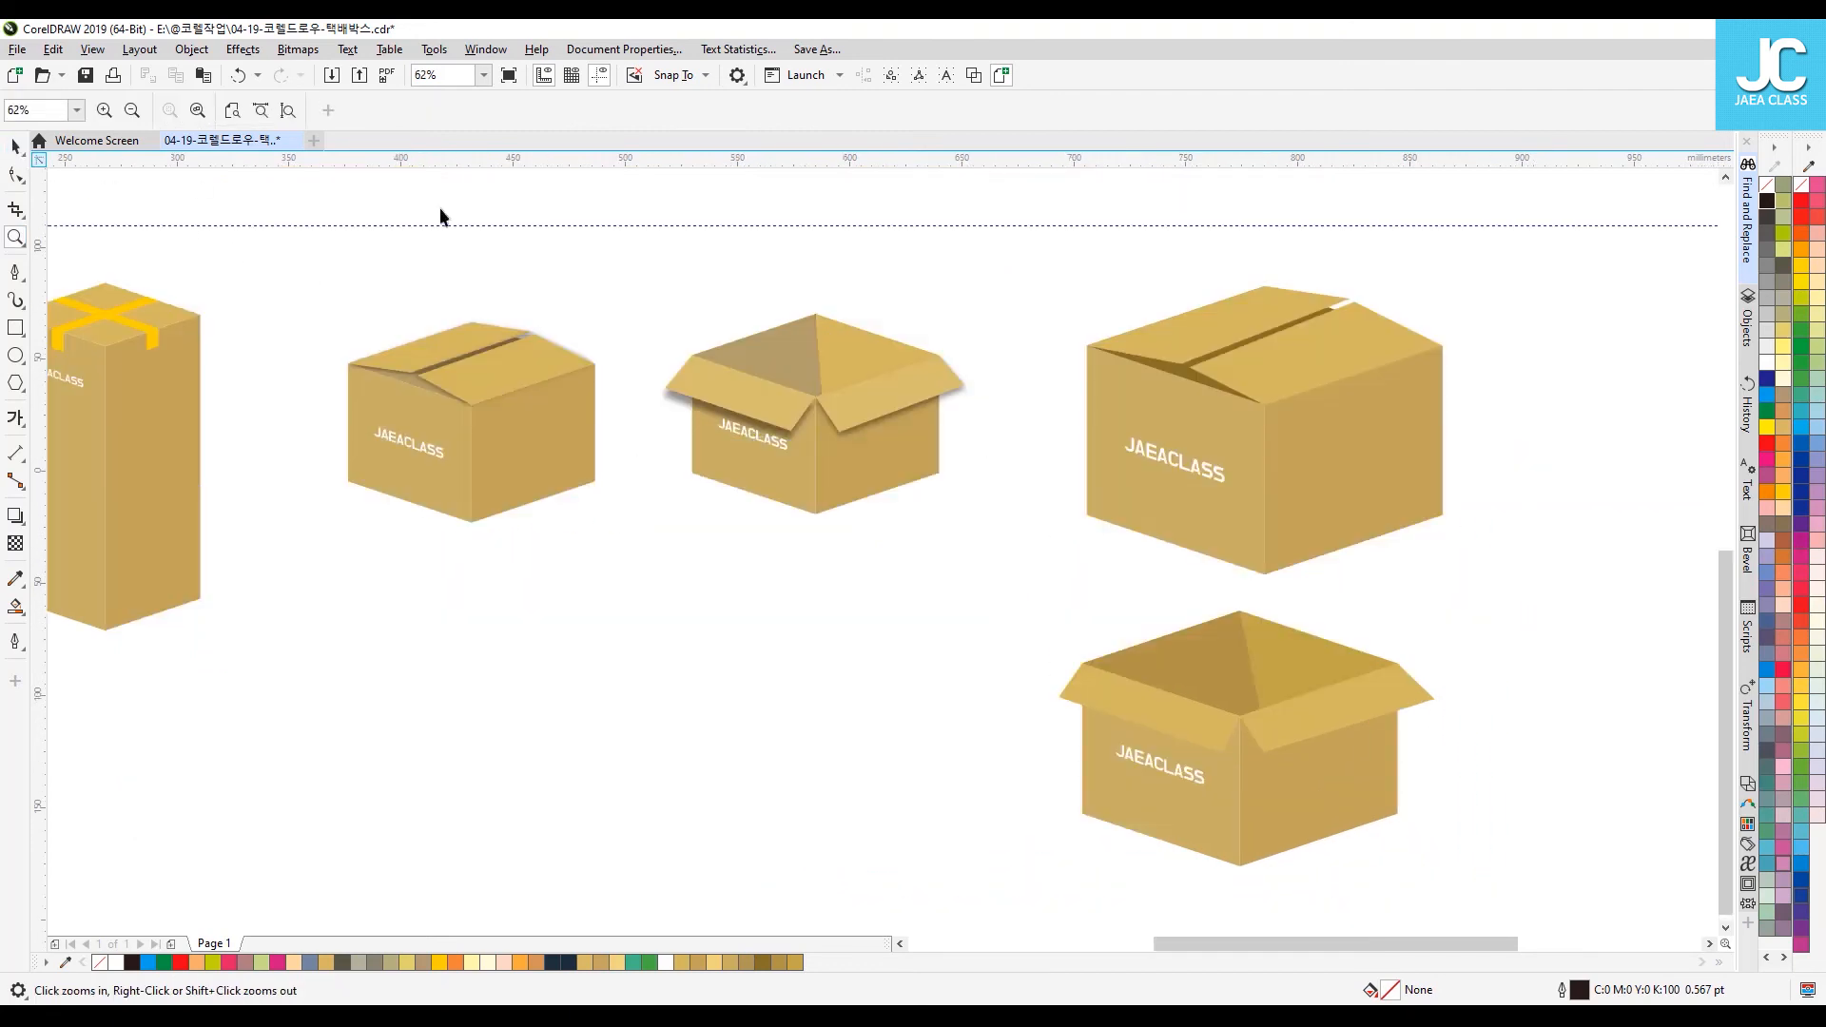
click(819, 420)
drag(819, 420, 481, 694)
shift+click(457, 396)
drag(457, 396, 718, 396)
Step: Scale down the two unshadowed box copies together and move them nearer to the shadowed samples
drag(1521, 273, 1046, 885)
drag(1453, 278, 1281, 340)
drag(1316, 574, 937, 854)
Step: Select both shadowed sample boxes and move them slightly down to line up with the unshadowed copies
key(z)
drag(530, 318, 1406, 856)
key(space)
drag(742, 835, 306, 209)
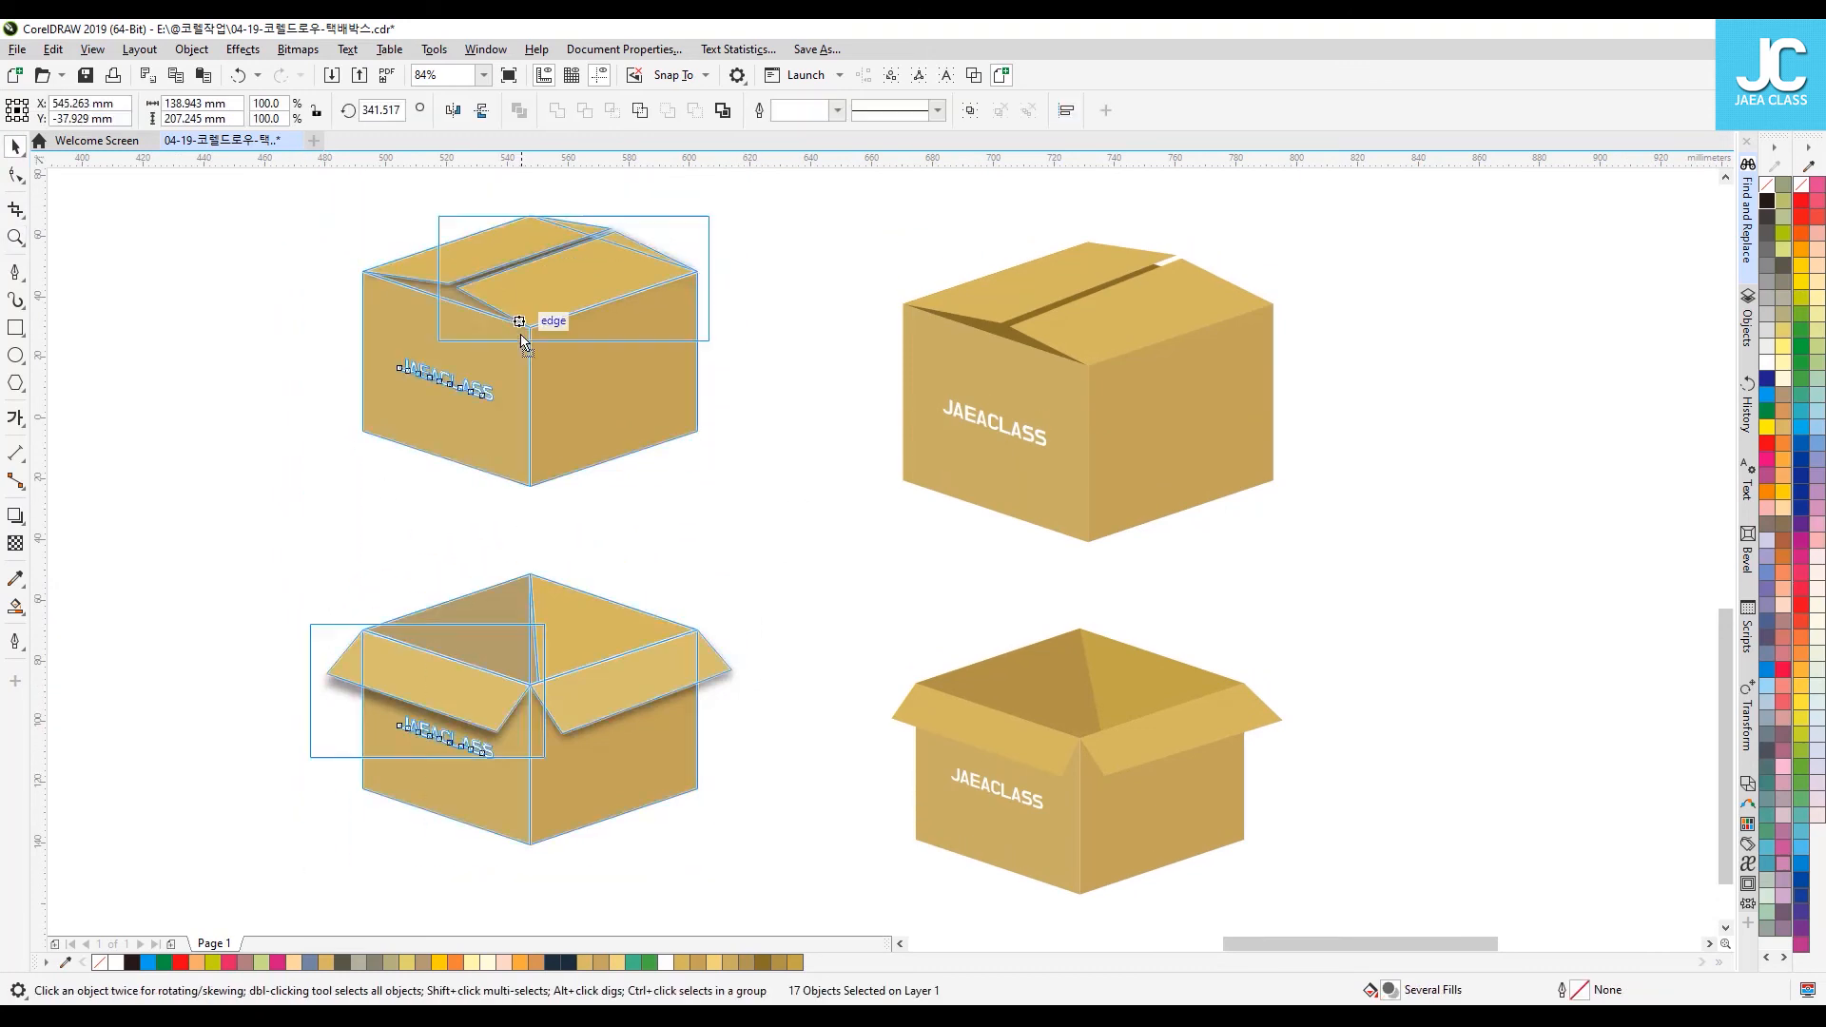
drag(522, 342, 521, 356)
click(775, 402)
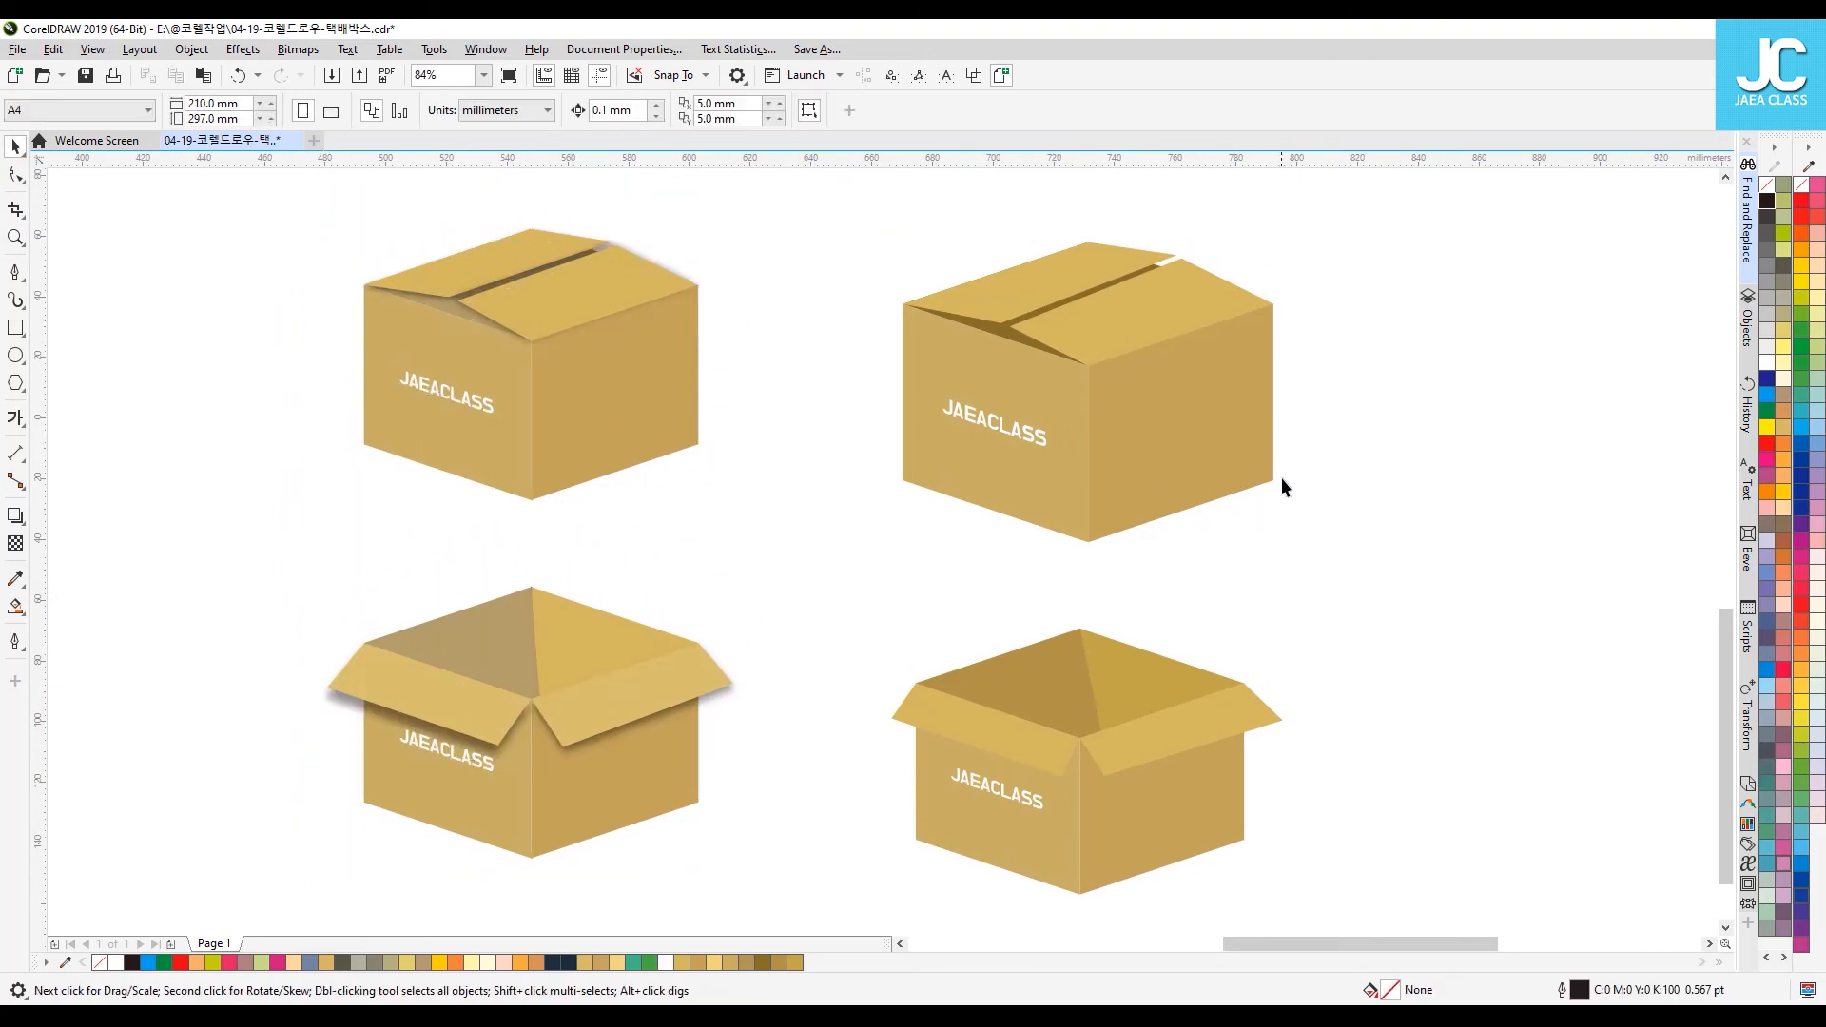
Step: Add a drop shadow to the left top flap of the unshadowed two-flap box, offset about 0.6 mm right and 1.5 mm down
click(1041, 289)
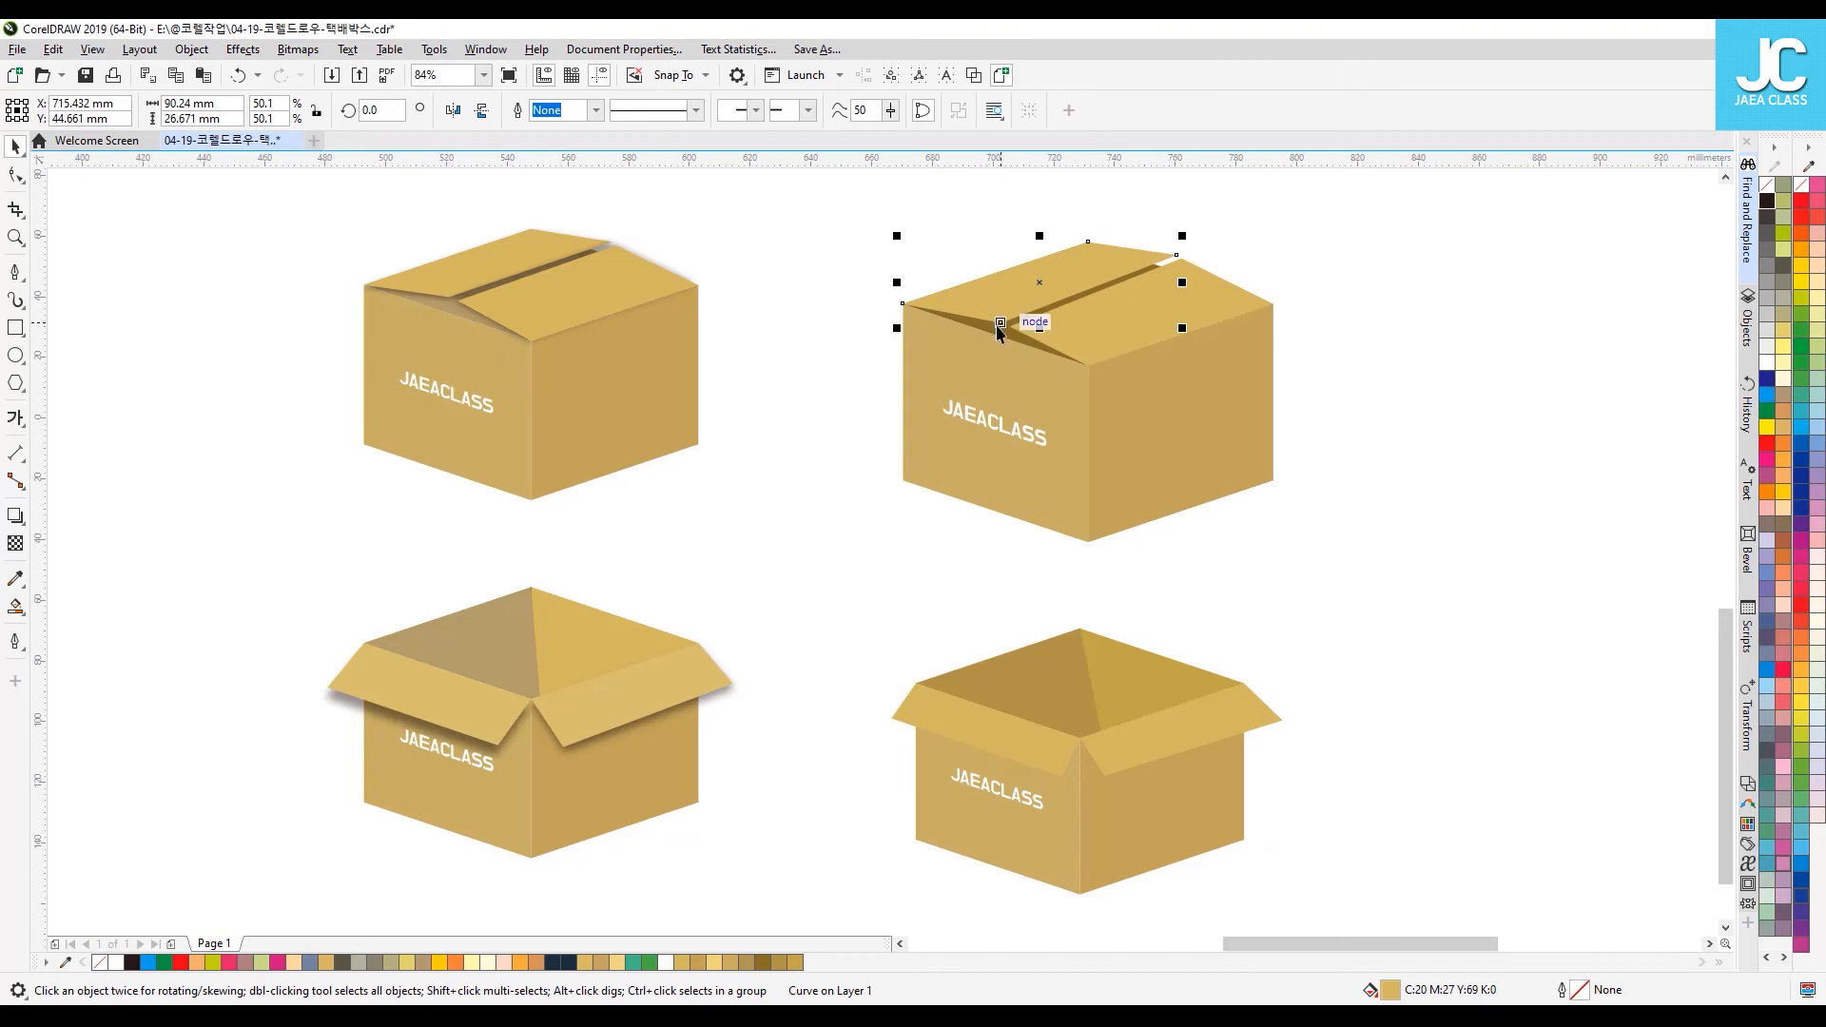
click(1425, 382)
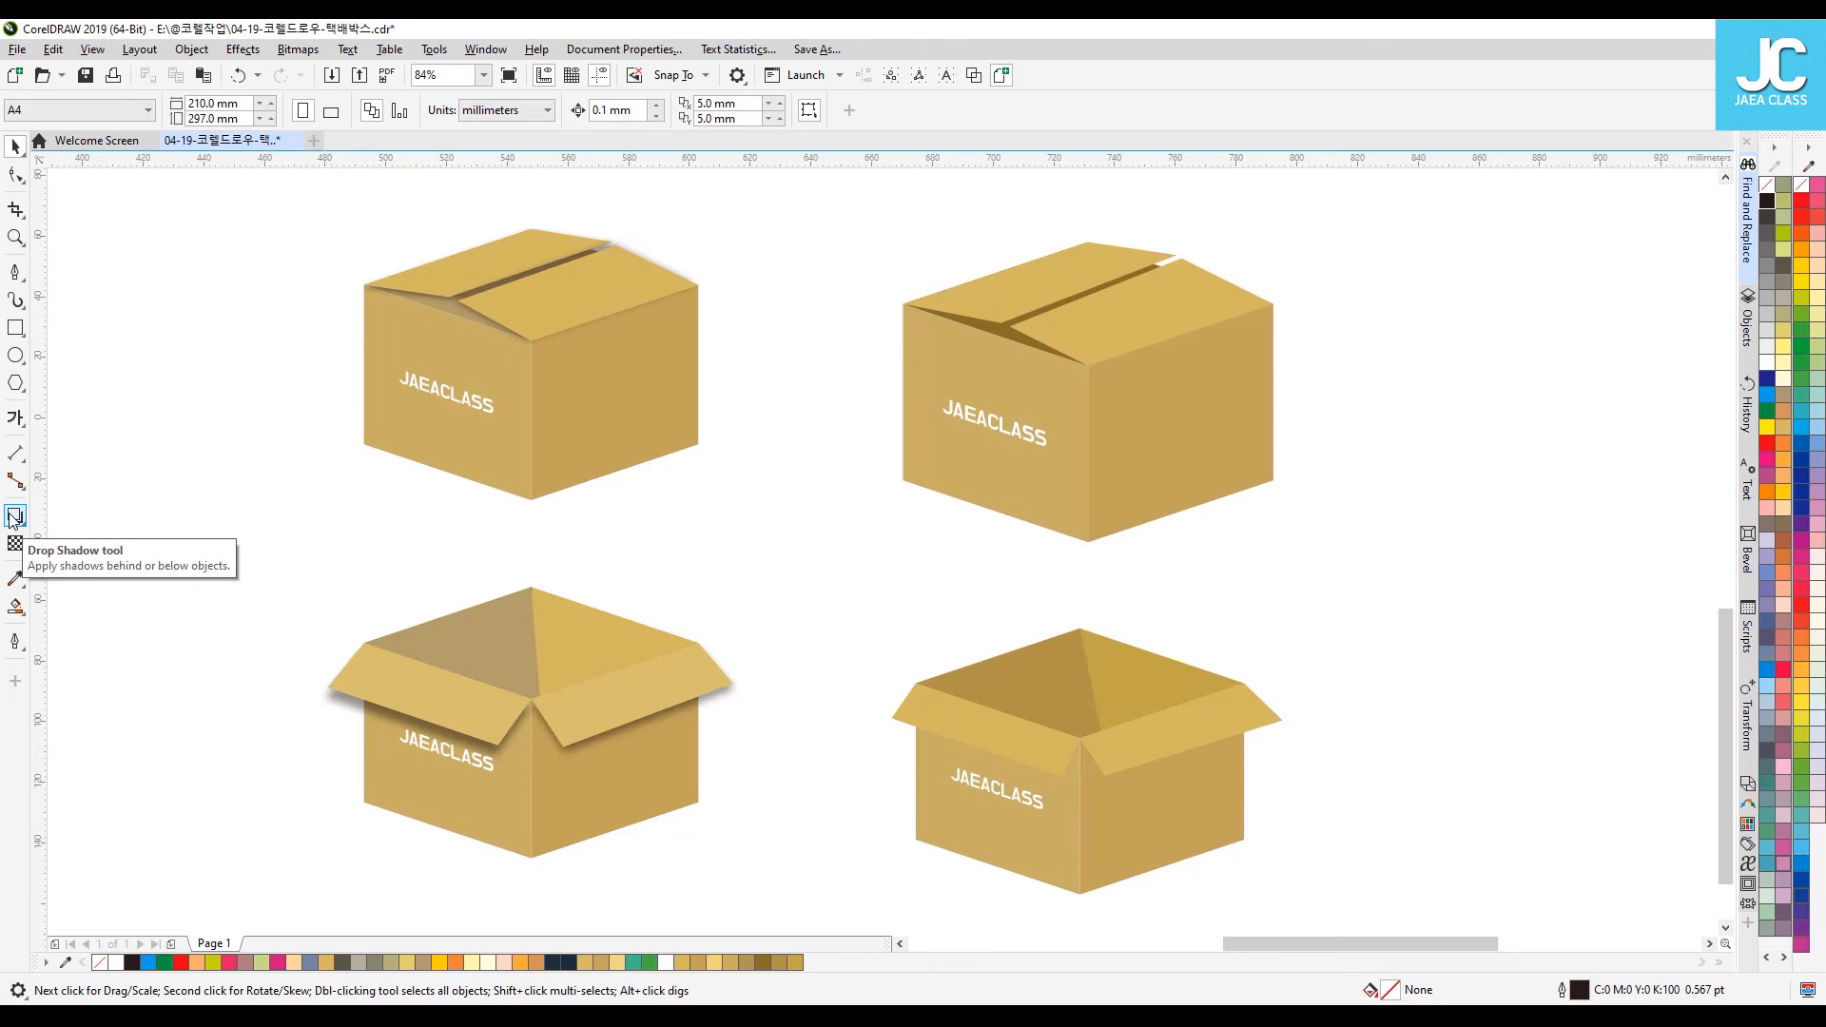
click(978, 294)
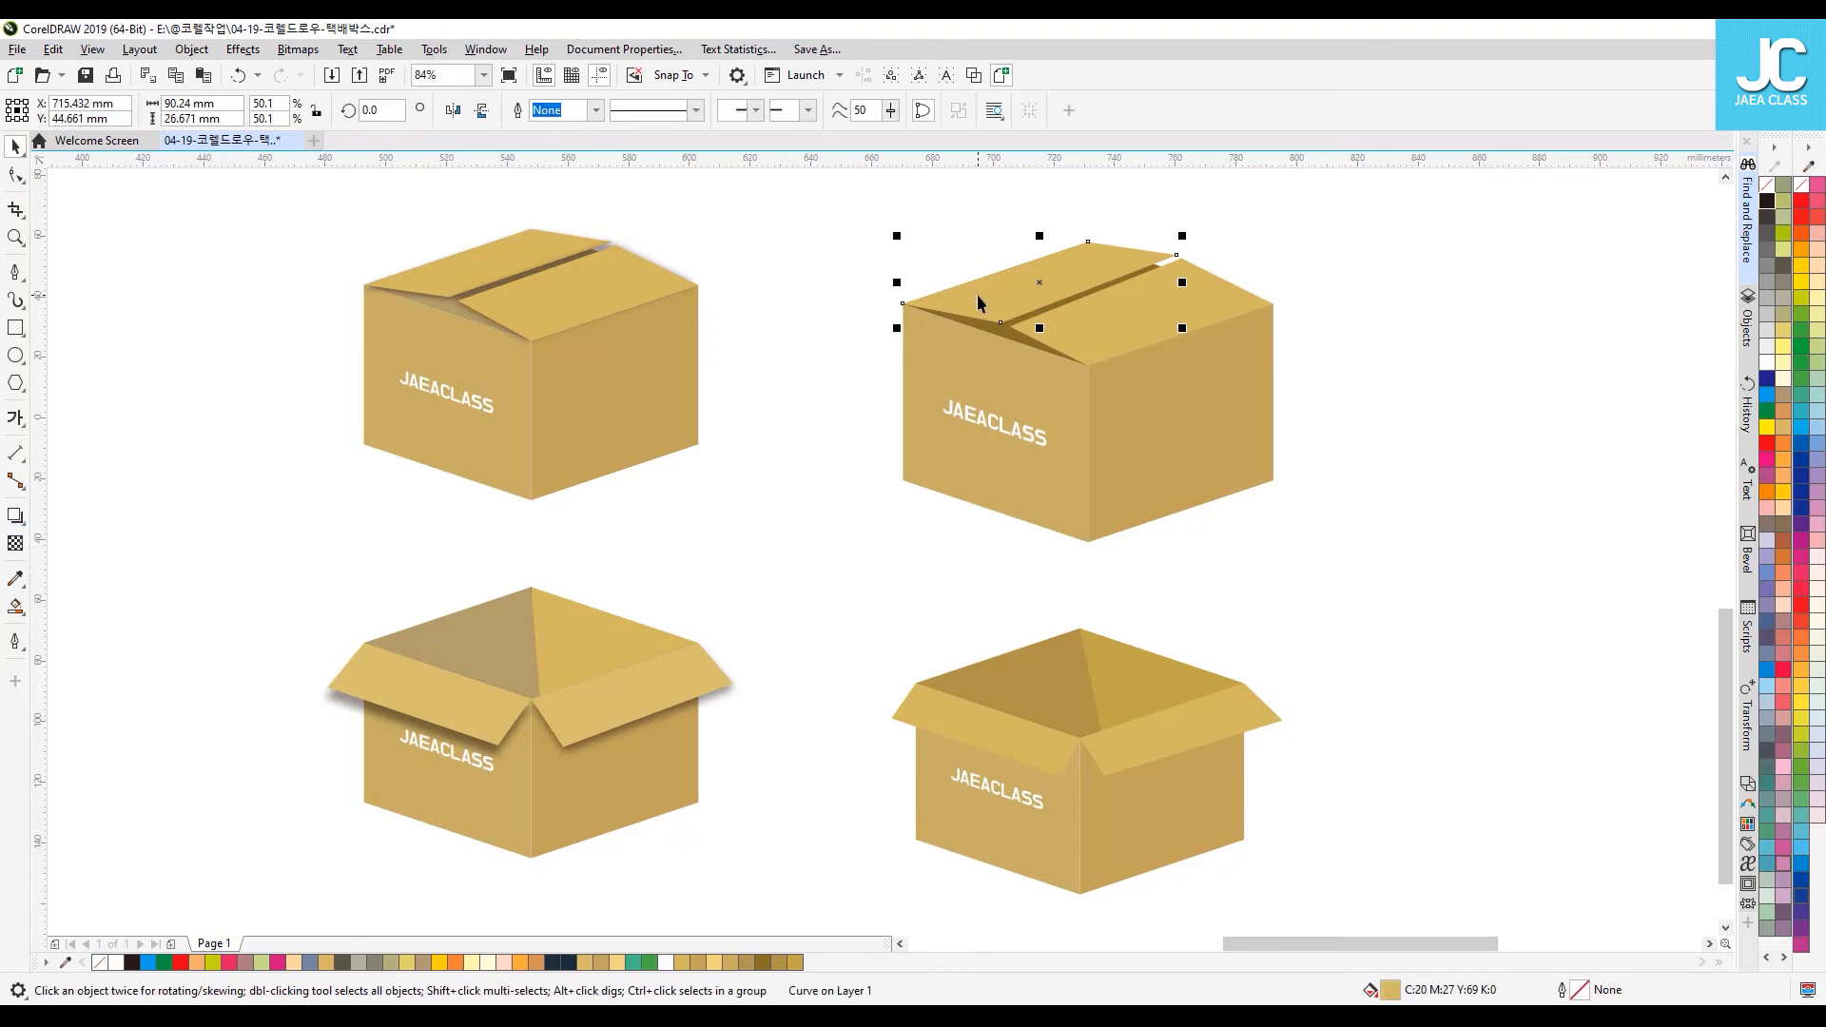
click(17, 519)
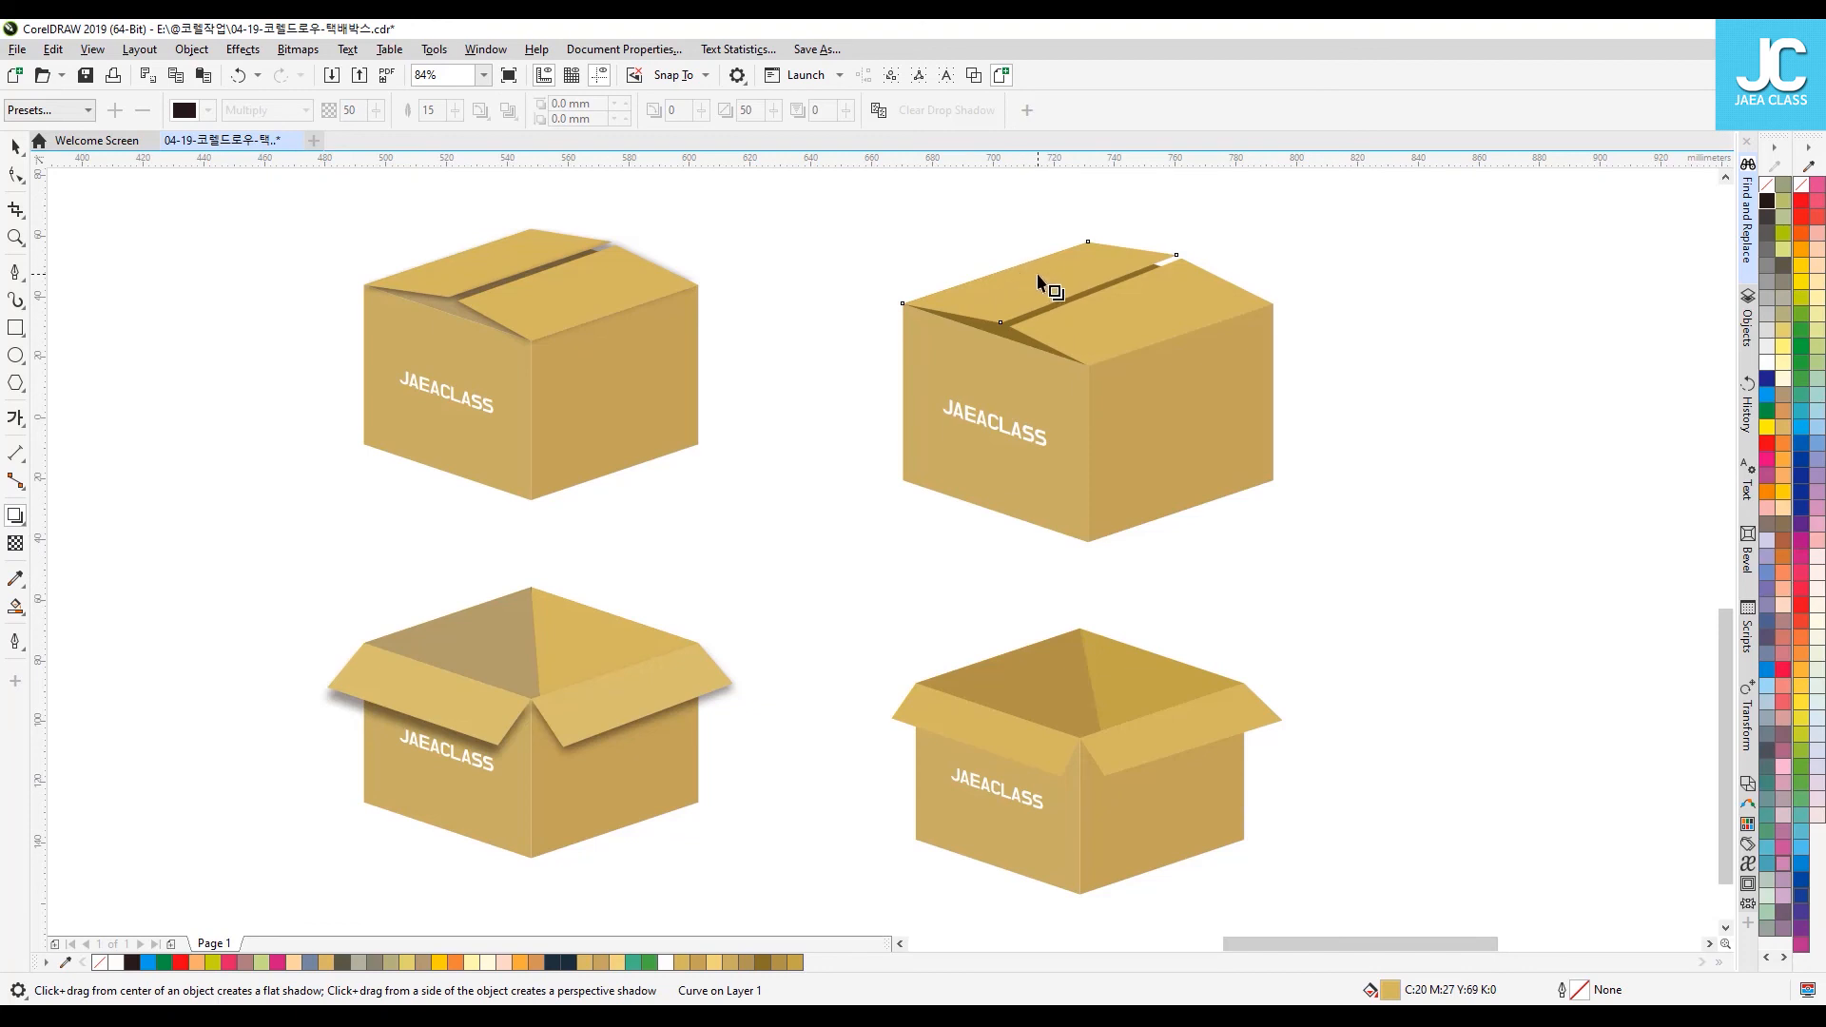
drag(1039, 279, 1056, 327)
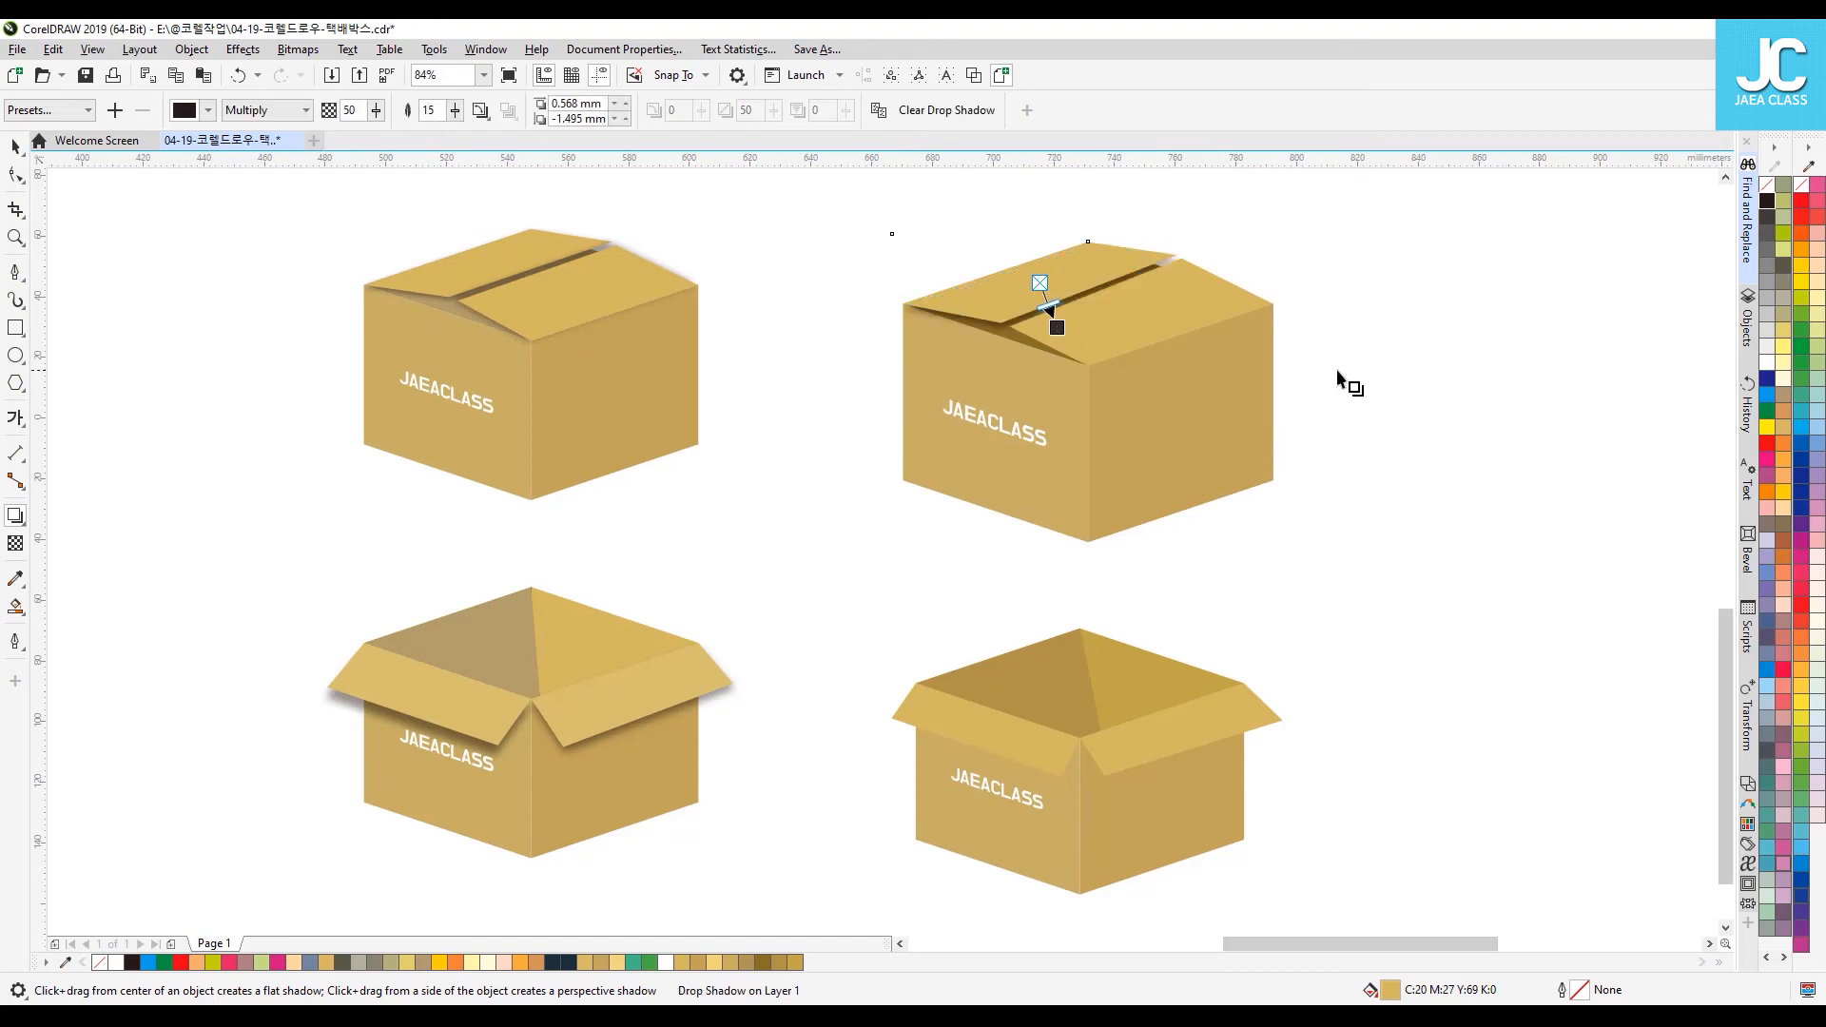
Step: Add a drop shadow to the right top flap of the same box, offset about 1.1 mm left and 0.6 mm up
click(1154, 331)
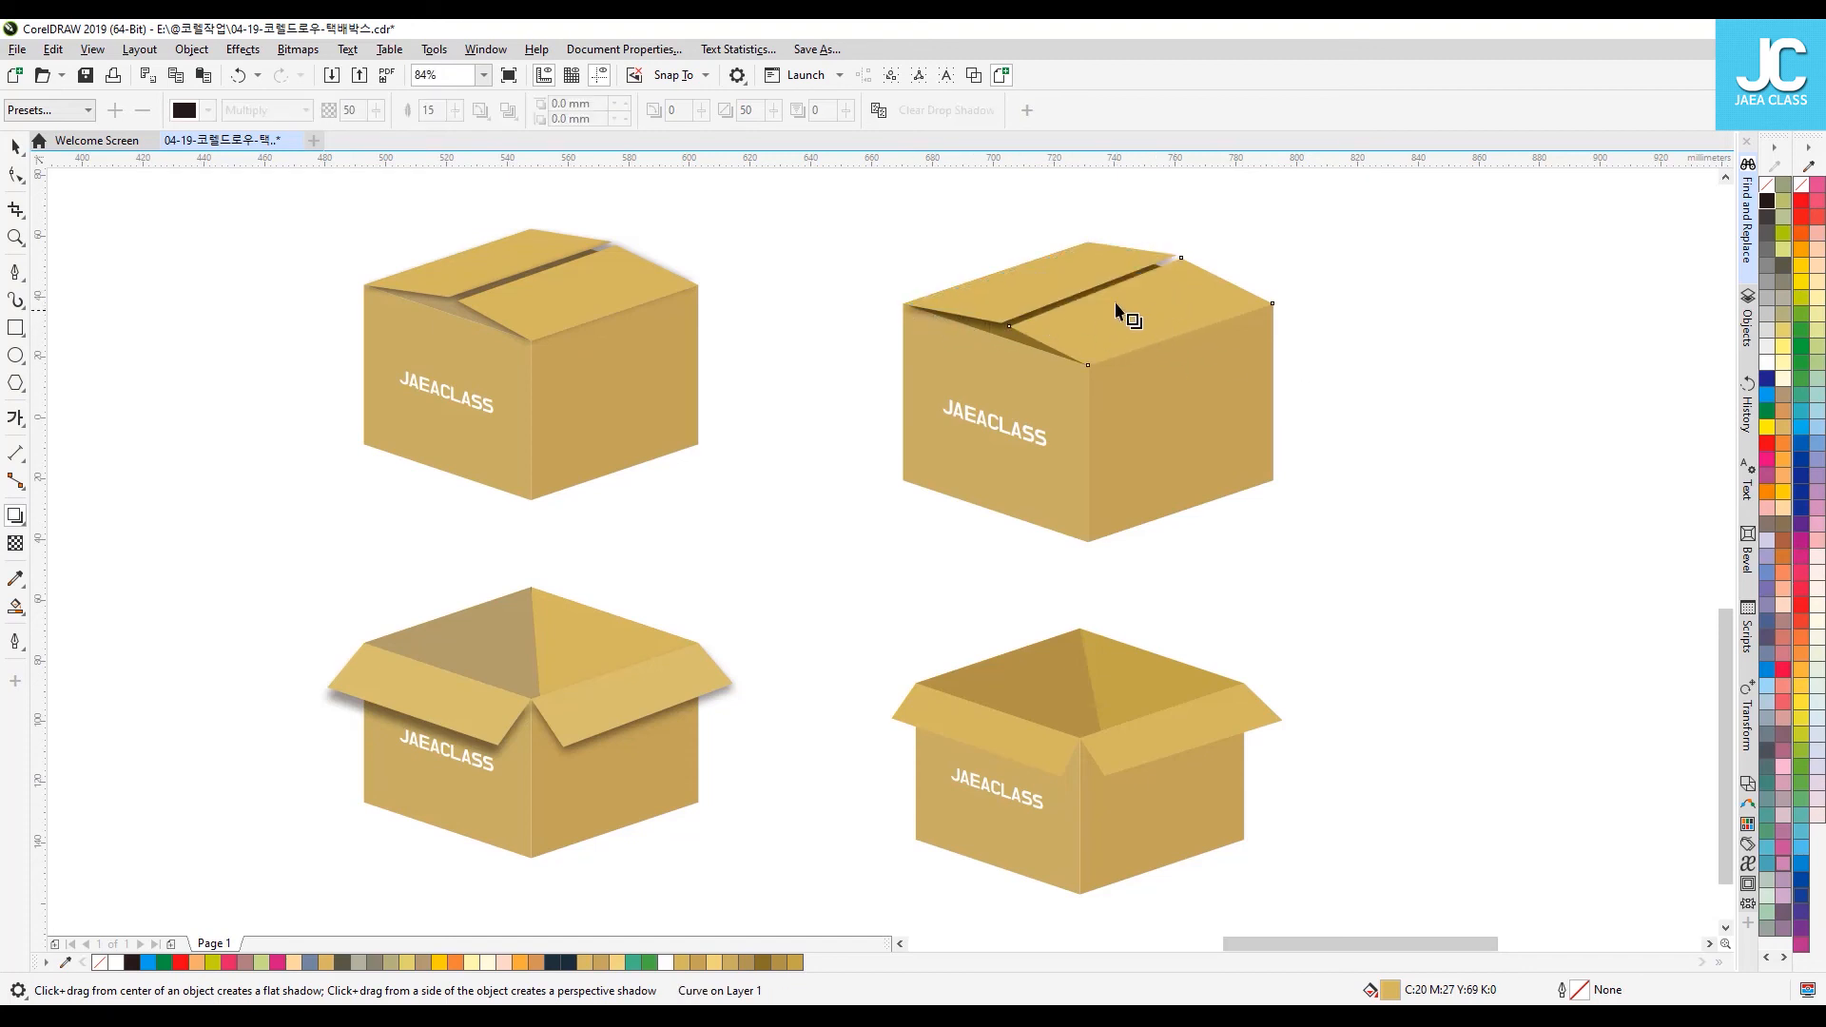
drag(1138, 316, 1046, 257)
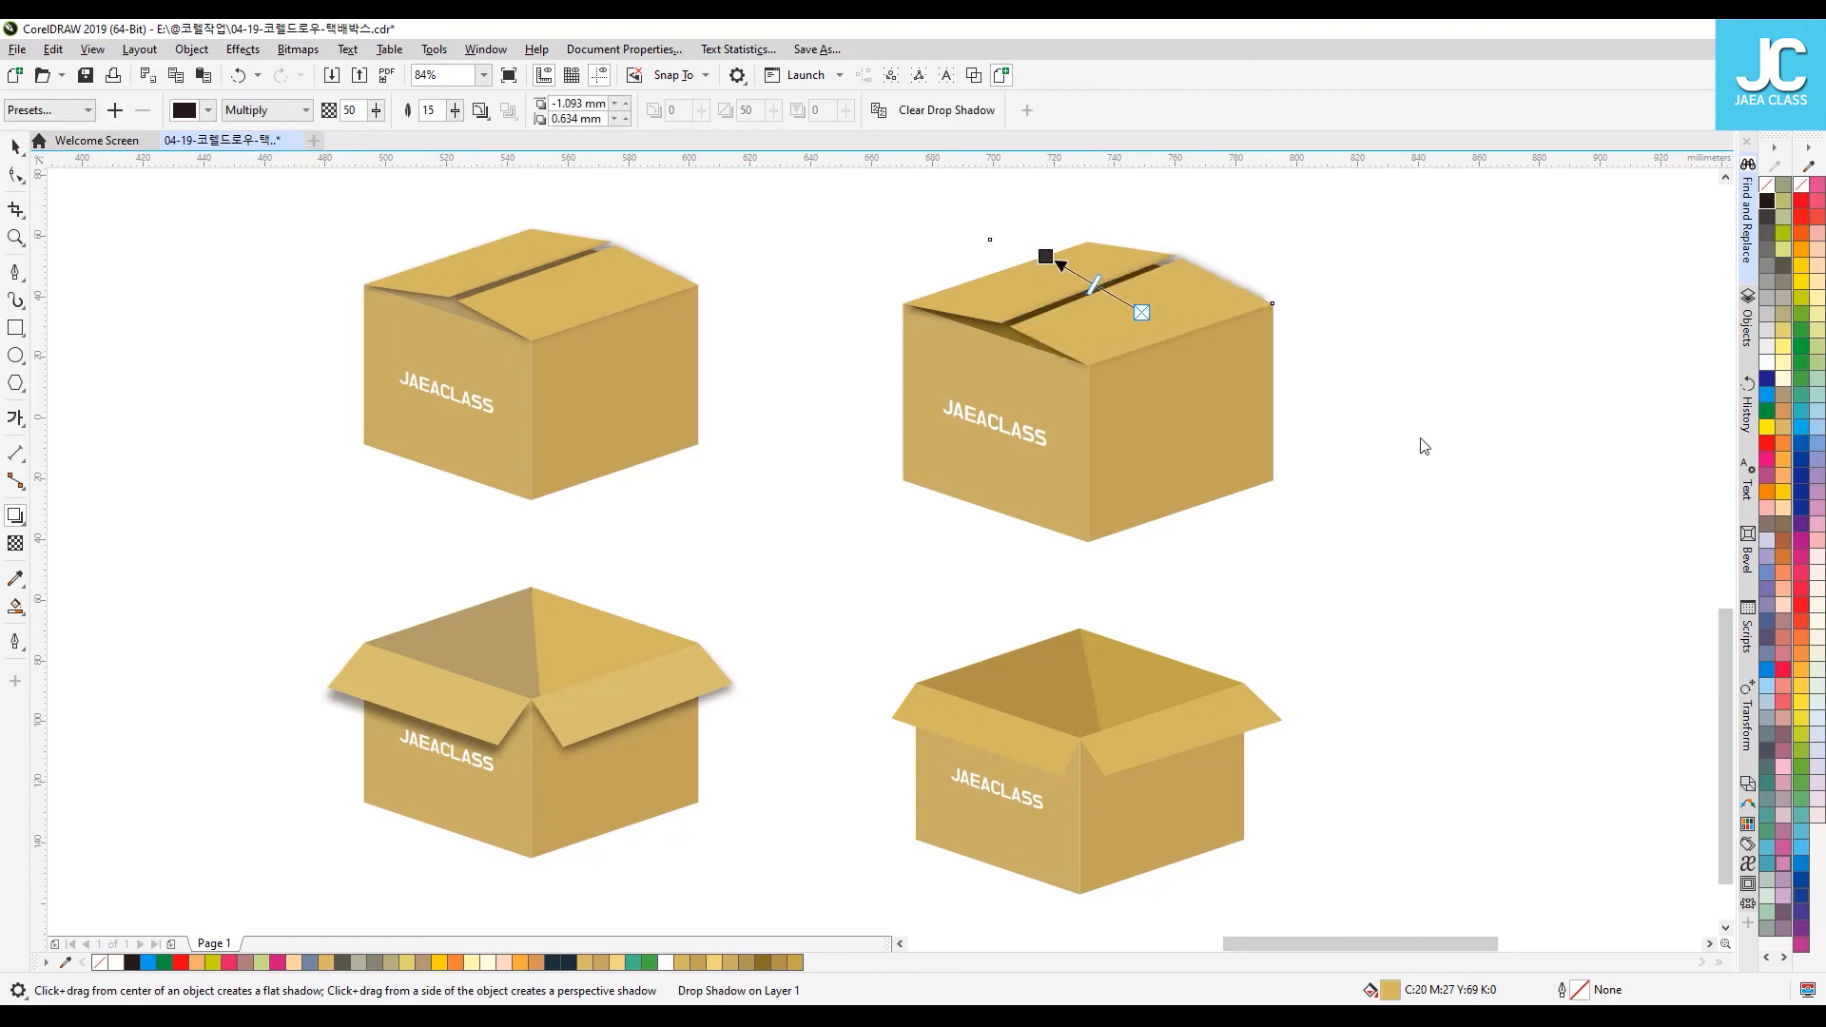
key(space)
key(Escape)
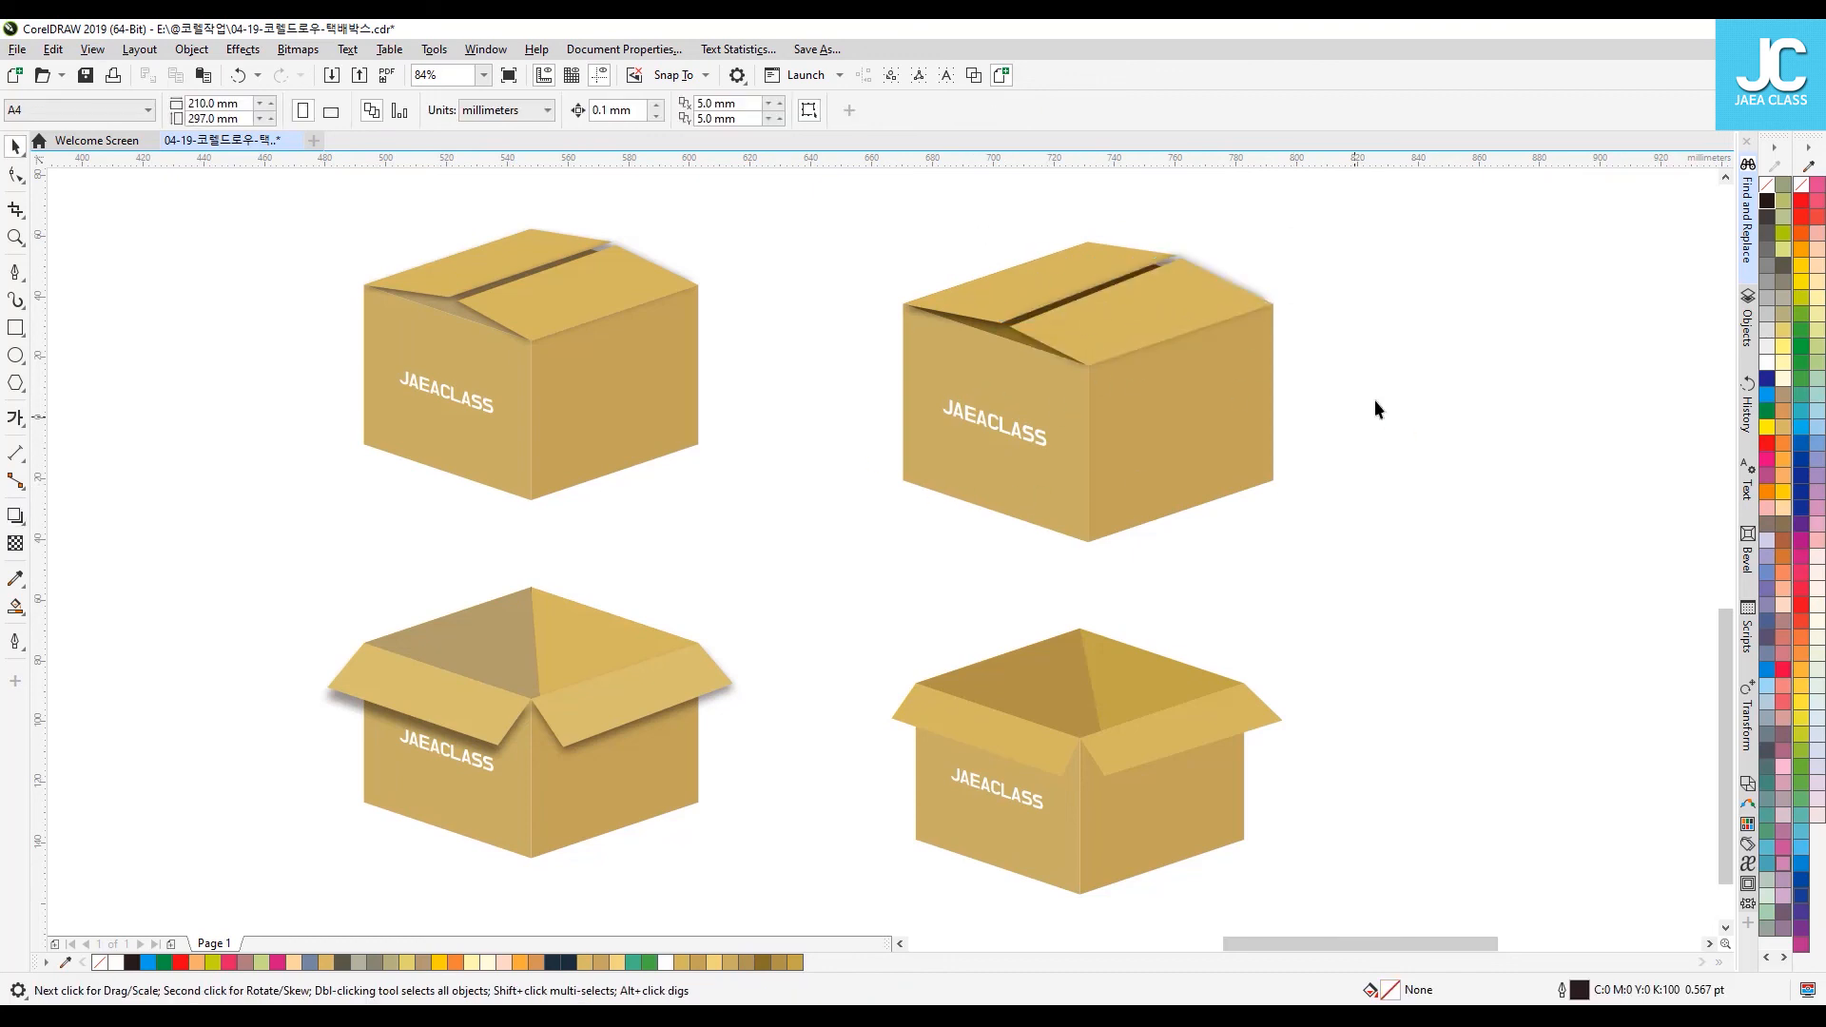
Step: Undo the two top flap shadows and redo them to compare the box without and with shadows
click(239, 80)
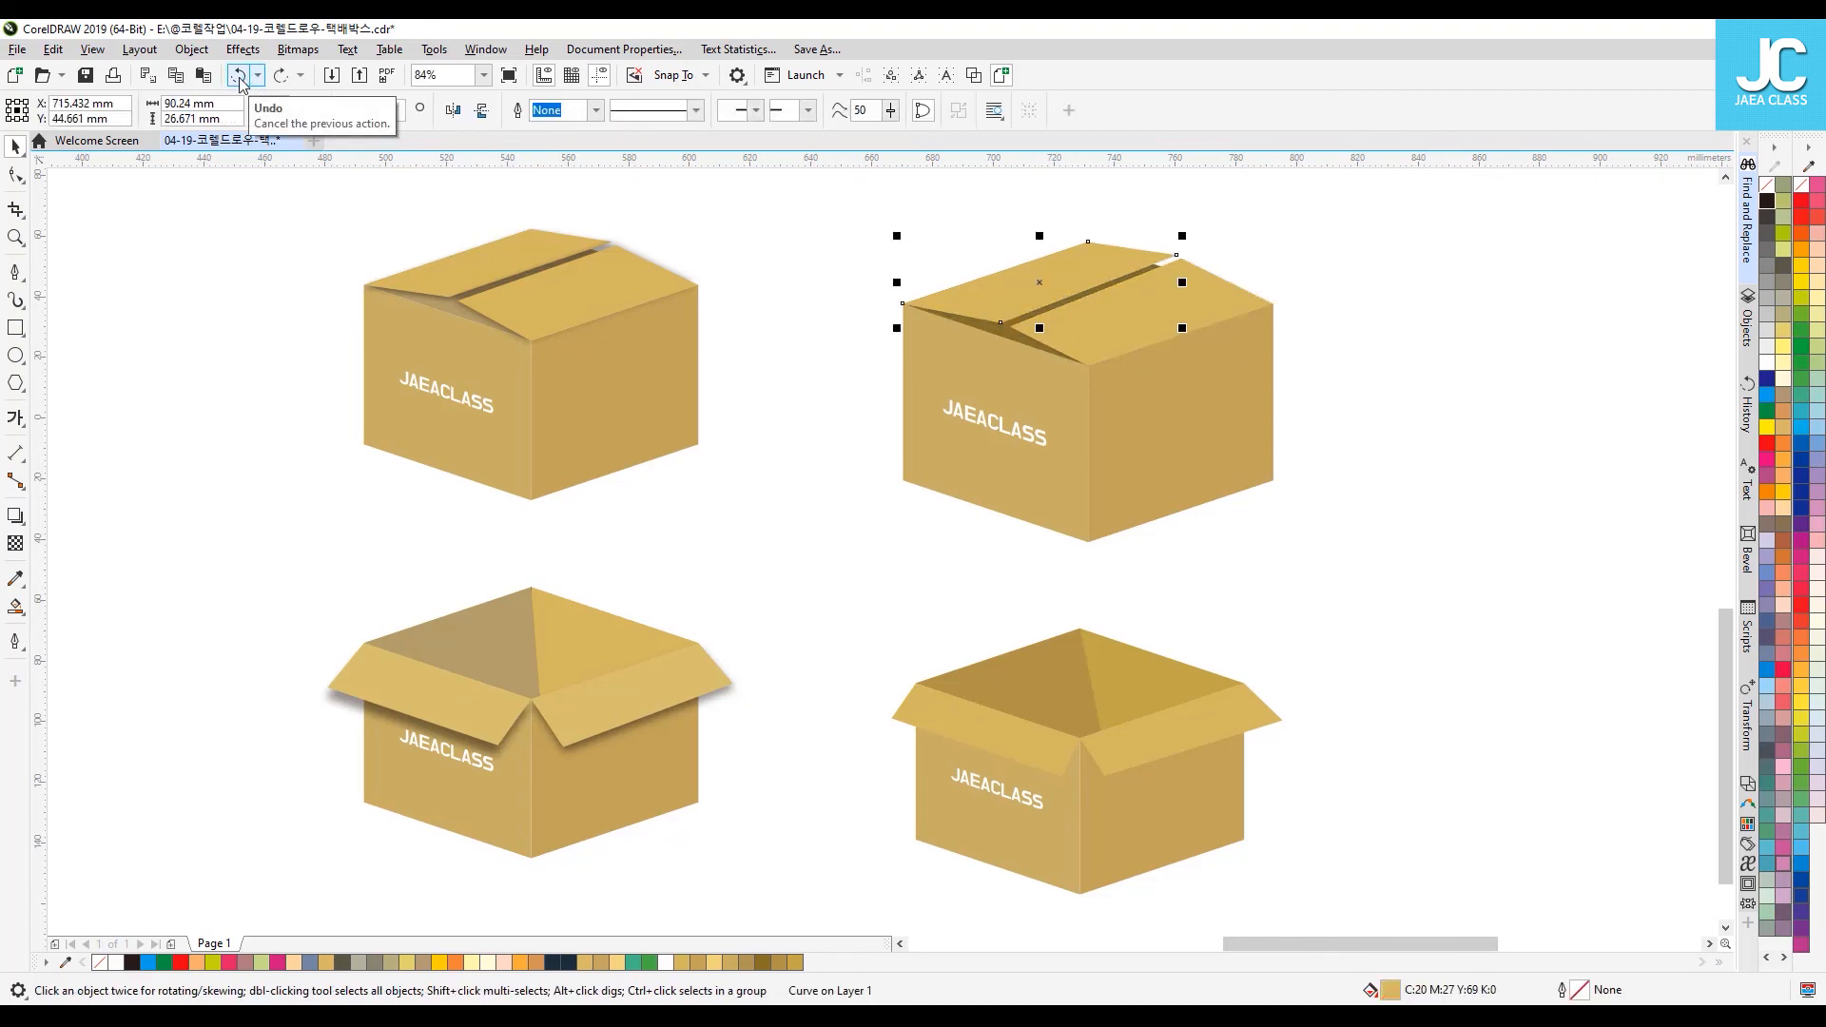
click(281, 79)
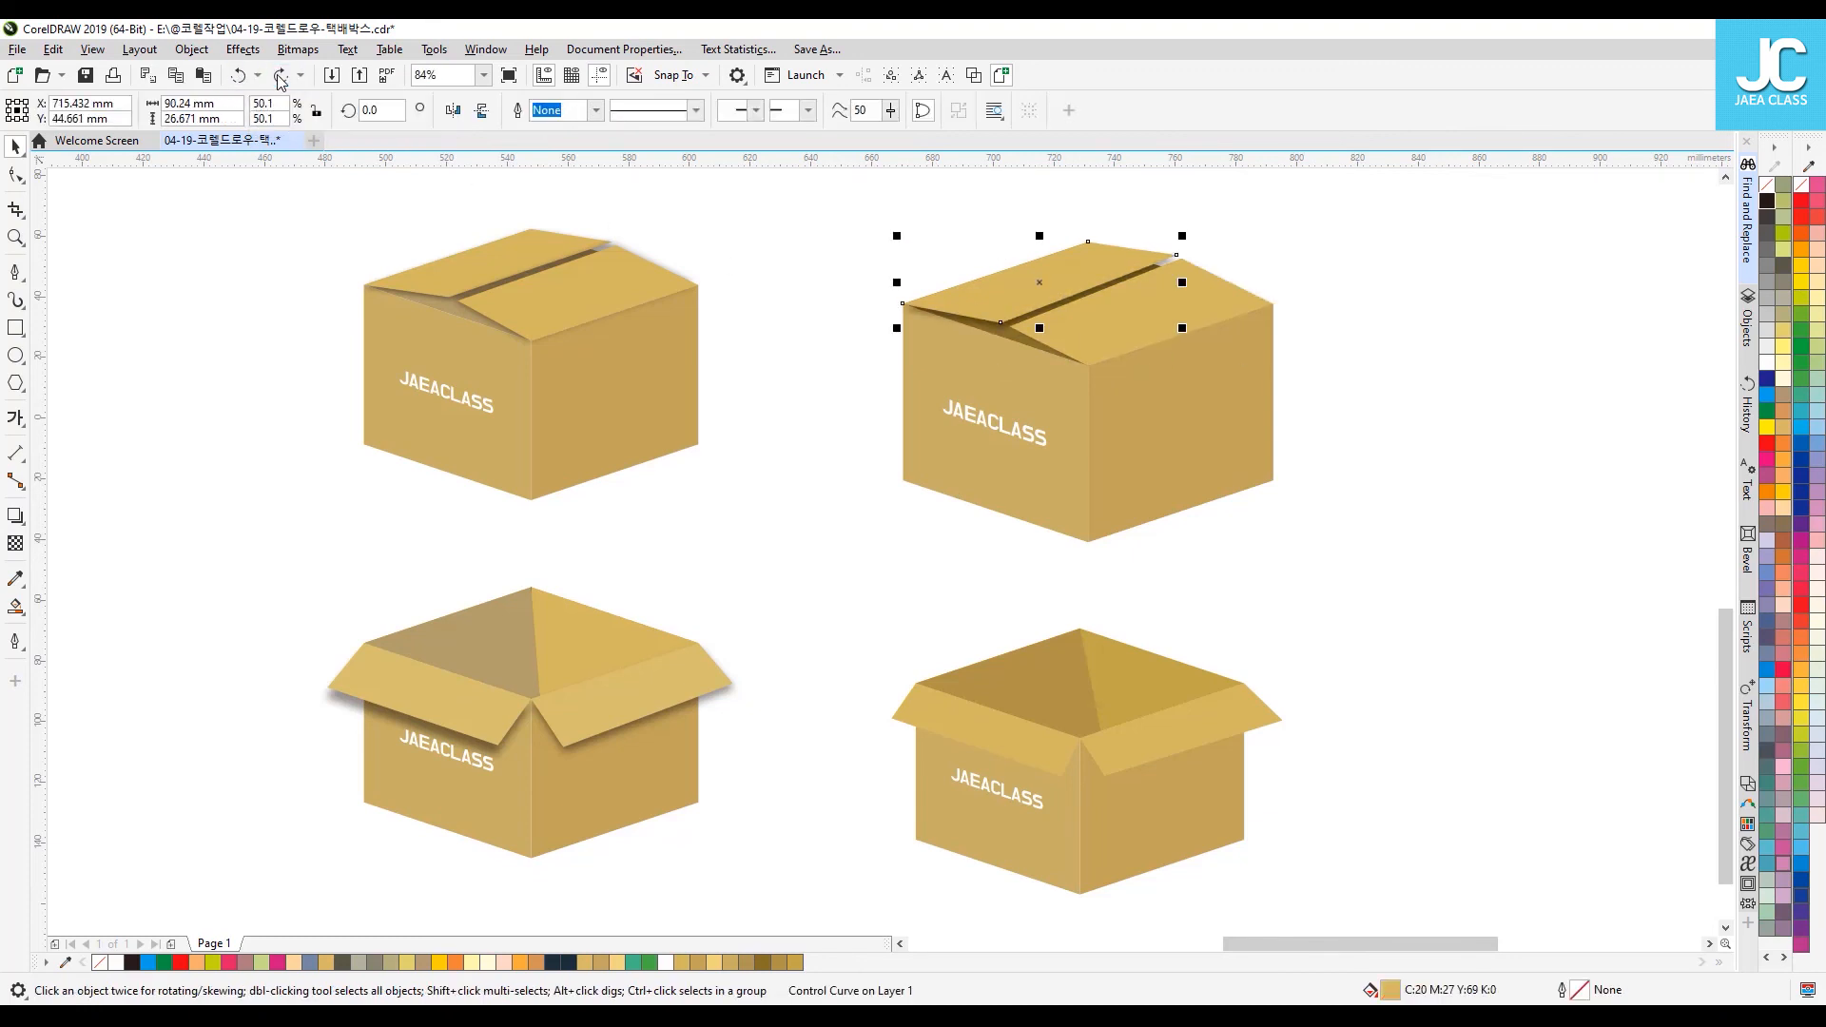
click(281, 75)
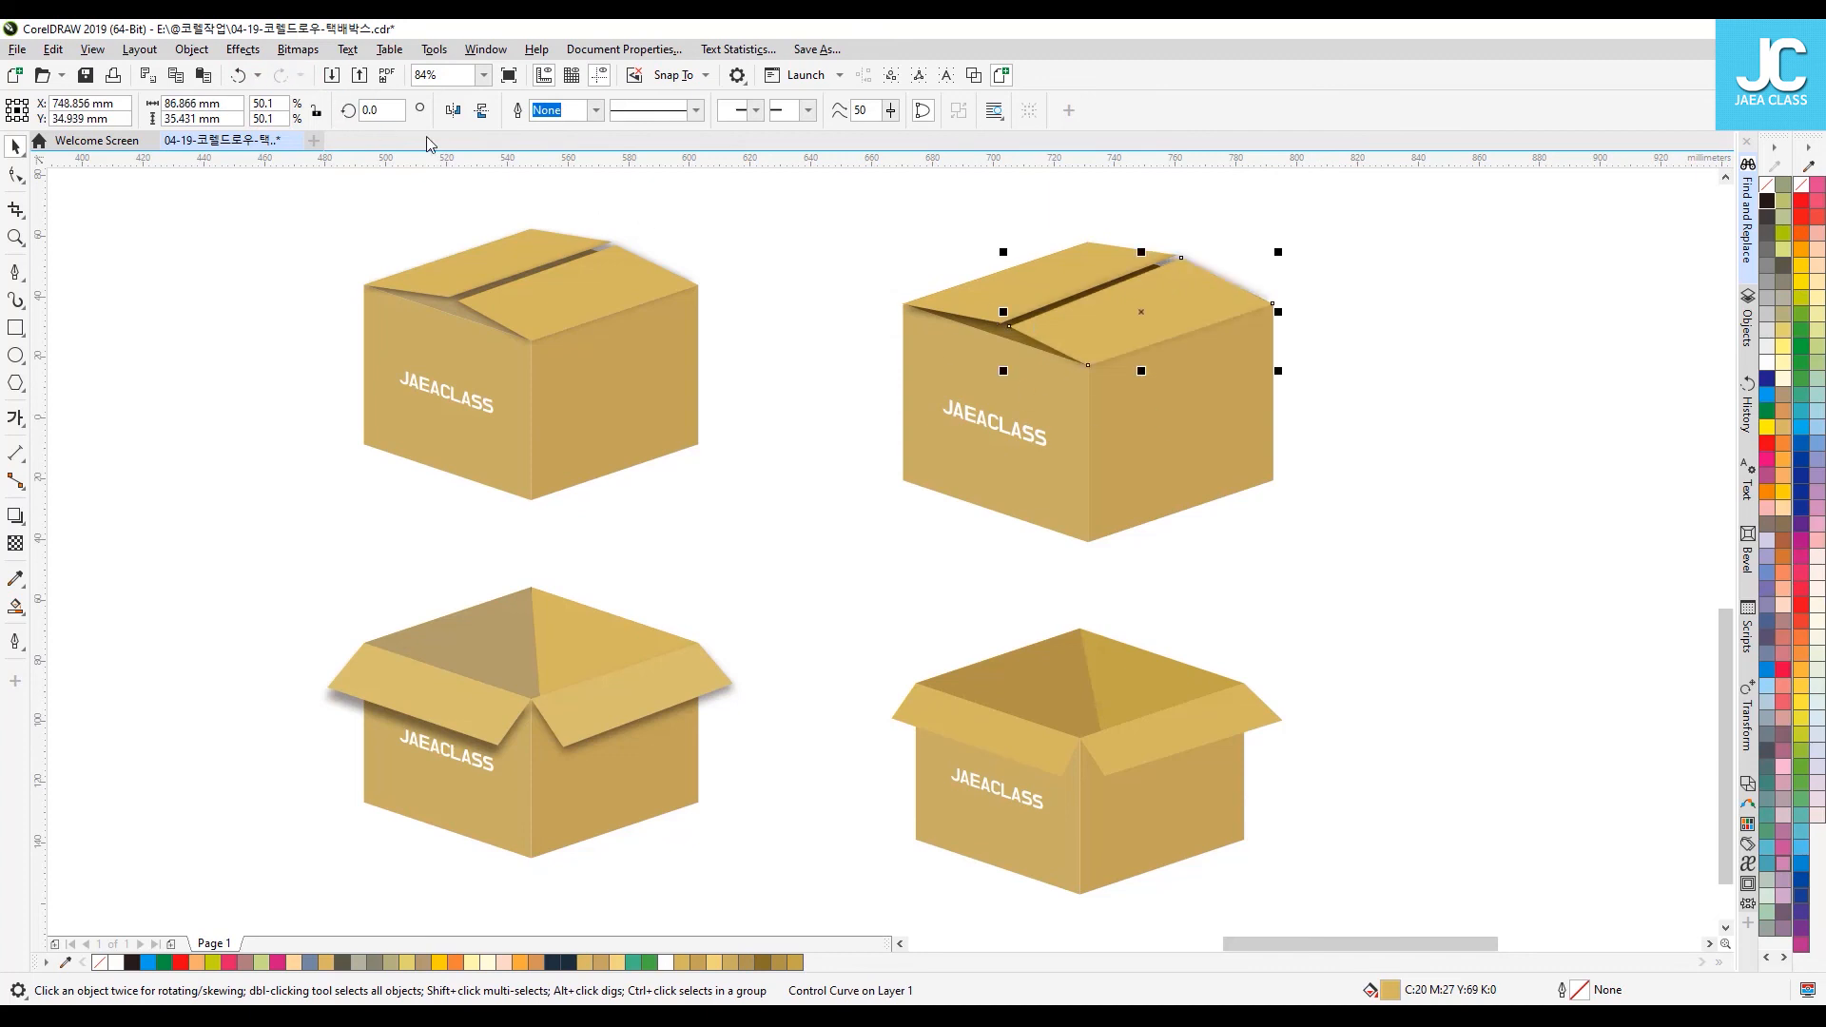
click(1451, 470)
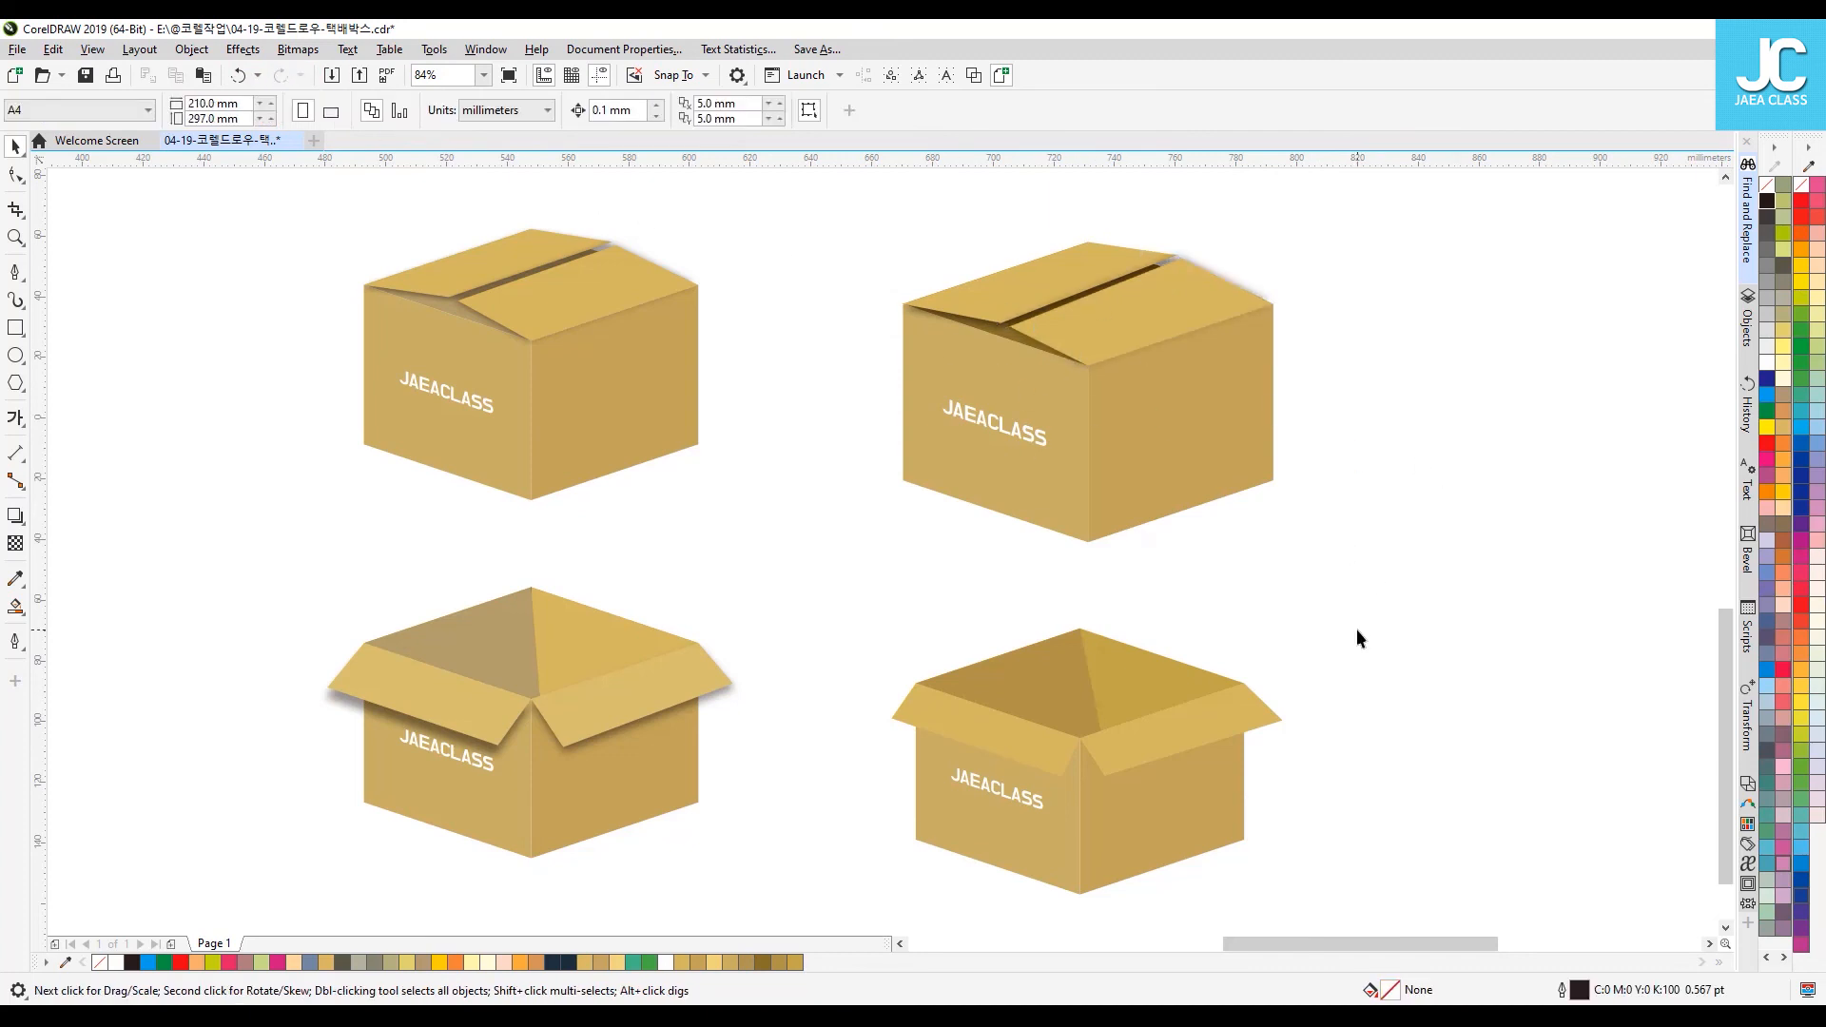
Step: Duplicate the unshadowed flapped box to its right as a comparison copy
drag(1731, 653, 1731, 672)
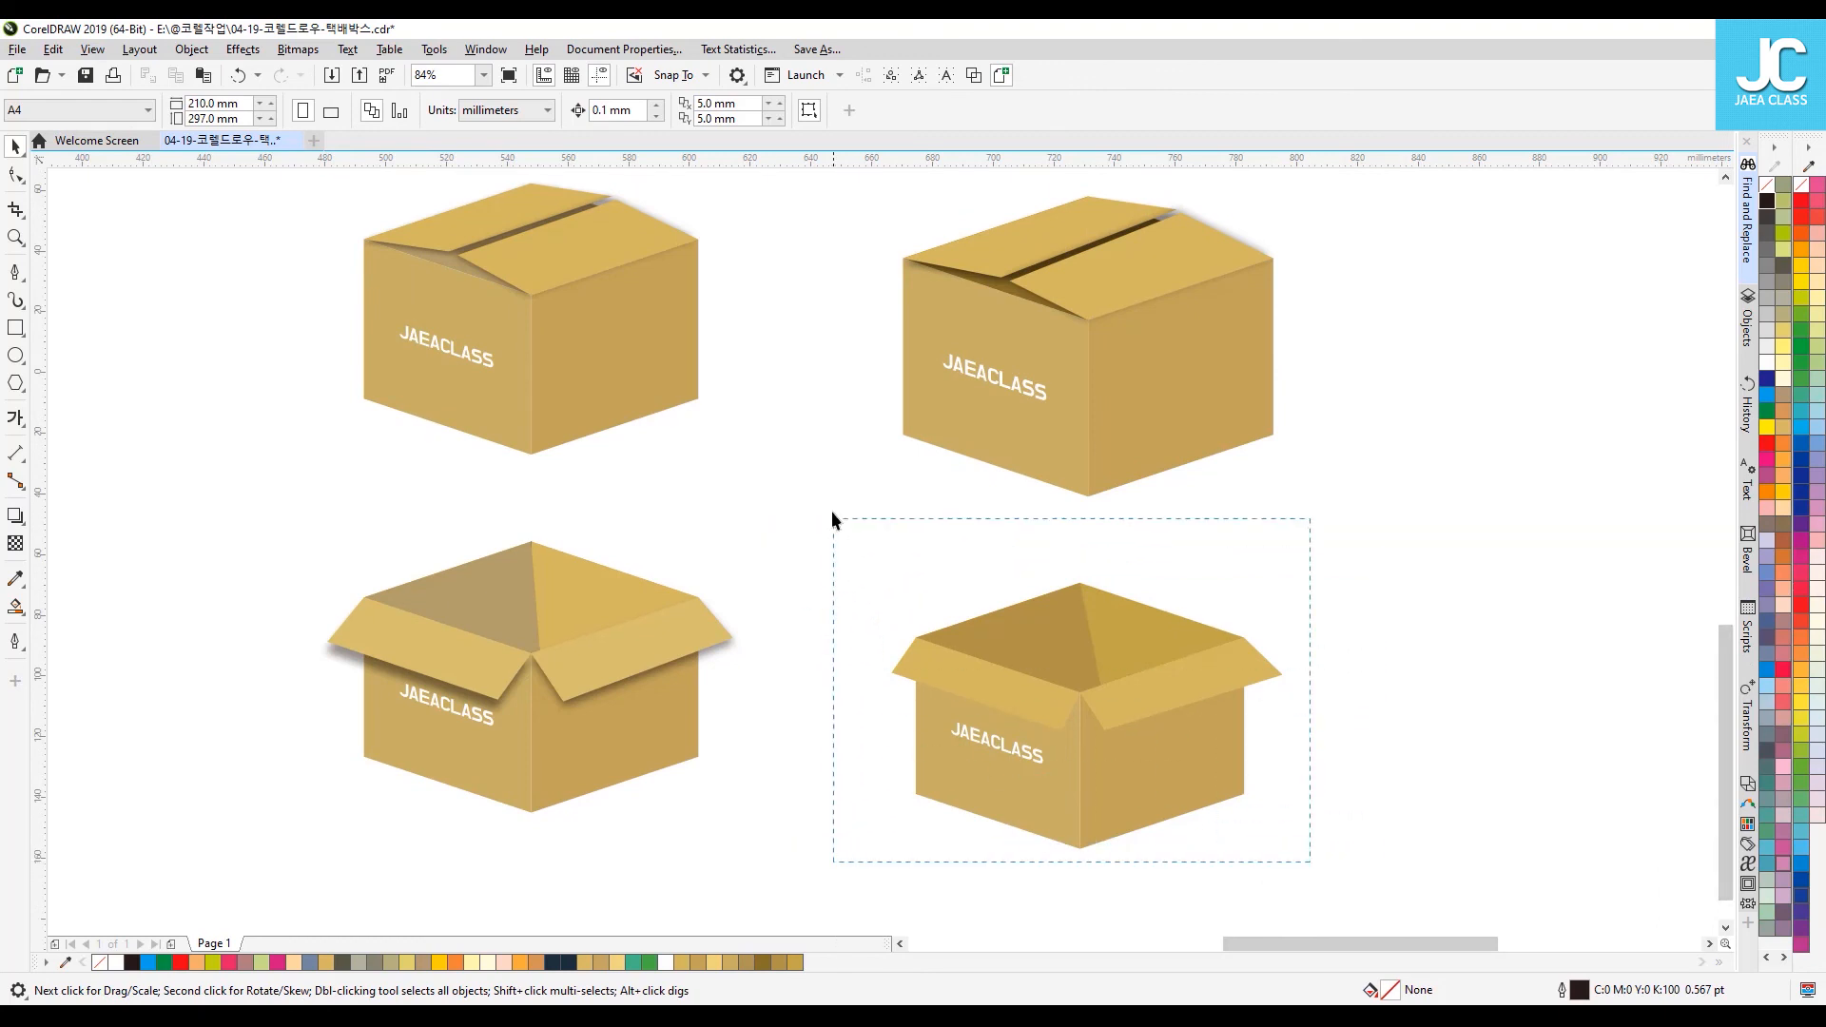
drag(833, 518, 832, 517)
drag(1084, 663, 1520, 655)
right_click(1521, 655)
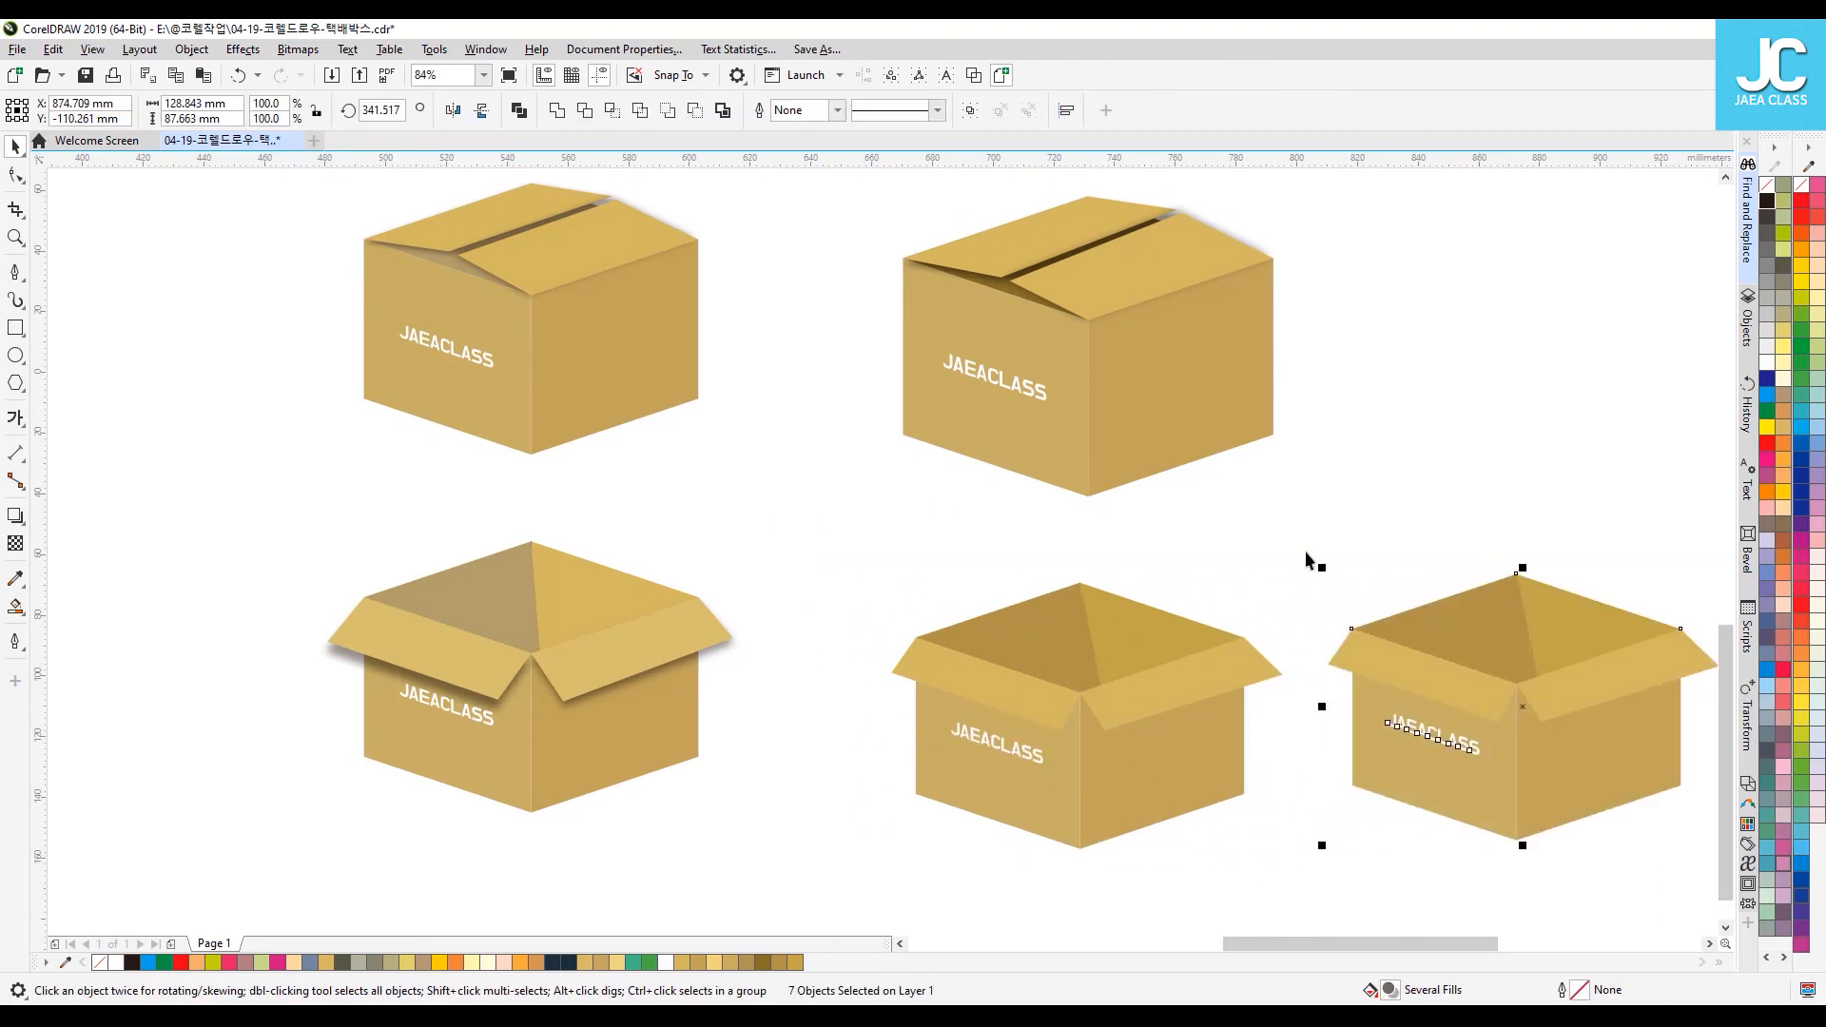
click(1307, 559)
Step: Add a short downward drop shadow to the left outer flap of the original flapped box
click(1029, 702)
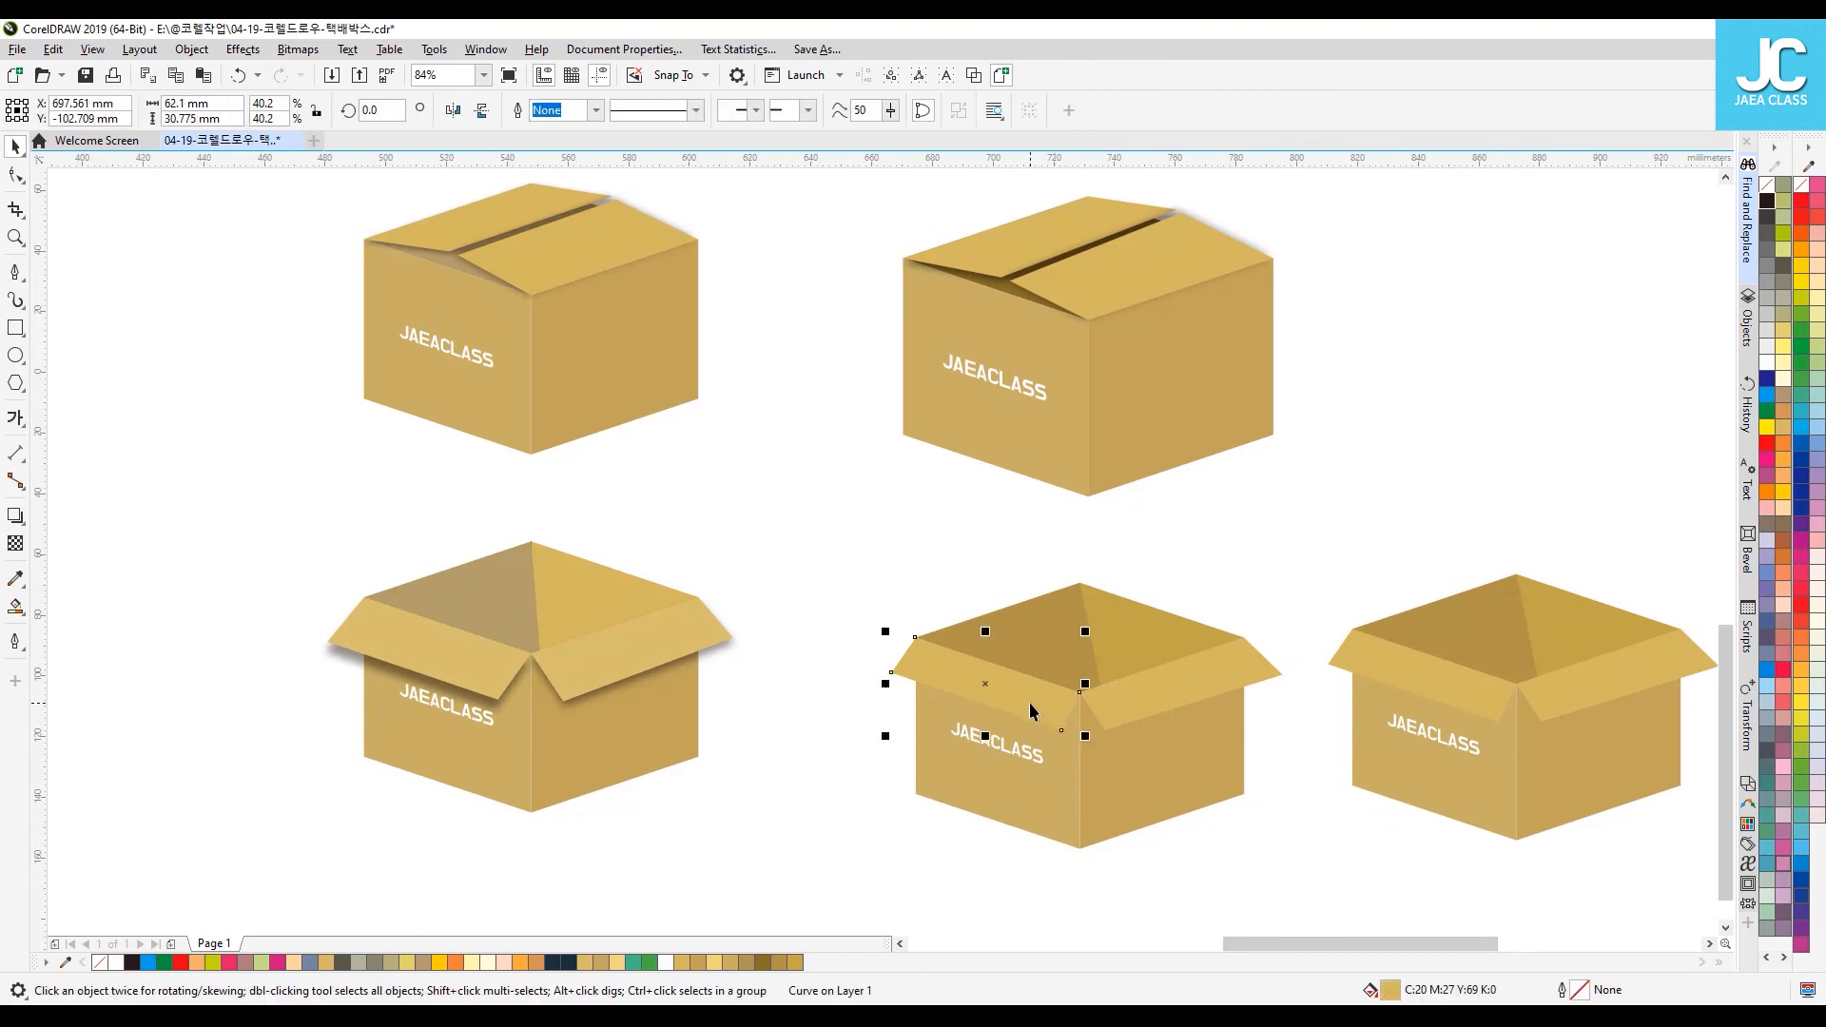
click(884, 575)
click(964, 692)
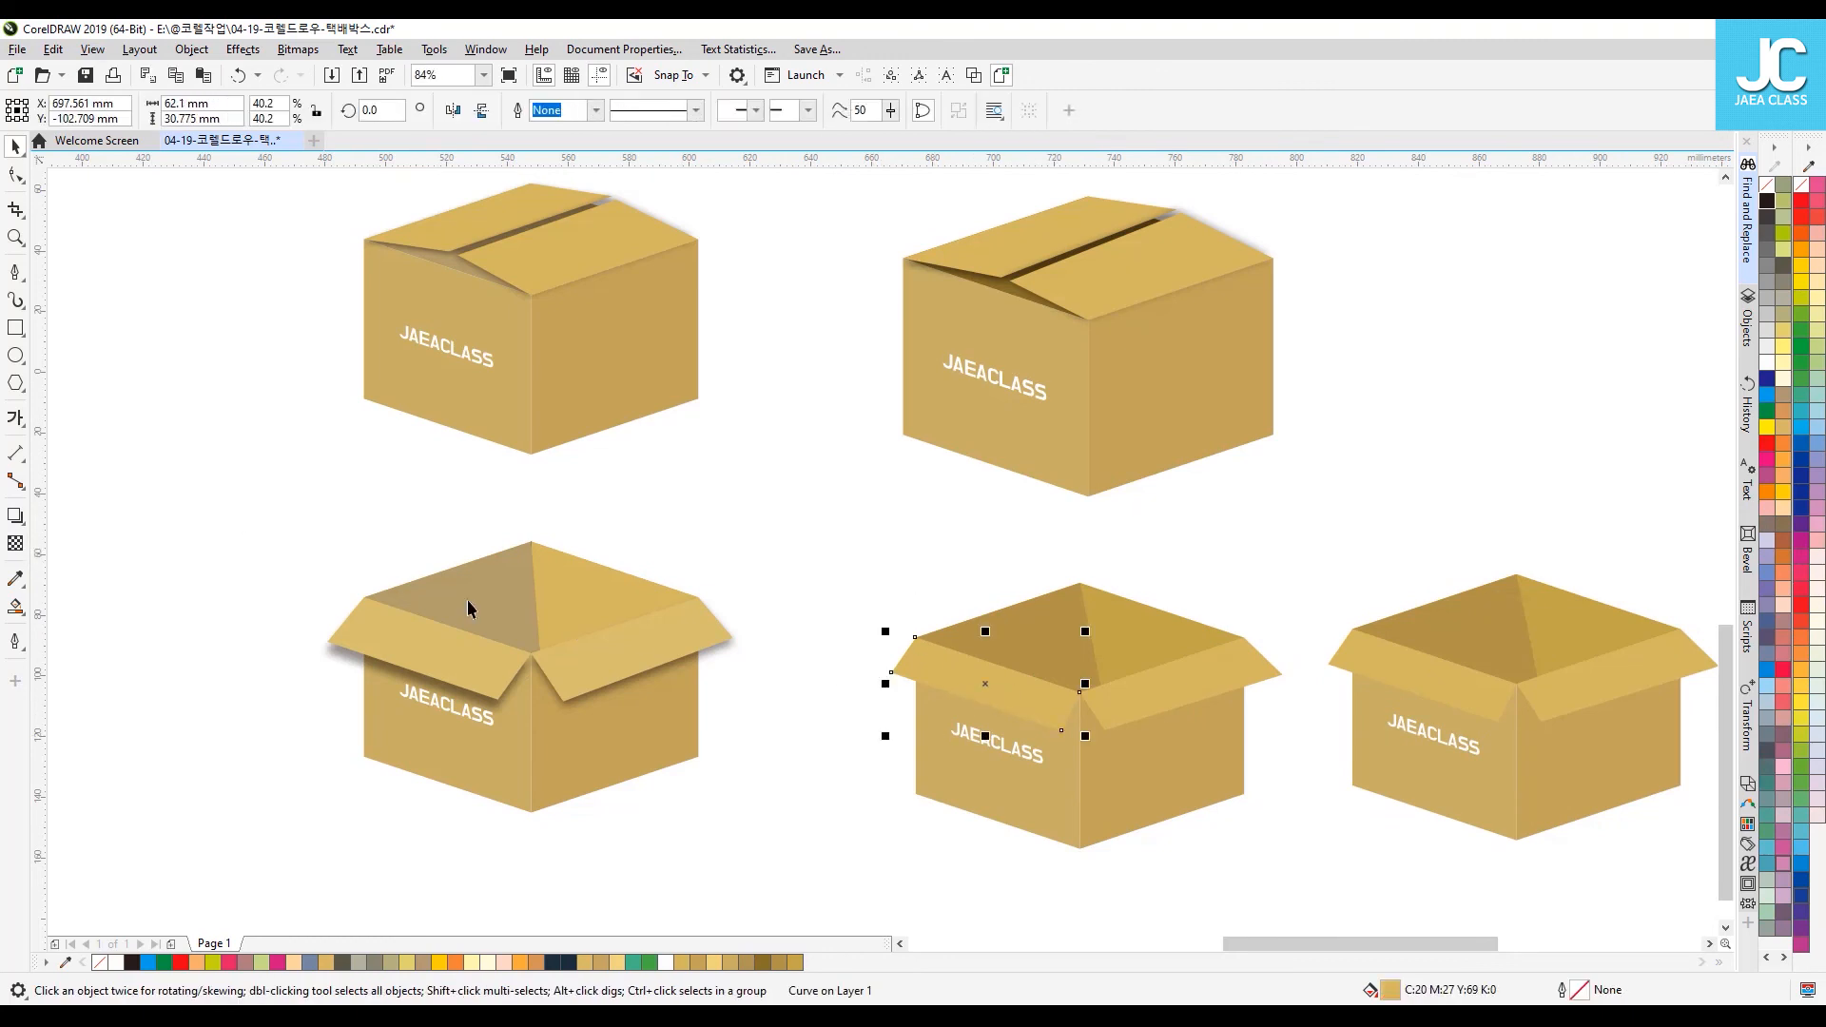
click(15, 514)
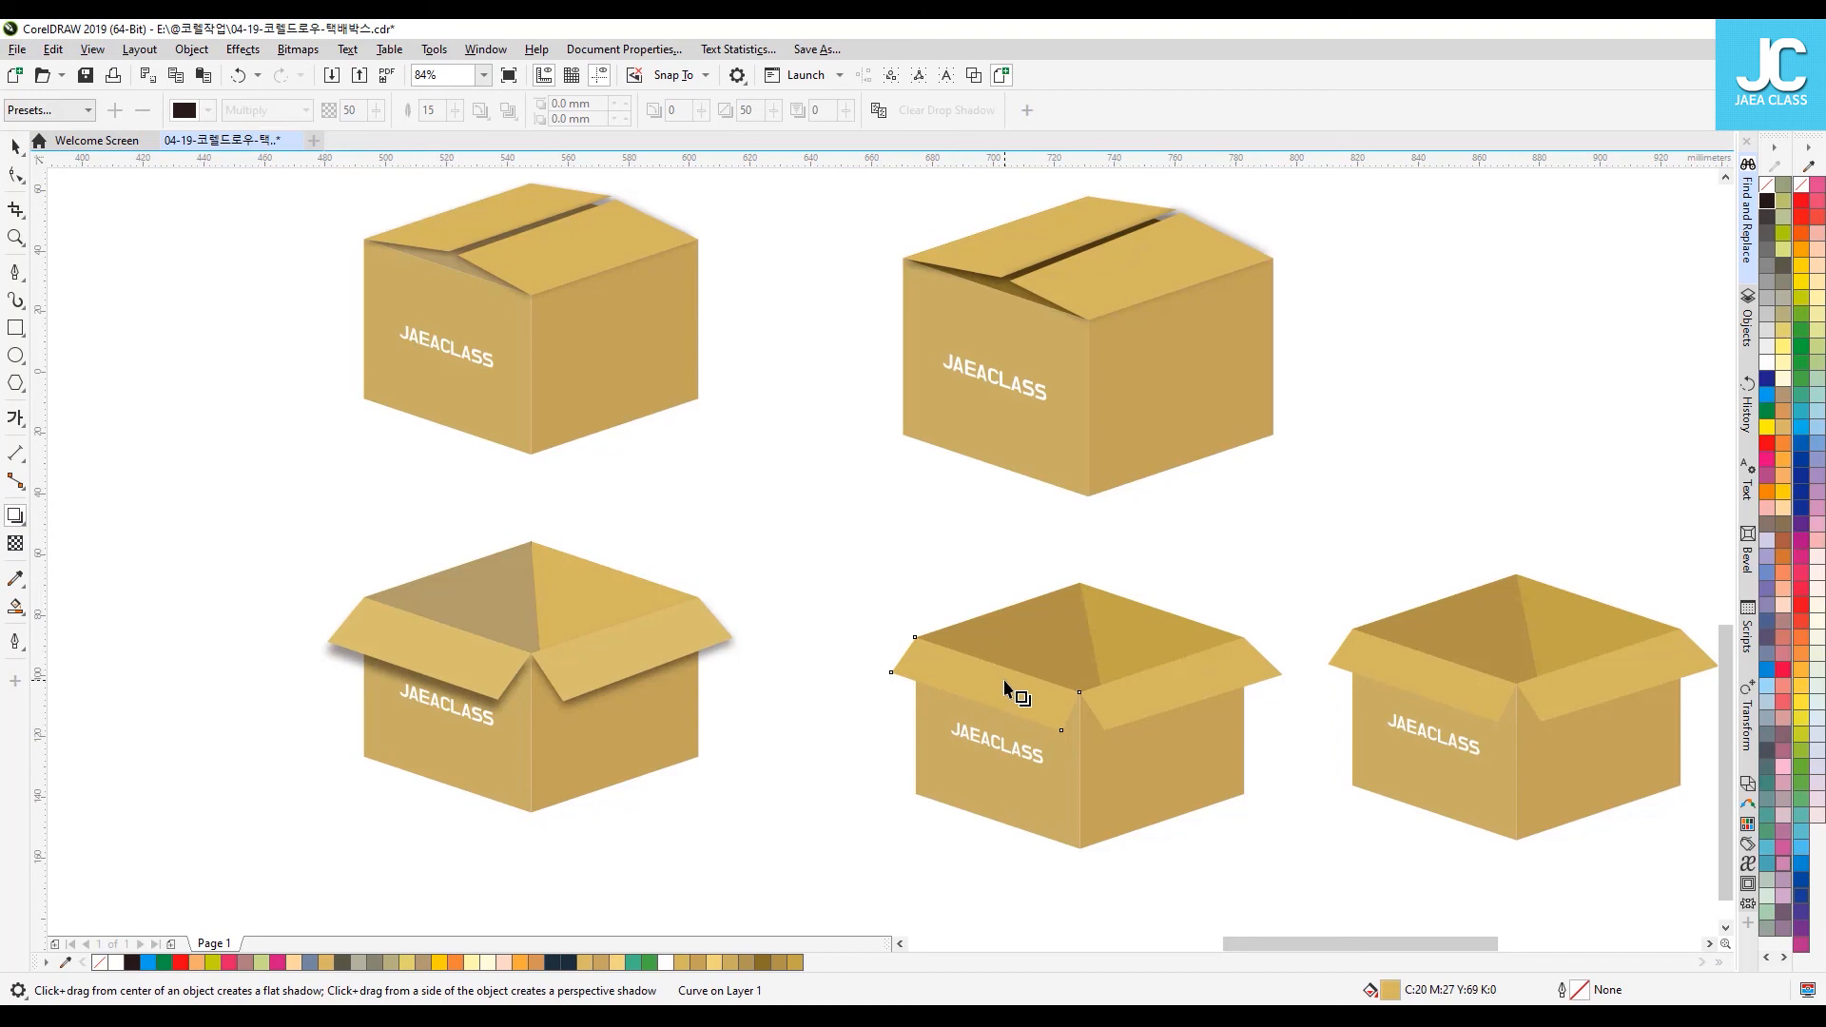
drag(994, 701, 983, 740)
Step: Add a drop shadow to the right outer flap of the flapped box, offset about 0.7 mm right and 1.4 mm down
click(1249, 638)
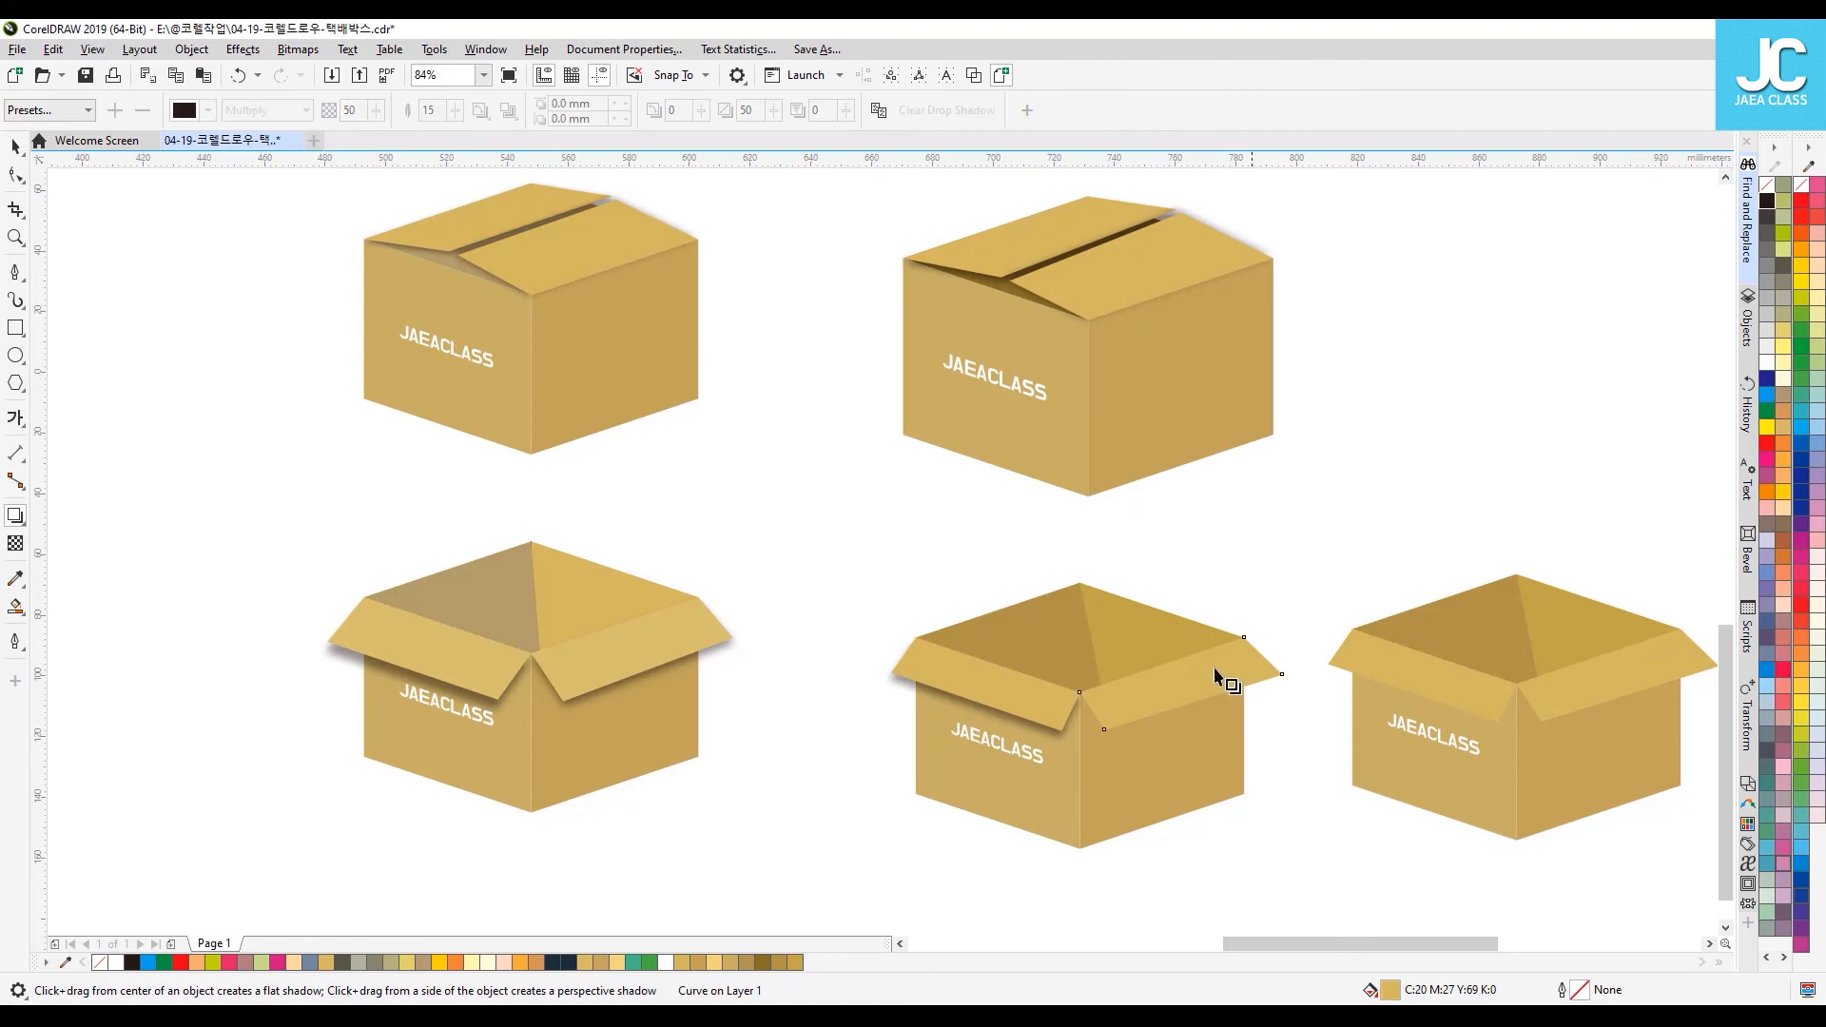
drag(1182, 693, 1201, 731)
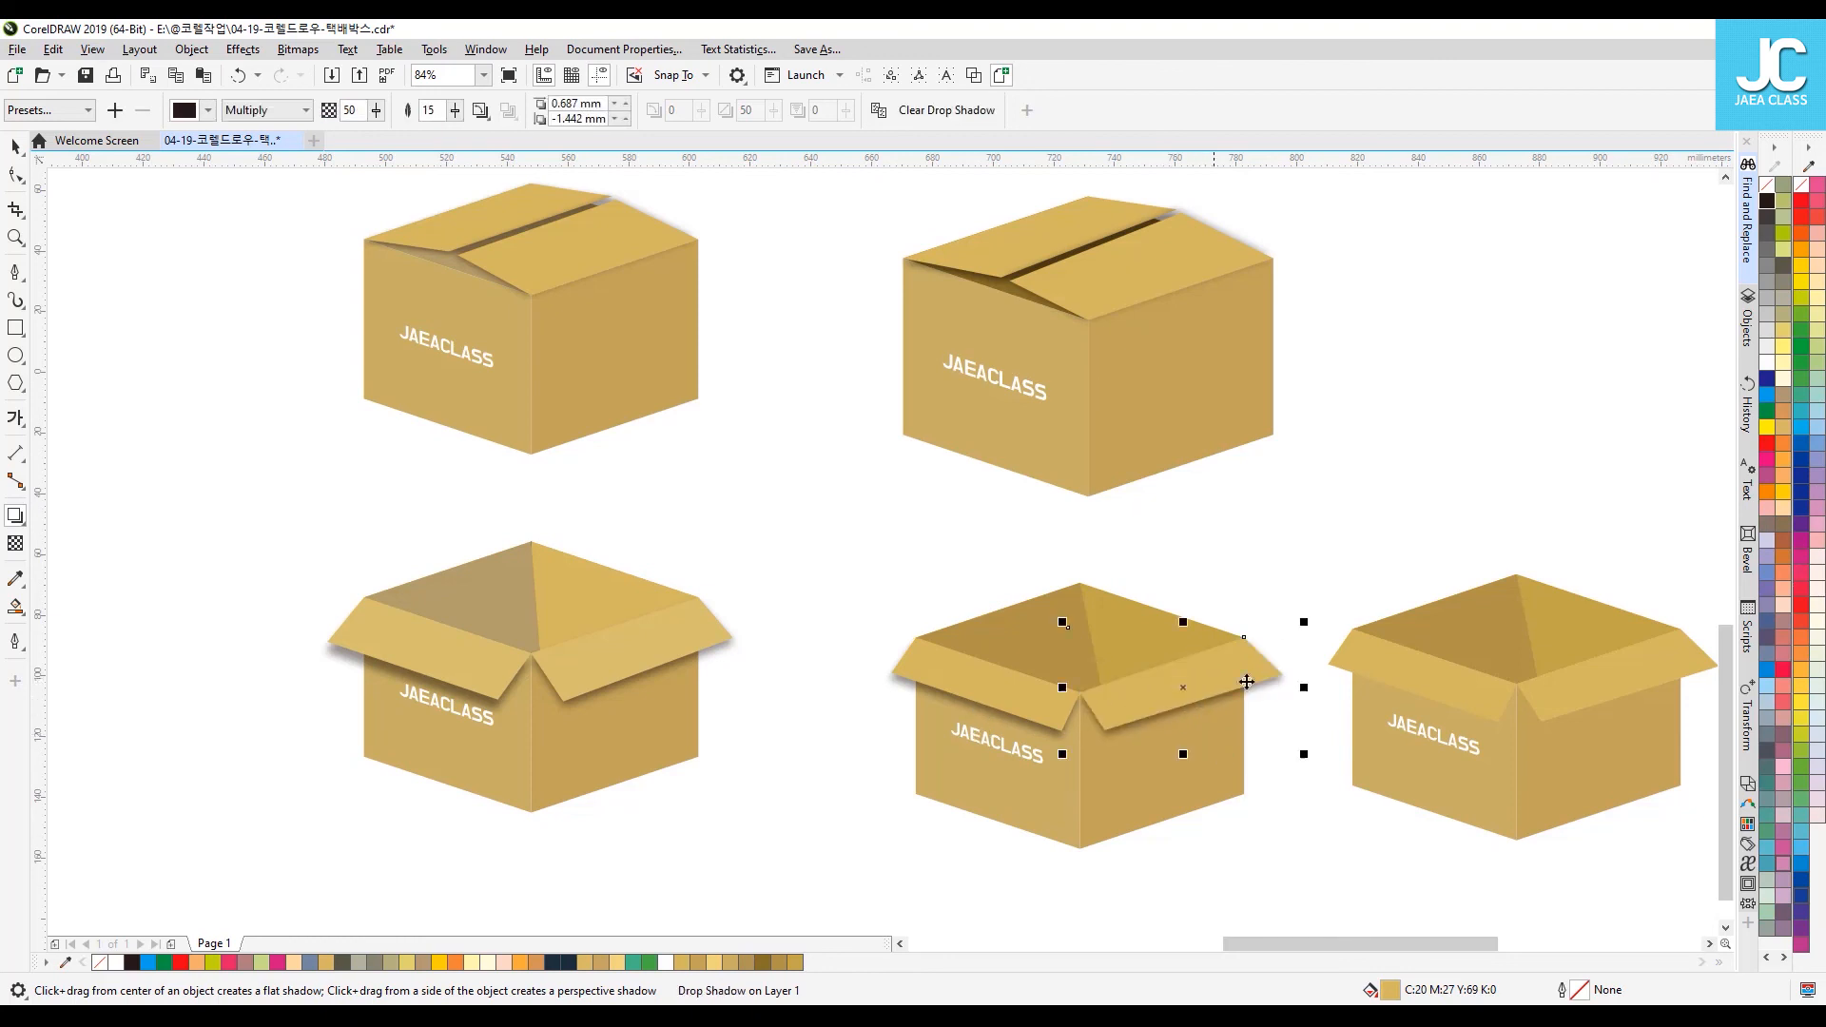
key(space)
key(Escape)
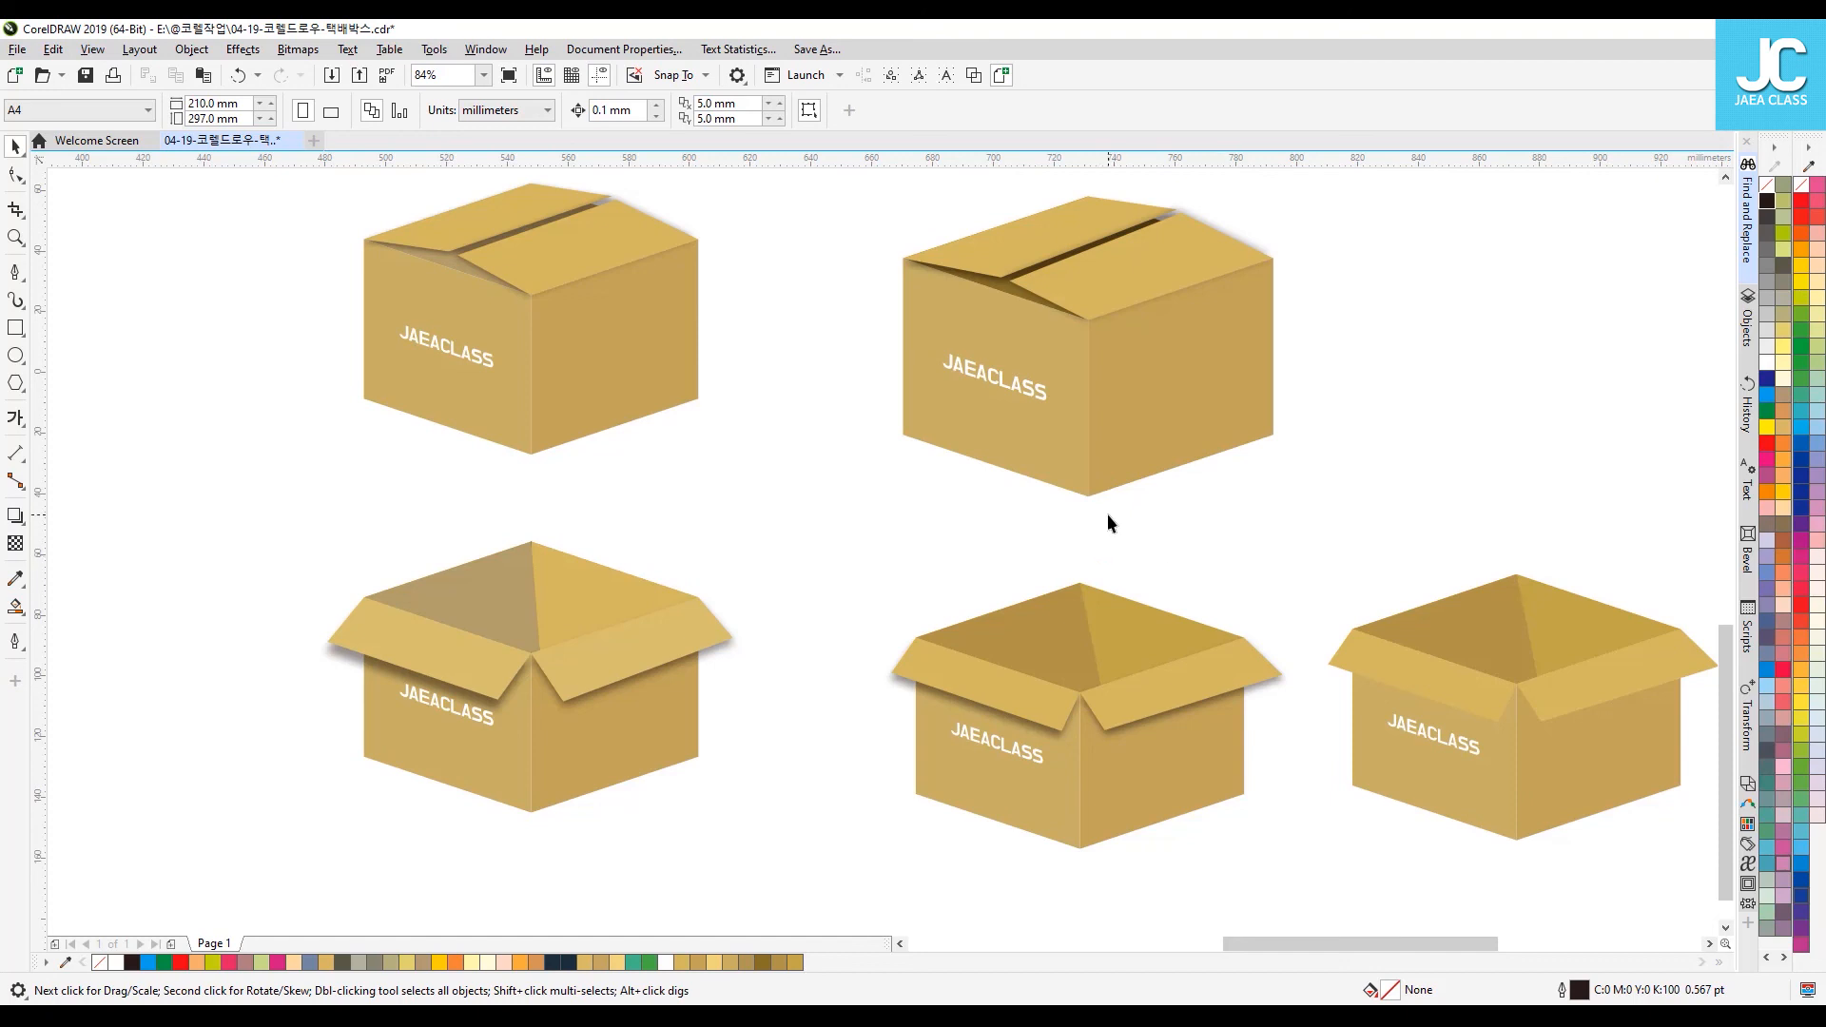
Step: Add a downward drop shadow to the JAEACLASS text on the two-flap box and show all objects in the drawing
click(1012, 382)
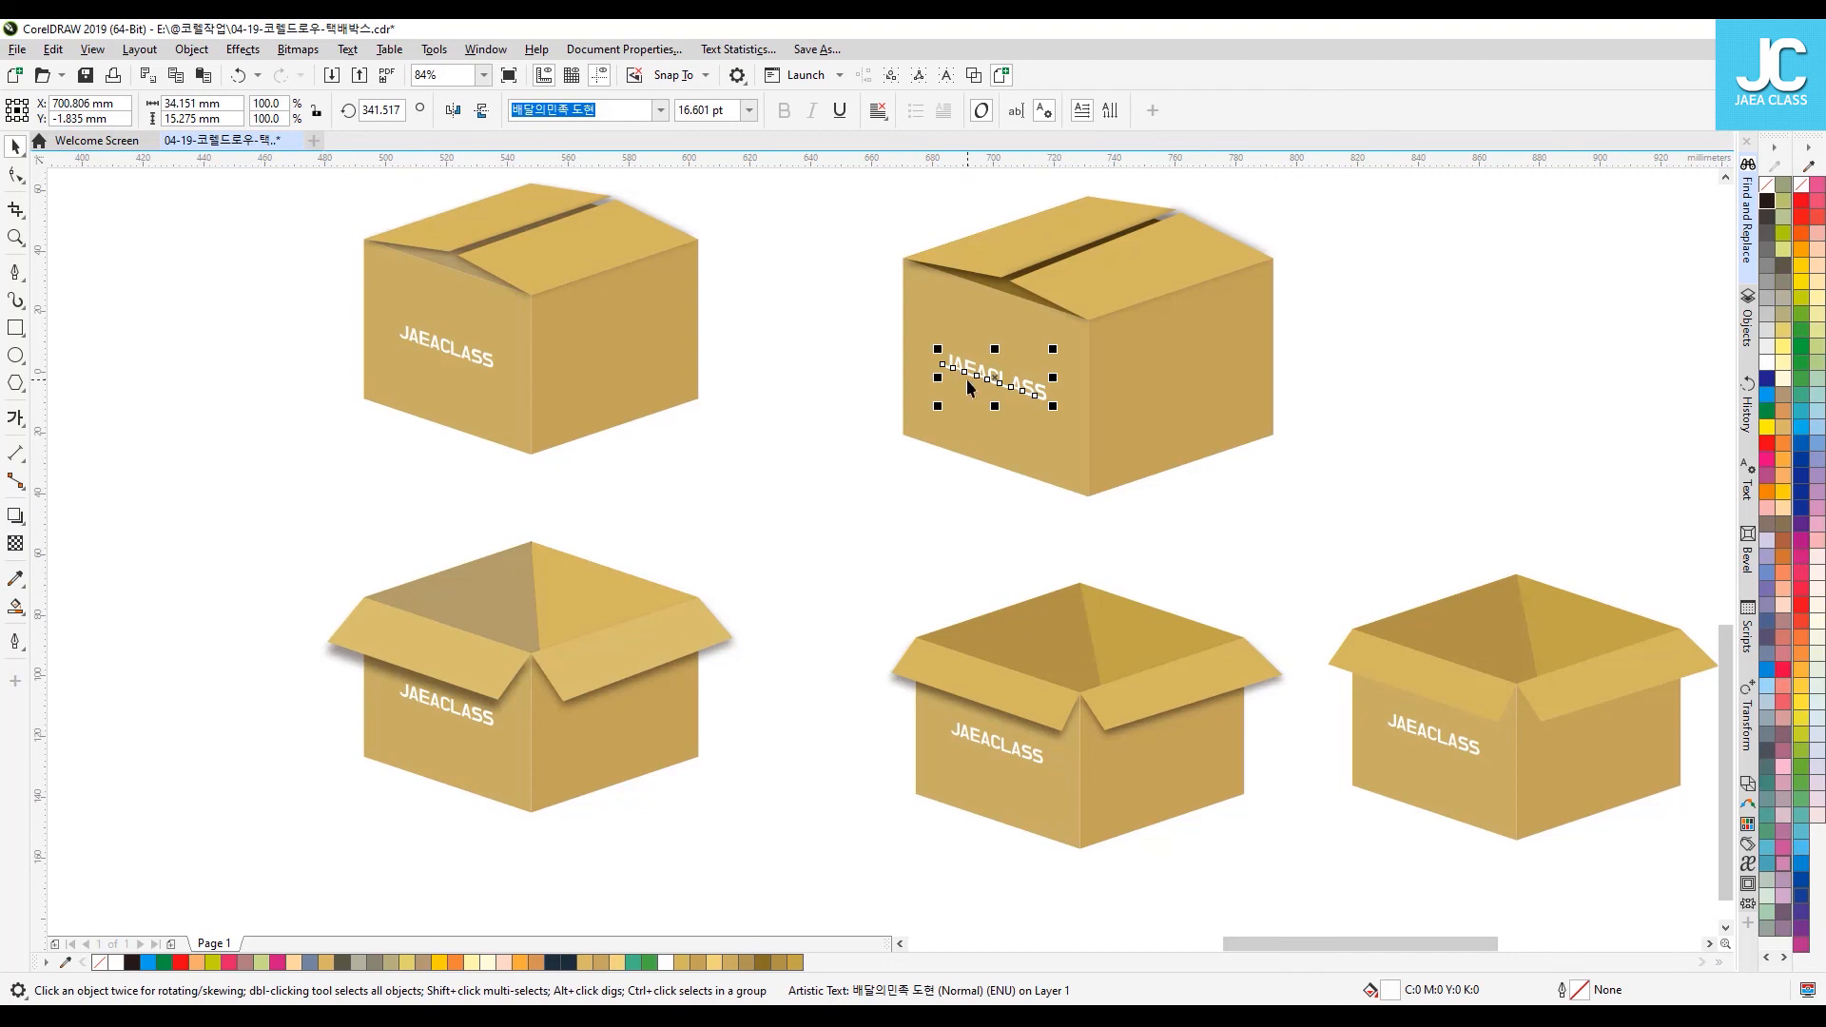
click(16, 515)
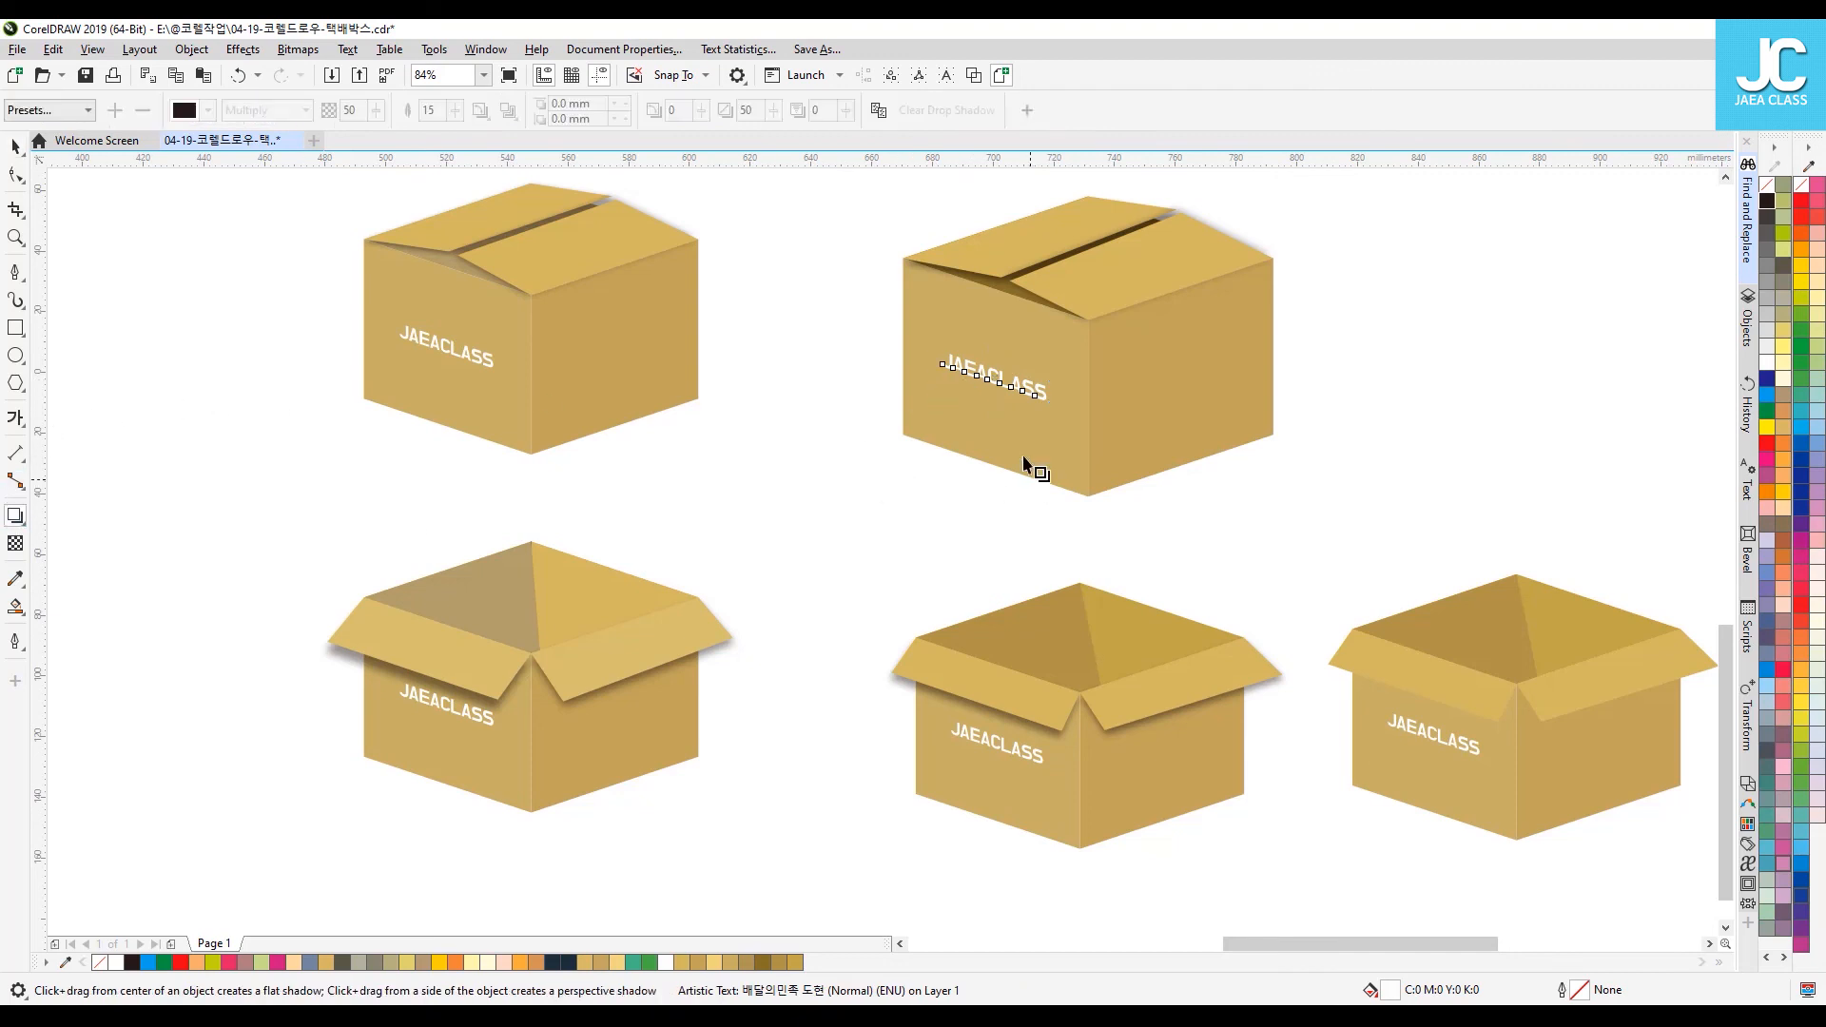
drag(995, 378, 1000, 411)
key(space)
click(940, 504)
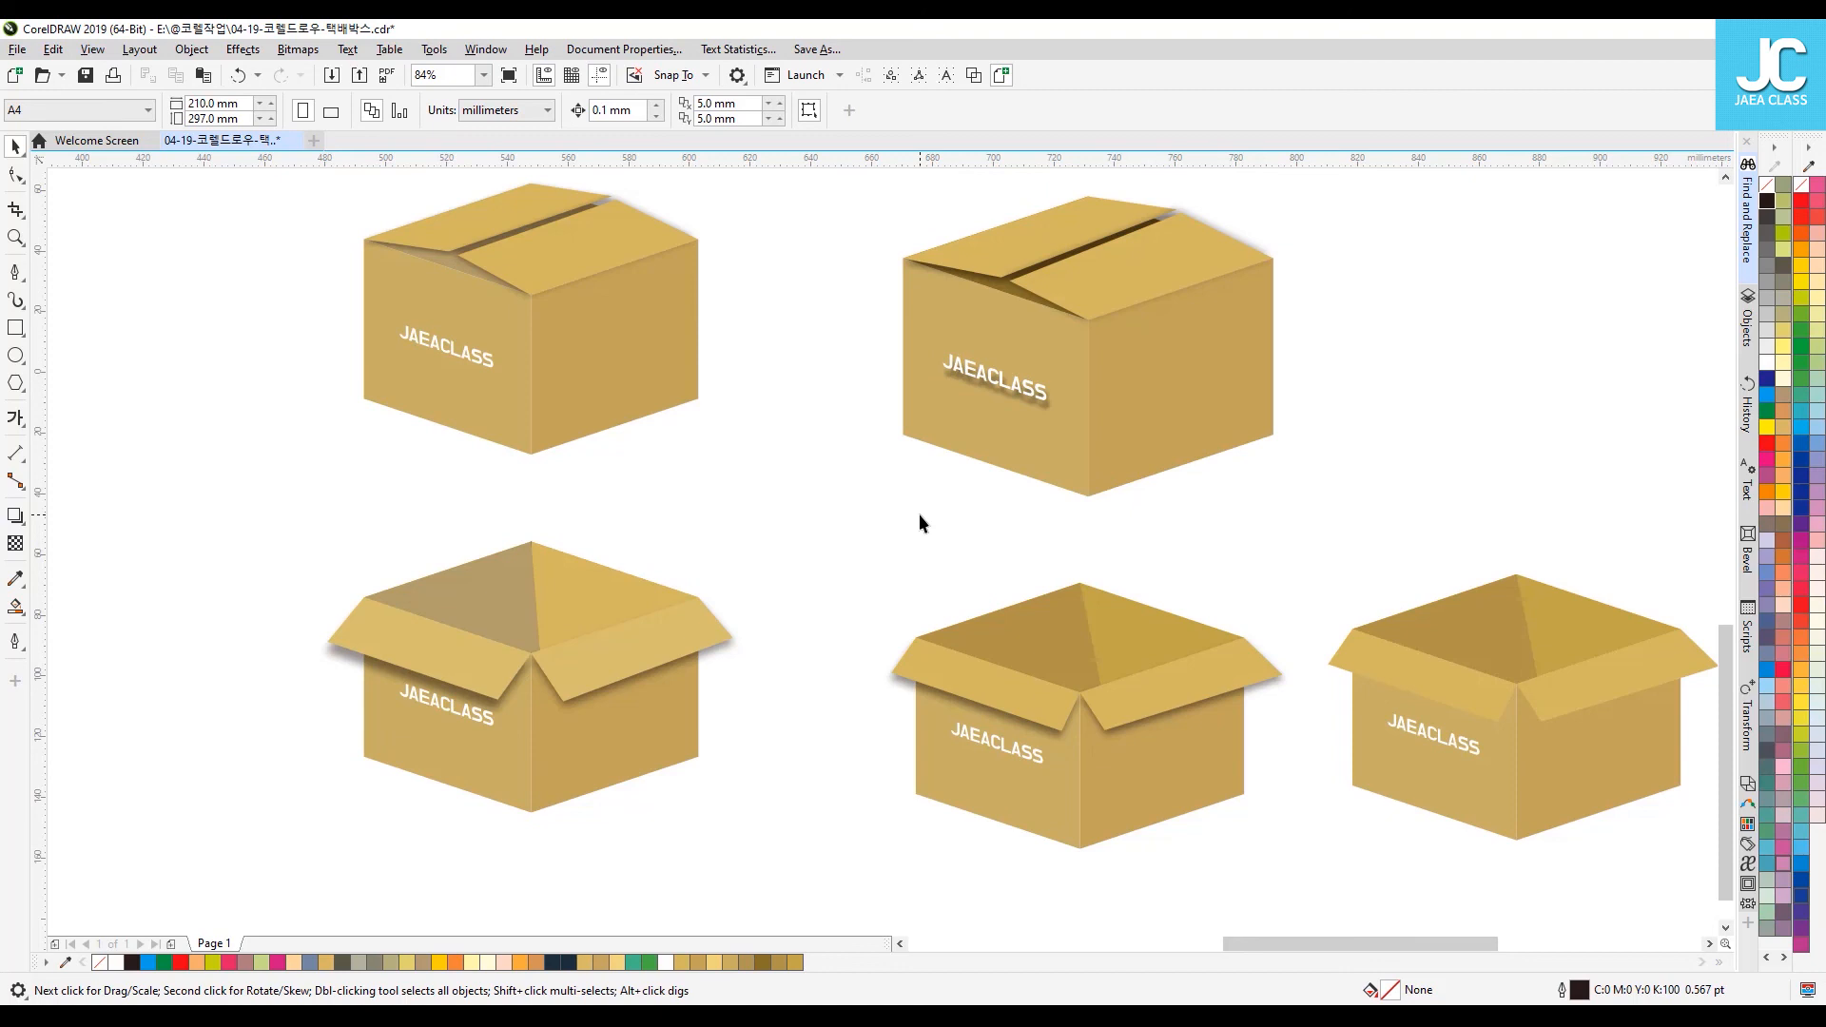
key(F4)
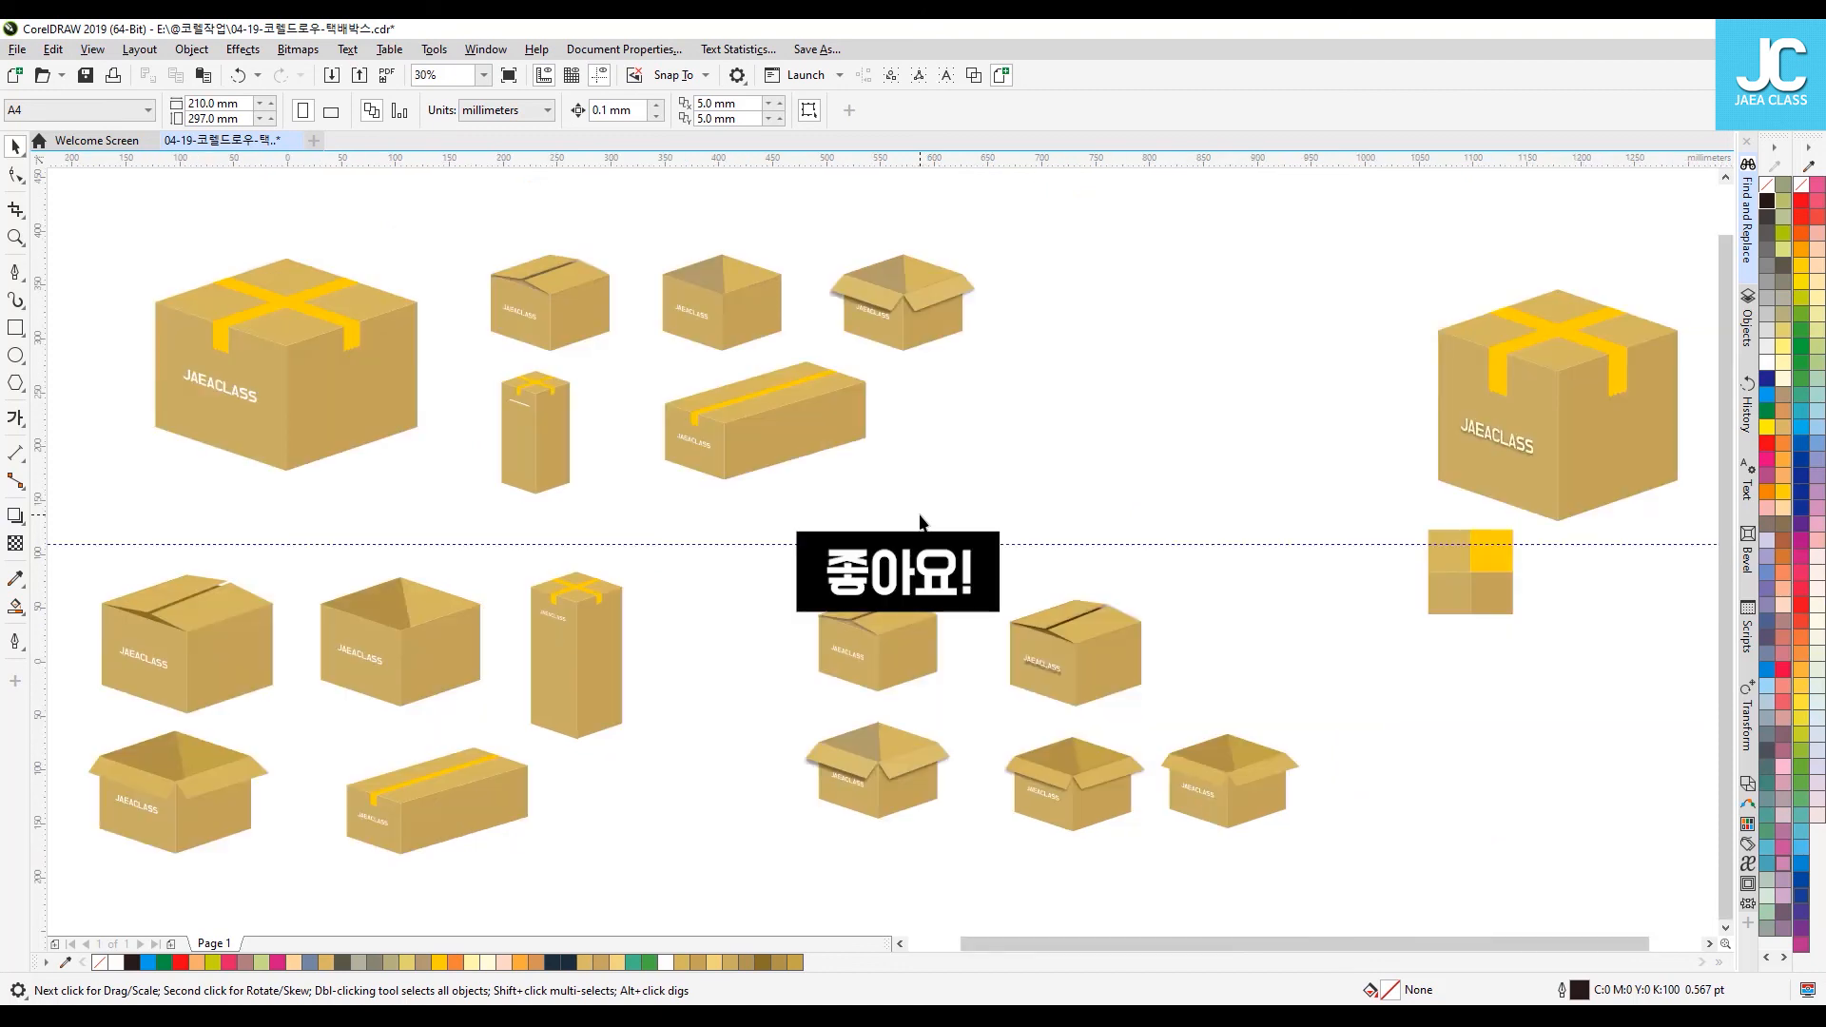